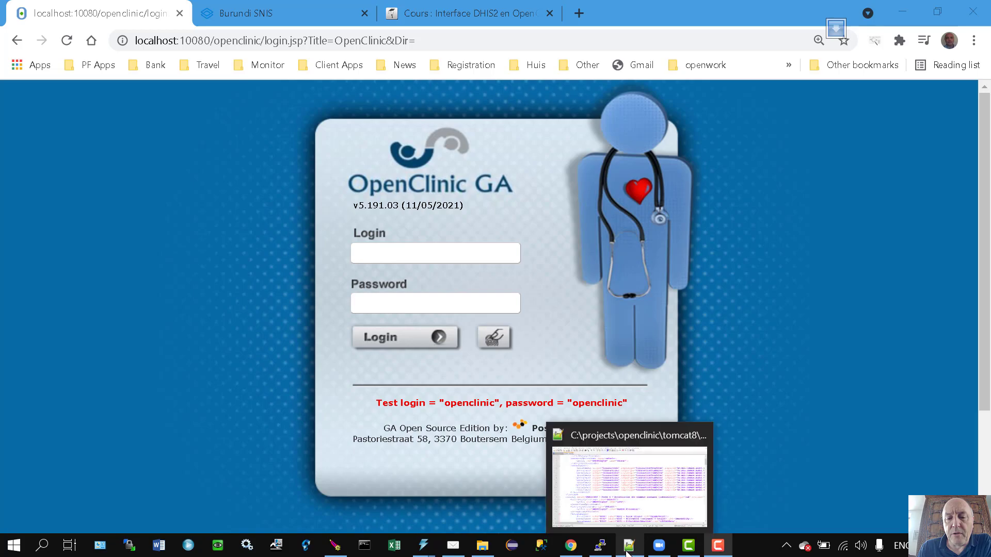
Bring test.xml forward and highlight the 'Notification des examens anormaux' dataset name on line 24.
{"action": "left_click", "coordinate": [628, 551]}
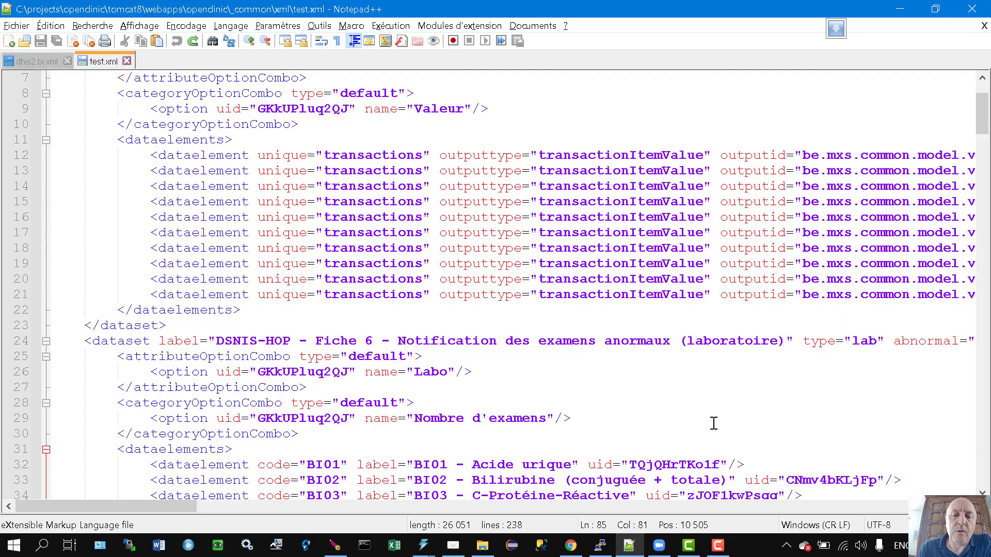
{"action": "scroll", "coordinate": [714, 421], "scroll_direction": "down", "scroll_amount": 1}
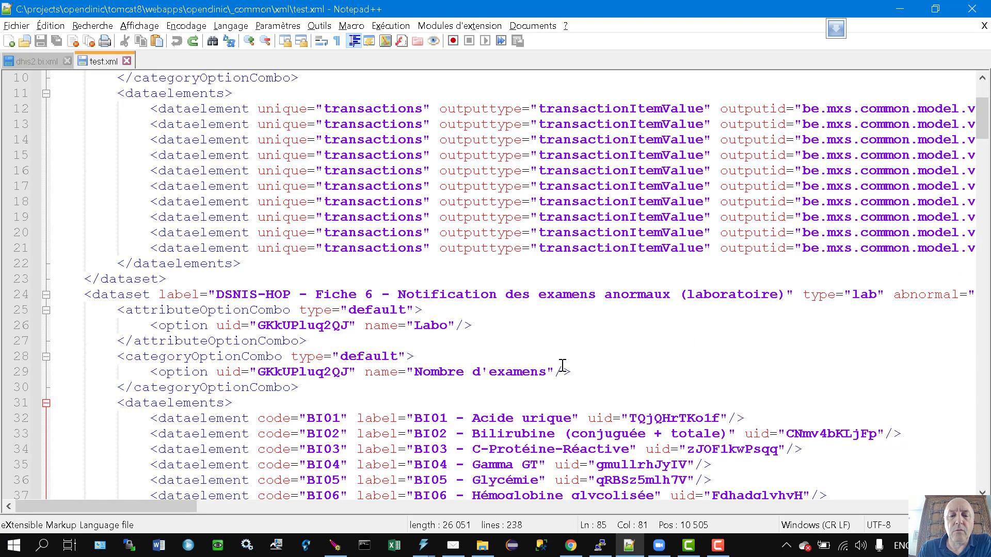
{"action": "scroll", "coordinate": [562, 361], "scroll_direction": "down", "scroll_amount": 1}
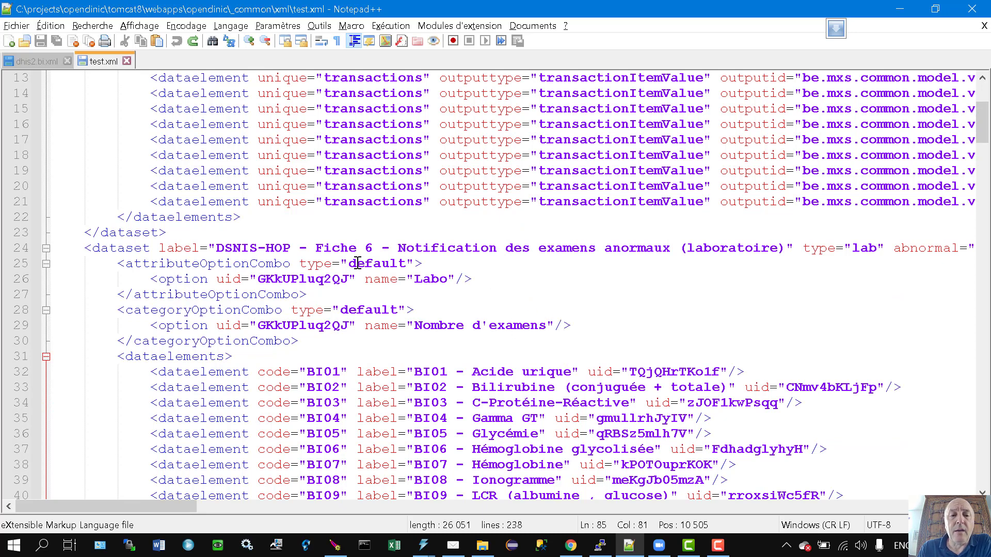
{"action": "left_click_drag", "start_coordinate": [398, 249], "coordinate": [669, 245]}
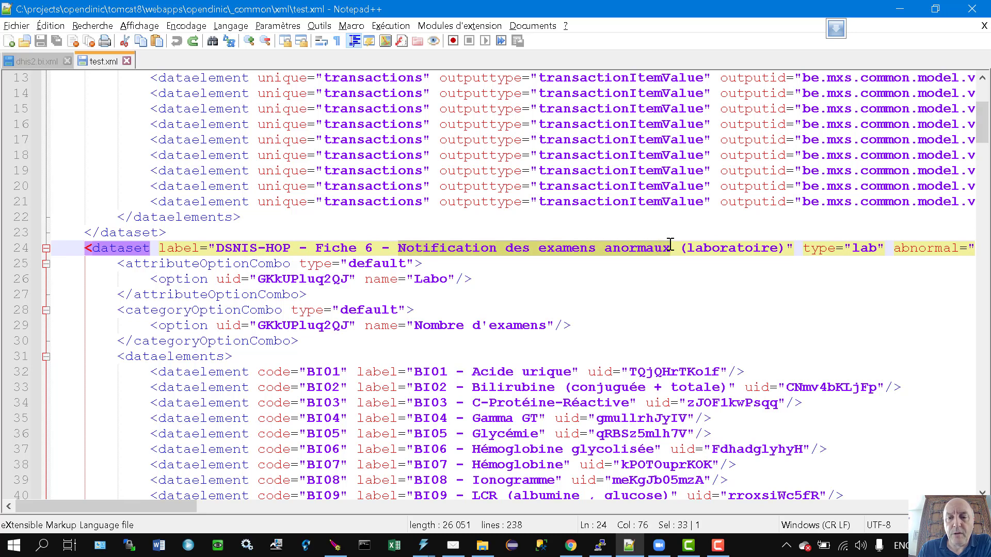
{"action": "left_click", "coordinate": [493, 293]}
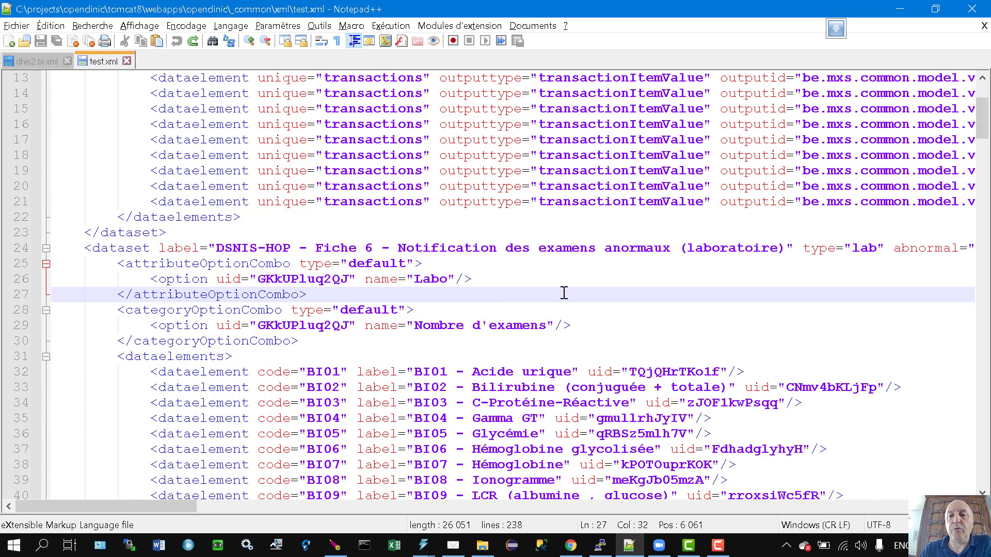
Match the imaging dataset's opening and closing tags, then select the laboratory dataset's type="lab" attribute.
{"action": "scroll", "coordinate": [564, 292], "scroll_direction": "up", "scroll_amount": 4}
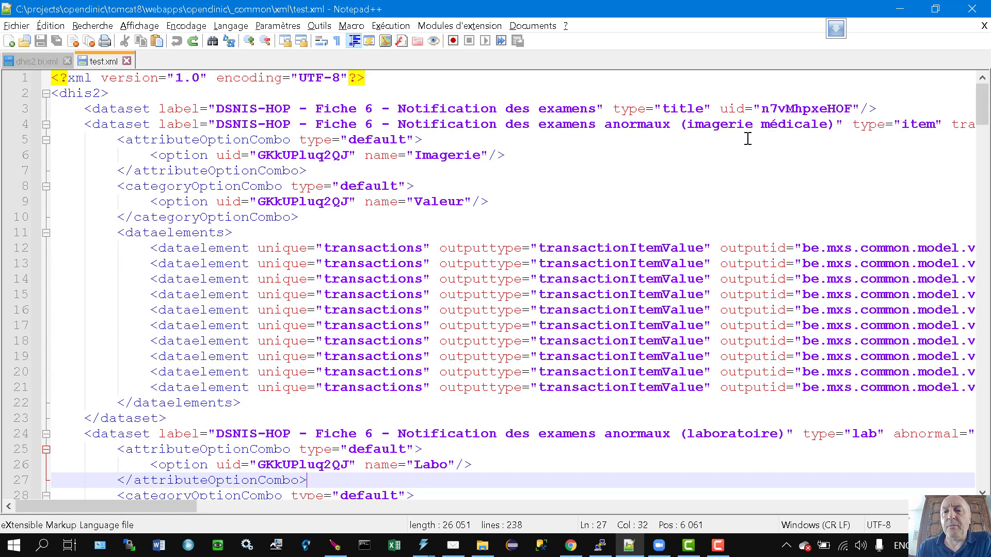
{"action": "left_click", "coordinate": [901, 125]}
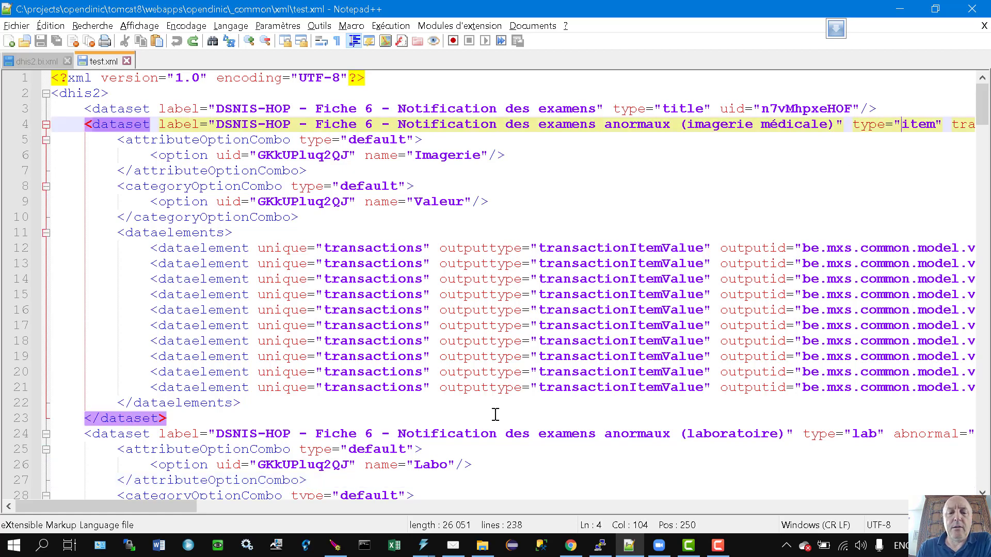
{"action": "left_click_drag", "start_coordinate": [169, 509], "coordinate": [301, 503]}
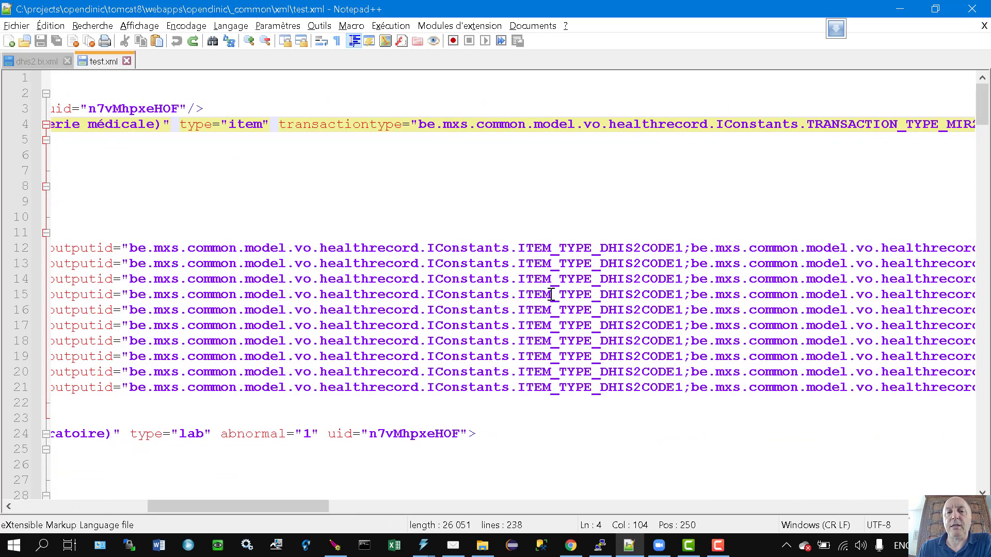
{"action": "left_click_drag", "start_coordinate": [311, 506], "coordinate": [179, 506]}
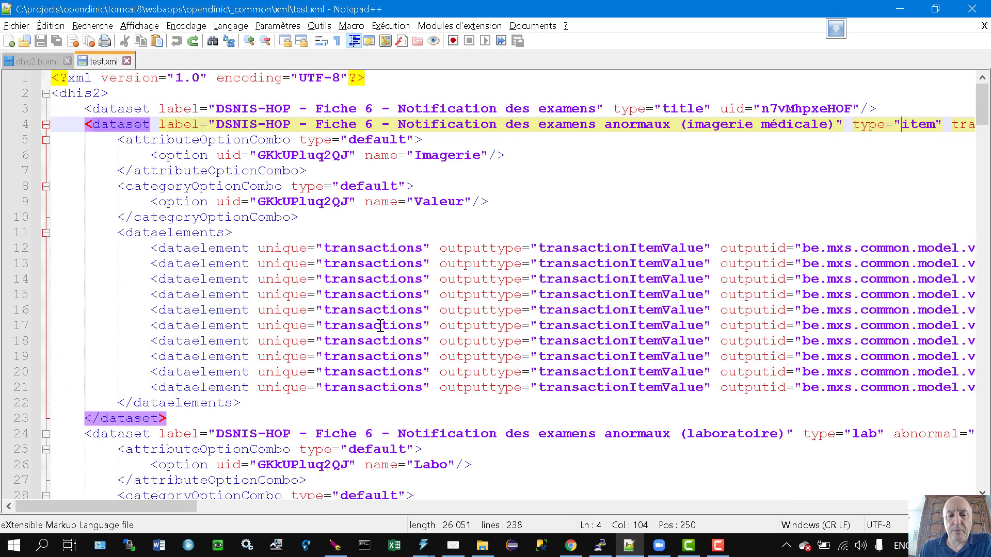
{"action": "scroll", "coordinate": [379, 326], "scroll_direction": "down", "scroll_amount": 5}
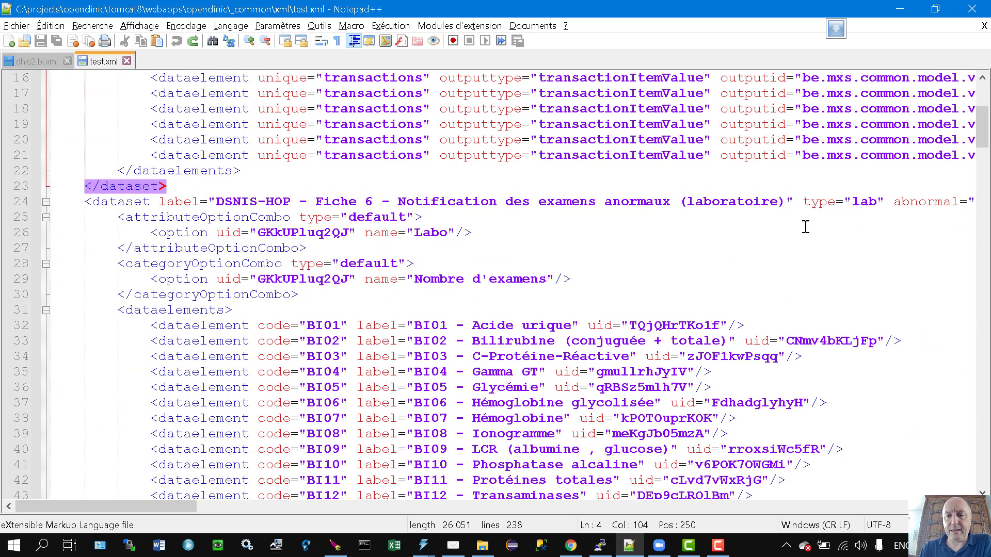
{"action": "left_click_drag", "start_coordinate": [807, 203], "coordinate": [885, 203]}
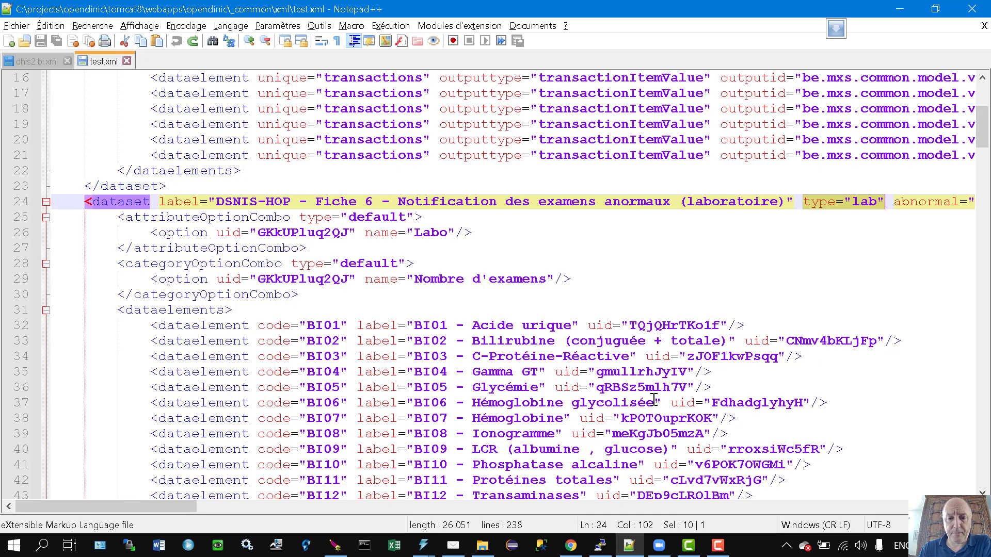
{"action": "left_click_drag", "start_coordinate": [170, 506], "coordinate": [261, 515]}
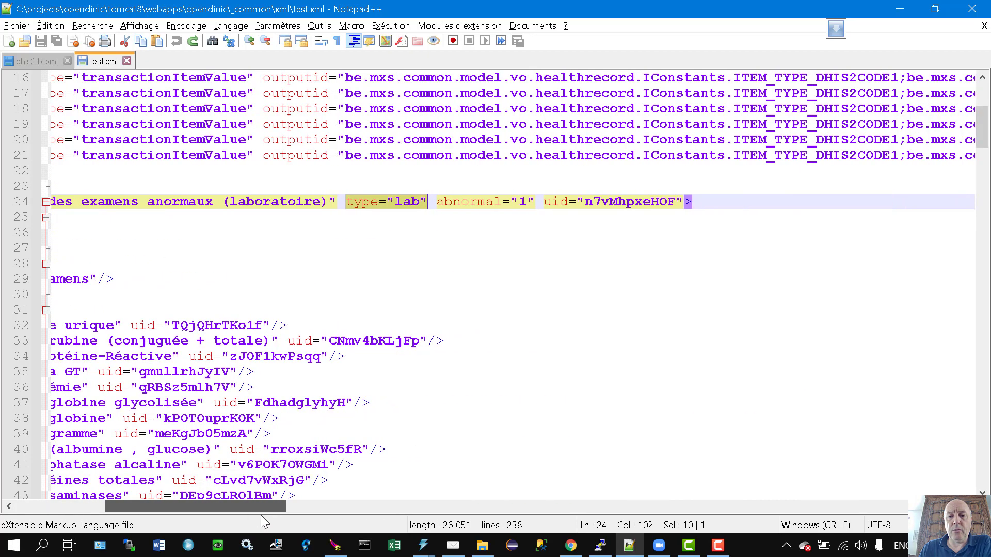
{"action": "left_click", "coordinate": [445, 205]}
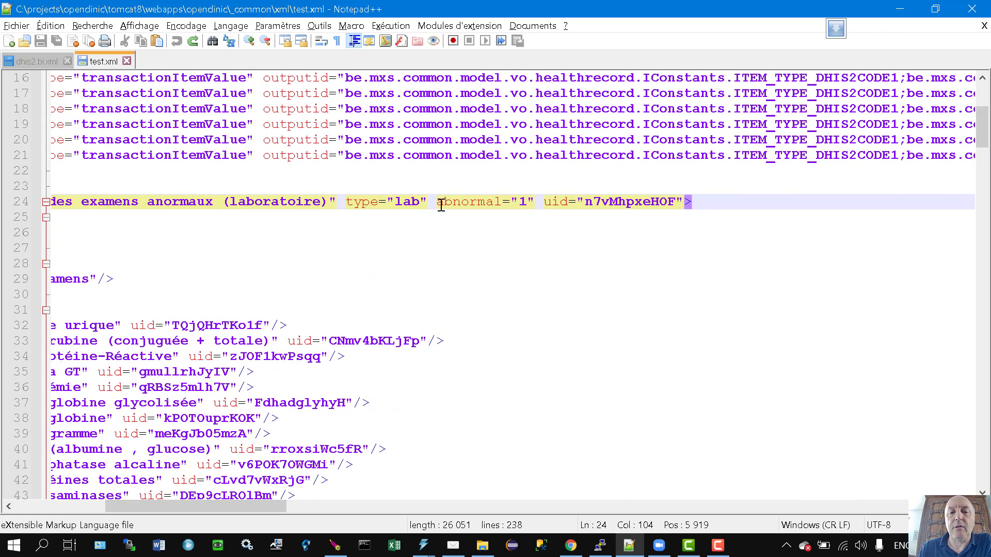
{"action": "left_click_drag", "start_coordinate": [439, 202], "coordinate": [500, 202]}
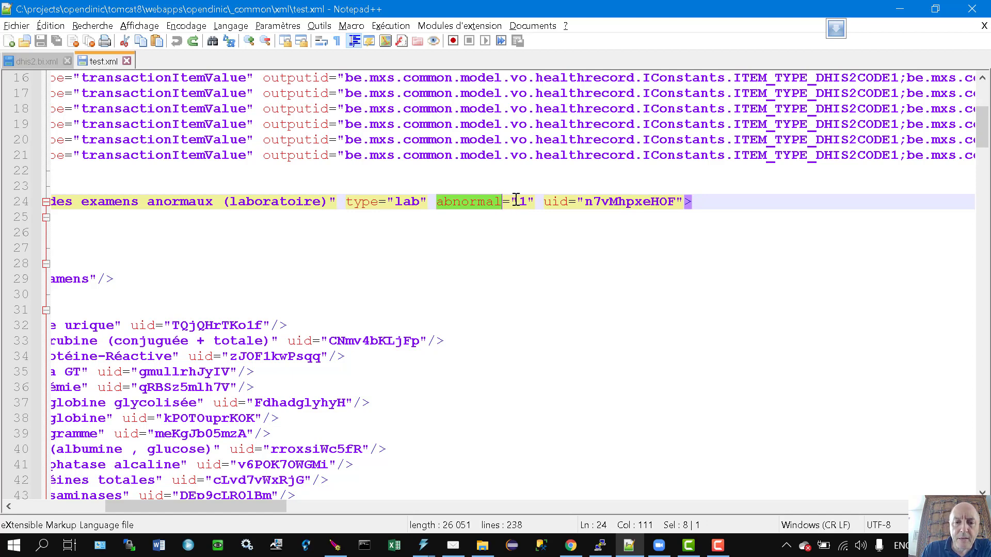
{"action": "left_click_drag", "start_coordinate": [516, 201], "coordinate": [525, 201]}
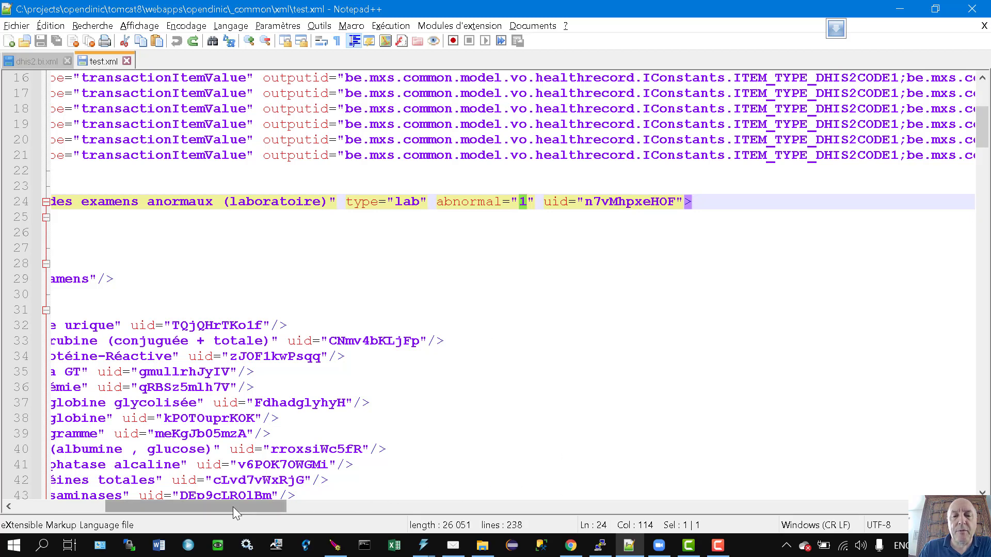
{"action": "left_click_drag", "start_coordinate": [233, 507], "coordinate": [179, 509]}
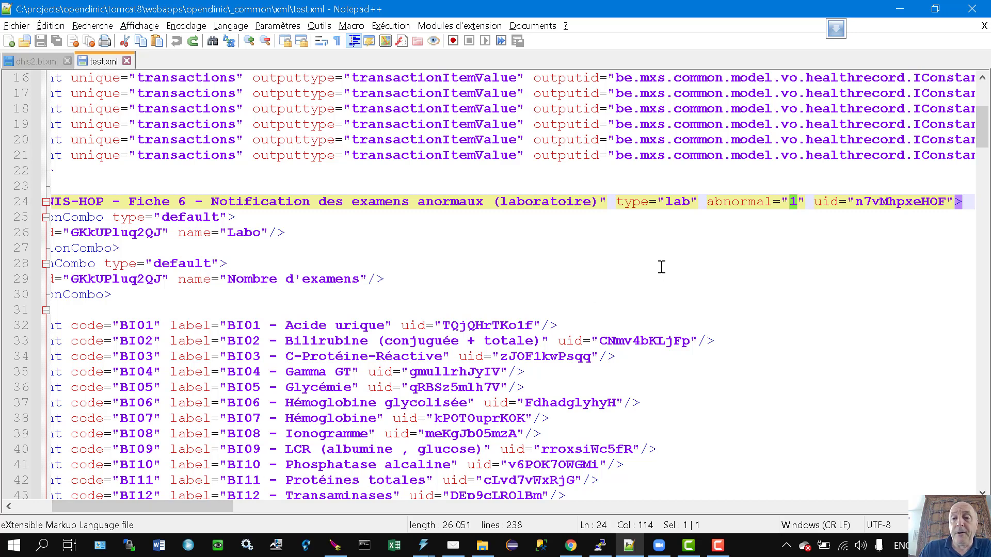
{"action": "left_click_drag", "start_coordinate": [213, 509], "coordinate": [138, 509]}
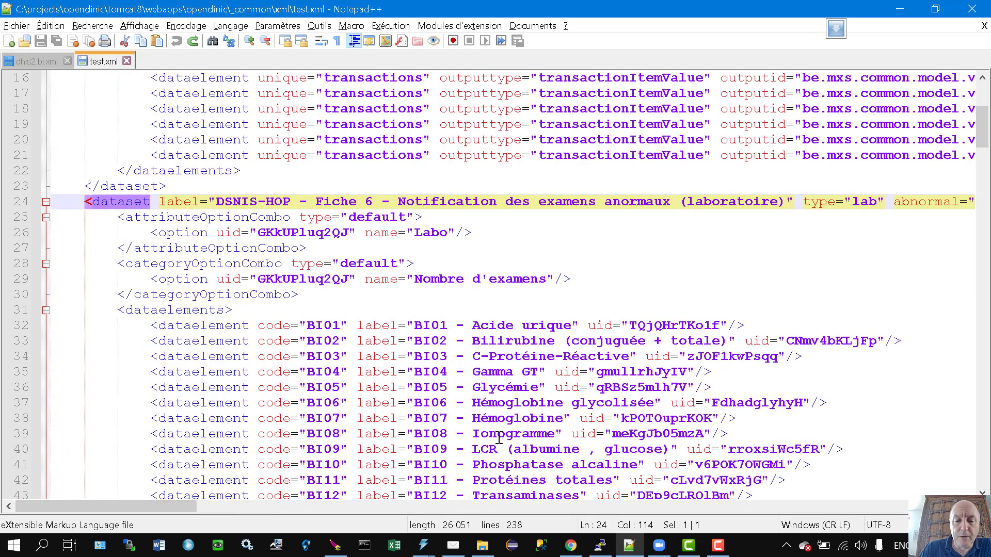
{"action": "left_click", "coordinate": [572, 545]}
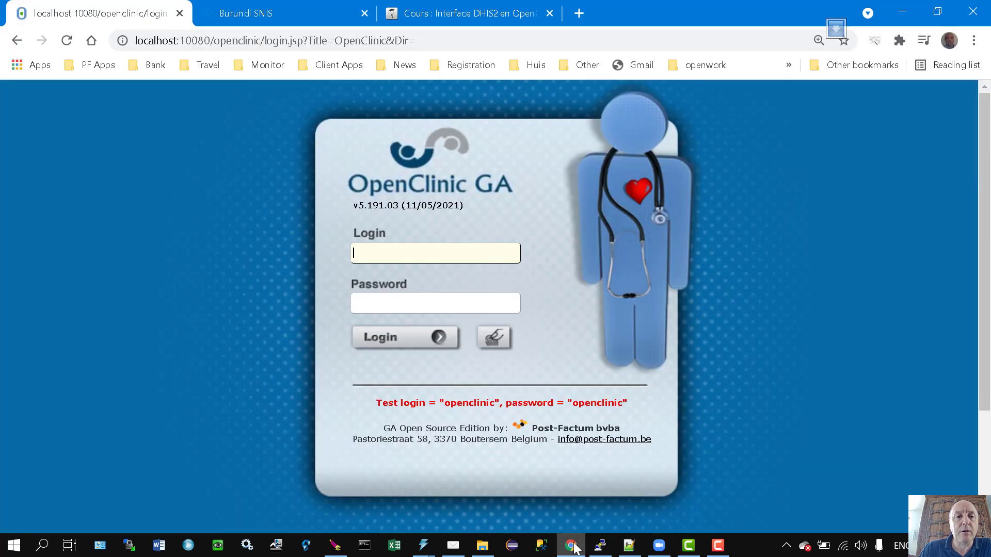
Log into OpenClinic GA with the test login and password, then open the Système management page.
{"action": "left_click", "coordinate": [395, 258]}
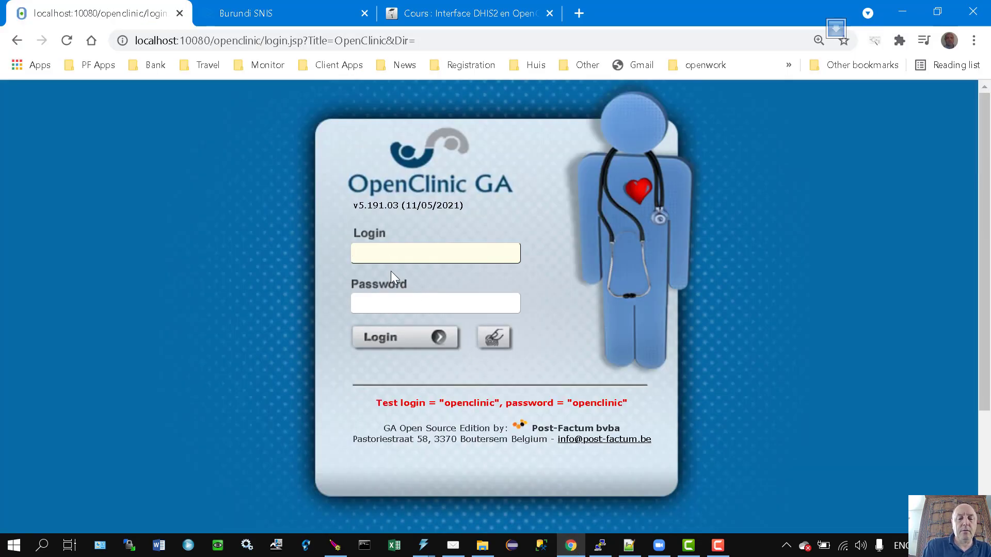
{"action": "type", "text": "opencl"}
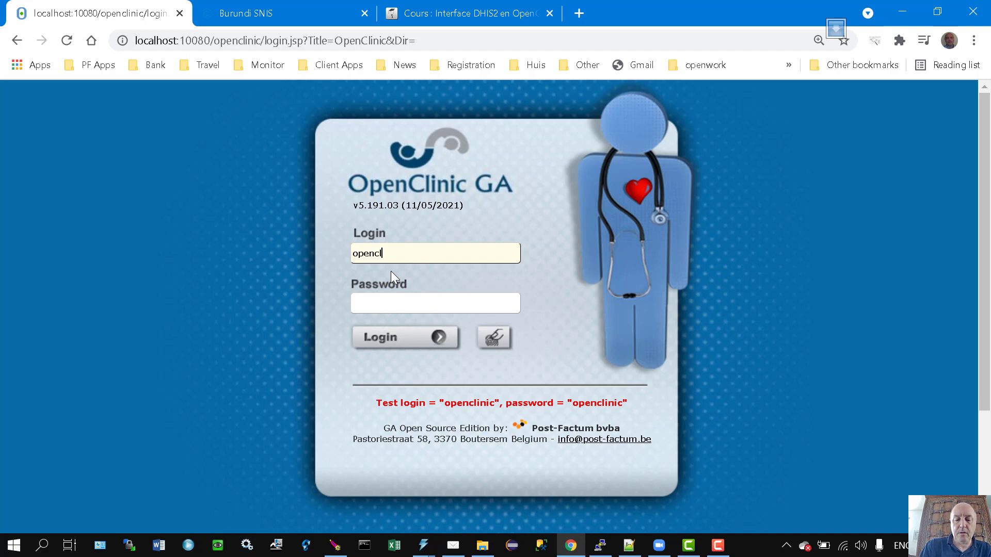
{"action": "type", "text": "inic"}
{"action": "key", "text": "Tab"}
{"action": "type", "text": "openclin"}
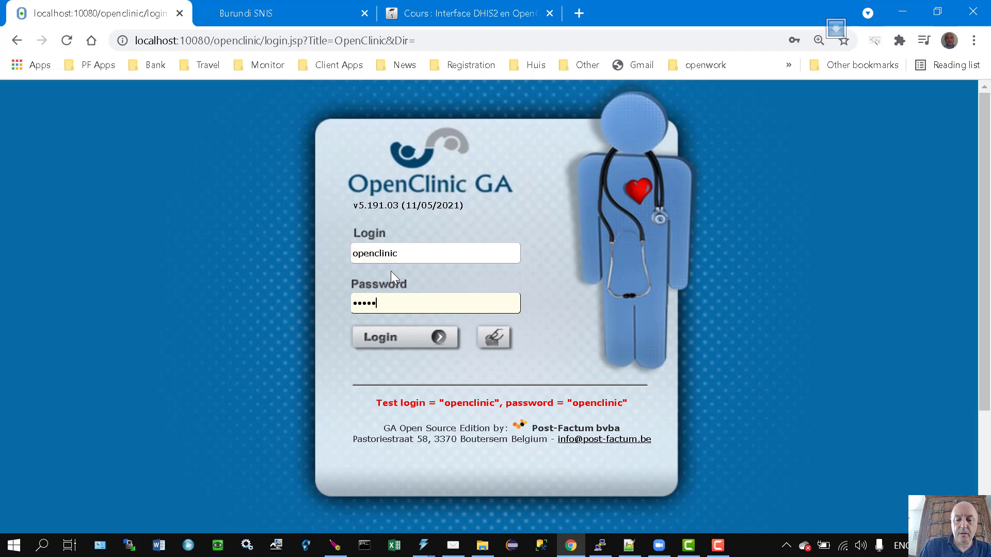
{"action": "type", "text": "ic"}
{"action": "key", "text": "Return"}
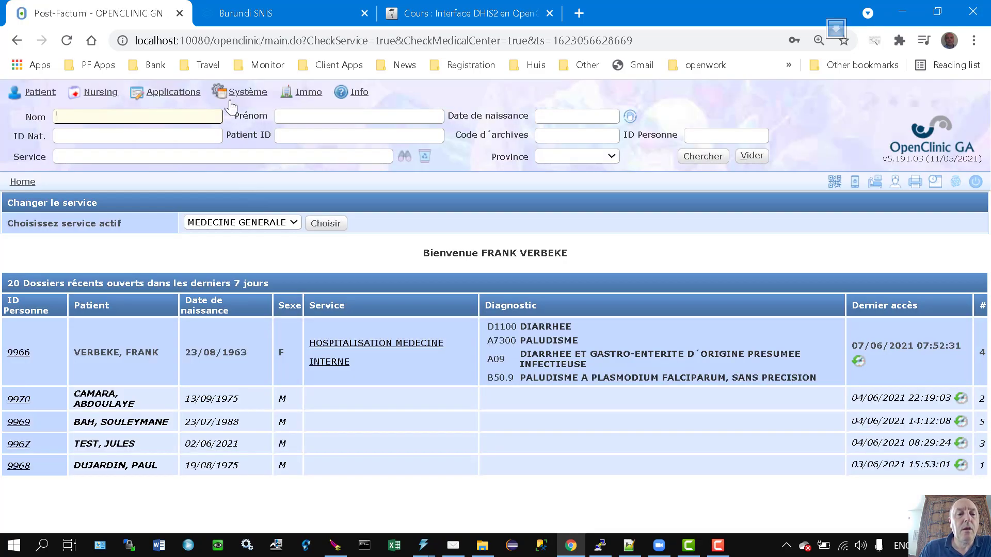
{"action": "left_click", "coordinate": [239, 95]}
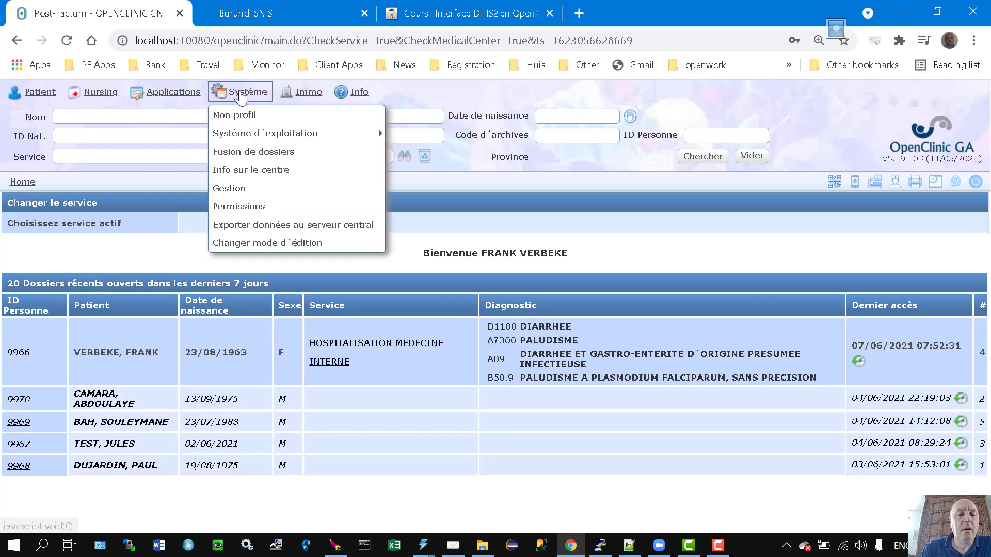
{"action": "left_click", "coordinate": [242, 189]}
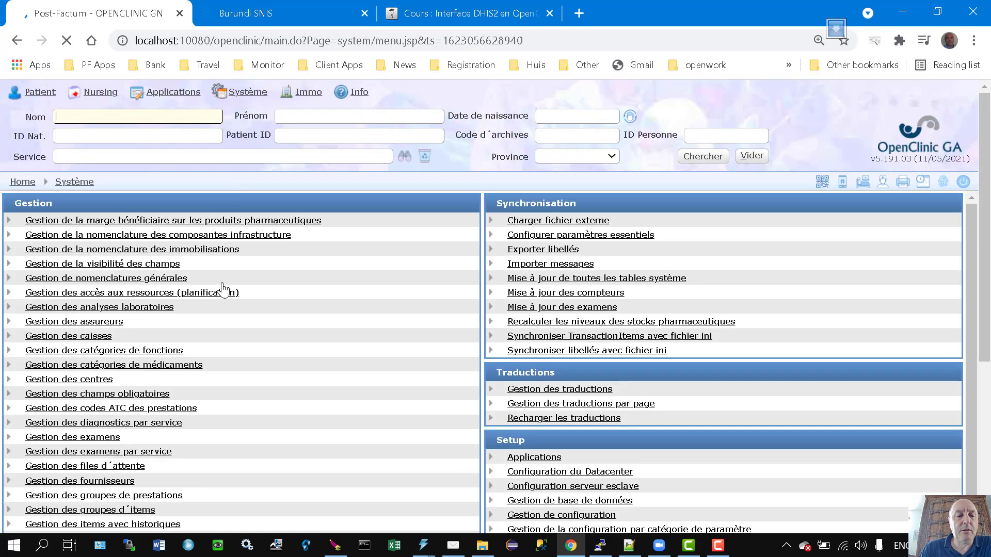
Open Explorateur du DHIS2 and search dataSets for '6'.
{"action": "scroll", "coordinate": [213, 325], "scroll_direction": "down", "scroll_amount": 10}
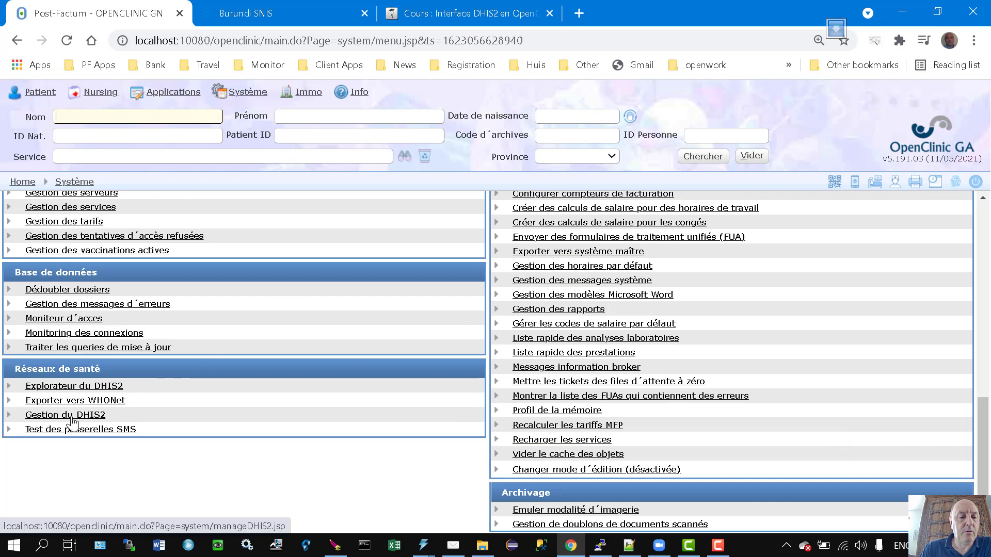
{"action": "left_click", "coordinate": [96, 387]}
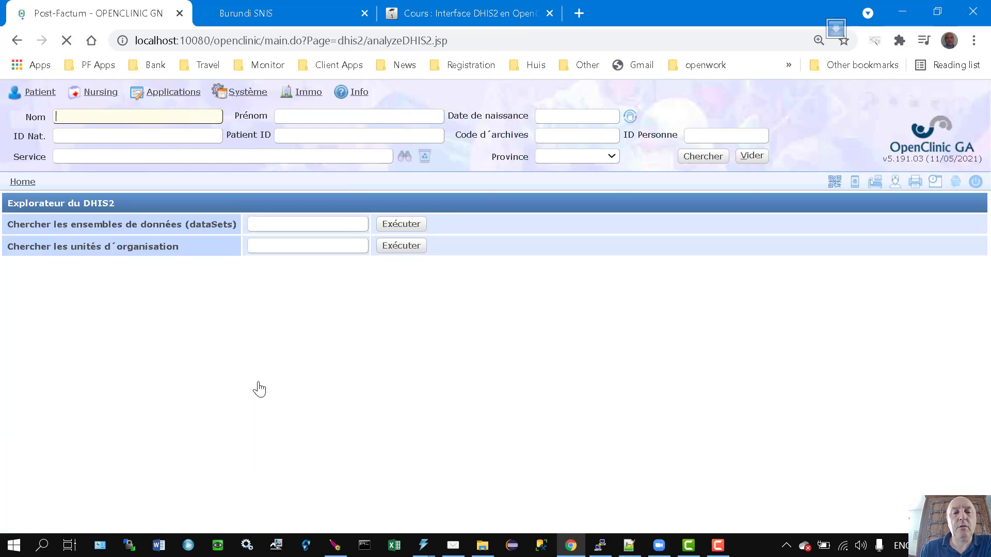
{"action": "left_click", "coordinate": [327, 224]}
{"action": "type", "text": "6"}
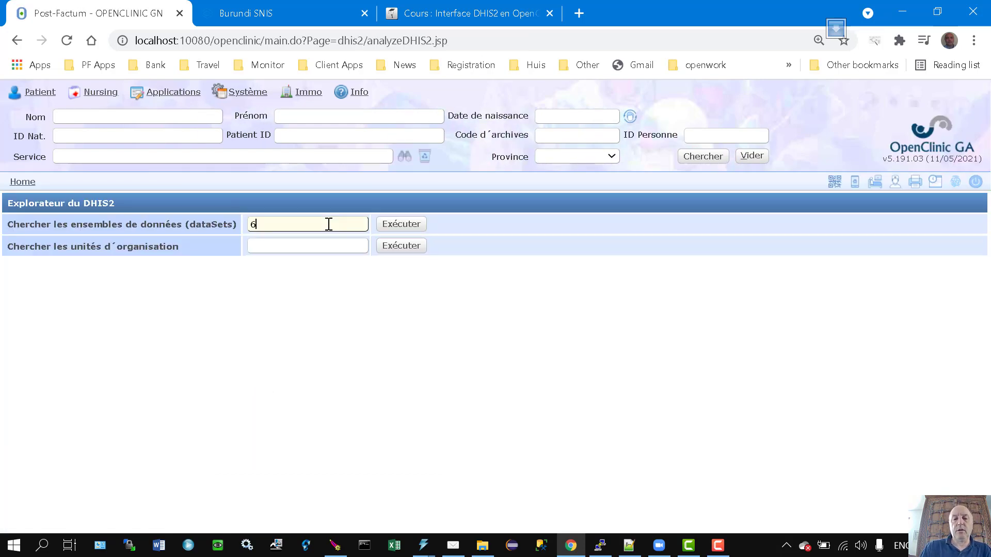
{"action": "left_click", "coordinate": [412, 226]}
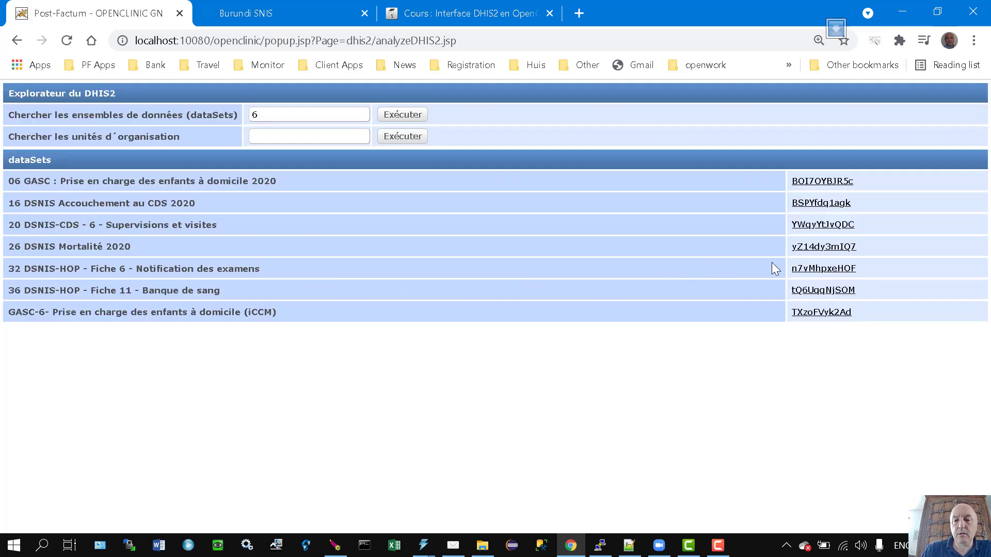
Show the Fiche 6 Notification des examens dataSet details and review its BI01 element and category combo names.
{"action": "left_click", "coordinate": [819, 271]}
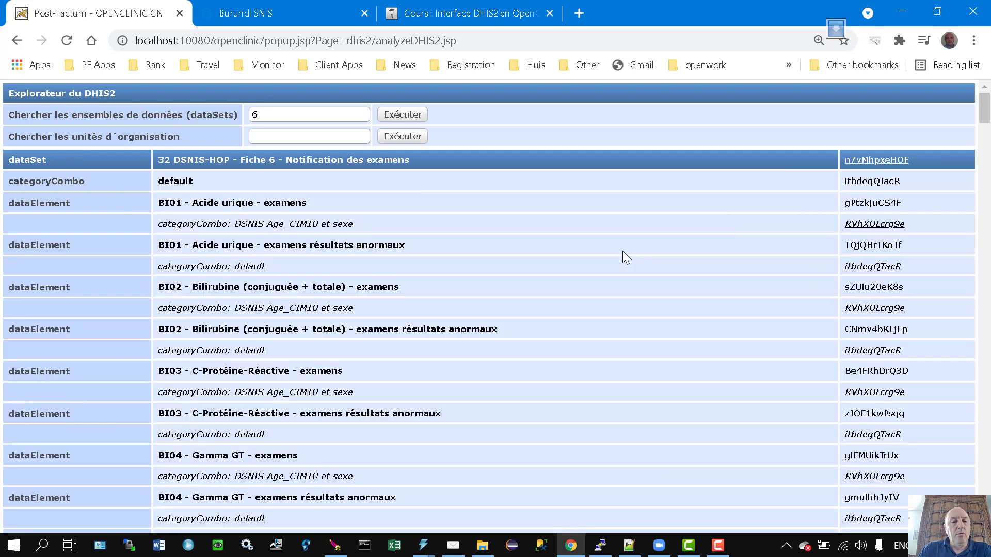
{"action": "left_click_drag", "start_coordinate": [168, 201], "coordinate": [309, 202]}
{"action": "double_click", "coordinate": [182, 182]}
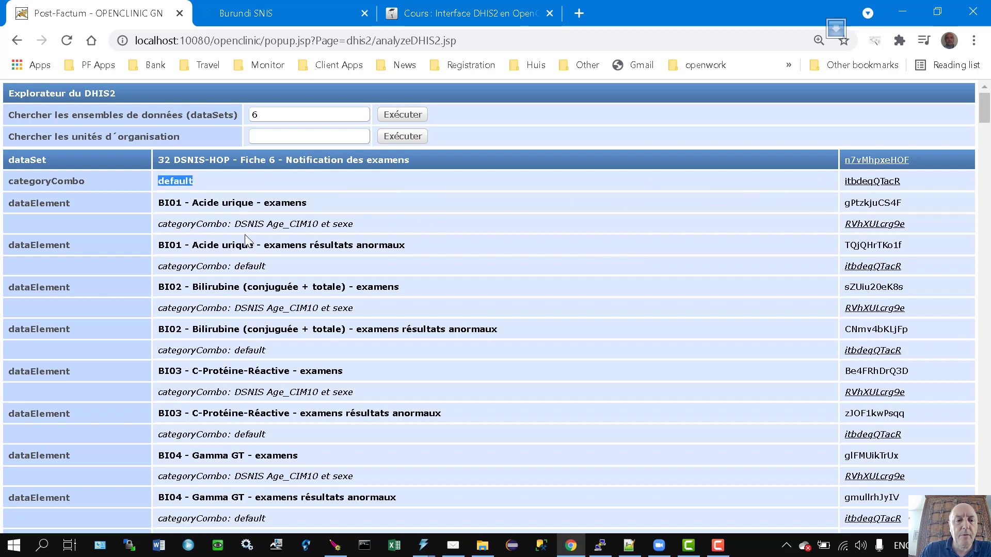
{"action": "left_click_drag", "start_coordinate": [167, 225], "coordinate": [394, 230]}
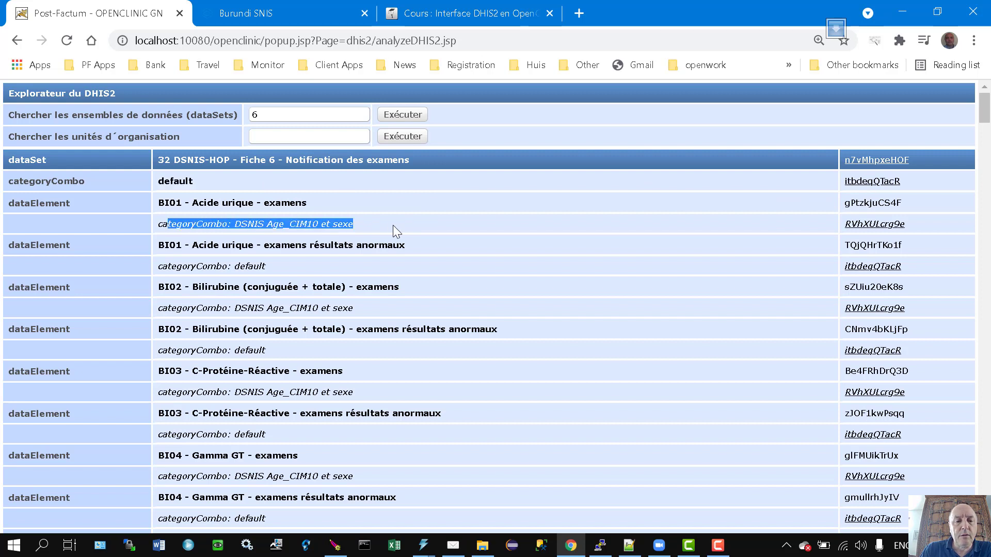
{"action": "left_click", "coordinate": [394, 225]}
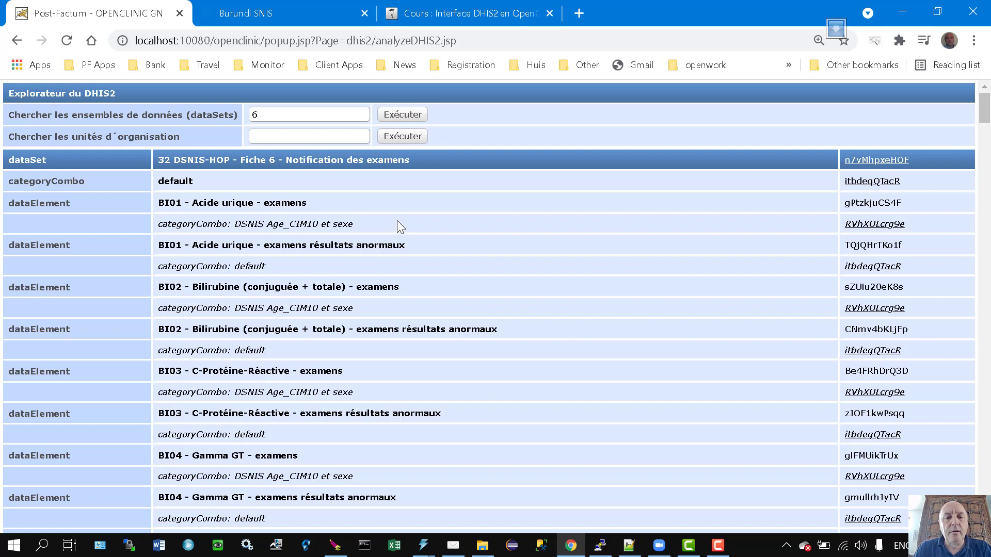
{"action": "left_click_drag", "start_coordinate": [198, 199], "coordinate": [317, 197]}
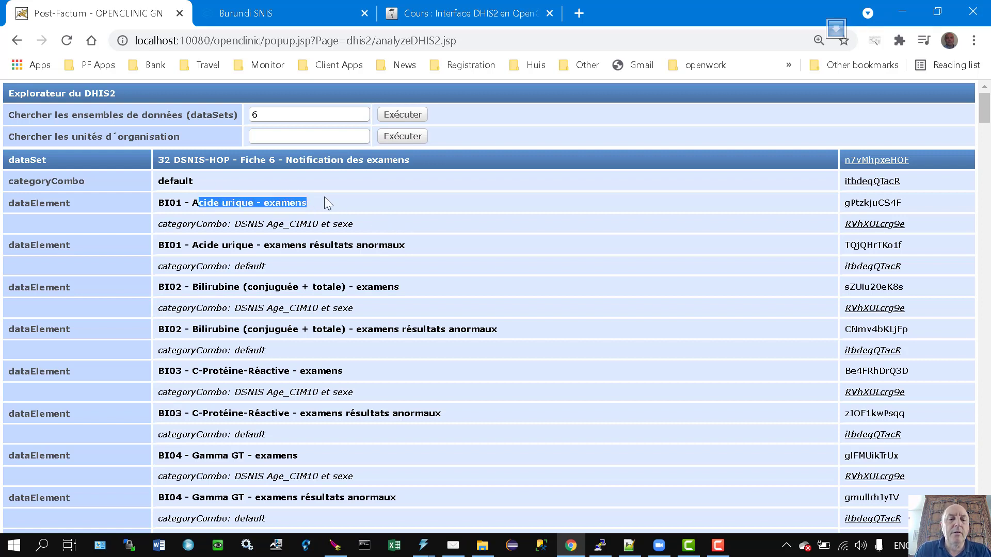
{"action": "left_click", "coordinate": [335, 202]}
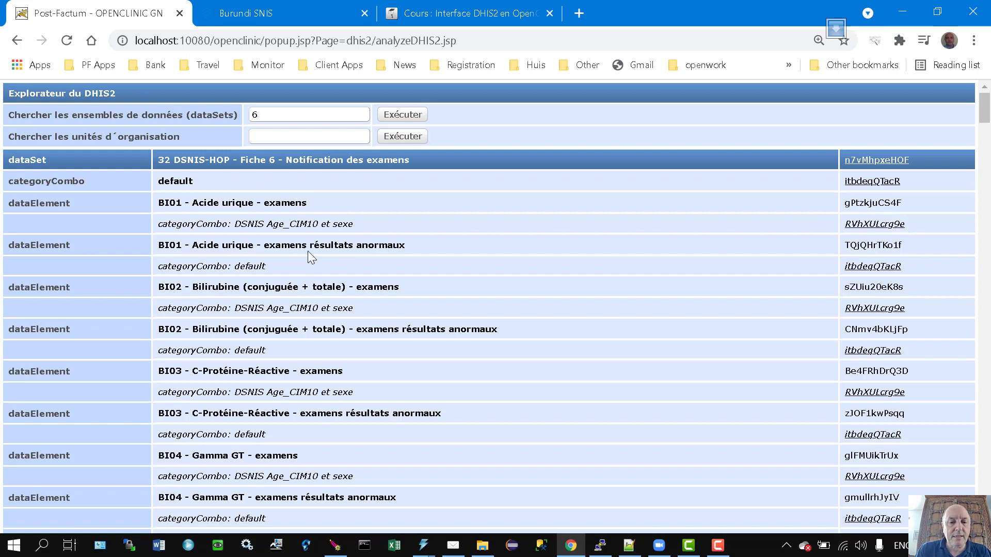
Mark the dataset's default category combo id and the abnormal-results element's category combo id.
{"action": "double_click", "coordinate": [363, 250]}
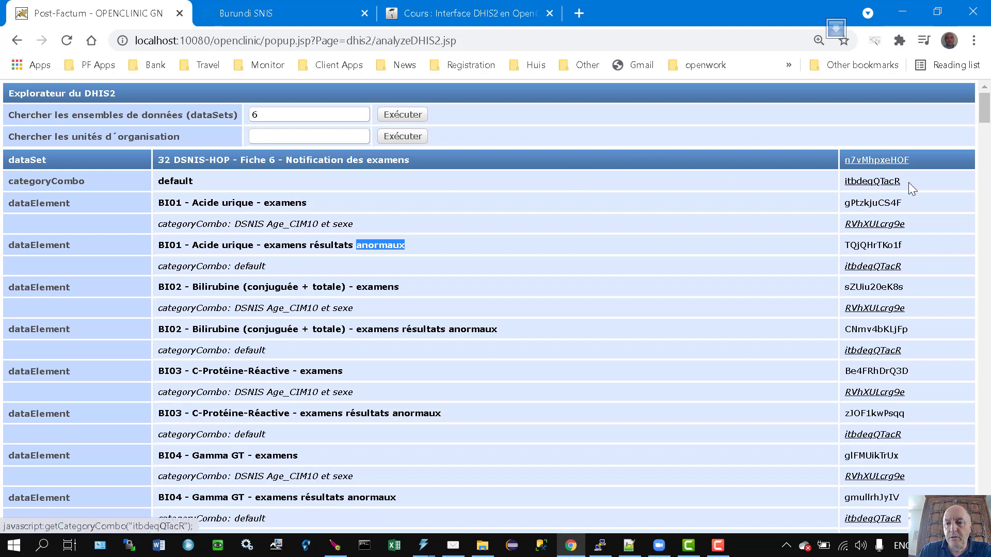
{"action": "left_click_drag", "start_coordinate": [908, 182], "coordinate": [845, 181]}
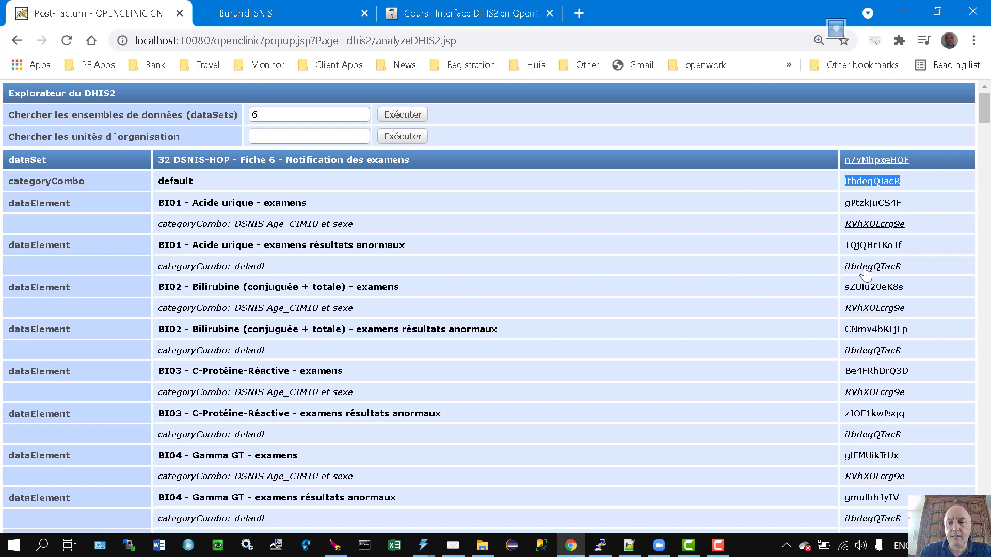
{"action": "left_click_drag", "start_coordinate": [918, 267], "coordinate": [840, 267]}
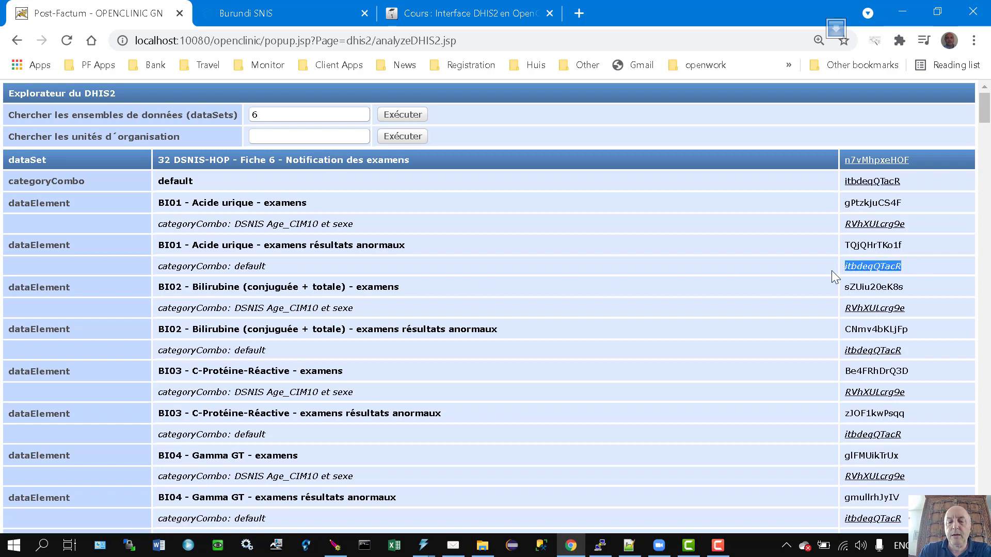
{"action": "key", "text": "alt+Tab"}
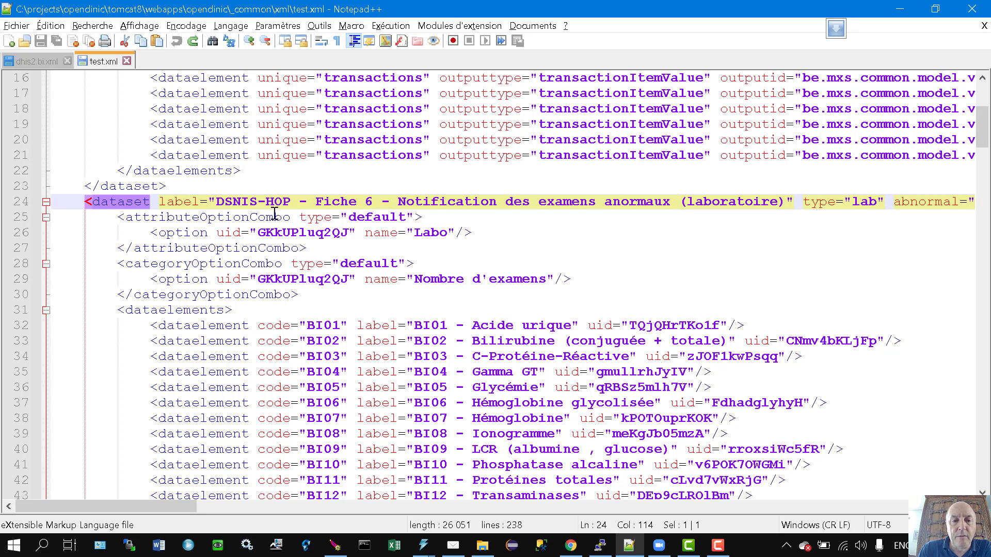
{"action": "double_click", "coordinate": [299, 231]}
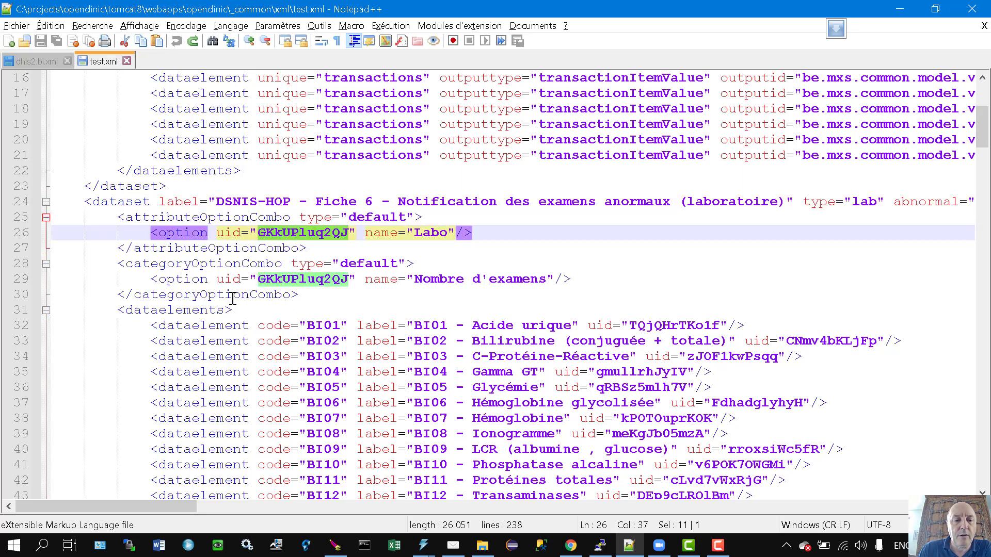
{"action": "double_click", "coordinate": [177, 265]}
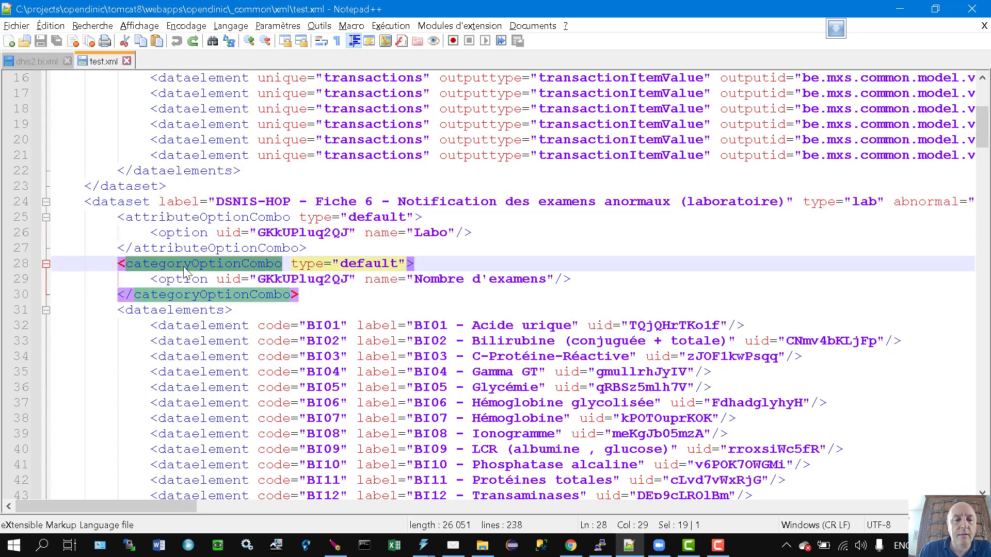
{"action": "double_click", "coordinate": [302, 279]}
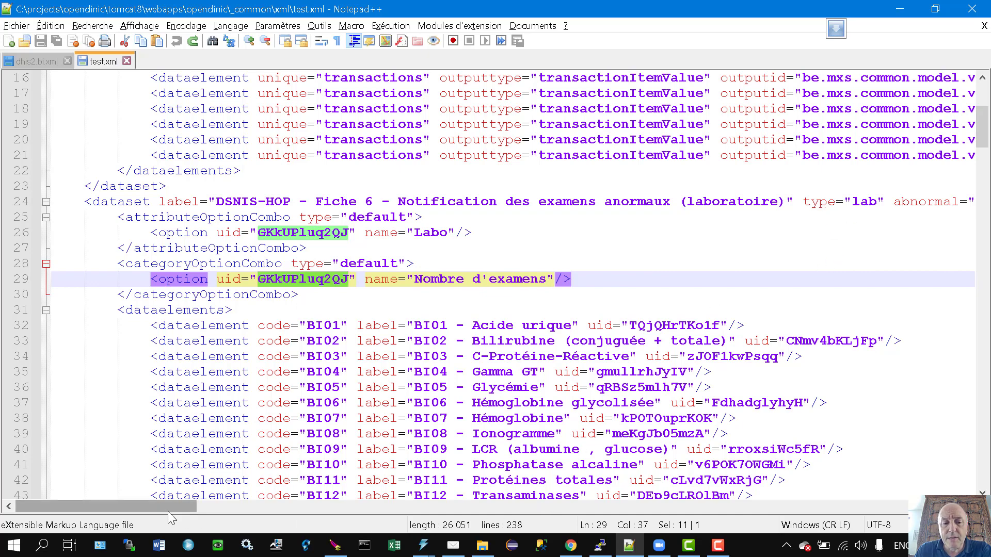
{"action": "left_click_drag", "start_coordinate": [168, 512], "coordinate": [246, 501]}
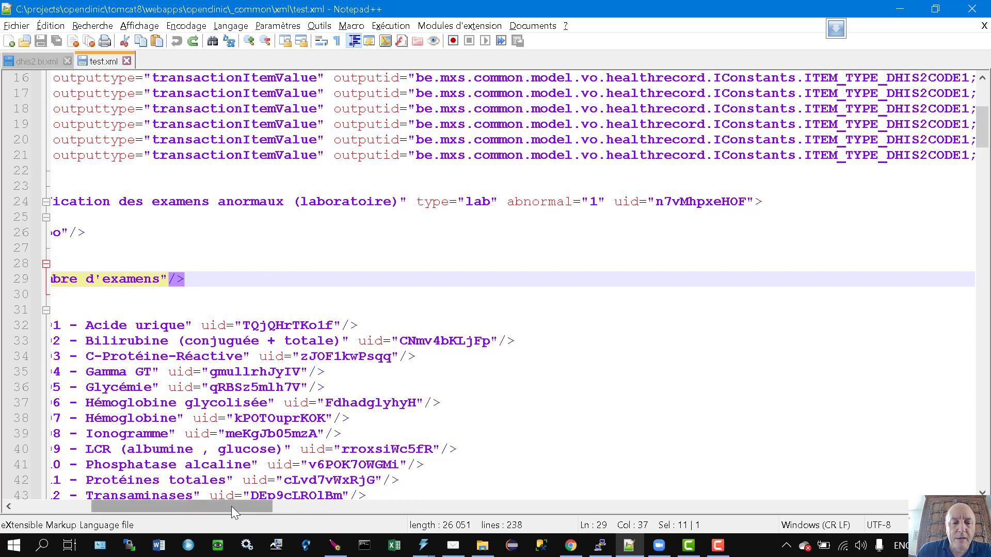
{"action": "left_click_drag", "start_coordinate": [231, 506], "coordinate": [155, 507]}
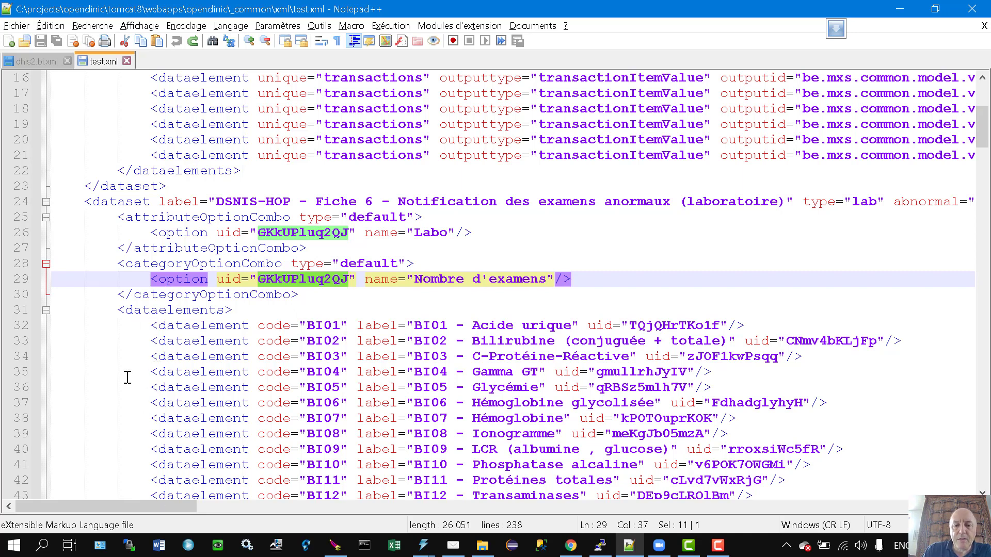
{"action": "scroll", "coordinate": [215, 383], "scroll_direction": "down", "scroll_amount": 1}
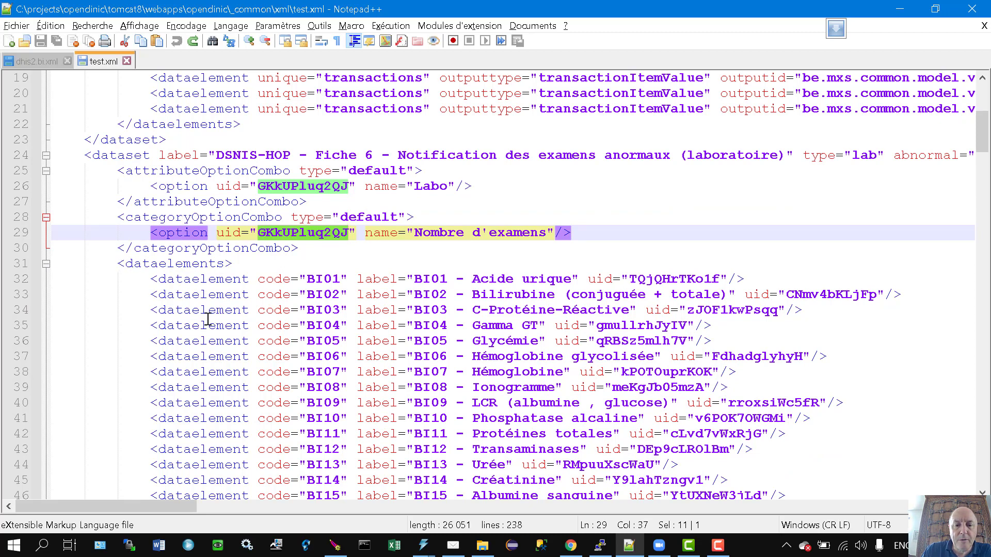
{"action": "left_click", "coordinate": [166, 279]}
{"action": "left_click_drag", "start_coordinate": [166, 279], "coordinate": [250, 279]}
{"action": "left_click", "coordinate": [257, 279]}
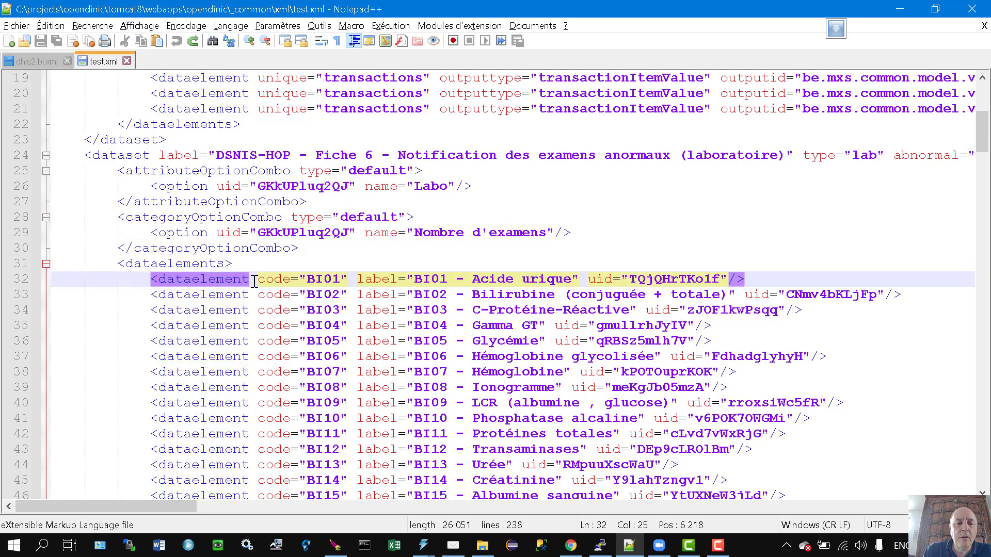
{"action": "left_click_drag", "start_coordinate": [260, 281], "coordinate": [348, 280]}
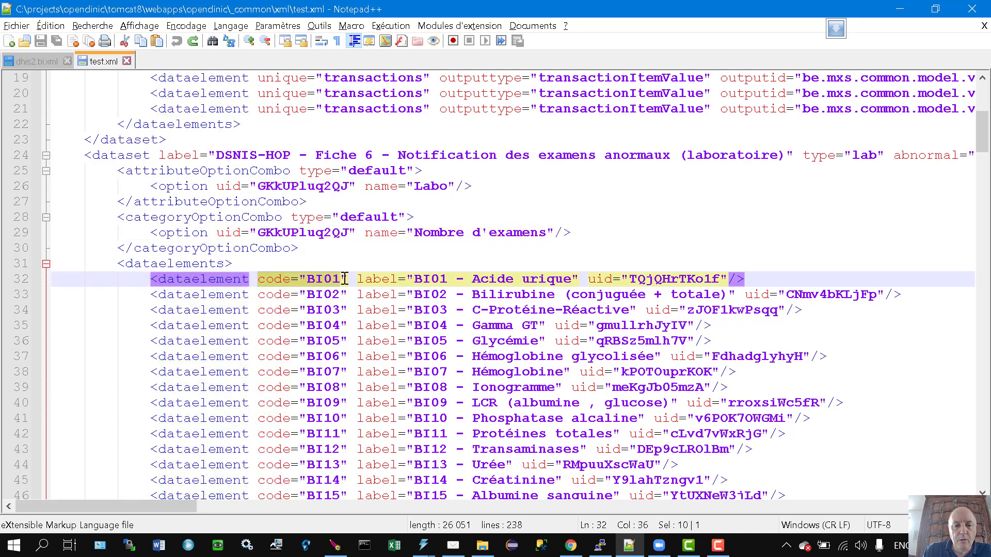
{"action": "left_click", "coordinate": [315, 280]}
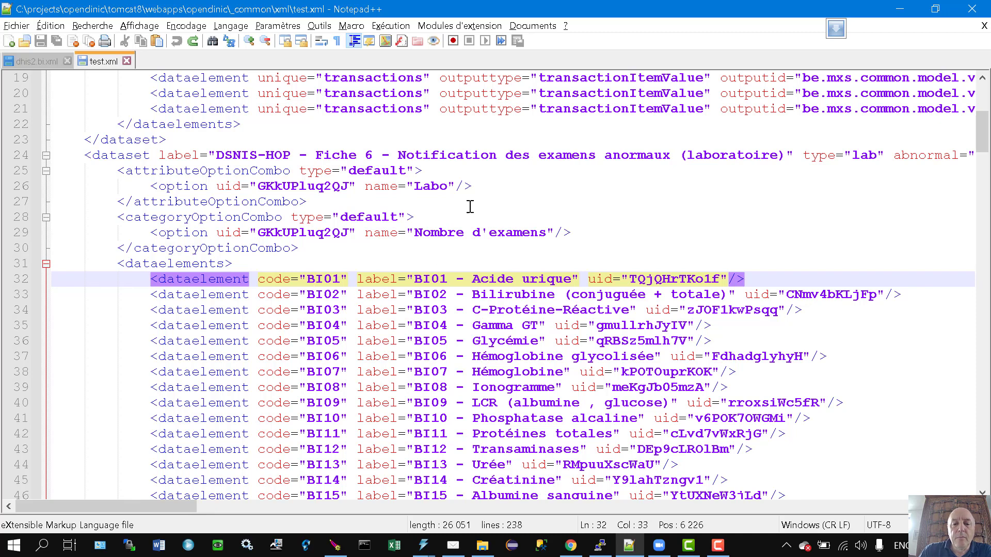
{"action": "left_click_drag", "start_coordinate": [415, 273], "coordinate": [573, 280]}
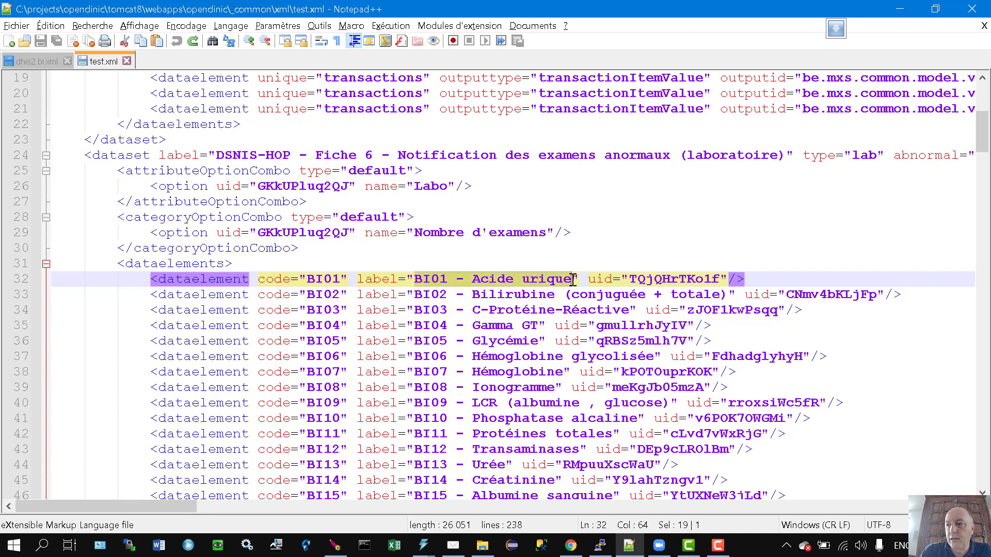
{"action": "double_click", "coordinate": [674, 279]}
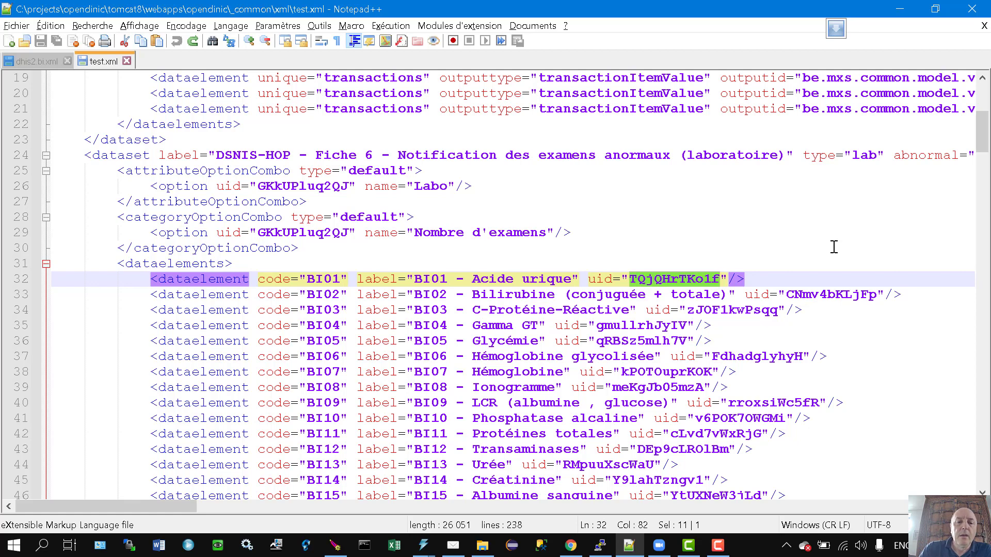
{"action": "scroll", "coordinate": [453, 298], "scroll_direction": "down", "scroll_amount": 1}
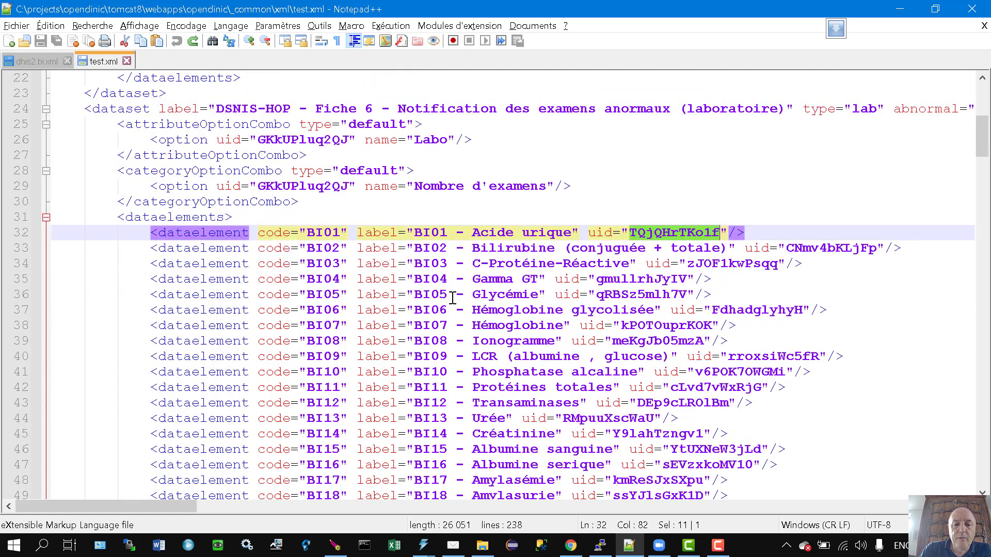
{"action": "scroll", "coordinate": [452, 298], "scroll_direction": "down", "scroll_amount": 3}
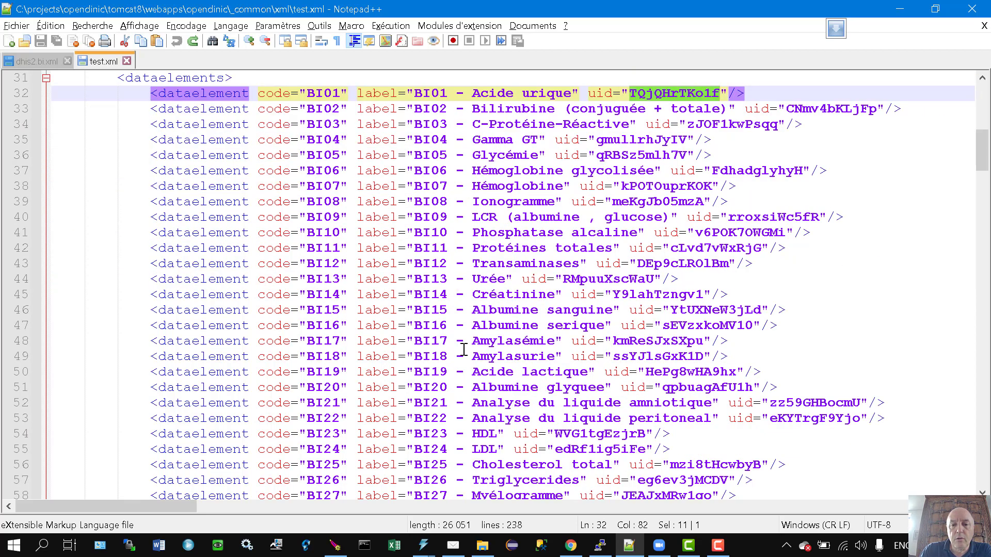
{"action": "scroll", "coordinate": [516, 165], "scroll_direction": "down", "scroll_amount": 6}
{"action": "scroll", "coordinate": [508, 263], "scroll_direction": "down", "scroll_amount": 5}
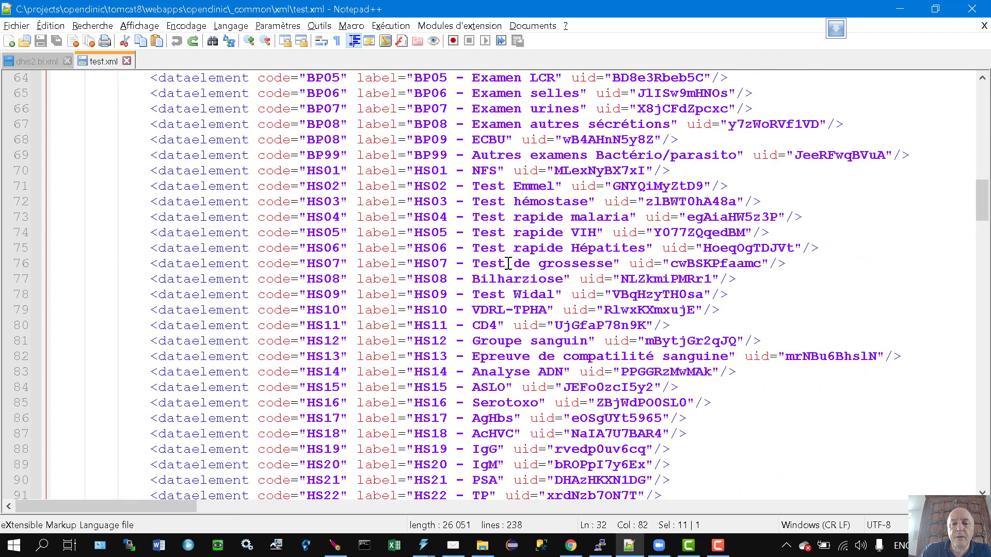
{"action": "scroll", "coordinate": [508, 263], "scroll_direction": "down", "scroll_amount": 4}
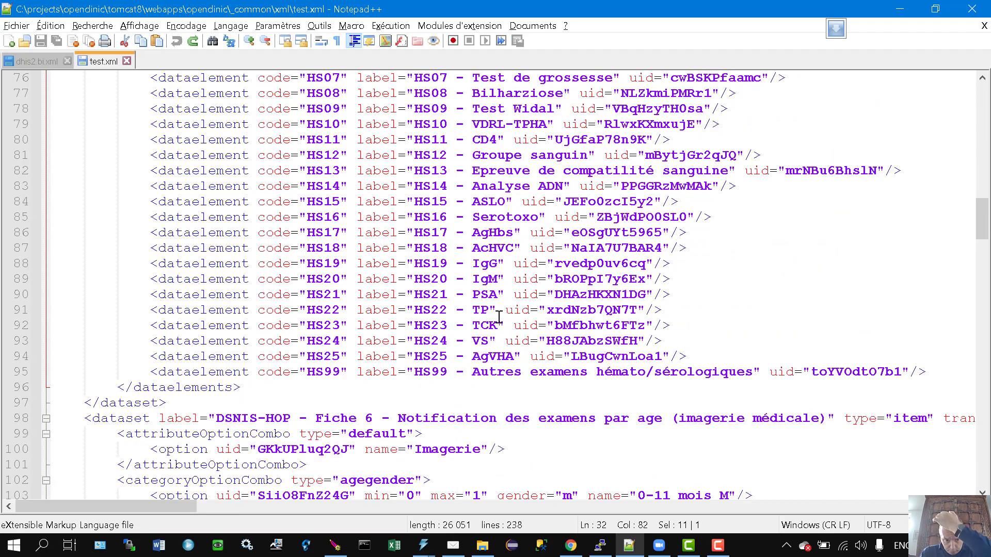
{"action": "scroll", "coordinate": [517, 352], "scroll_direction": "up", "scroll_amount": 9}
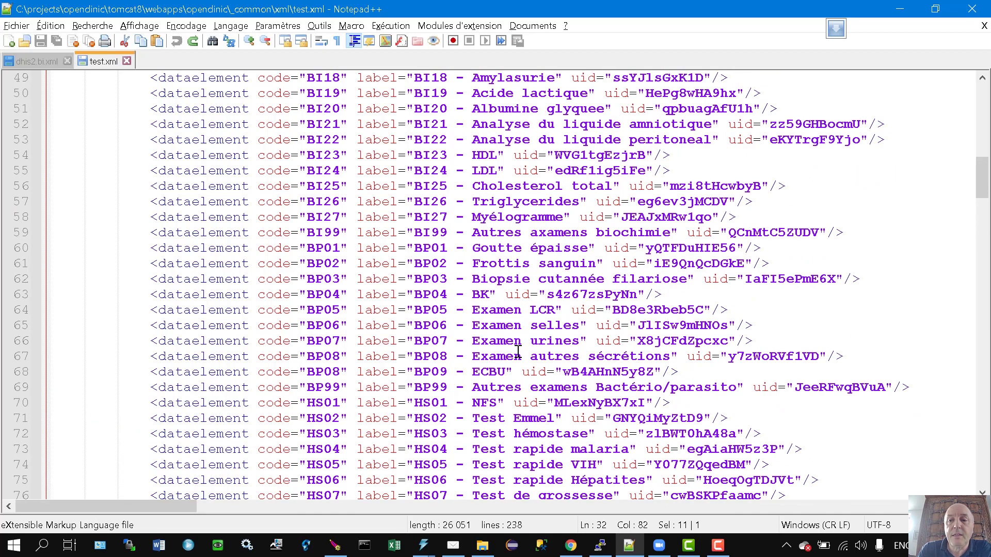
{"action": "scroll", "coordinate": [517, 351], "scroll_direction": "up", "scroll_amount": 8}
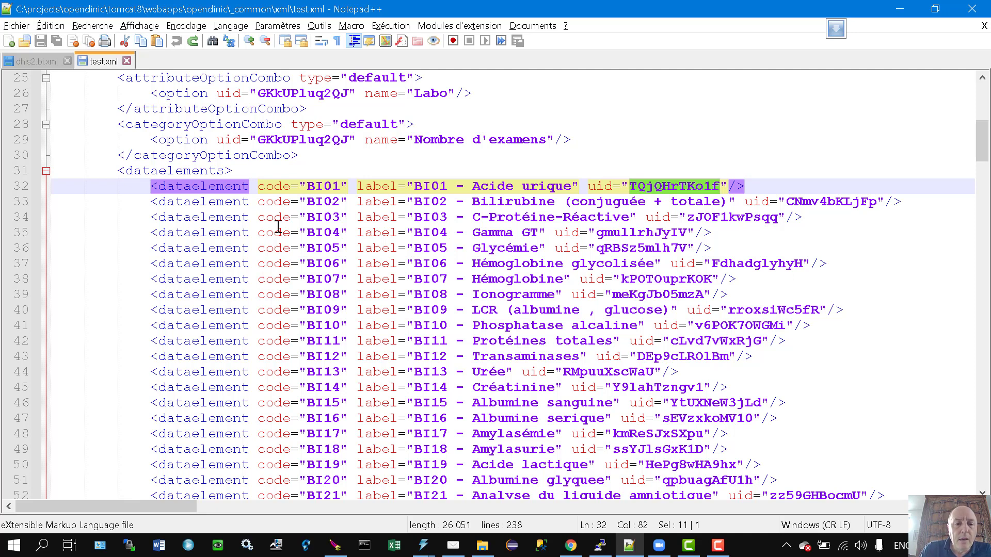
{"action": "double_click", "coordinate": [324, 187]}
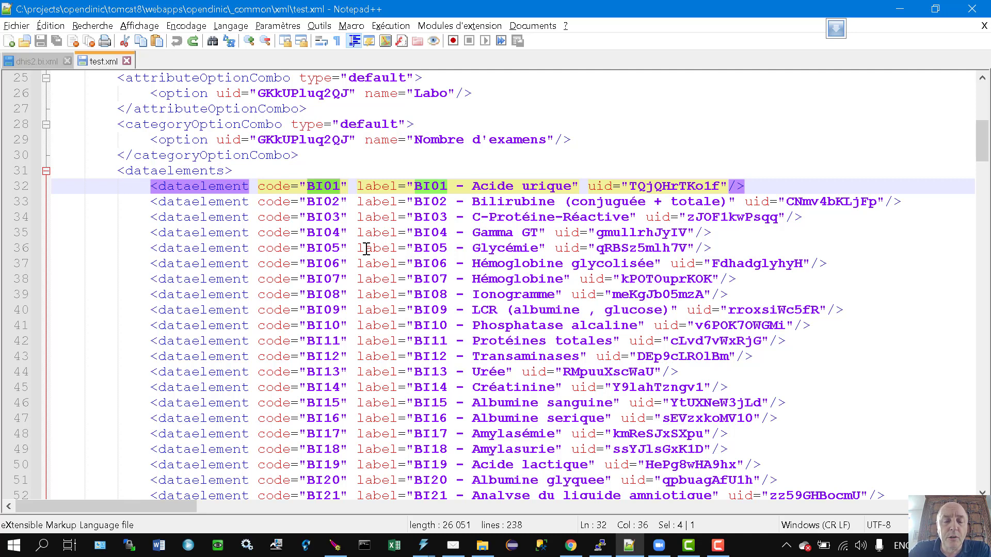
{"action": "double_click", "coordinate": [325, 187]}
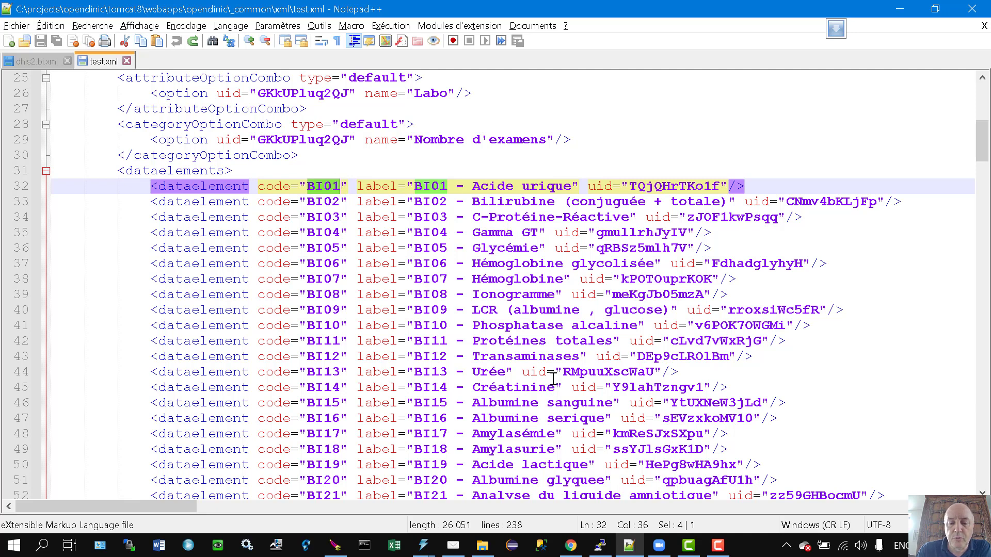
Reload localhost:10080/openclinic and log back in with the test login and password.
{"action": "left_click", "coordinate": [570, 545]}
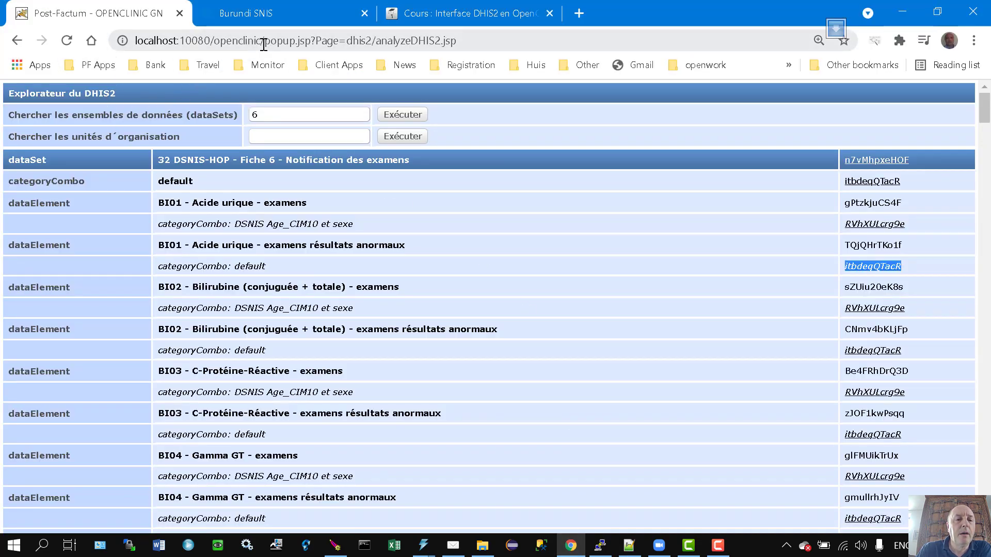
{"action": "left_click_drag", "start_coordinate": [261, 40], "coordinate": [751, 81]}
{"action": "key", "text": "BackSpace"}
{"action": "key", "text": "Return"}
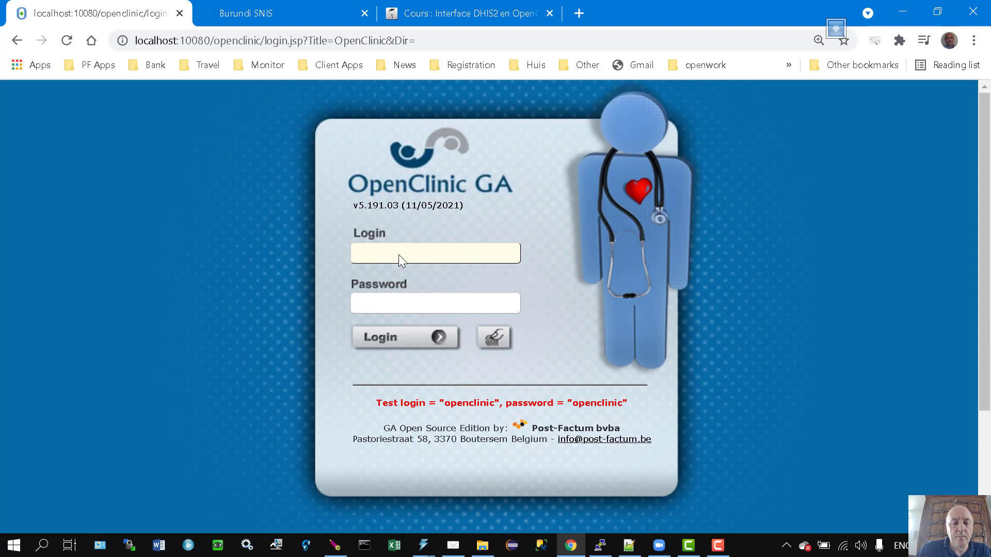
{"action": "type", "text": "opencli"}
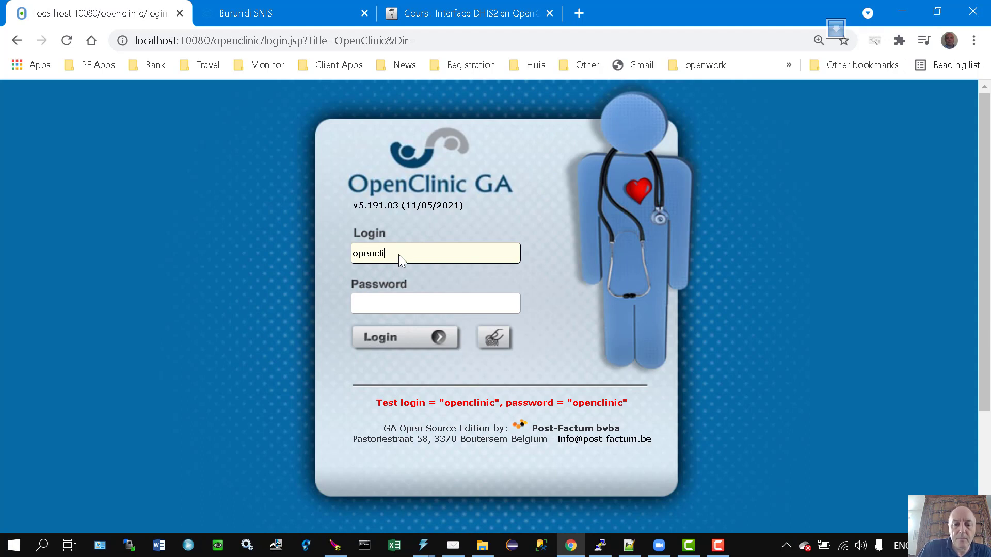
{"action": "type", "text": "nic"}
{"action": "key", "text": "Tab"}
{"action": "type", "text": "openc"}
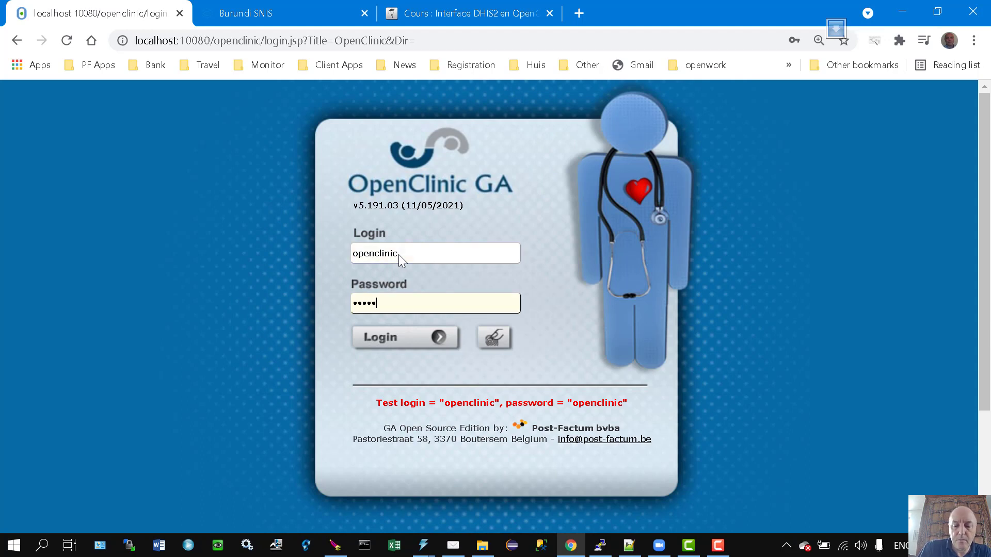
{"action": "type", "text": "linic"}
{"action": "key", "text": "Return"}
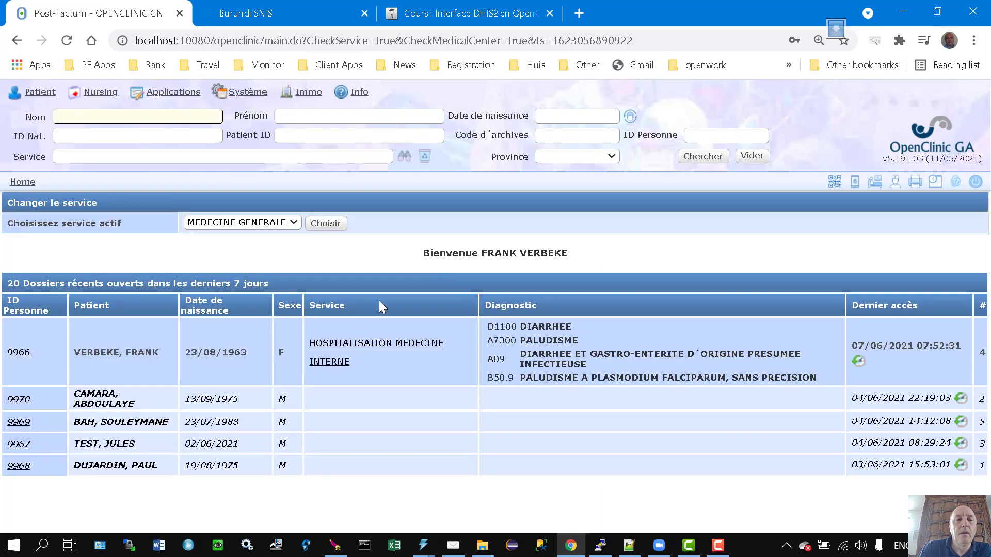
Open Gestion des analyses laboratoires and search analyses for 'ur'.
{"action": "left_click", "coordinate": [249, 93]}
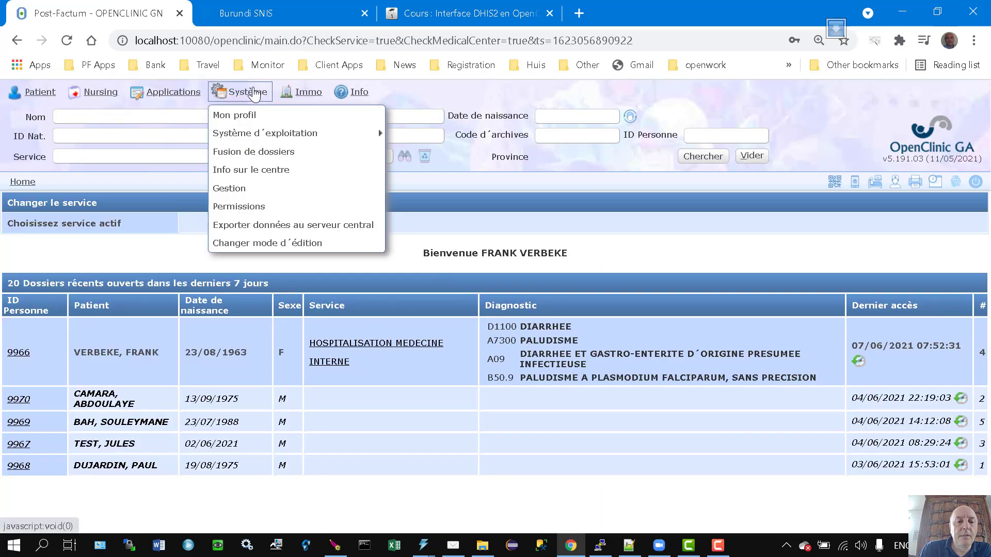
{"action": "left_click", "coordinate": [238, 191]}
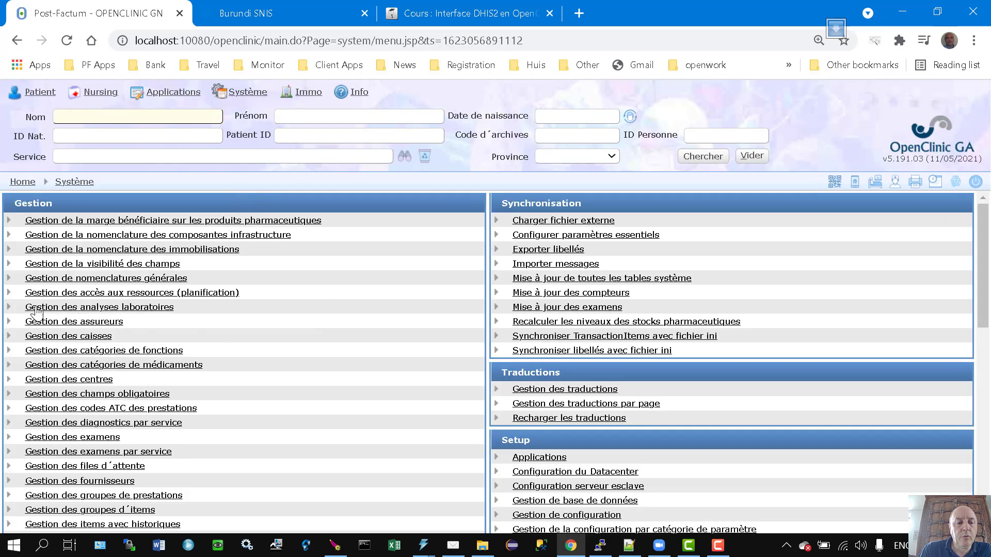
{"action": "left_click", "coordinate": [161, 310]}
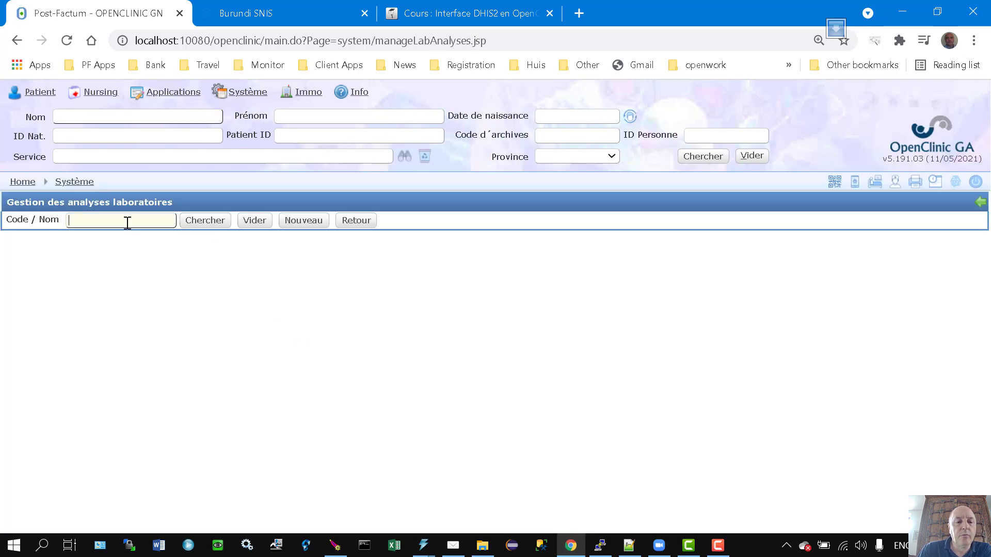
{"action": "type", "text": "uri"}
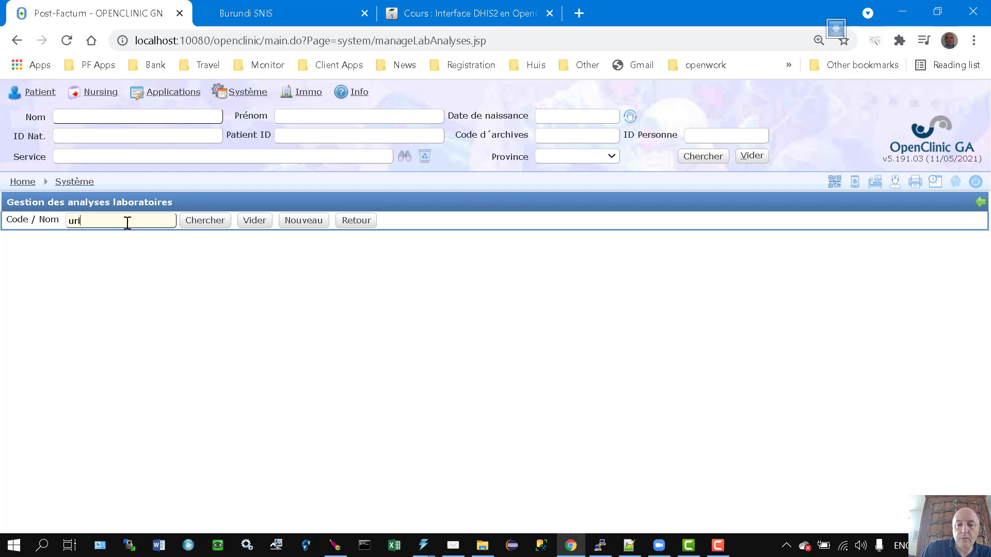
{"action": "left_click", "coordinate": [204, 222]}
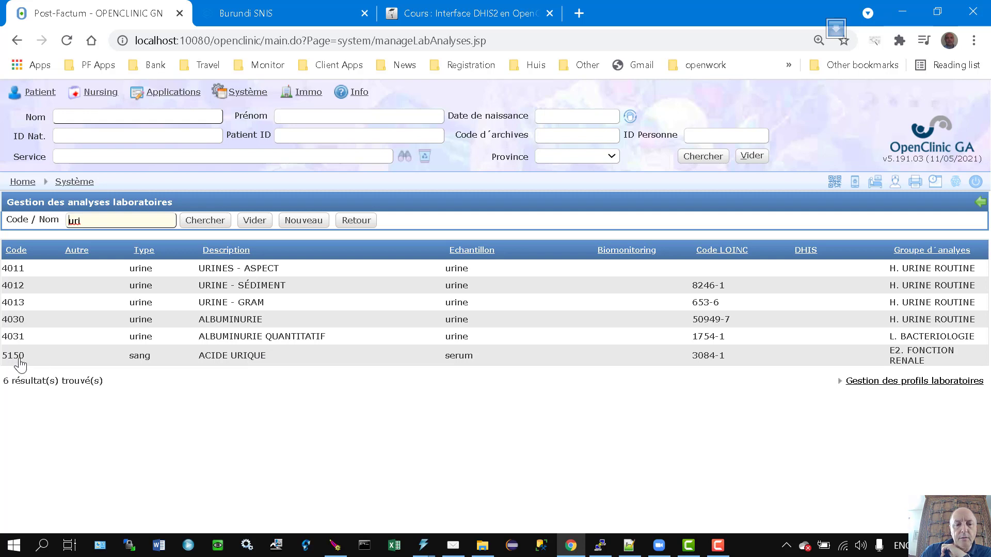
Open the ACIDE URIQUE (5150) analysis and locate its Code DHIS2 field.
{"action": "left_click", "coordinate": [269, 356]}
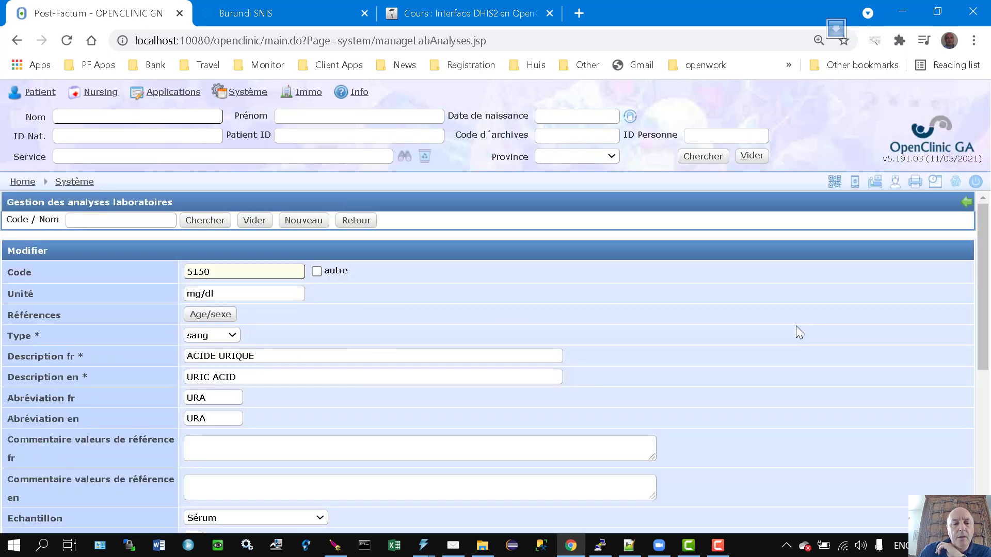
{"action": "scroll", "coordinate": [797, 337], "scroll_direction": "down", "scroll_amount": 1}
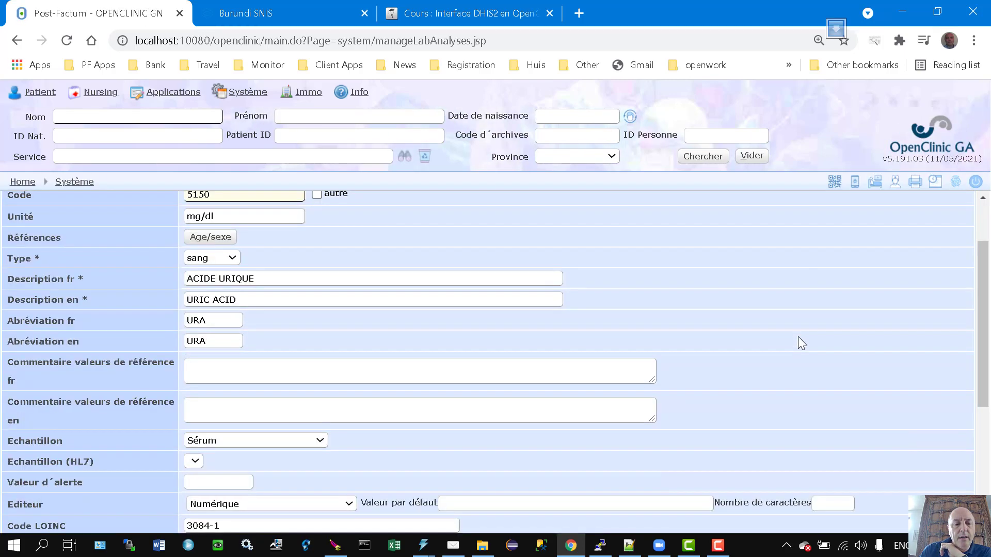
{"action": "scroll", "coordinate": [333, 361], "scroll_direction": "down", "scroll_amount": 2}
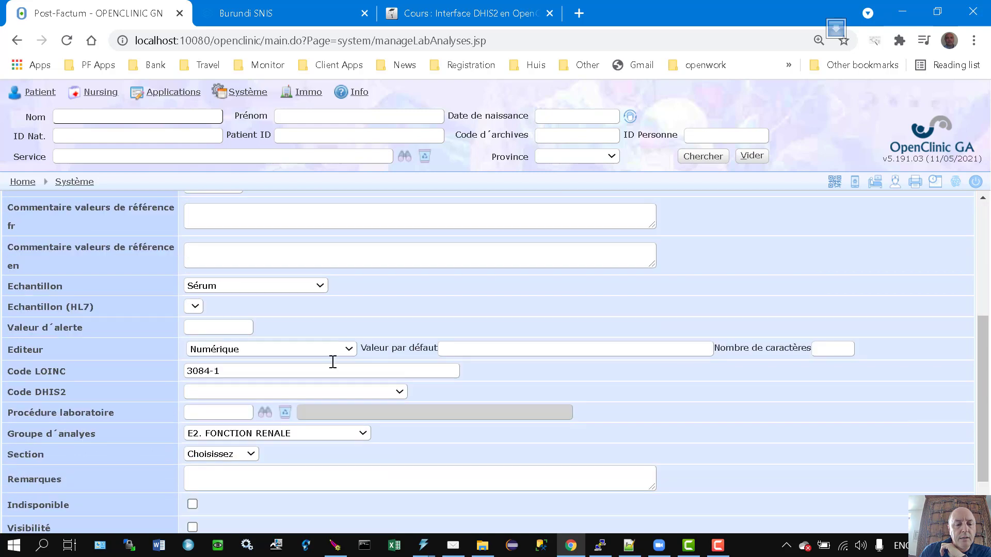
{"action": "scroll", "coordinate": [730, 404], "scroll_direction": "down", "scroll_amount": 1}
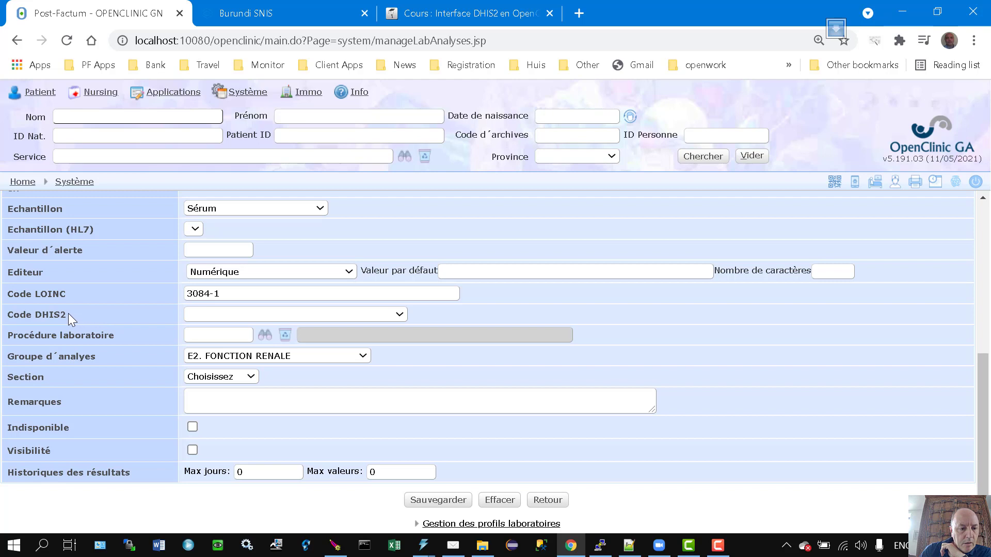
{"action": "left_click_drag", "start_coordinate": [68, 313], "coordinate": [5, 315]}
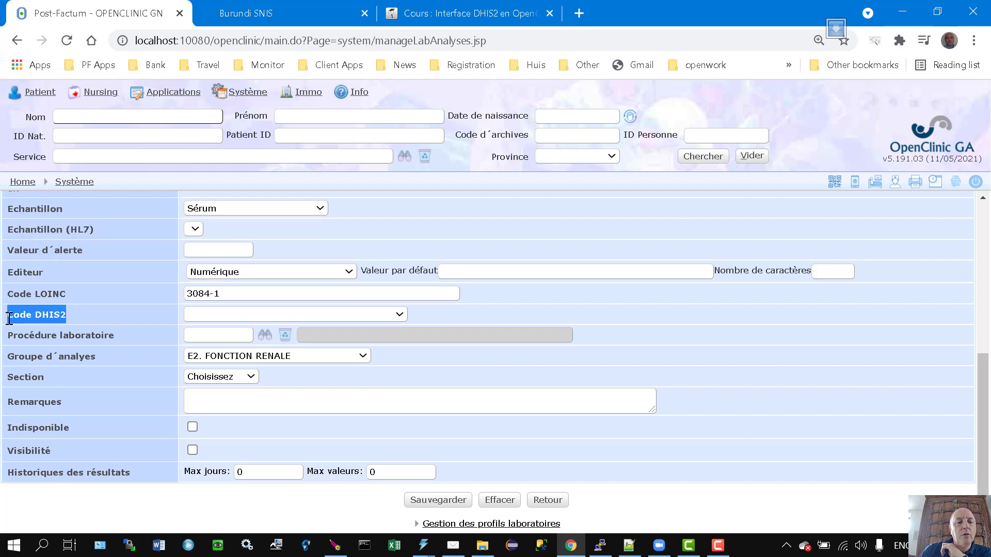
{"action": "left_click", "coordinate": [88, 312]}
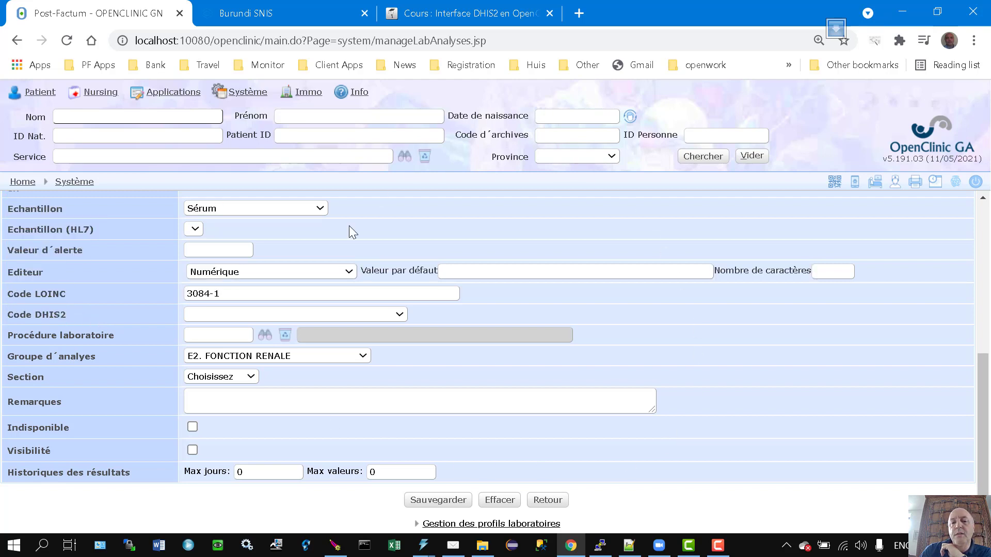
Set the analysis's Code DHIS2 to 'BI01 - Acide urique'.
{"action": "left_click", "coordinate": [370, 314]}
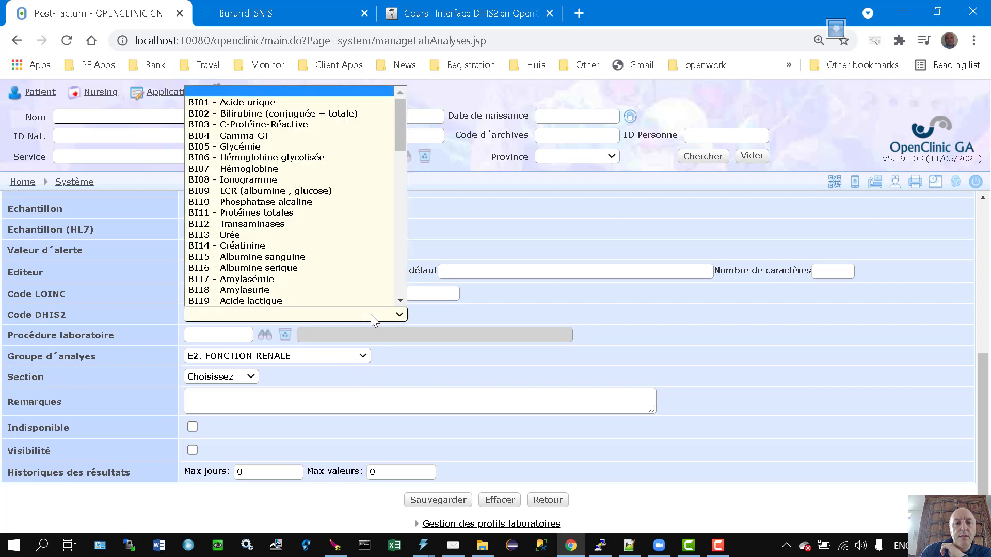
{"action": "left_click", "coordinate": [256, 103]}
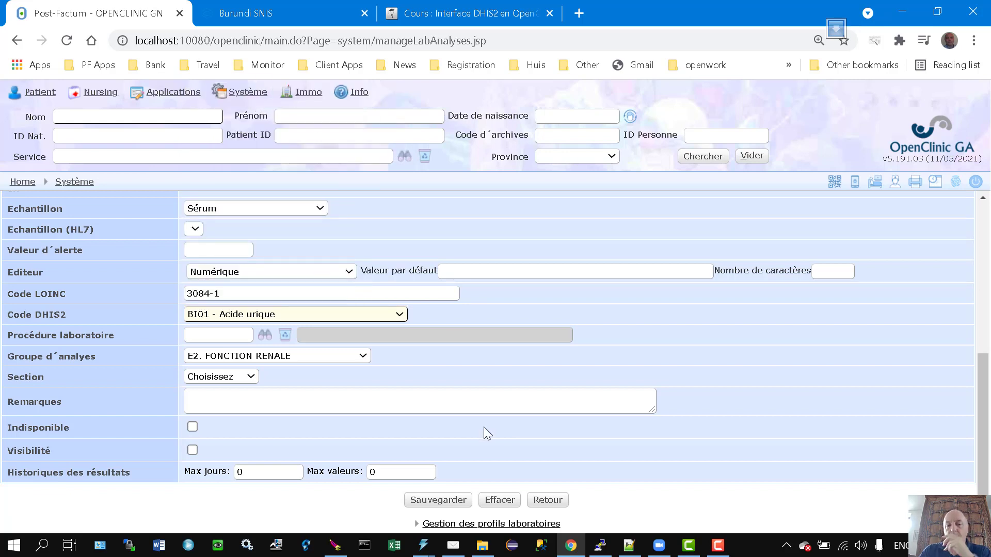
{"action": "left_click", "coordinate": [635, 335]}
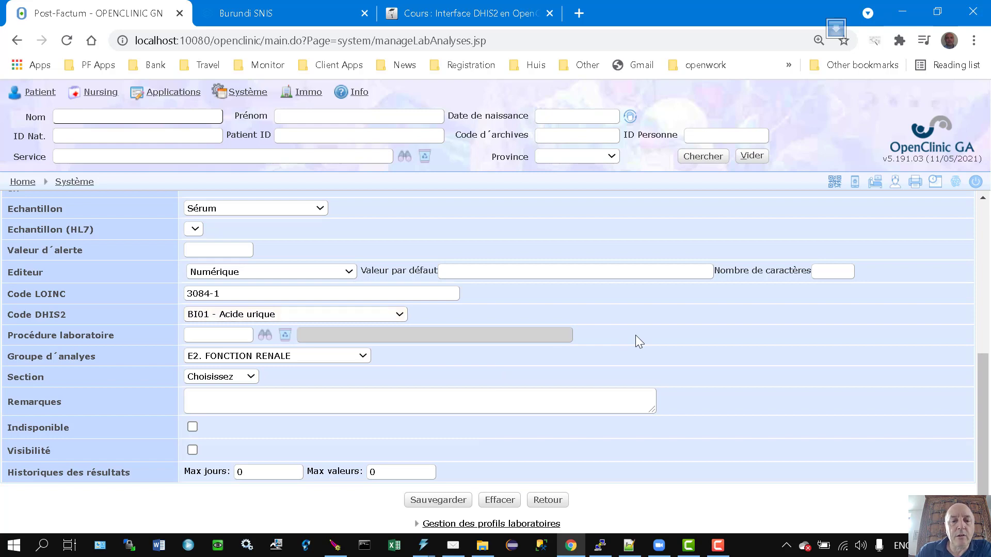
{"action": "scroll", "coordinate": [635, 335], "scroll_direction": "up", "scroll_amount": 6}
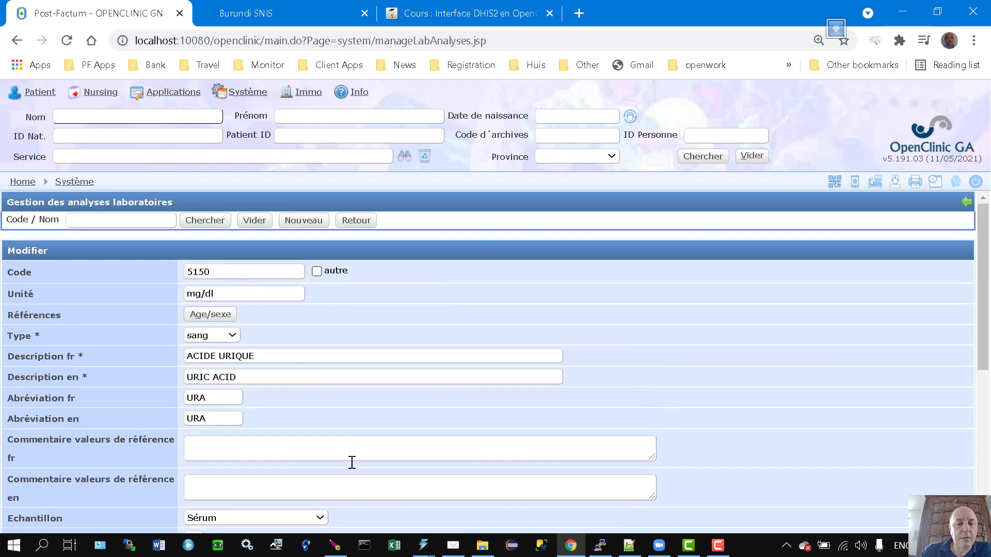
{"action": "scroll", "coordinate": [356, 456], "scroll_direction": "down", "scroll_amount": 6}
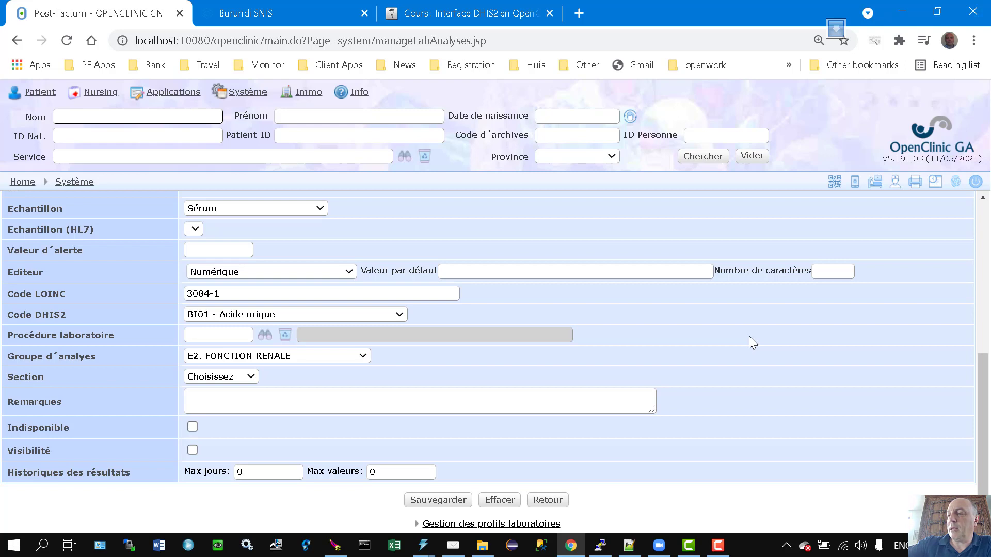
{"action": "scroll", "coordinate": [723, 310], "scroll_direction": "up", "scroll_amount": 6}
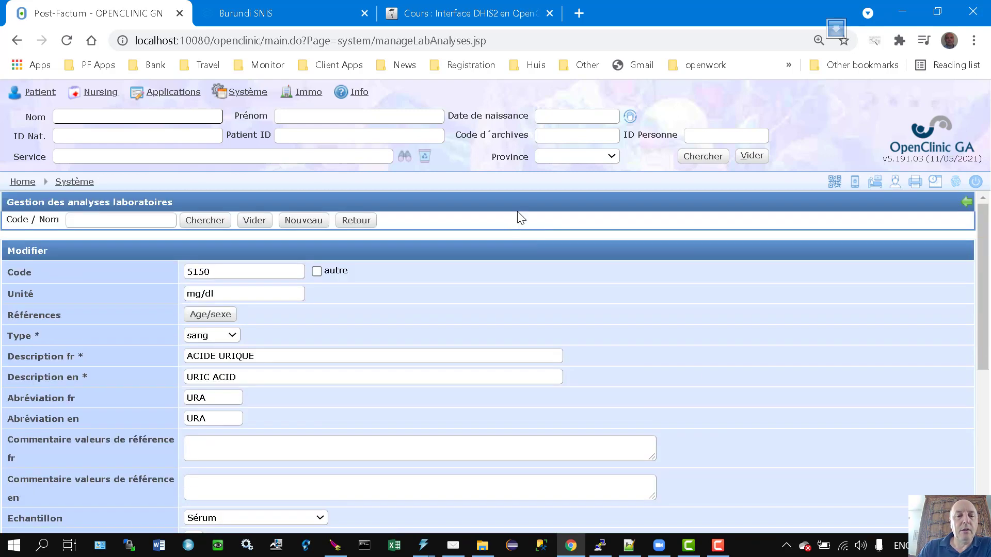
{"action": "scroll", "coordinate": [314, 303], "scroll_direction": "down", "scroll_amount": 6}
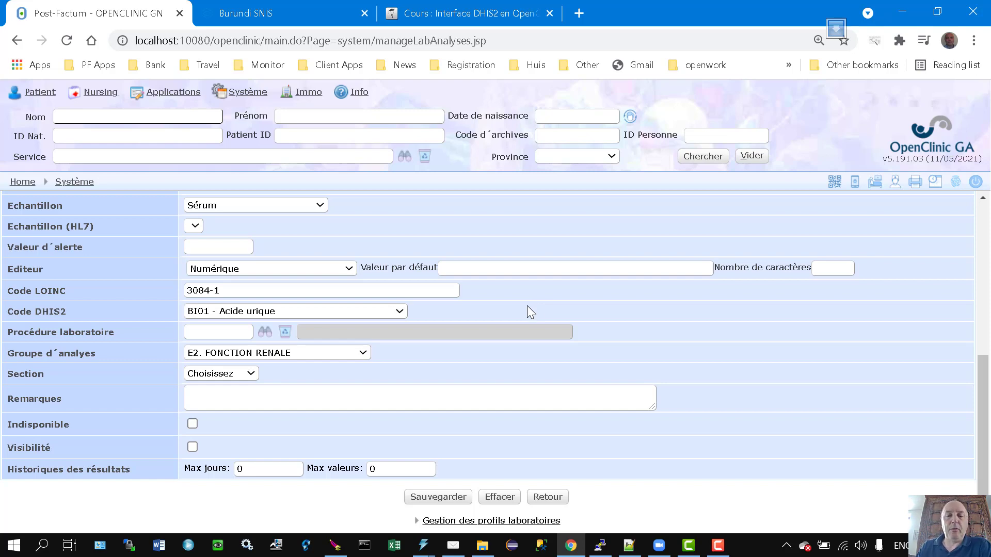
{"action": "key", "text": "alt+Tab"}
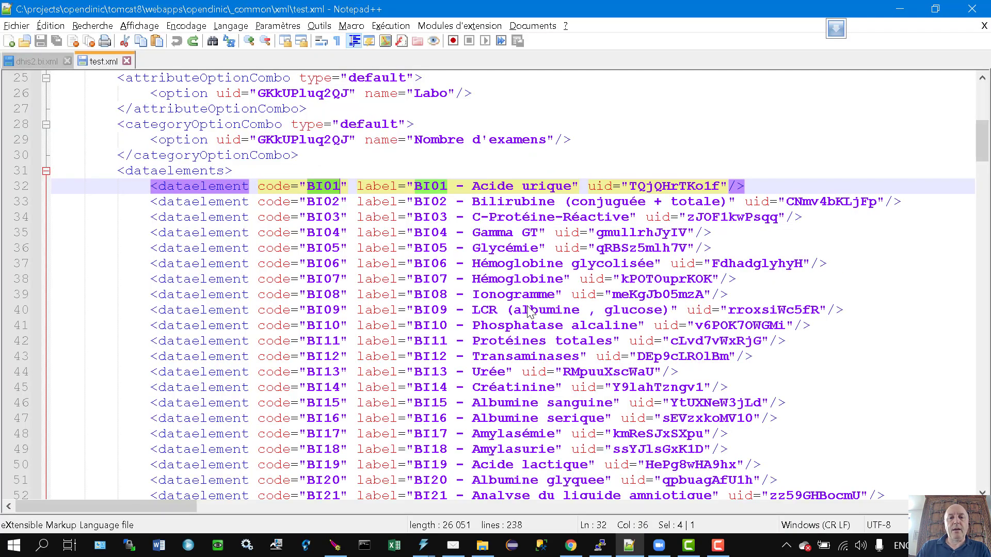
In test.xml, check the BI01 code, its uid and the dataset's abnormal="1" attribute.
{"action": "double_click", "coordinate": [320, 189]}
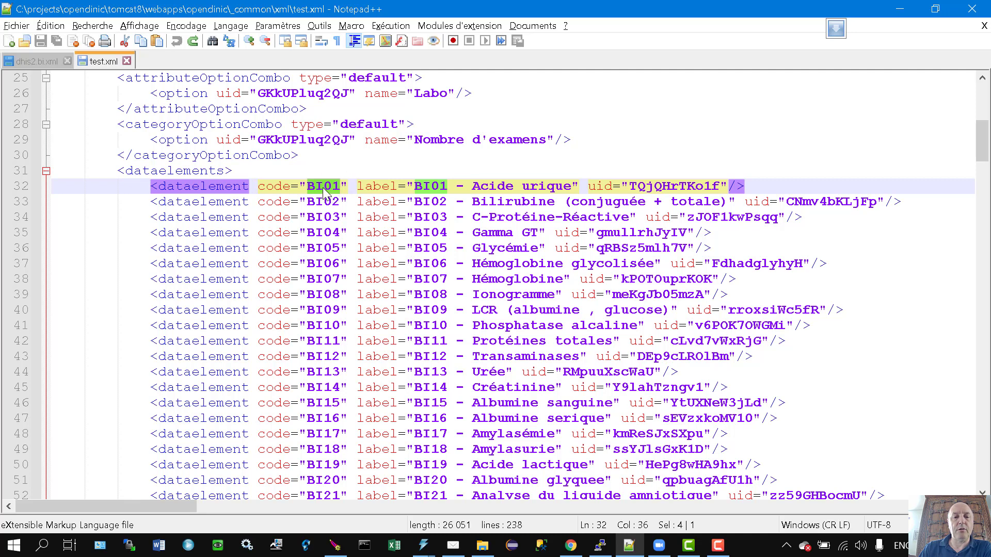
{"action": "double_click", "coordinate": [677, 186]}
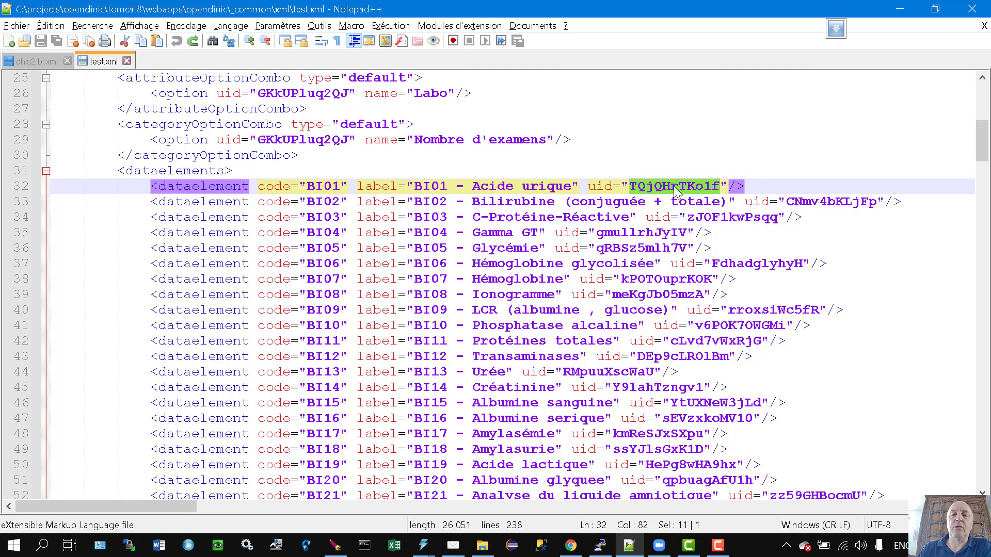
{"action": "scroll", "coordinate": [791, 242], "scroll_direction": "up", "scroll_amount": 1}
{"action": "scroll", "coordinate": [791, 242], "scroll_direction": "up", "scroll_amount": 1}
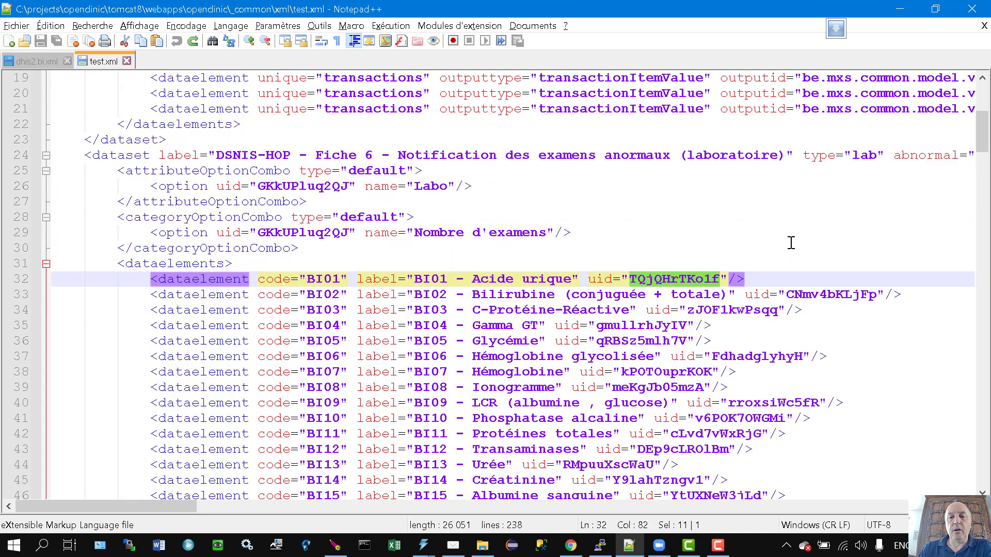
{"action": "left_click_drag", "start_coordinate": [174, 509], "coordinate": [243, 508]}
{"action": "left_click_drag", "start_coordinate": [536, 154], "coordinate": [635, 155]}
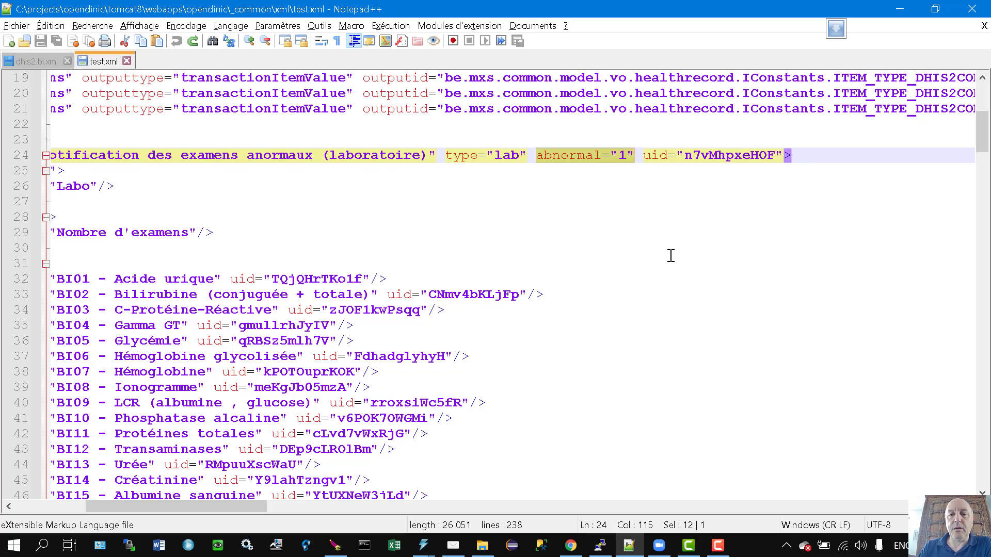
{"action": "left_click_drag", "start_coordinate": [209, 502], "coordinate": [180, 472]}
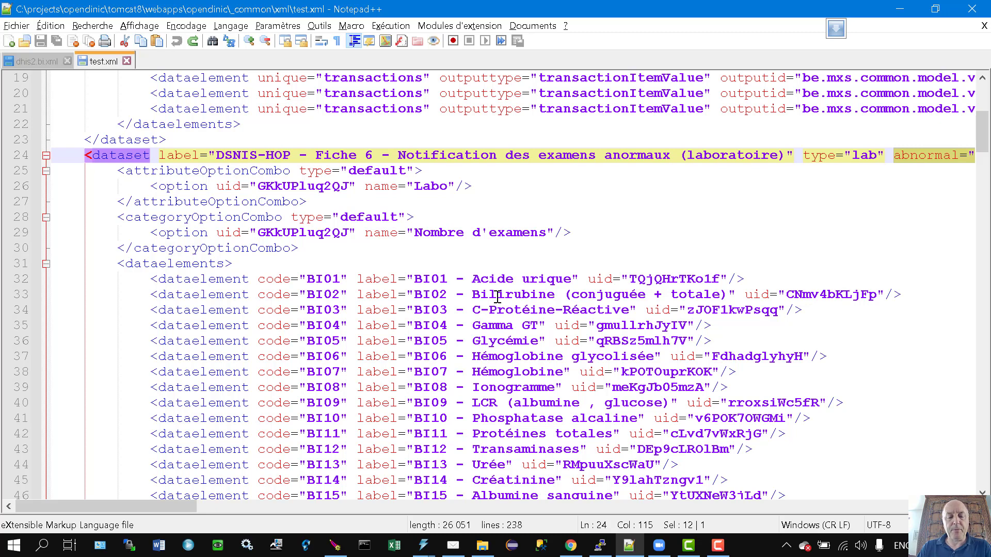
{"action": "key", "text": "alt+Tab"}
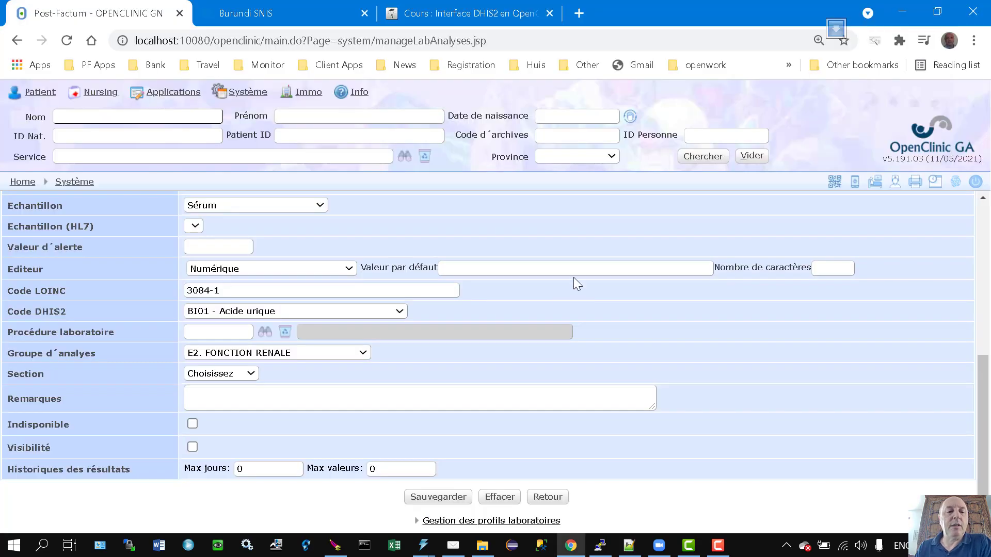
{"action": "scroll", "coordinate": [564, 329], "scroll_direction": "up", "scroll_amount": 6}
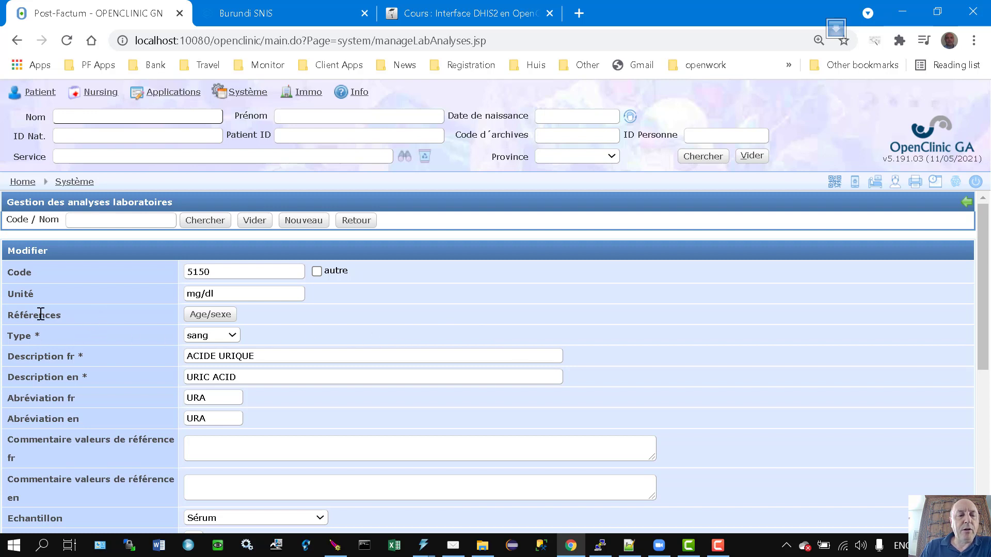
{"action": "left_click", "coordinate": [212, 319]}
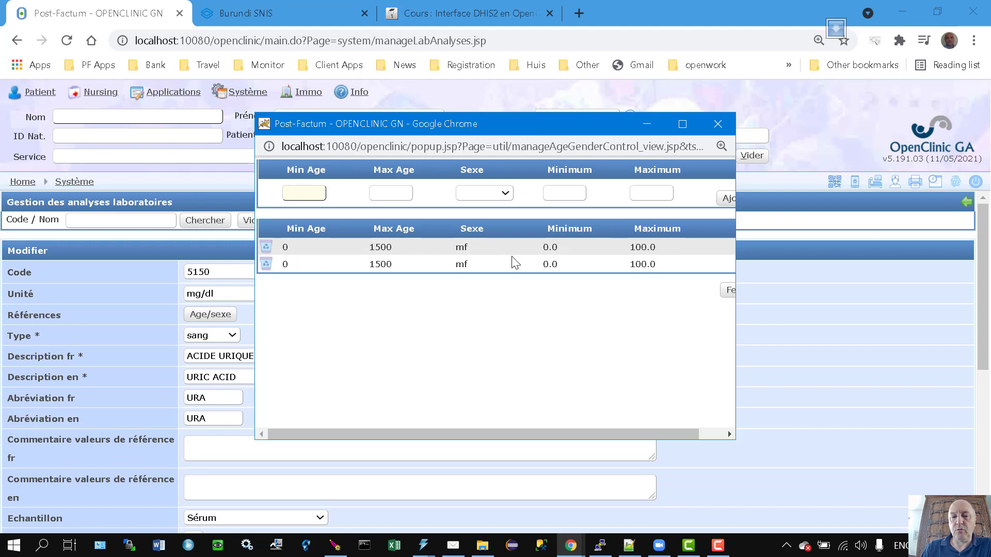
{"action": "double_click", "coordinate": [548, 246]}
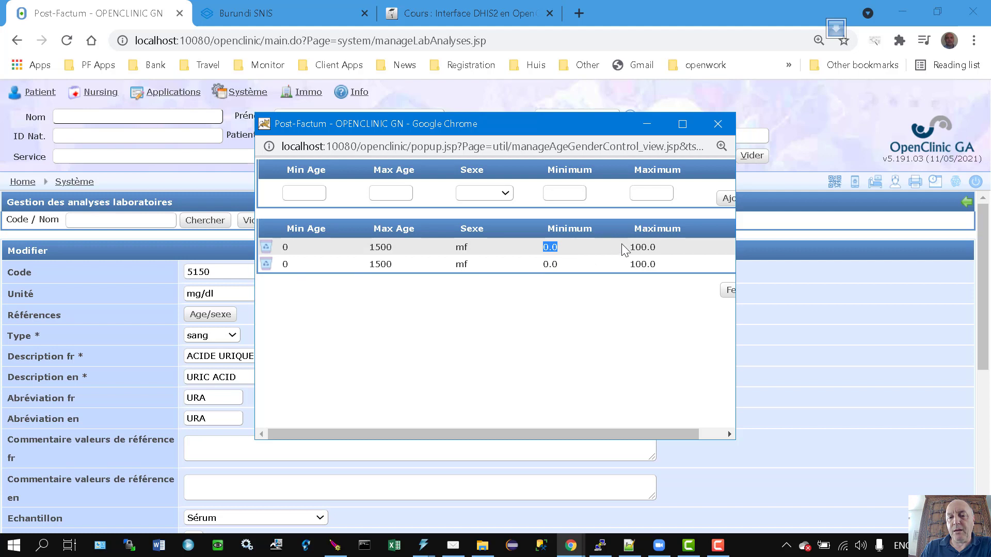
{"action": "left_click_drag", "start_coordinate": [626, 246], "coordinate": [668, 251]}
{"action": "left_click", "coordinate": [658, 246]}
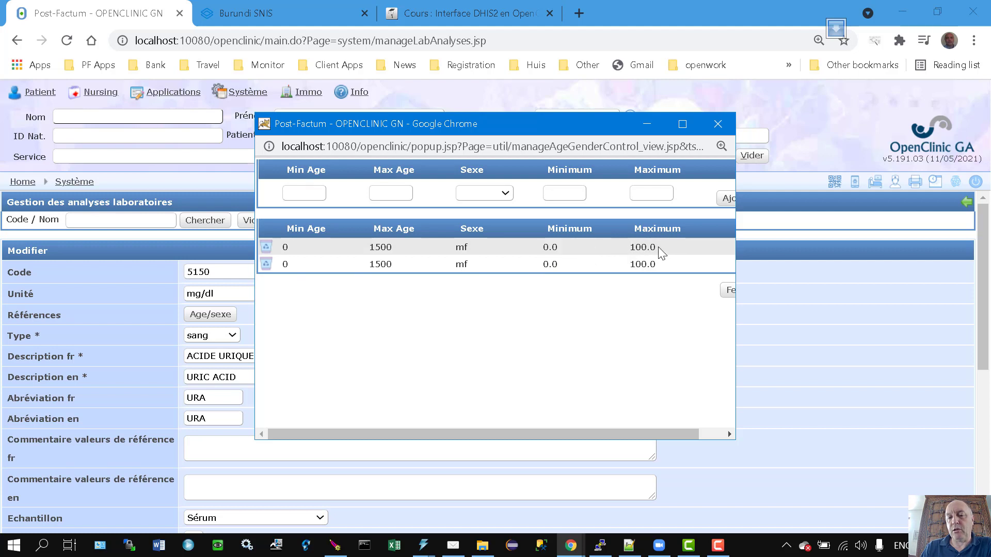
{"action": "double_click", "coordinate": [654, 247]}
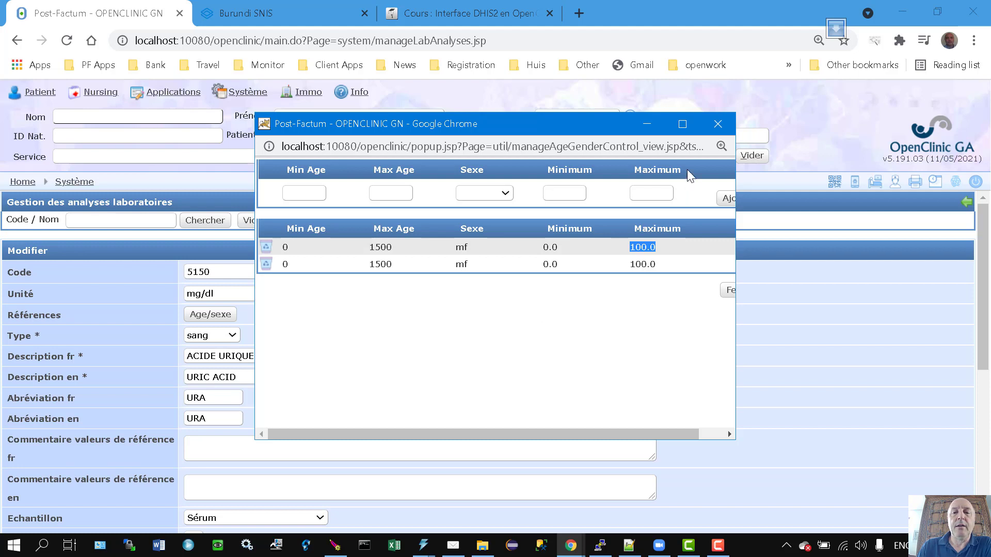
{"action": "left_click", "coordinate": [728, 119]}
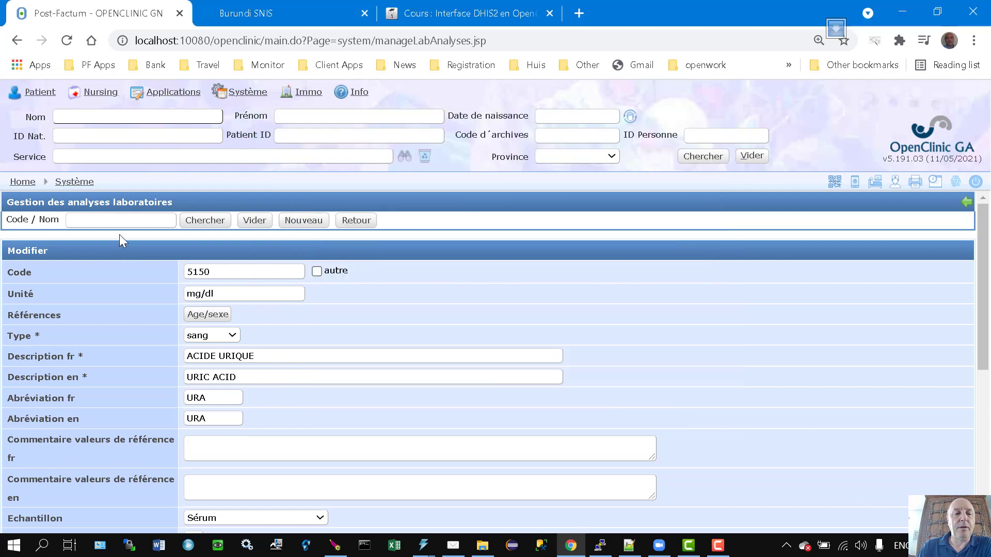
Enter 'gout' in the Code/Nom search and keep the Editeur type on Numérique.
{"action": "left_click", "coordinate": [135, 217]}
{"action": "type", "text": "gout"}
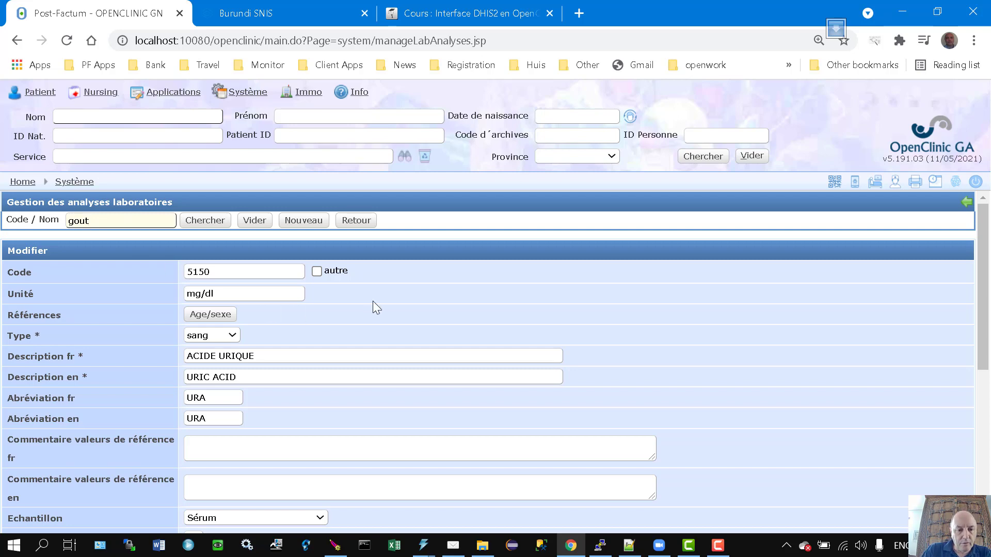
{"action": "scroll", "coordinate": [301, 373], "scroll_direction": "down", "scroll_amount": 6}
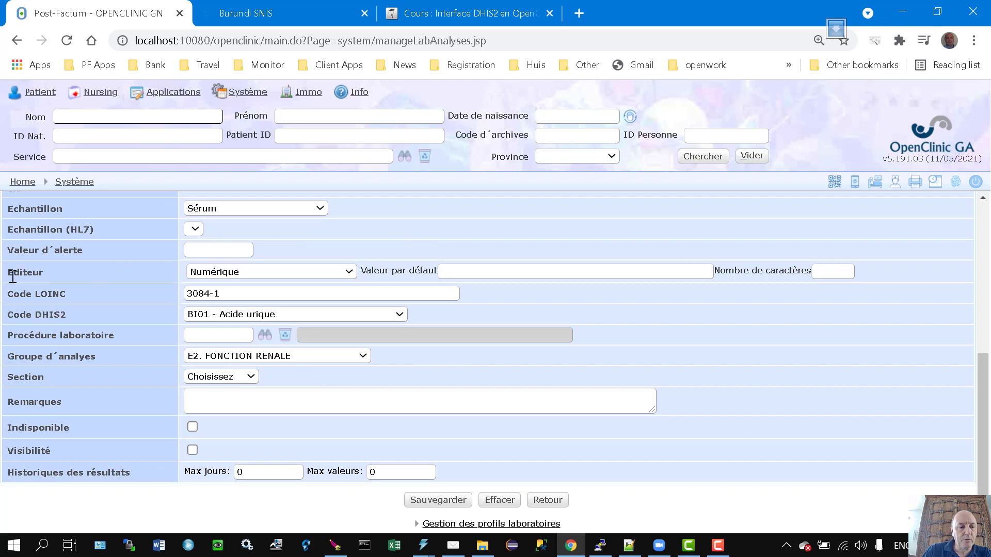
{"action": "left_click_drag", "start_coordinate": [9, 275], "coordinate": [65, 272]}
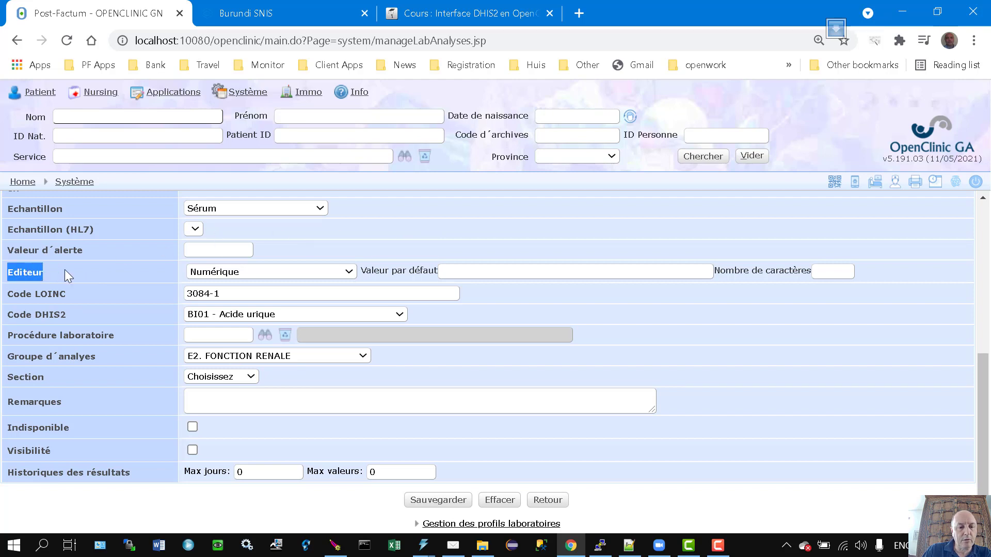
{"action": "left_click", "coordinate": [281, 276]}
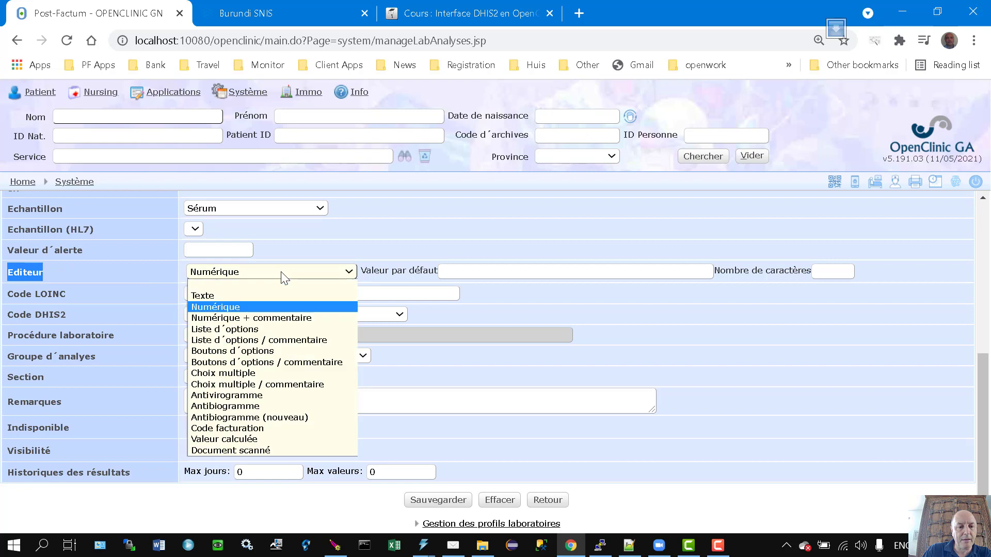
{"action": "left_click", "coordinate": [263, 310]}
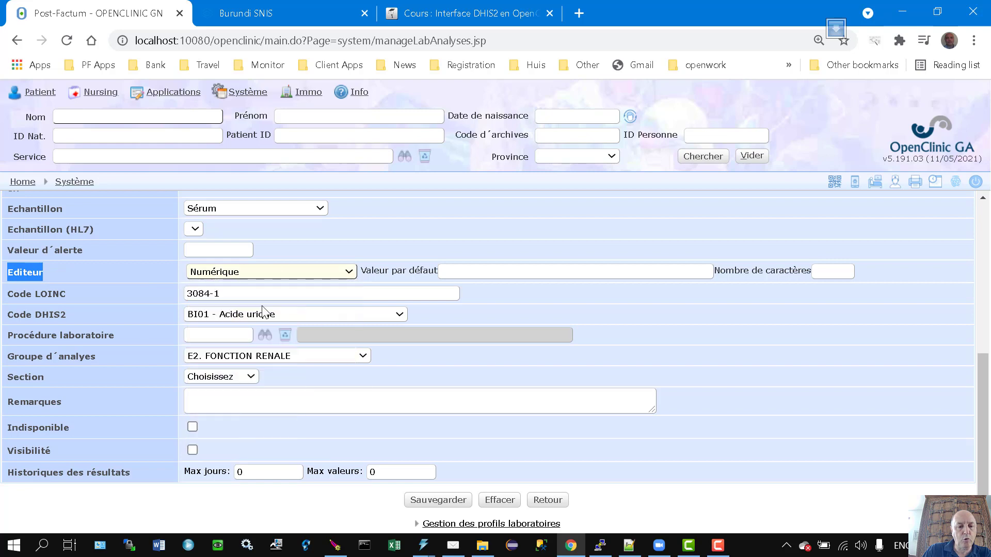
{"action": "left_click", "coordinate": [369, 216]}
{"action": "scroll", "coordinate": [382, 227], "scroll_direction": "up", "scroll_amount": 6}
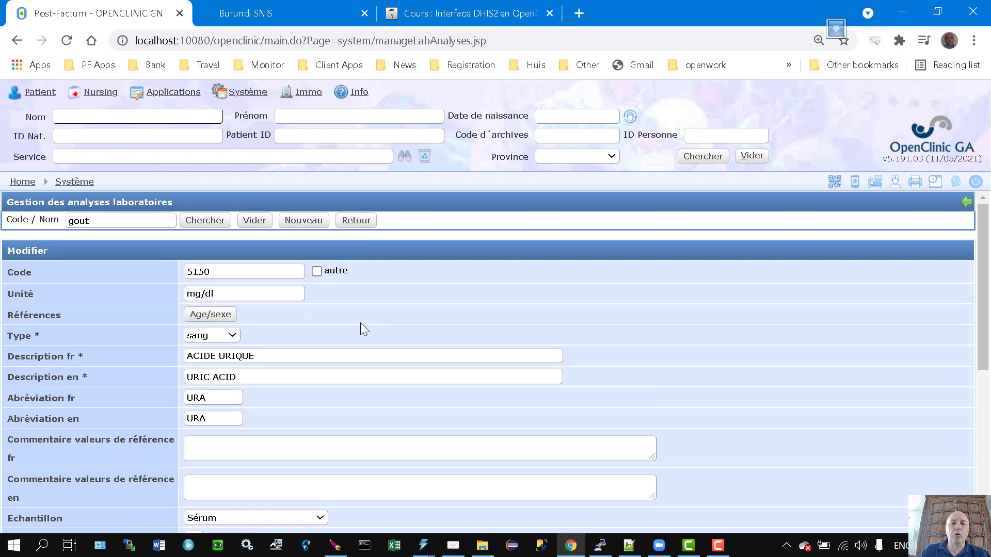
Search lab analyses for 'goutte' and open 2020 GOUTTE EPAISSE for editing.
{"action": "left_click", "coordinate": [132, 223]}
{"action": "type", "text": "te"}
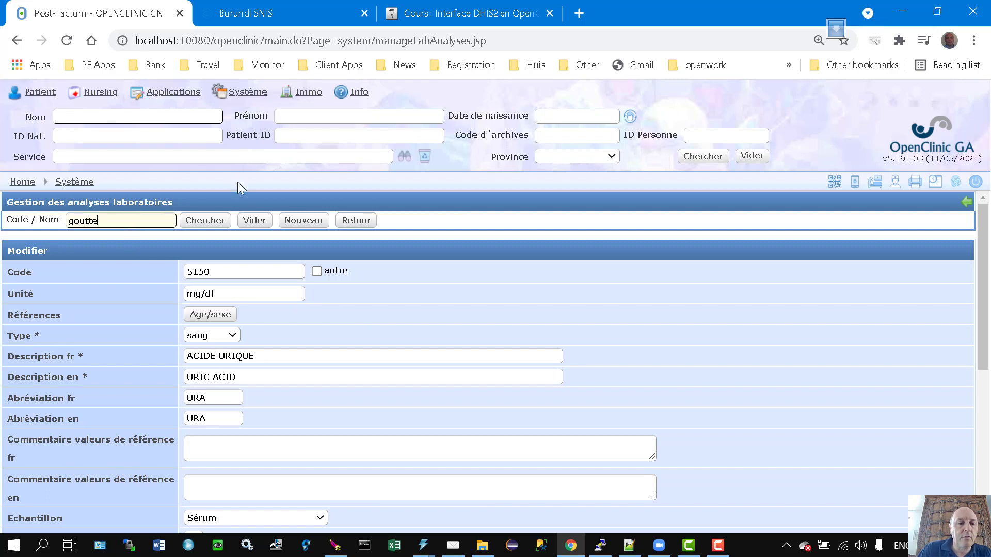
{"action": "left_click", "coordinate": [222, 220]}
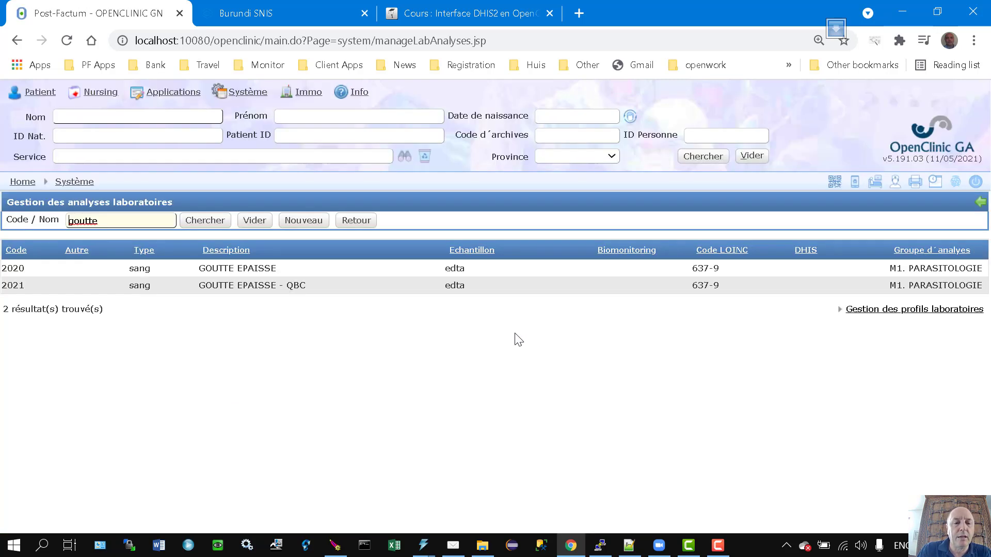
{"action": "left_click", "coordinate": [320, 269]}
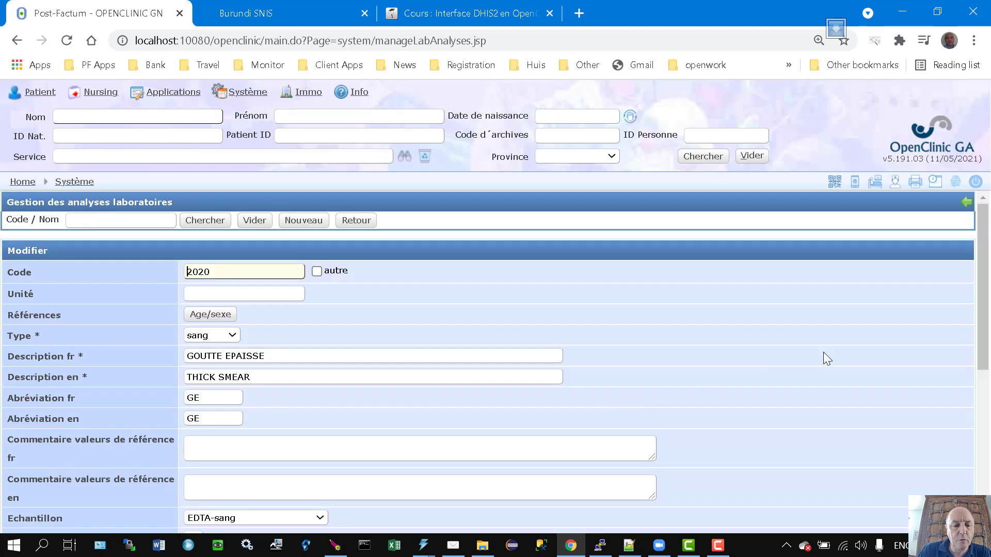
{"action": "scroll", "coordinate": [419, 351], "scroll_direction": "down", "scroll_amount": 3}
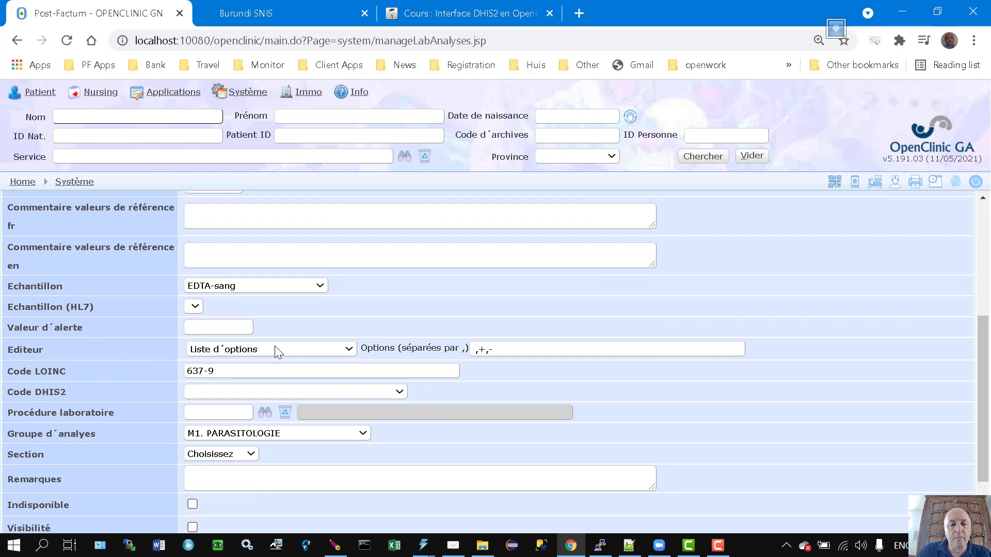
{"action": "scroll", "coordinate": [273, 353], "scroll_direction": "up", "scroll_amount": 5}
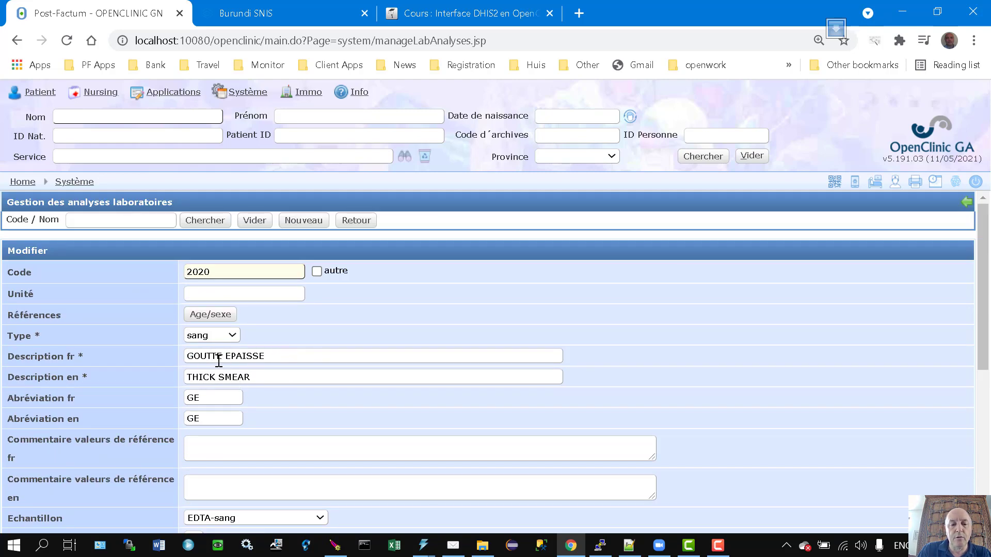
{"action": "scroll", "coordinate": [304, 444], "scroll_direction": "down", "scroll_amount": 1}
{"action": "scroll", "coordinate": [304, 444], "scroll_direction": "down", "scroll_amount": 3}
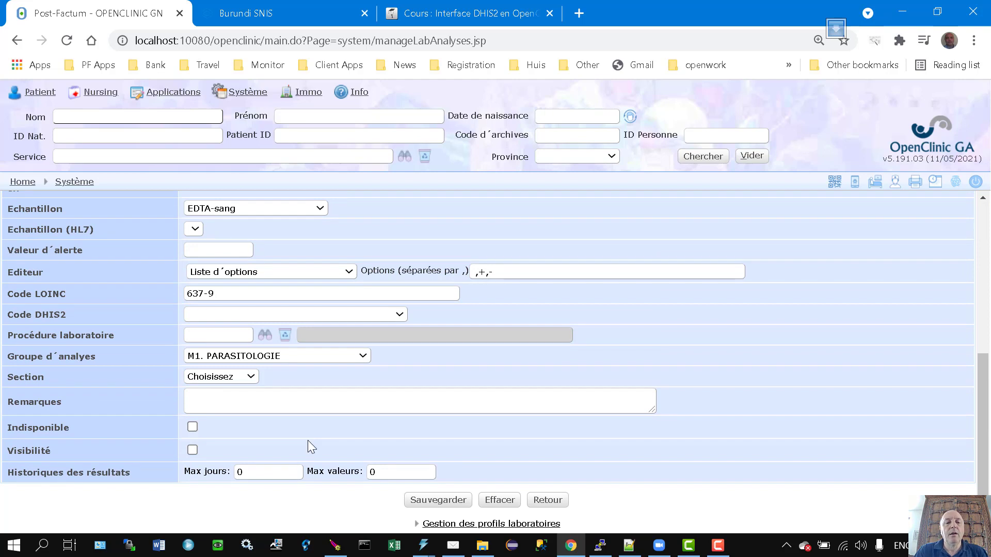
{"action": "left_click", "coordinate": [475, 271]}
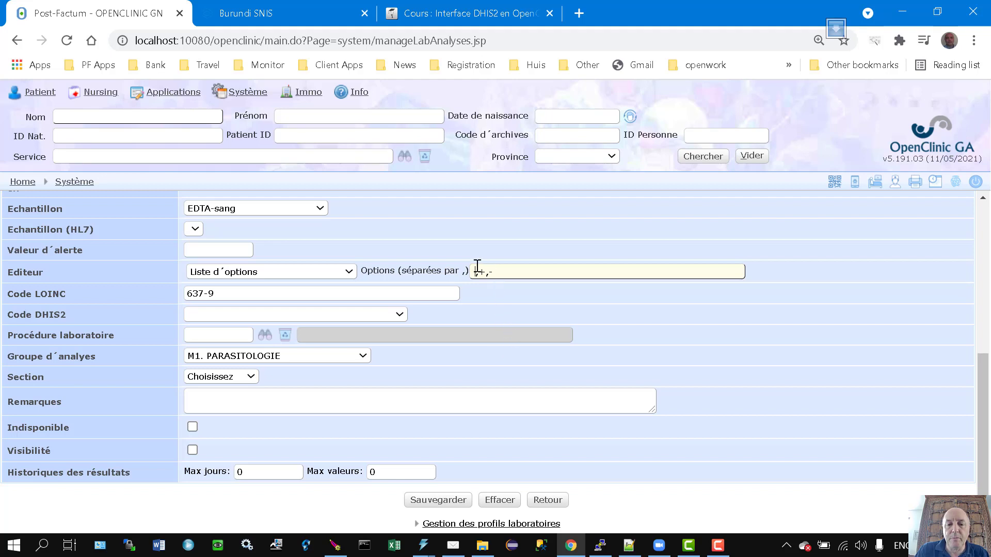
{"action": "left_click_drag", "start_coordinate": [480, 271], "coordinate": [484, 271]}
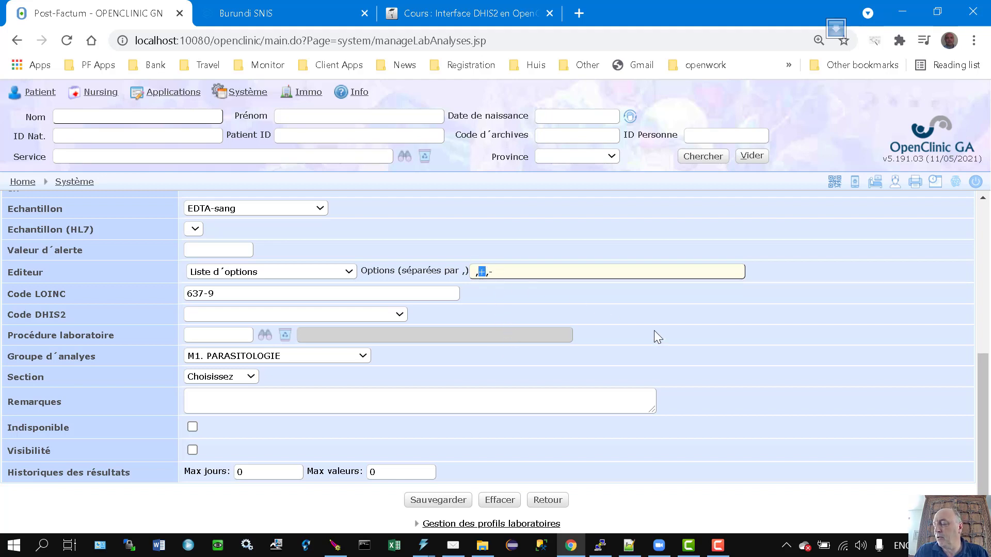
{"action": "left_click", "coordinate": [522, 270]}
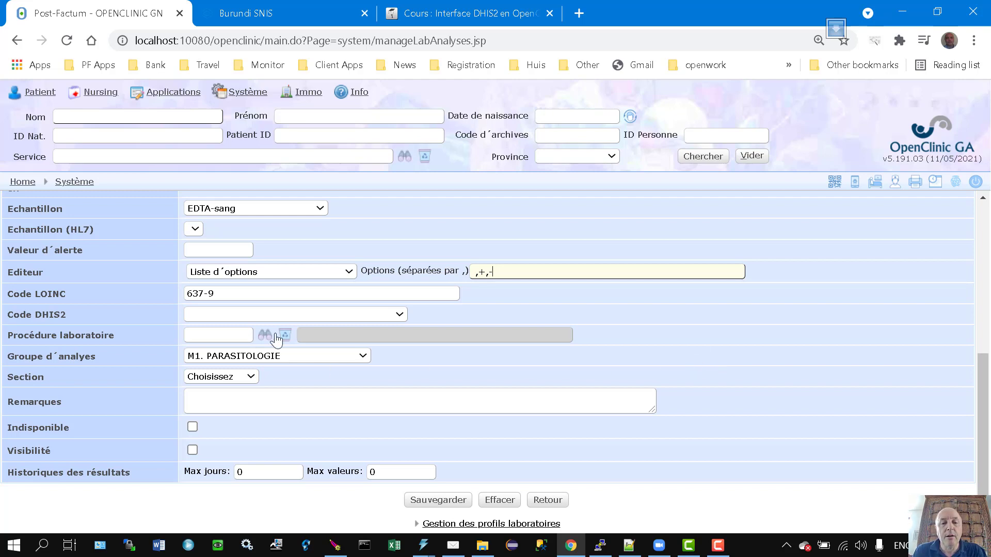
{"action": "double_click", "coordinate": [482, 271]}
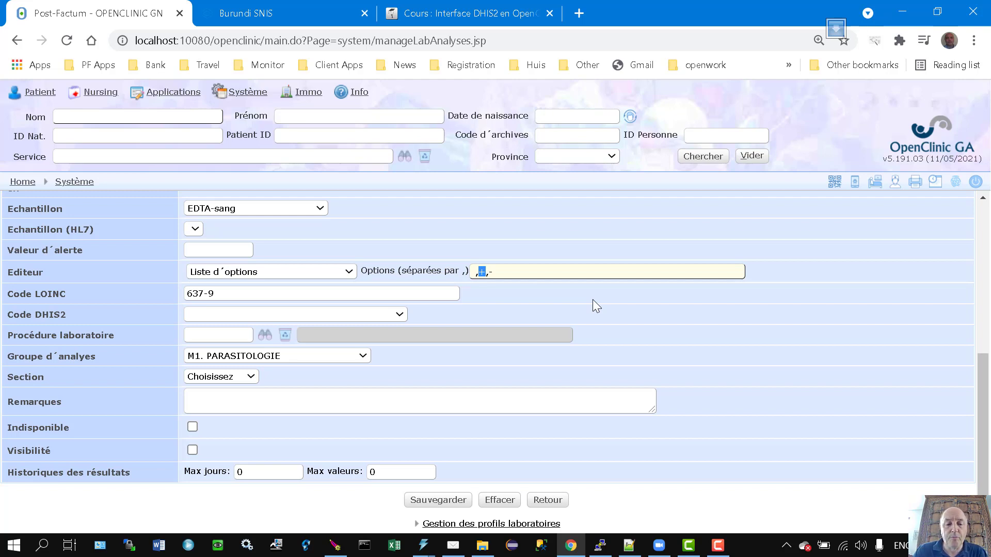
{"action": "left_click_drag", "start_coordinate": [510, 268], "coordinate": [481, 272]}
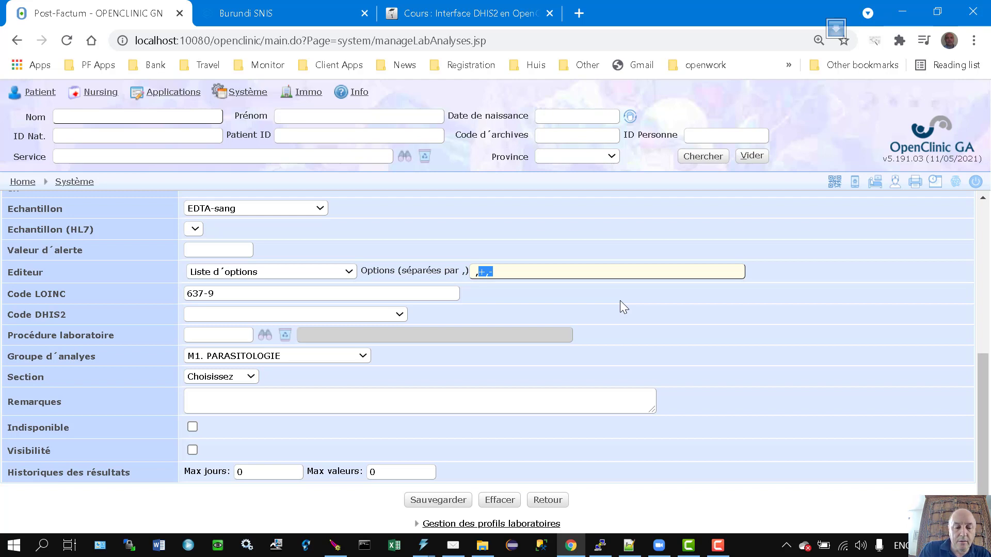
Replace the +,- result options with -,Ovale,Malariae,Falciparum,Vivax and check each species entry.
{"action": "key", "text": "BackSpace"}
{"action": "type", "text": "-"}
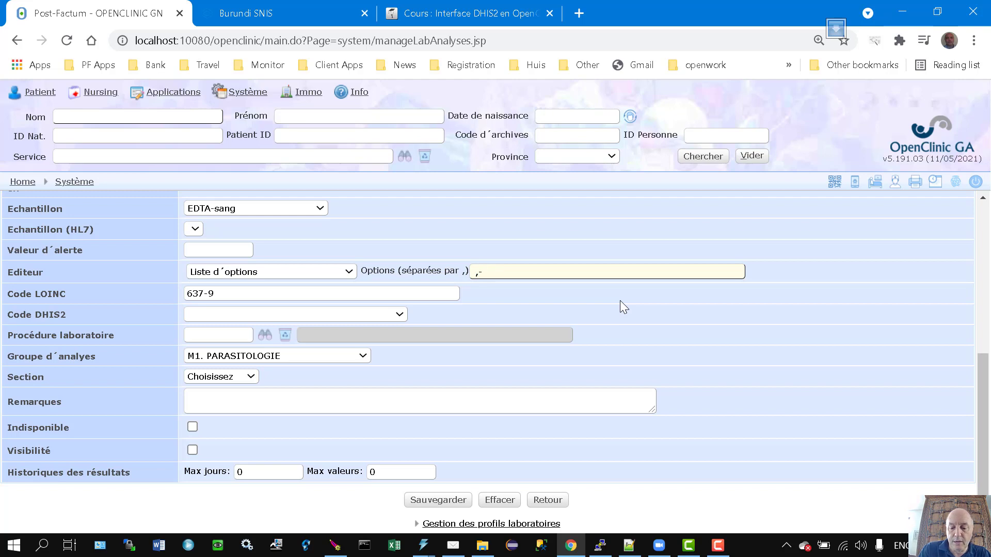
{"action": "type", "text": ","}
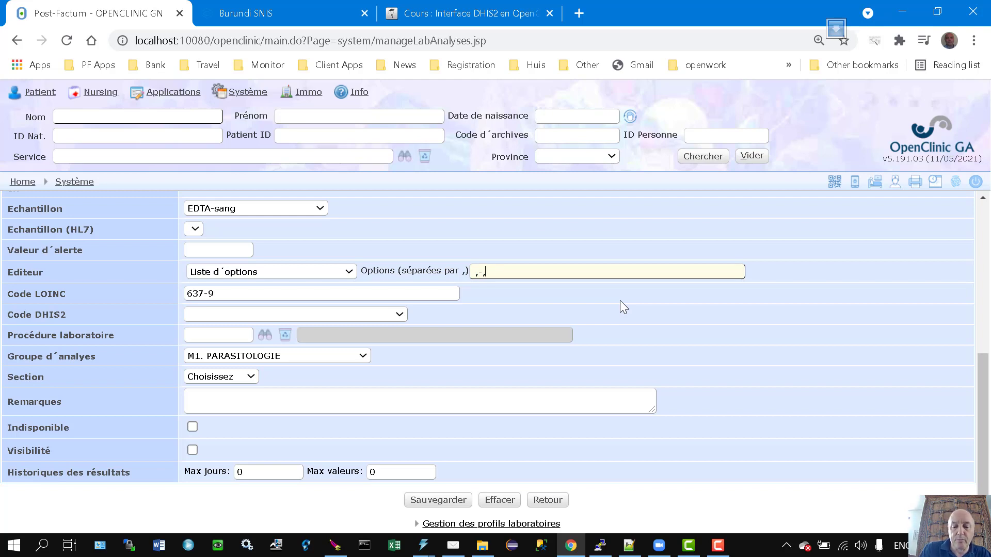
{"action": "type", "text": "Ovale,"}
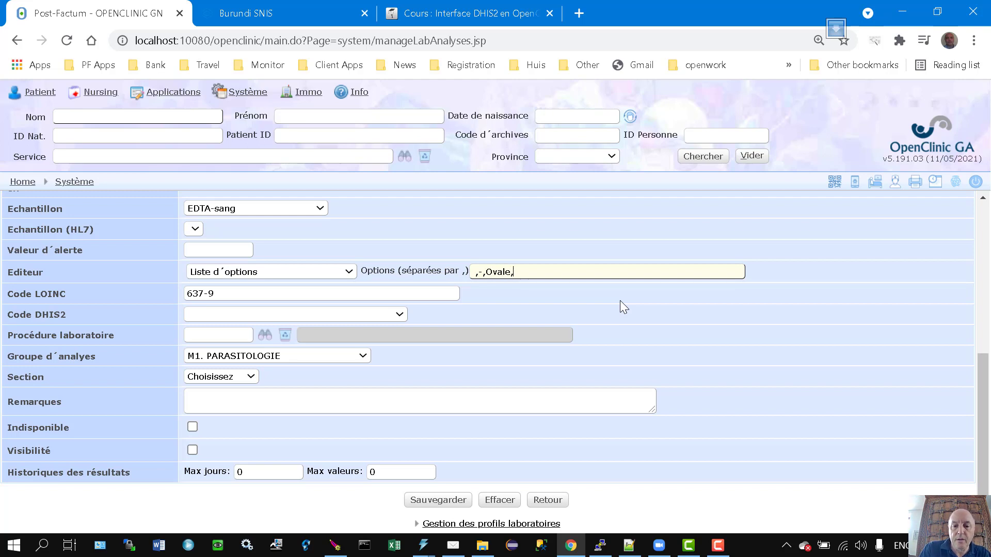
{"action": "type", "text": "Malari"}
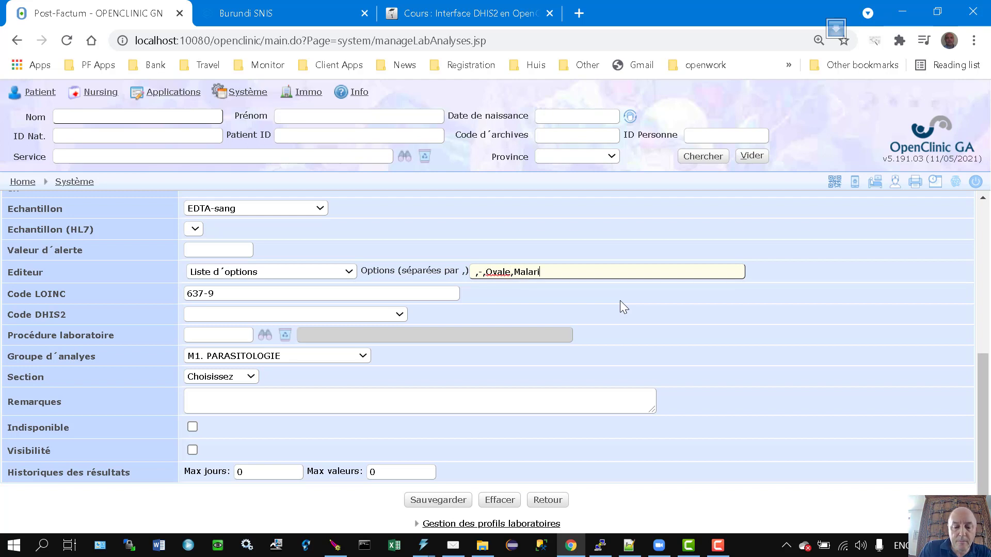
{"action": "type", "text": "ae,"}
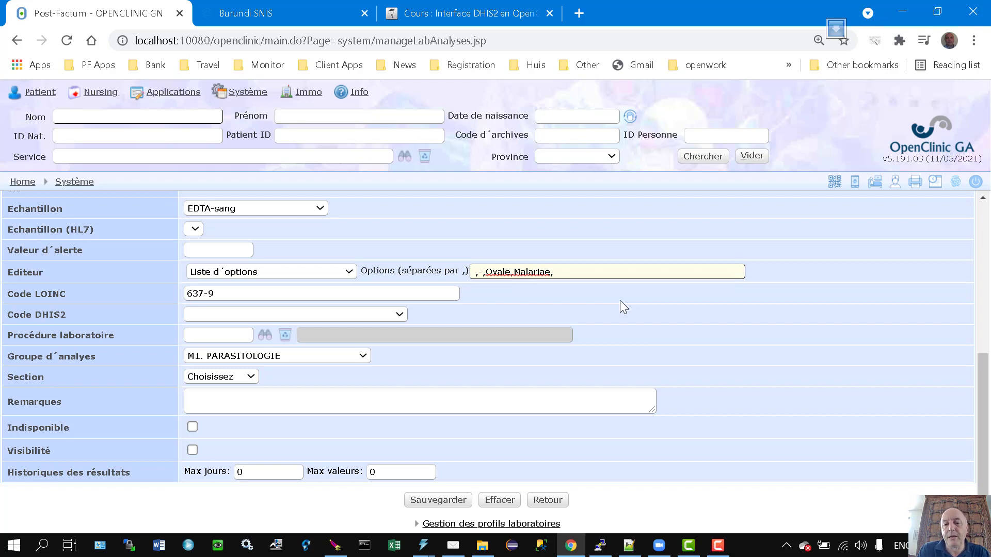
{"action": "type", "text": "Falciparum,Vivax"}
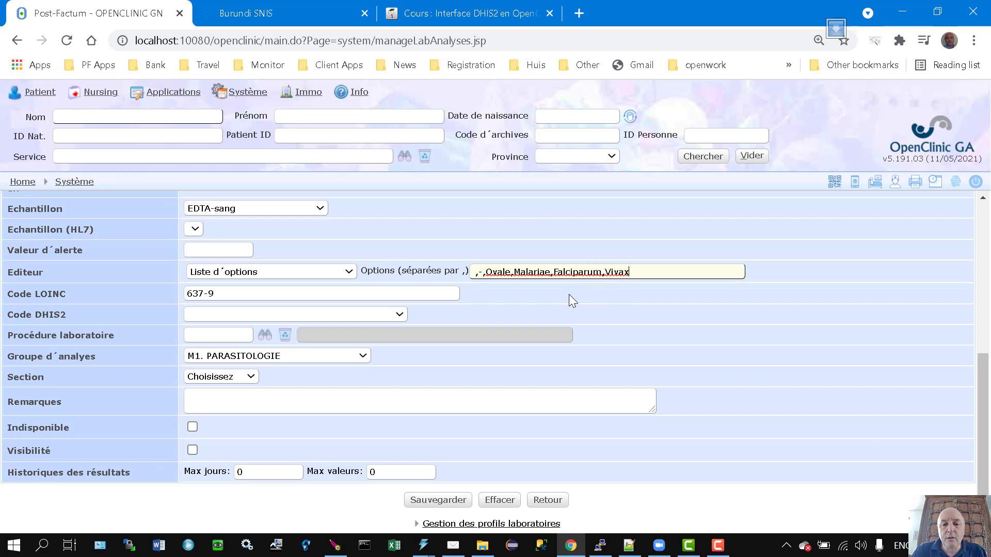
{"action": "double_click", "coordinate": [500, 274]}
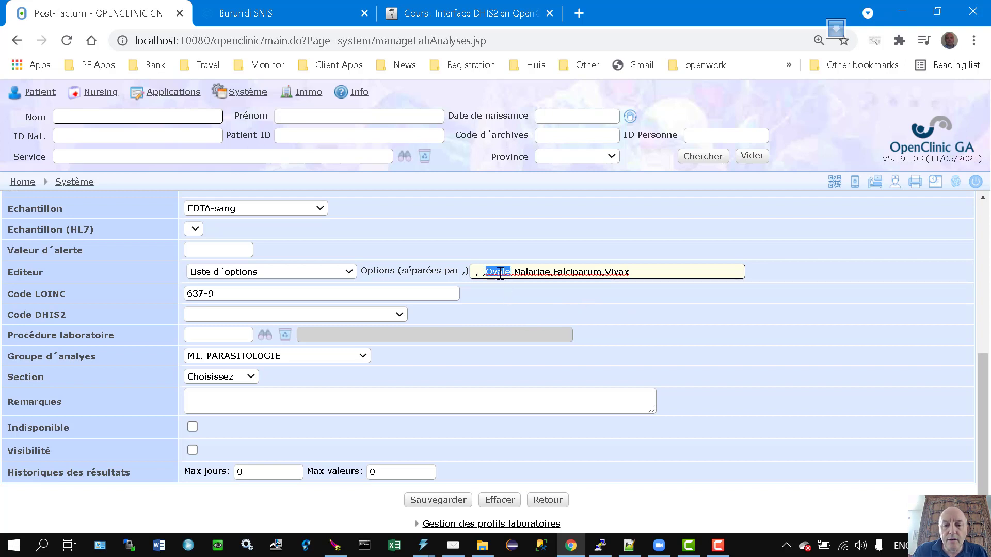
{"action": "double_click", "coordinate": [532, 274]}
{"action": "left_click", "coordinate": [574, 272]}
{"action": "double_click", "coordinate": [574, 272]}
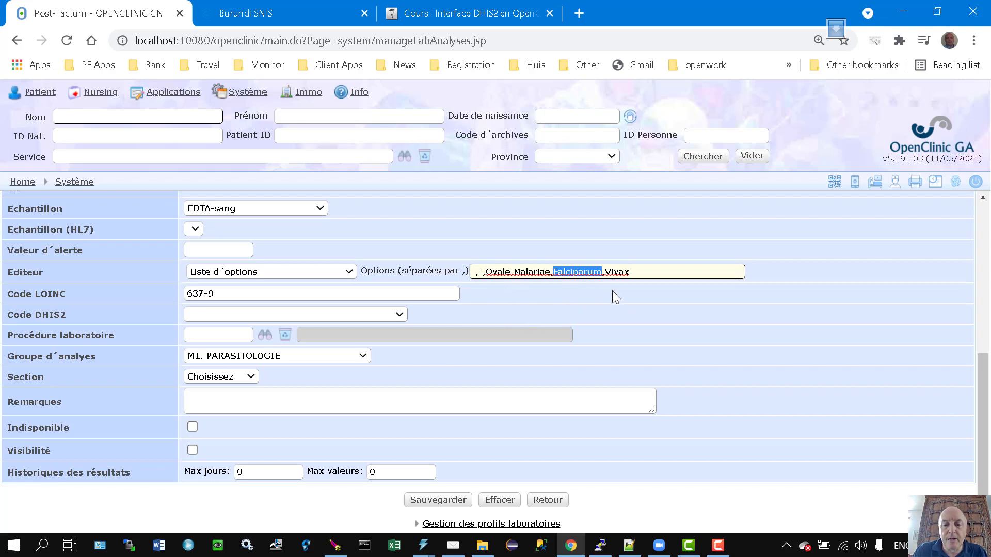
{"action": "double_click", "coordinate": [615, 274]}
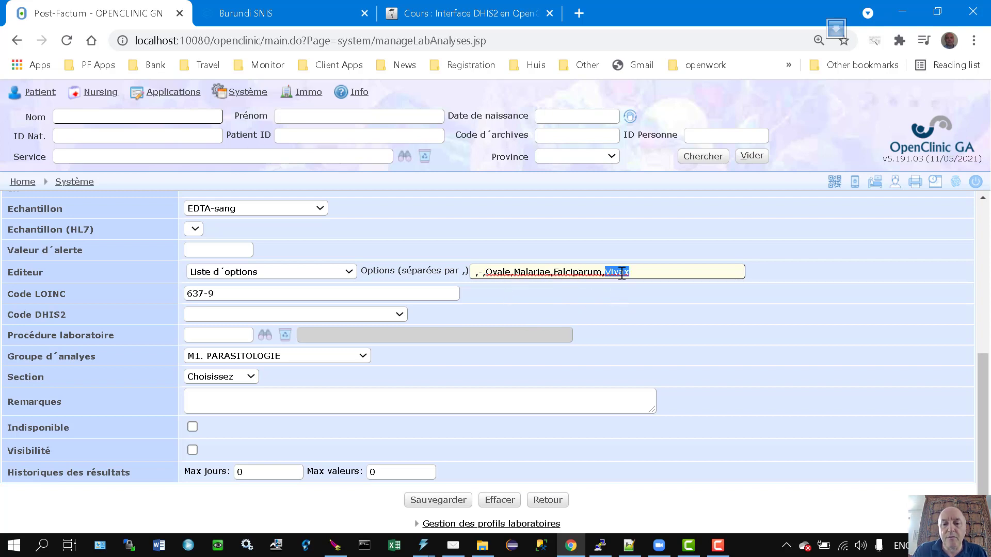
{"action": "left_click", "coordinate": [798, 280]}
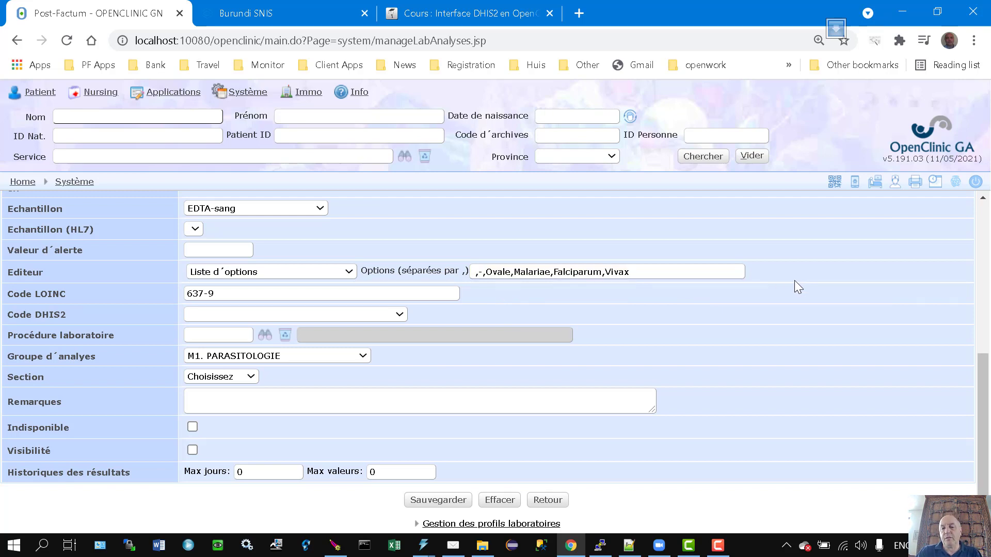
{"action": "left_click", "coordinate": [472, 277]}
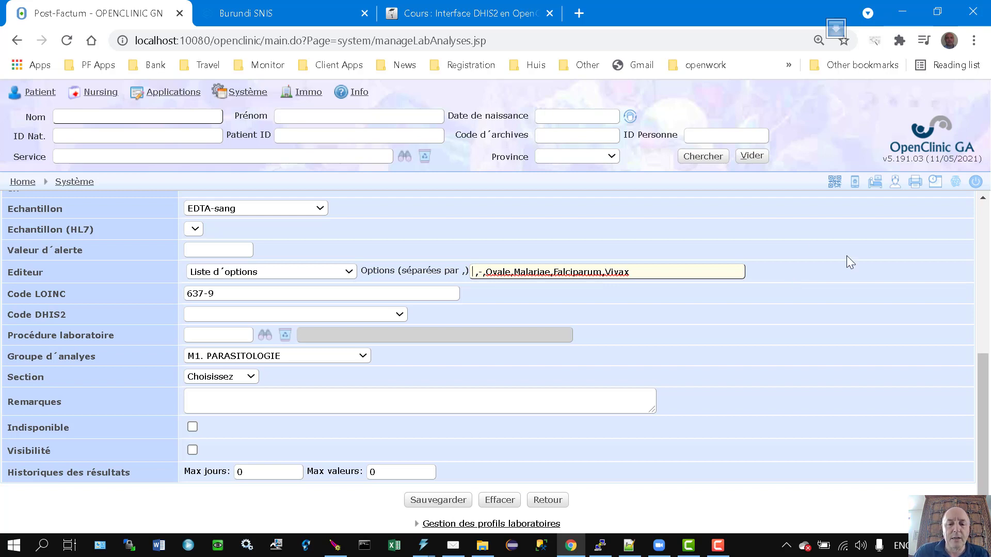
Save the GOUTTE EPAISSE analysis changes, check the form, and return to the OpenClinic home page.
{"action": "left_click", "coordinate": [447, 504]}
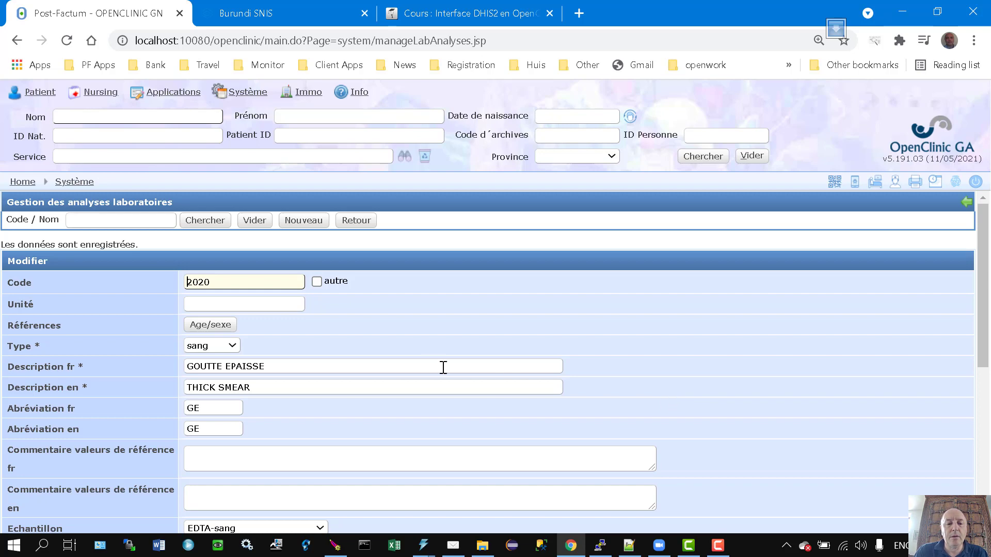
{"action": "scroll", "coordinate": [379, 380], "scroll_direction": "down", "scroll_amount": 6}
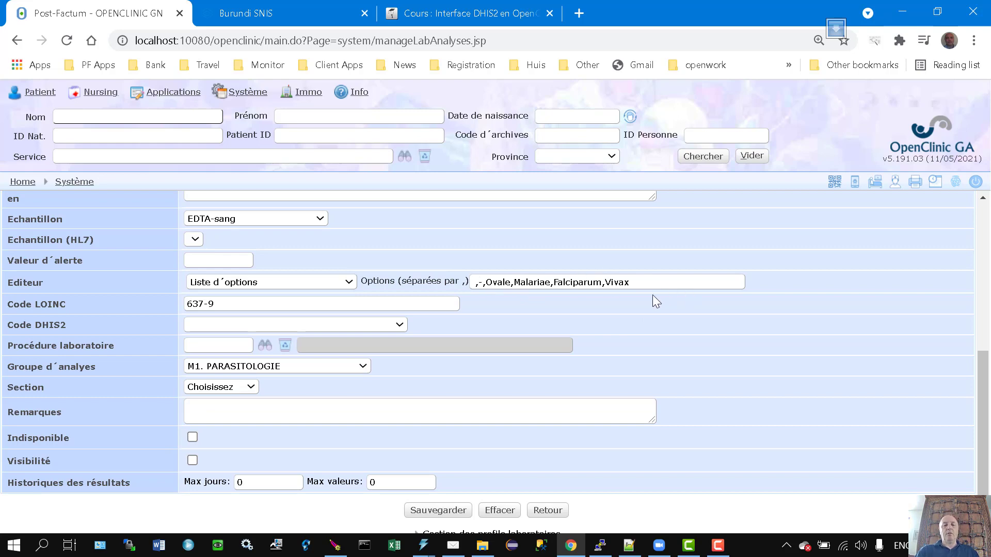
{"action": "scroll", "coordinate": [634, 299], "scroll_direction": "up", "scroll_amount": 6}
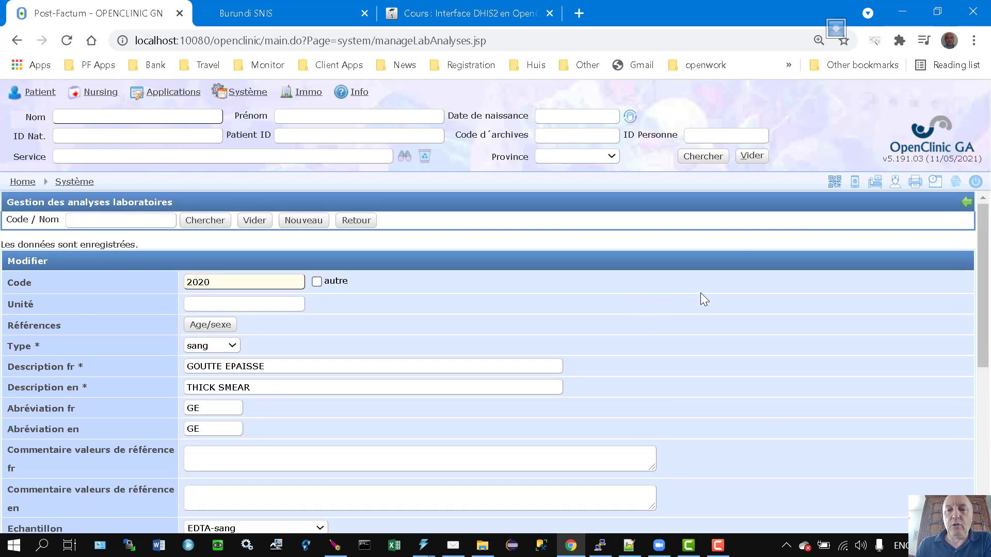
{"action": "left_click", "coordinate": [22, 182]}
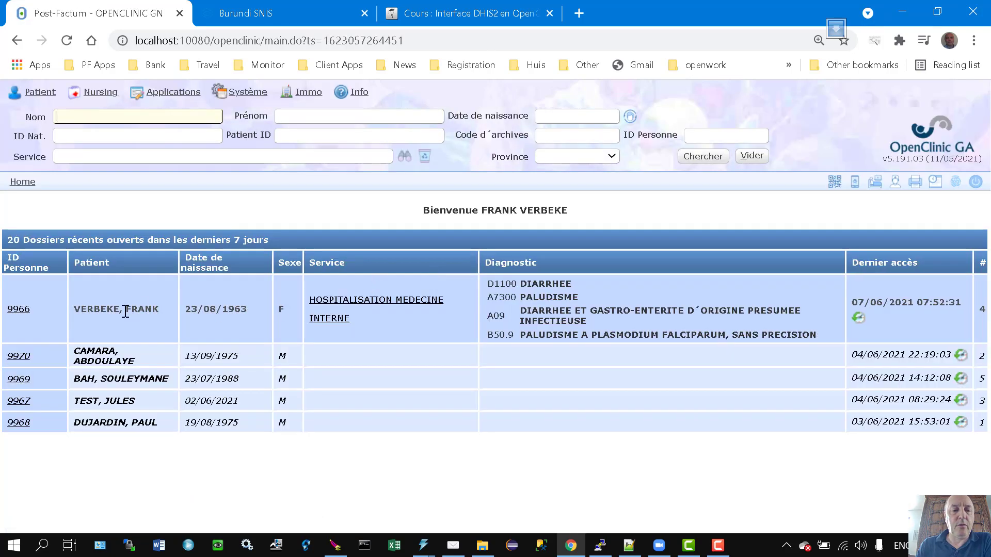
Open the most recent patient's record and start a new Demande laboratoire.
{"action": "left_click", "coordinate": [20, 310]}
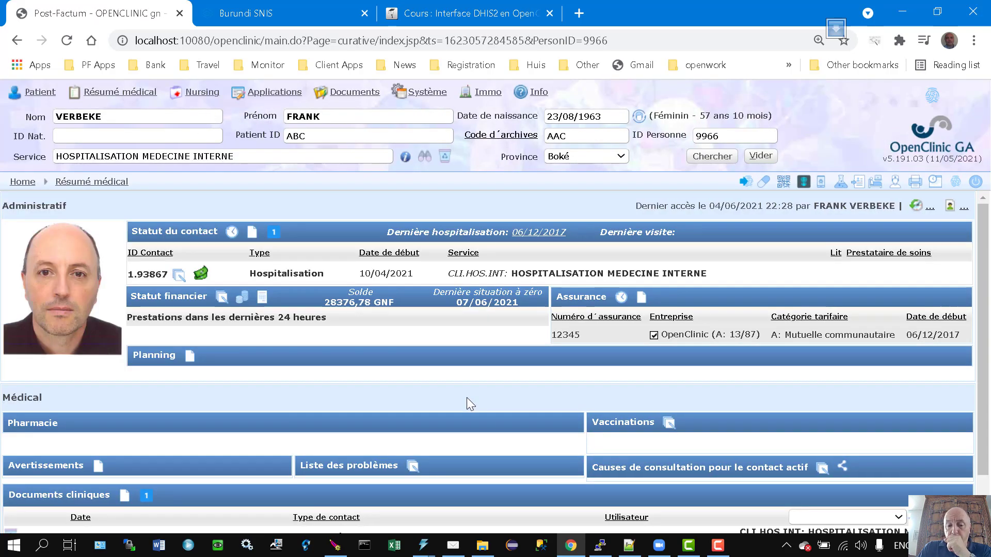
{"action": "scroll", "coordinate": [467, 397], "scroll_direction": "down", "scroll_amount": 1}
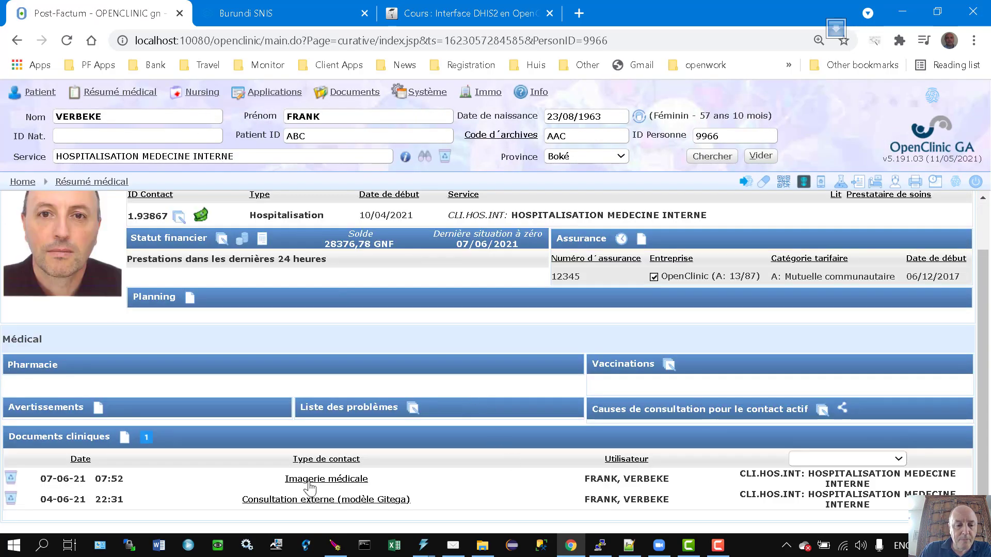
{"action": "left_click", "coordinate": [136, 439]}
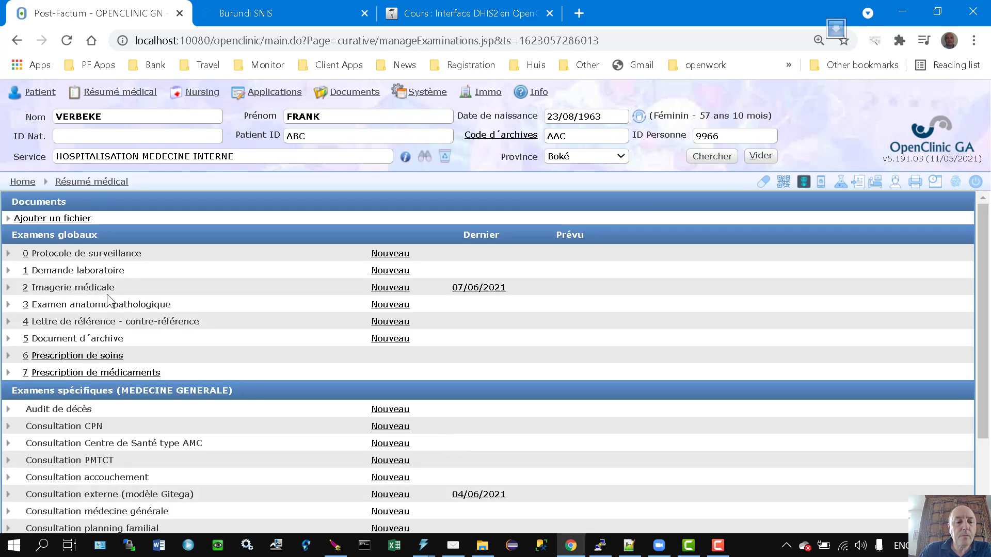
{"action": "left_click", "coordinate": [388, 270]}
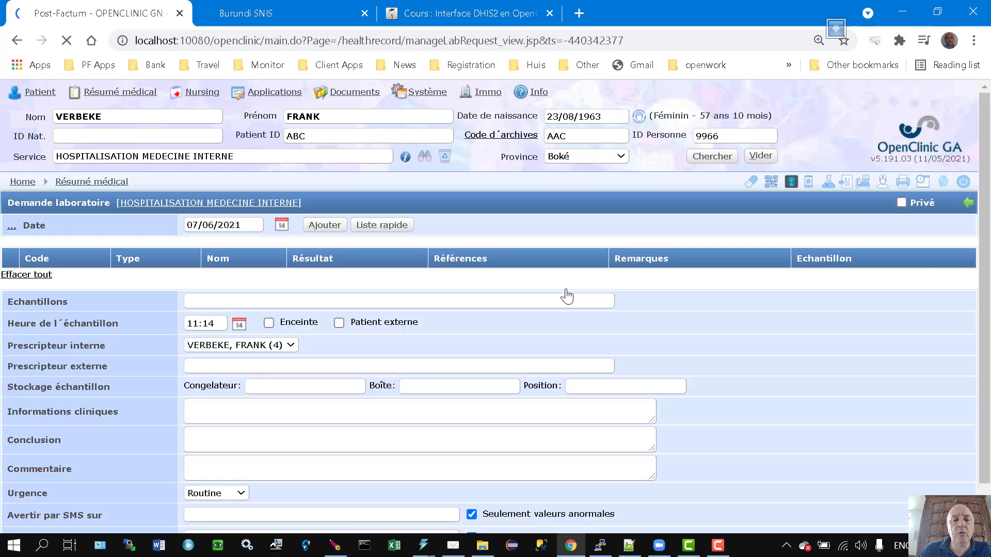
Search for 'acide urique' and add the ACIDE URIQUE analysis to the request.
{"action": "left_click", "coordinate": [341, 227]}
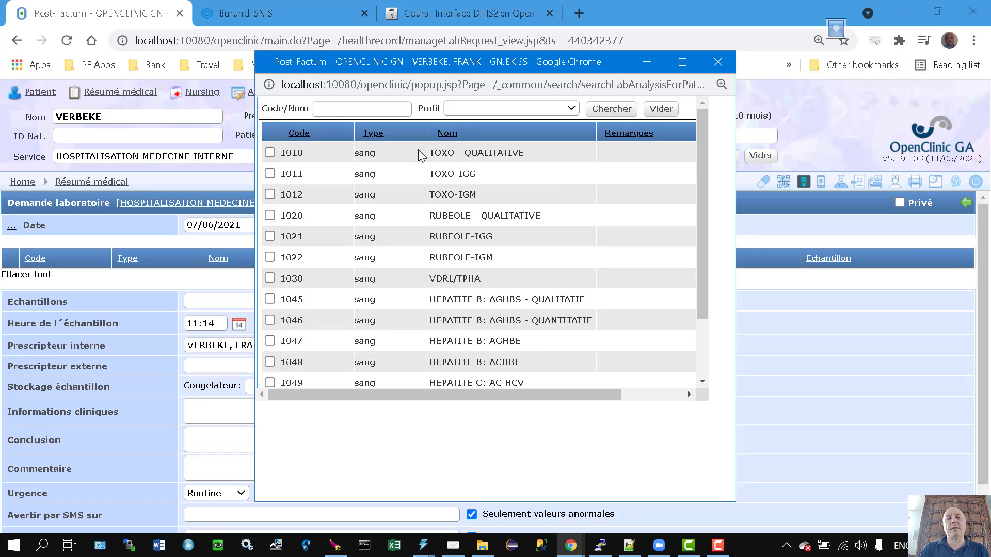
{"action": "left_click", "coordinate": [369, 109]}
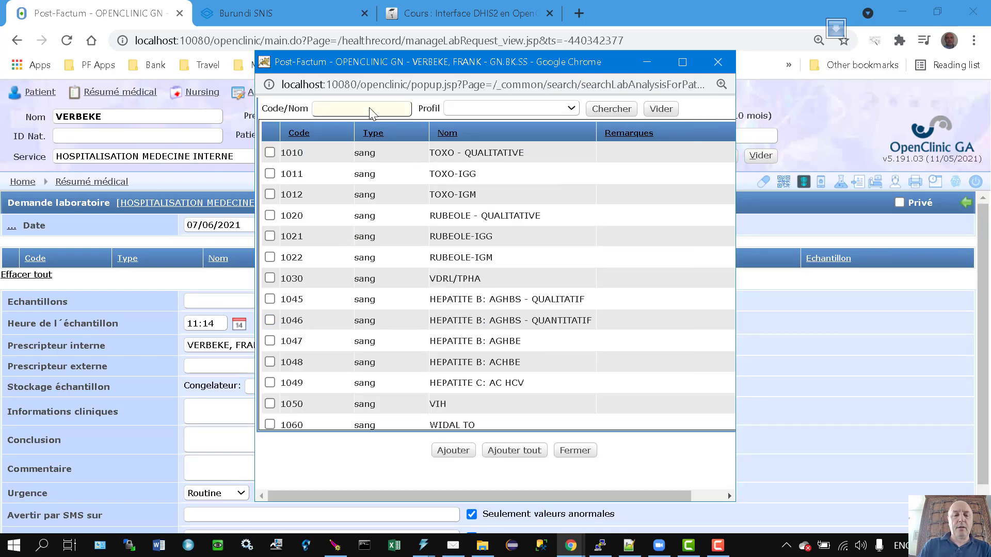
{"action": "type", "text": "acide urique"}
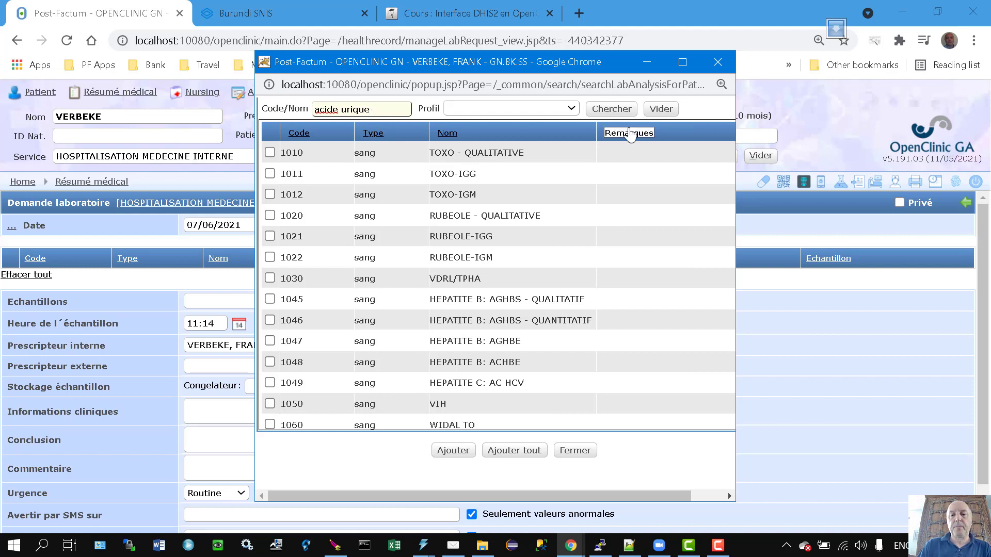
{"action": "left_click", "coordinate": [610, 109]}
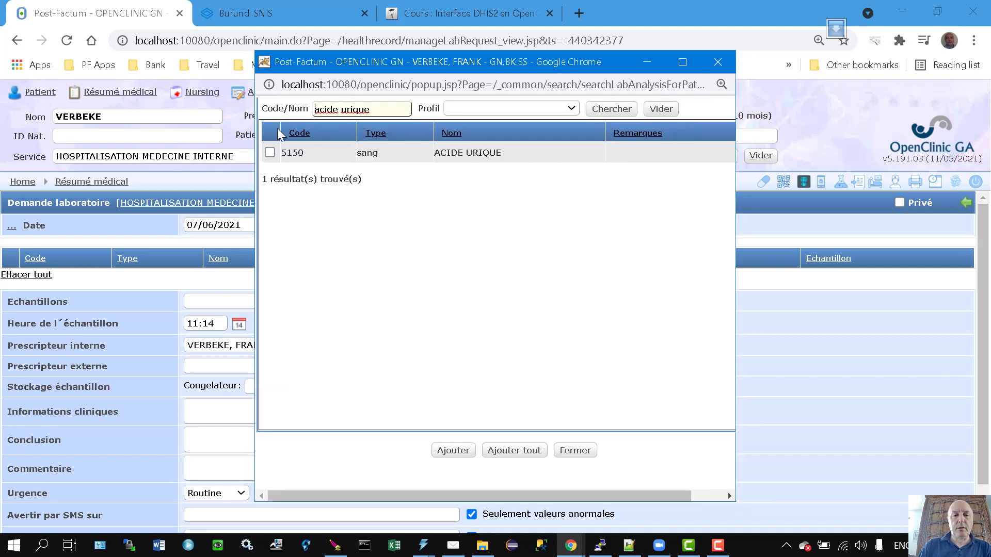
{"action": "left_click", "coordinate": [269, 152]}
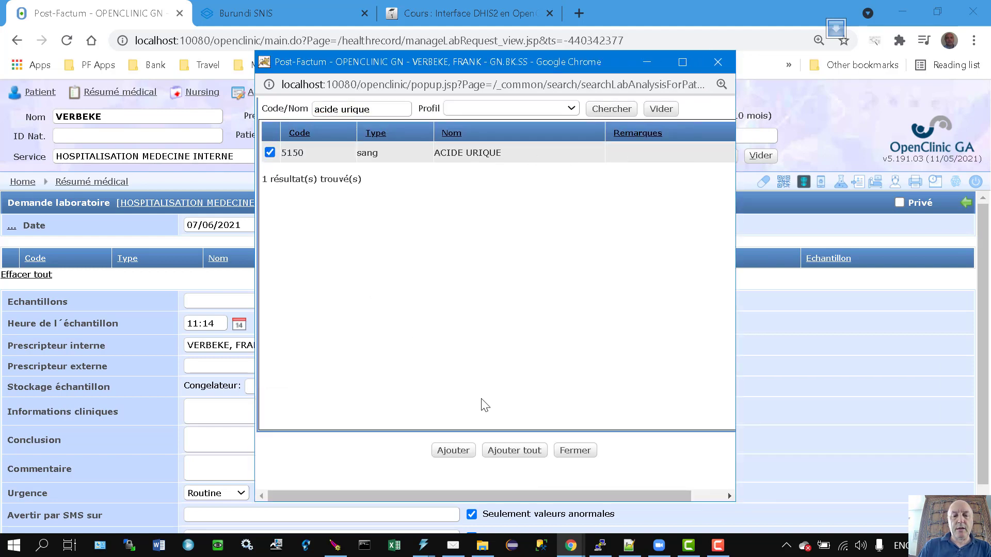
{"action": "left_click", "coordinate": [453, 450]}
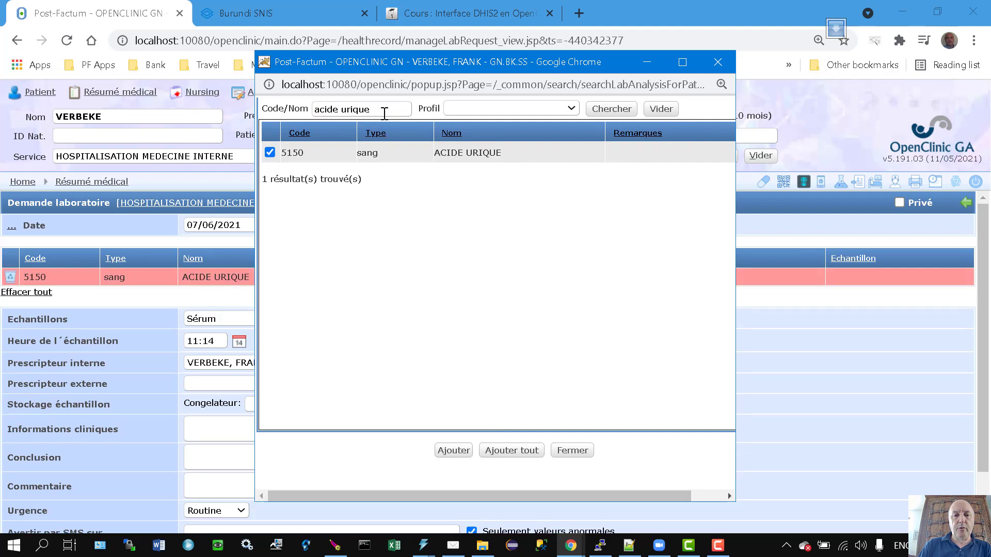
Search 'goutte', add the 2020 GOUTTE EPAISSE analysis, close the search, and save the request.
{"action": "triple_click", "coordinate": [384, 114]}
{"action": "type", "text": "gou"}
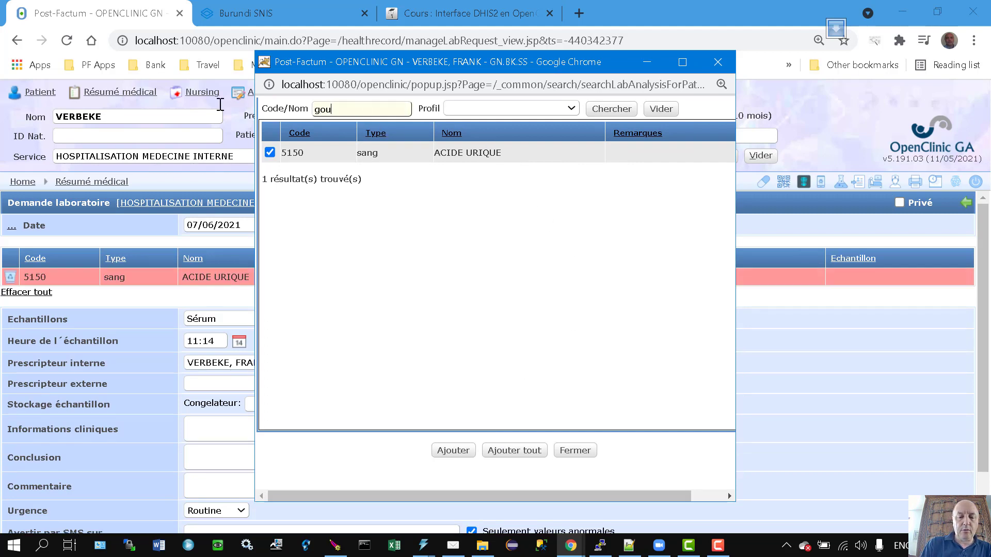
{"action": "type", "text": "tte"}
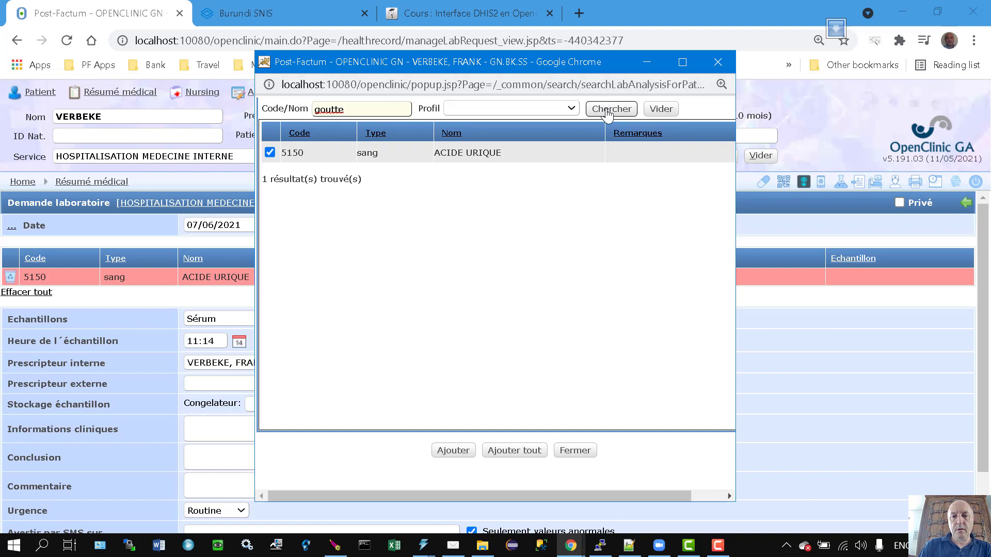
{"action": "left_click", "coordinate": [611, 109]}
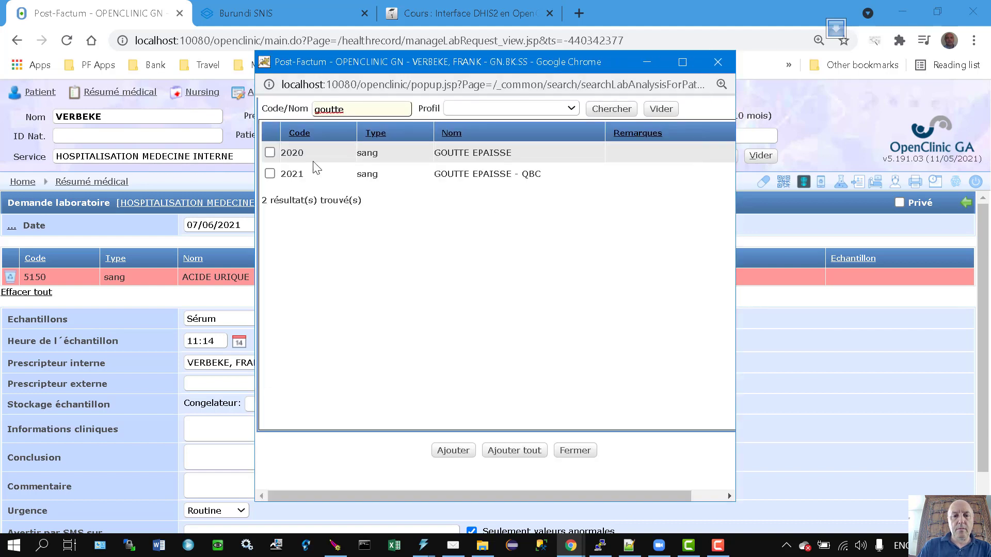
{"action": "left_click", "coordinate": [270, 152]}
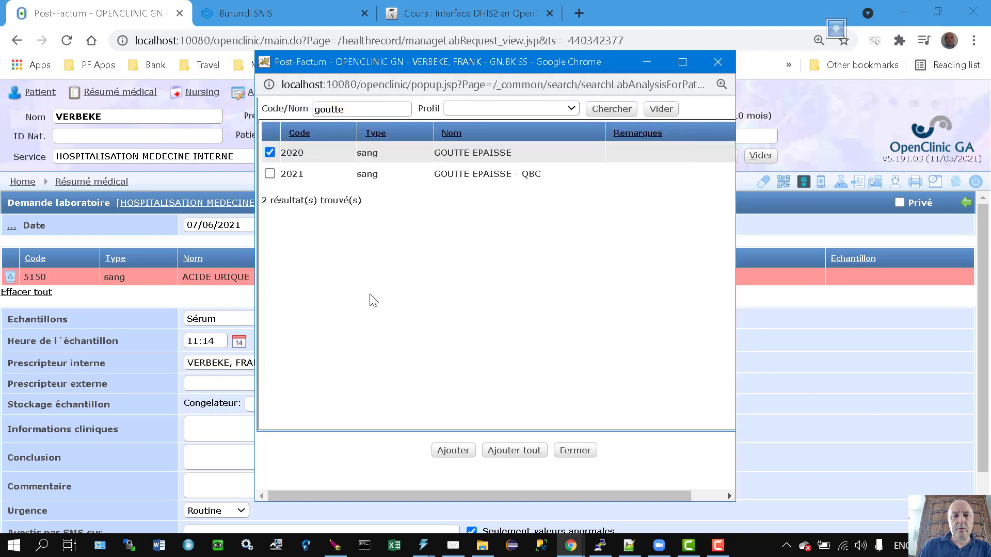
{"action": "left_click", "coordinate": [461, 453]}
{"action": "left_click", "coordinate": [576, 452]}
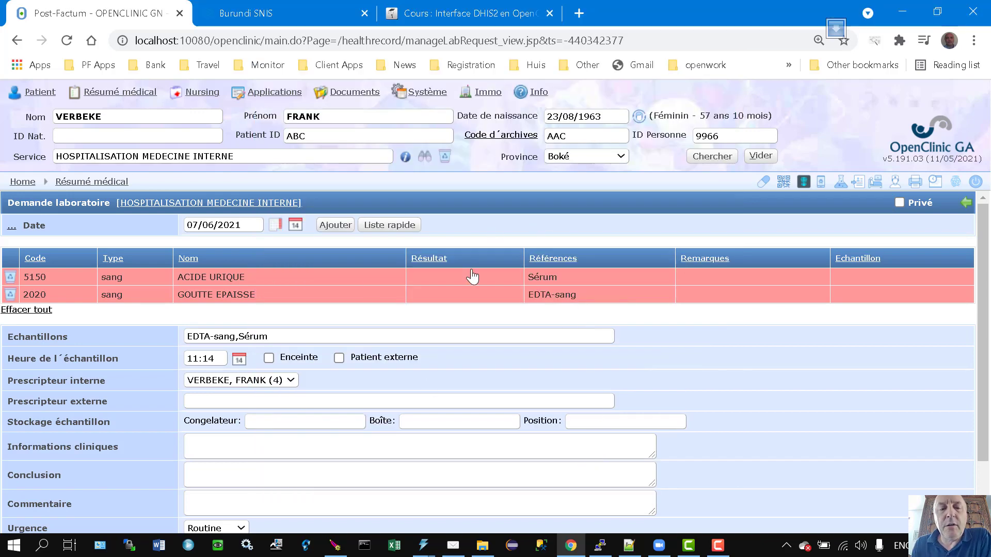
{"action": "scroll", "coordinate": [488, 332], "scroll_direction": "down", "scroll_amount": 2}
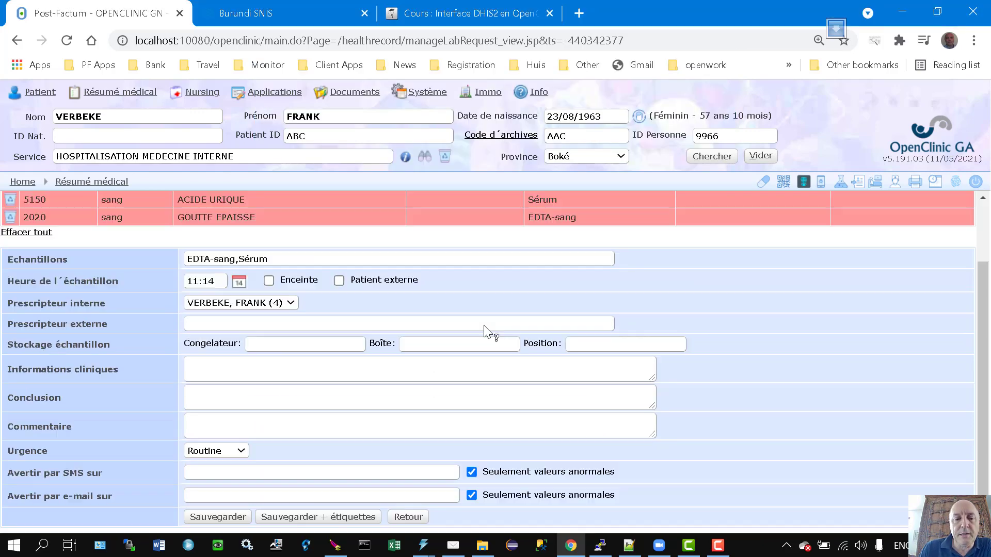
{"action": "left_click", "coordinate": [223, 512]}
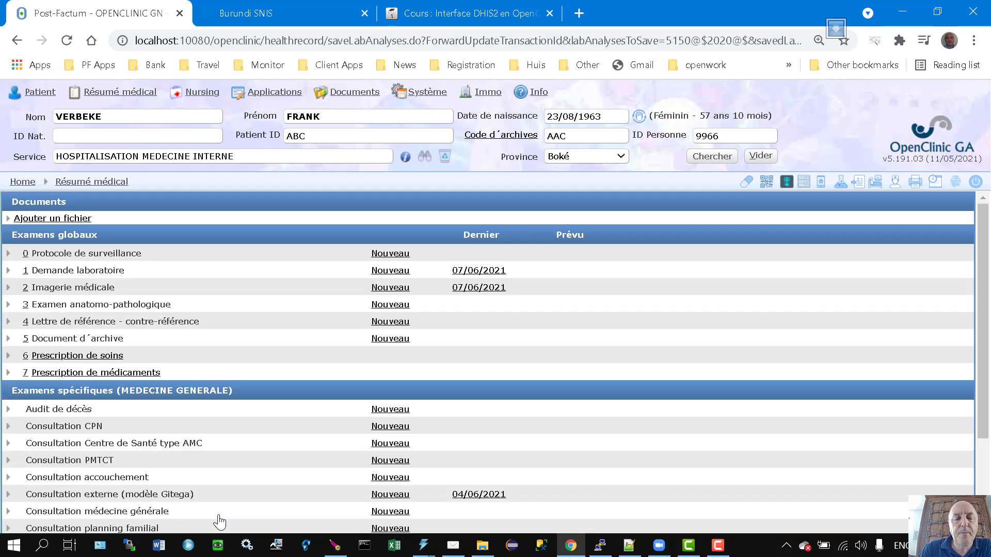
Confirm the new lab request under Documents cliniques, then open quick lab result entry.
{"action": "left_click", "coordinate": [710, 157]}
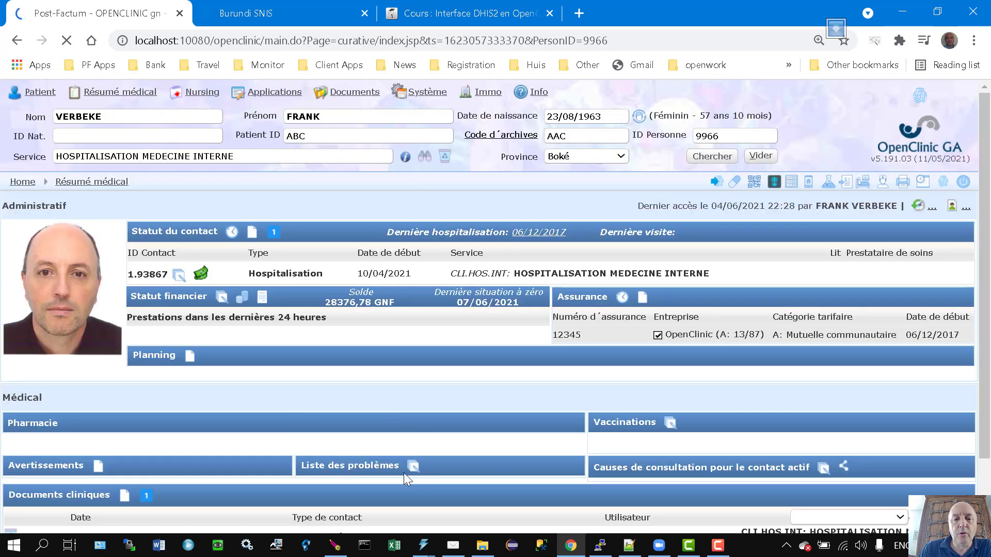
{"action": "scroll", "coordinate": [490, 412], "scroll_direction": "down", "scroll_amount": 1}
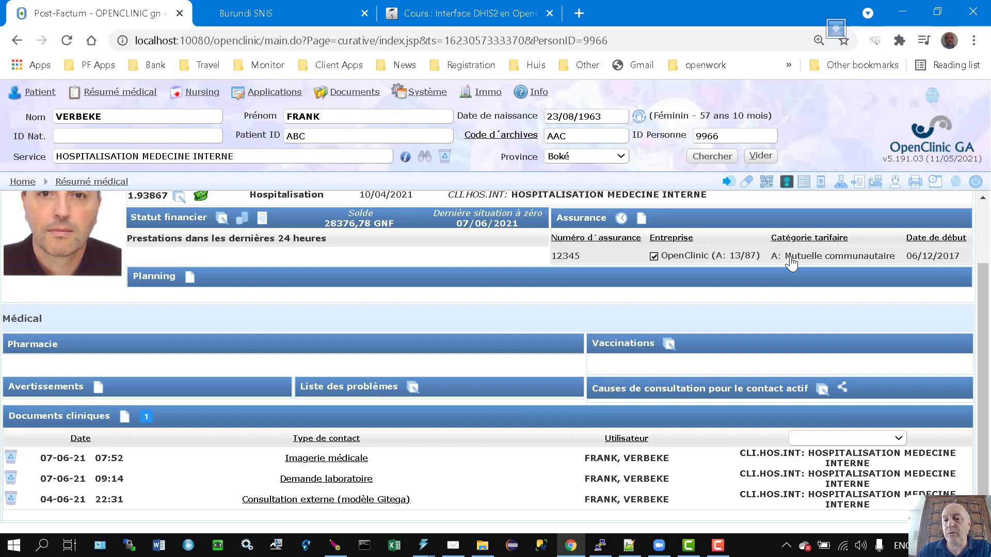
{"action": "left_click", "coordinate": [840, 185]}
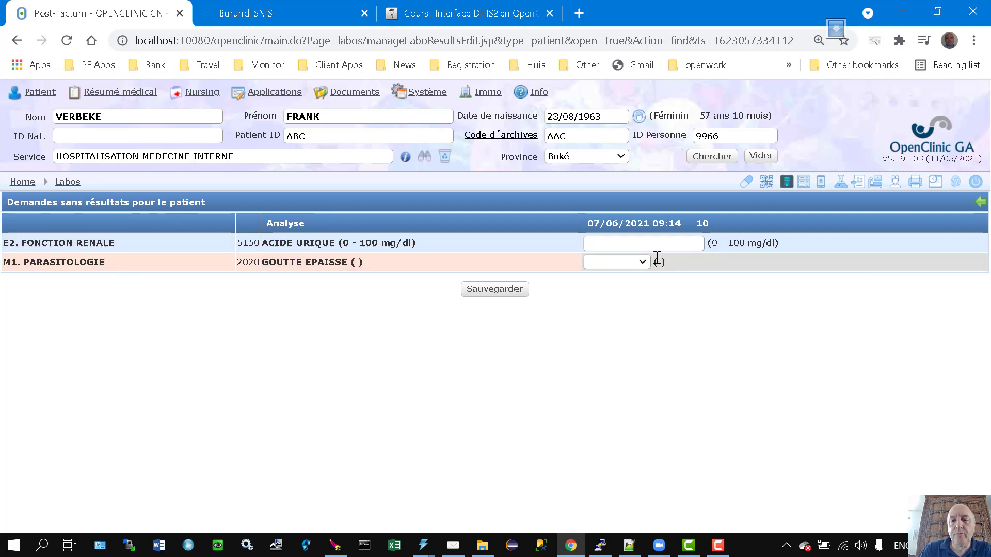
Enter result 105 for ACIDE URIQUE and Falciparum for GOUTTE EPAISSE, then save.
{"action": "left_click", "coordinate": [612, 242]}
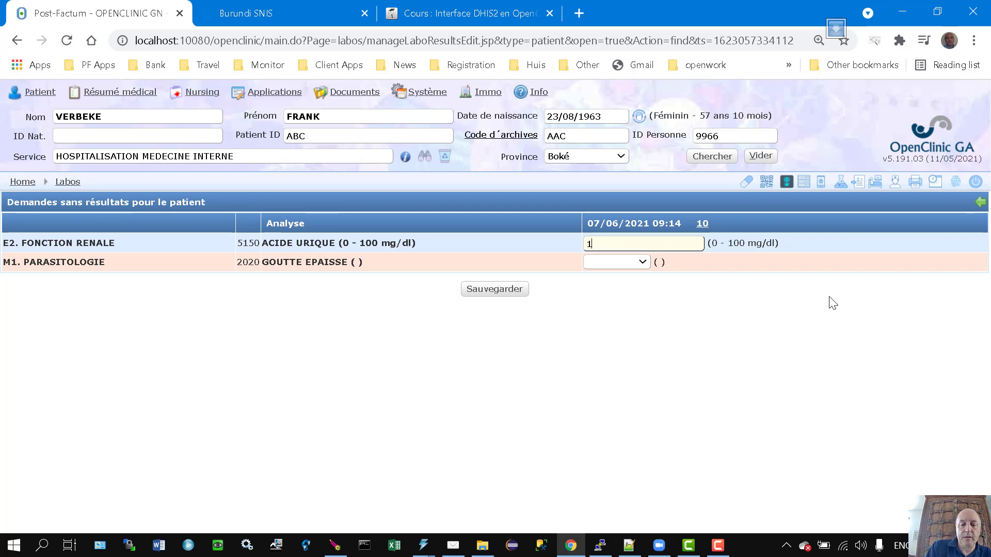
{"action": "type", "text": "105"}
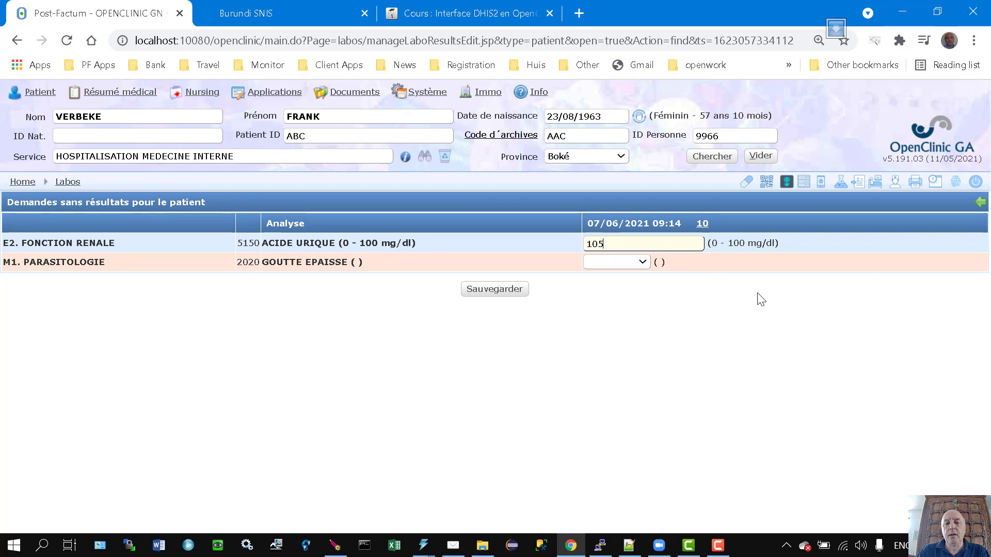
{"action": "left_click", "coordinate": [642, 262]}
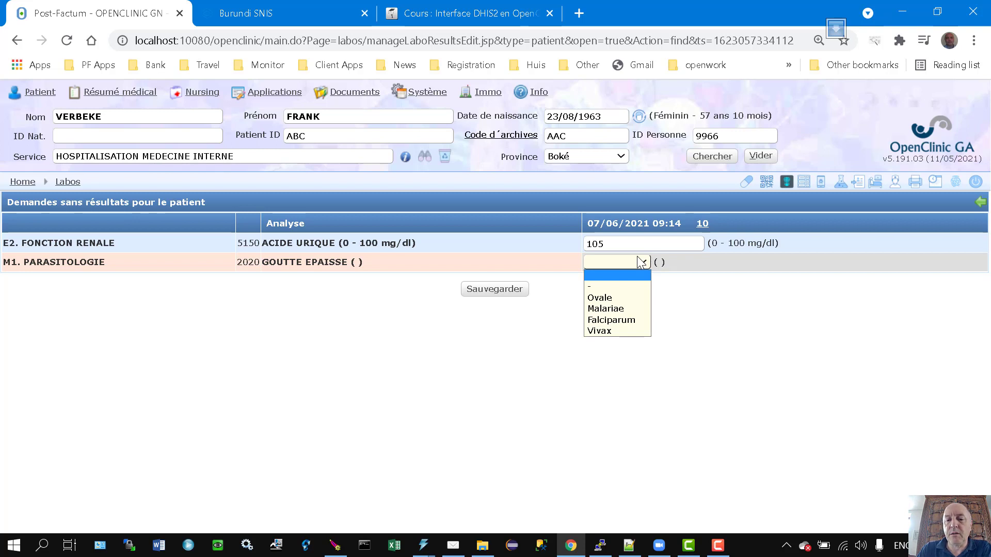
{"action": "left_click", "coordinate": [629, 319]}
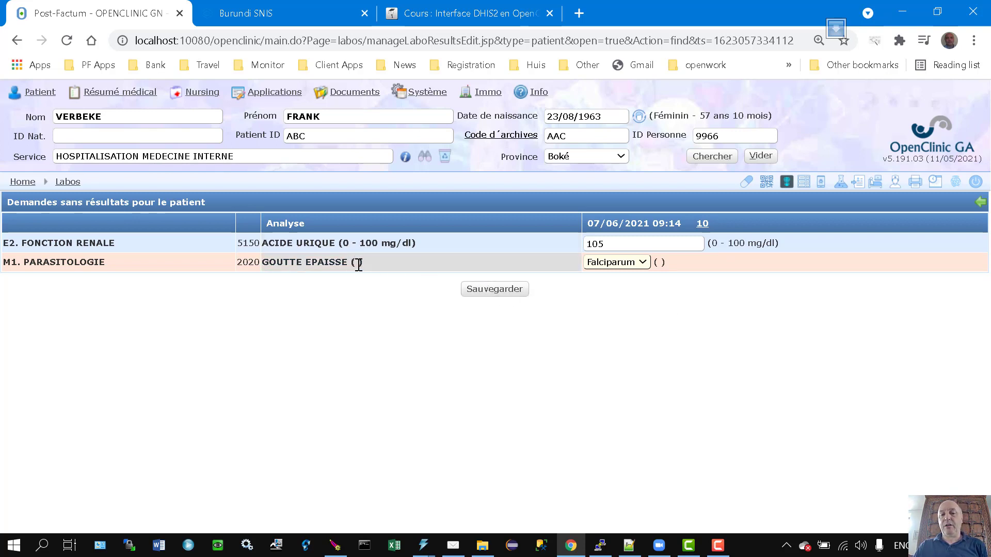
{"action": "left_click", "coordinate": [503, 297]}
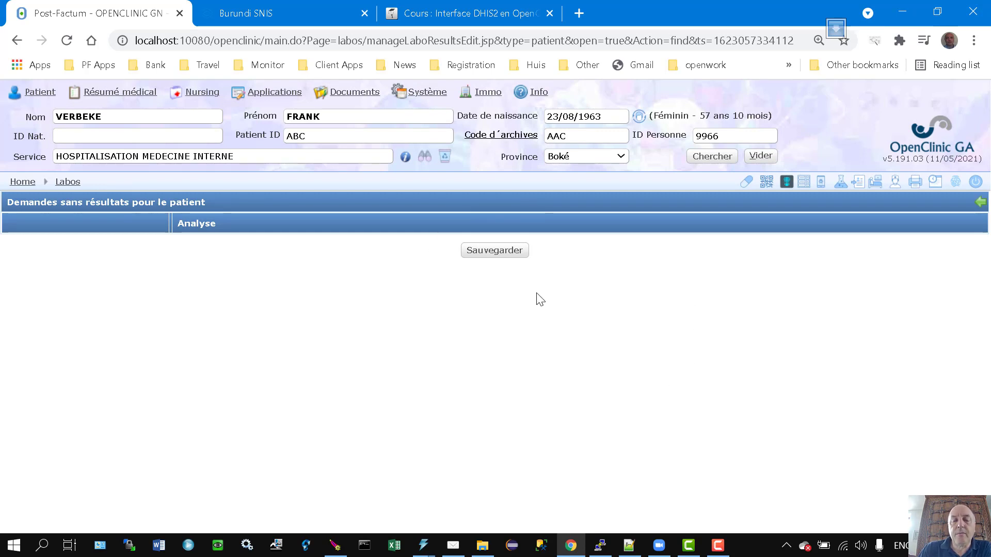
In lab analyses management, search 'goutte' and open analysis 2020 GOUTTE EPAISSE for editing.
{"action": "mouse_move", "coordinate": [420, 93]}
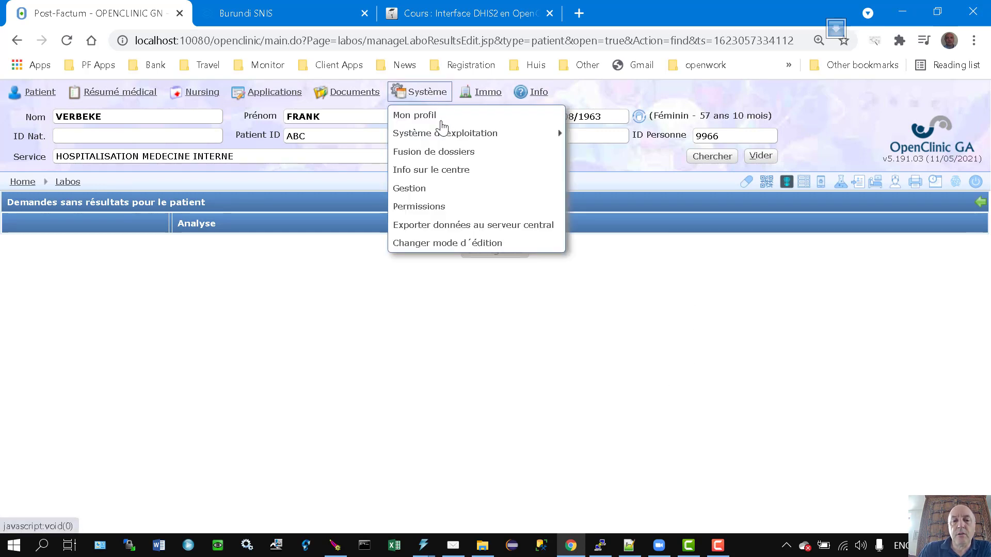
{"action": "left_click", "coordinate": [423, 189]}
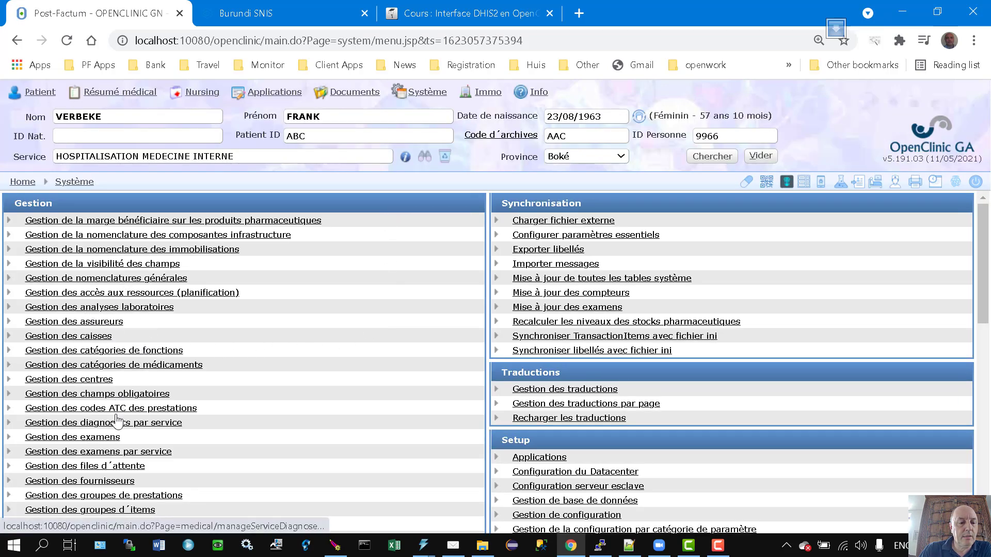
{"action": "left_click", "coordinate": [150, 308]}
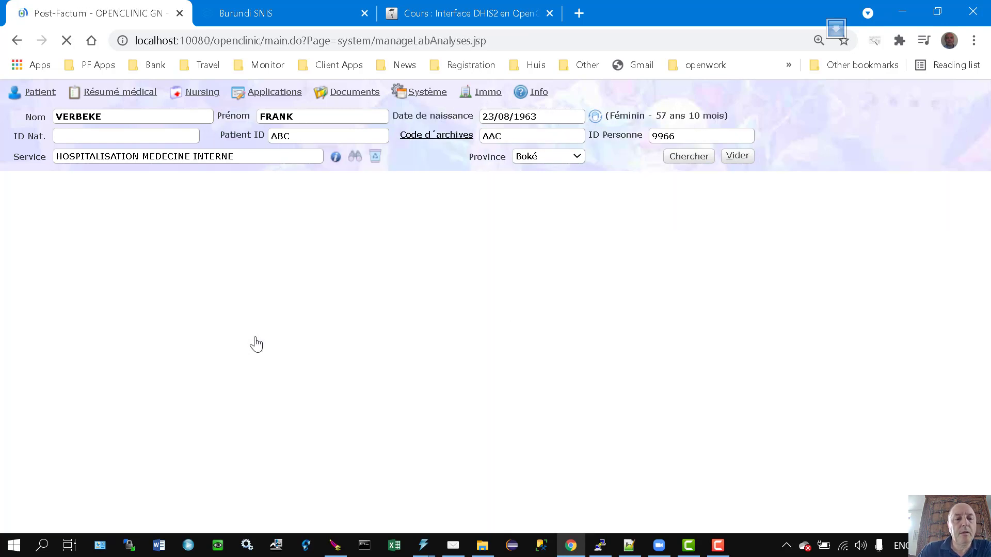
{"action": "type", "text": "gou"}
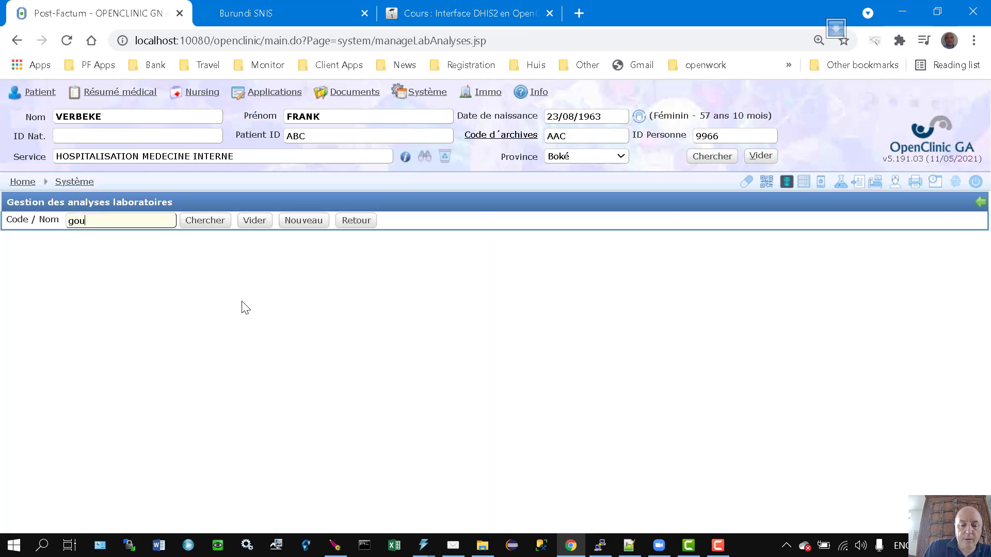
{"action": "type", "text": "tt"}
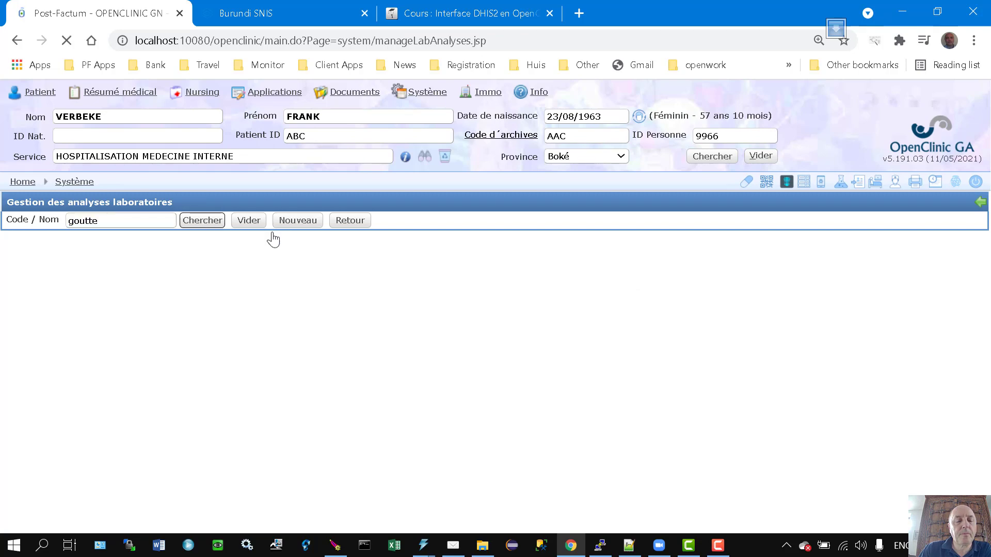
{"action": "type", "text": "e"}
{"action": "left_click", "coordinate": [204, 221]}
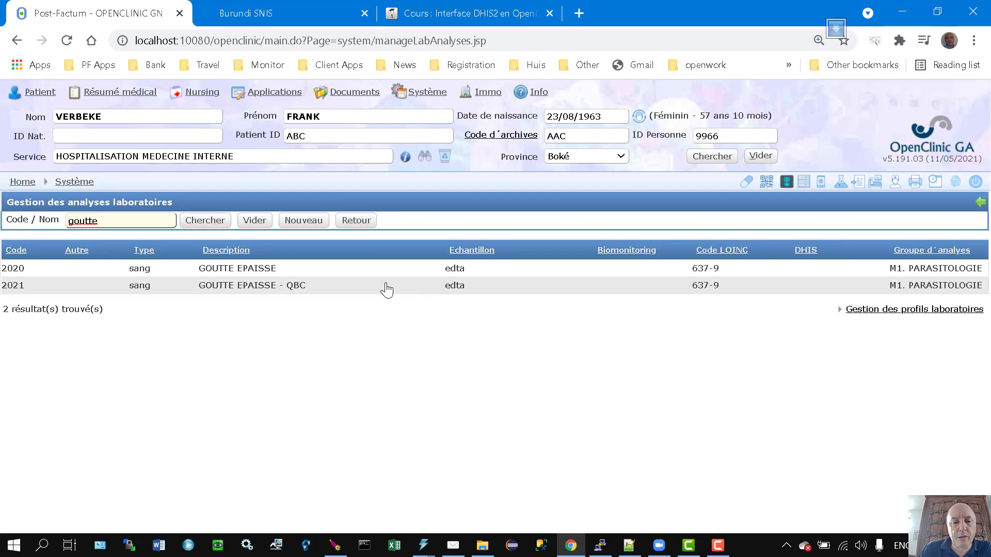
{"action": "left_click", "coordinate": [385, 277]}
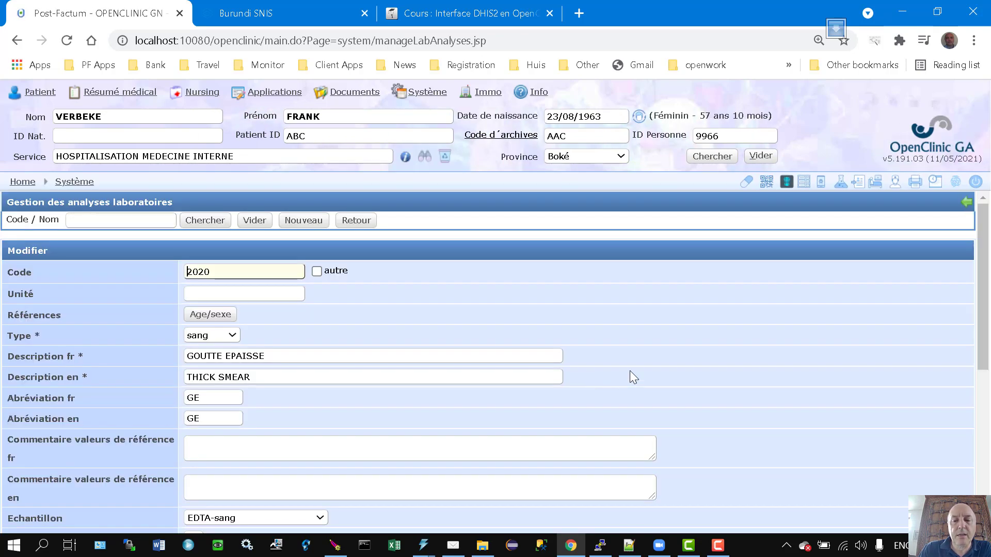
Set its Code DHIS2 to BP01 - Goutte épaisse and save the analysis.
{"action": "scroll", "coordinate": [704, 337], "scroll_direction": "down", "scroll_amount": 5}
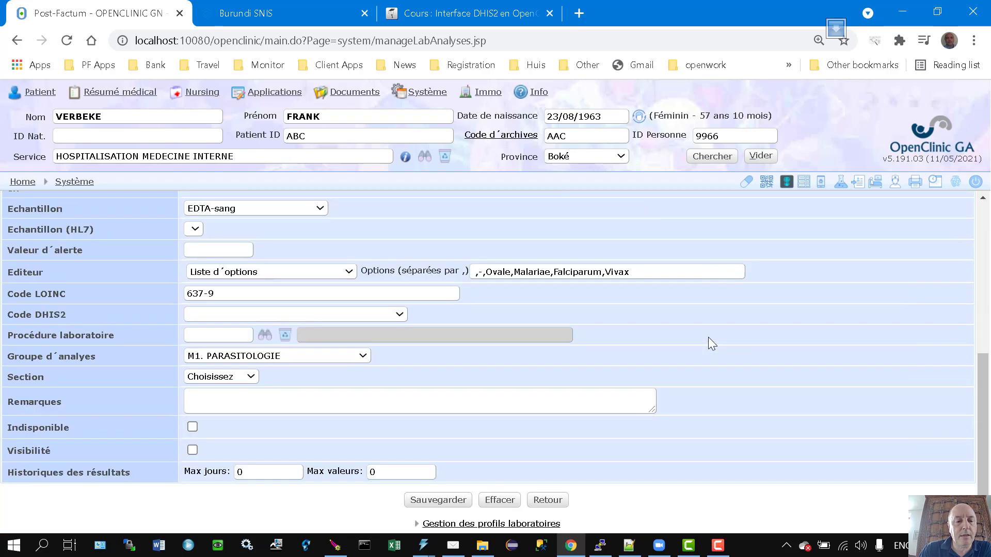
{"action": "left_click", "coordinate": [345, 313]}
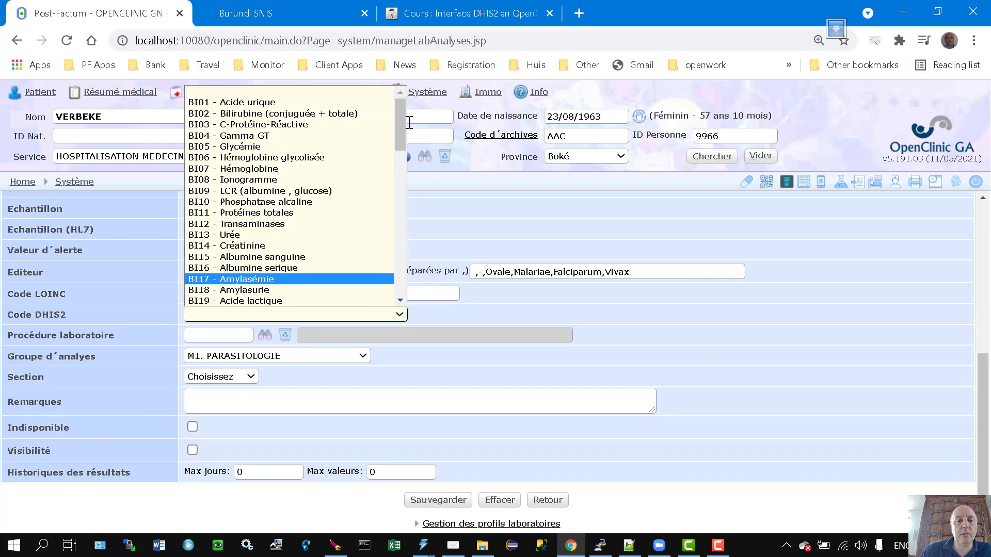
{"action": "left_click_drag", "start_coordinate": [400, 123], "coordinate": [406, 180]}
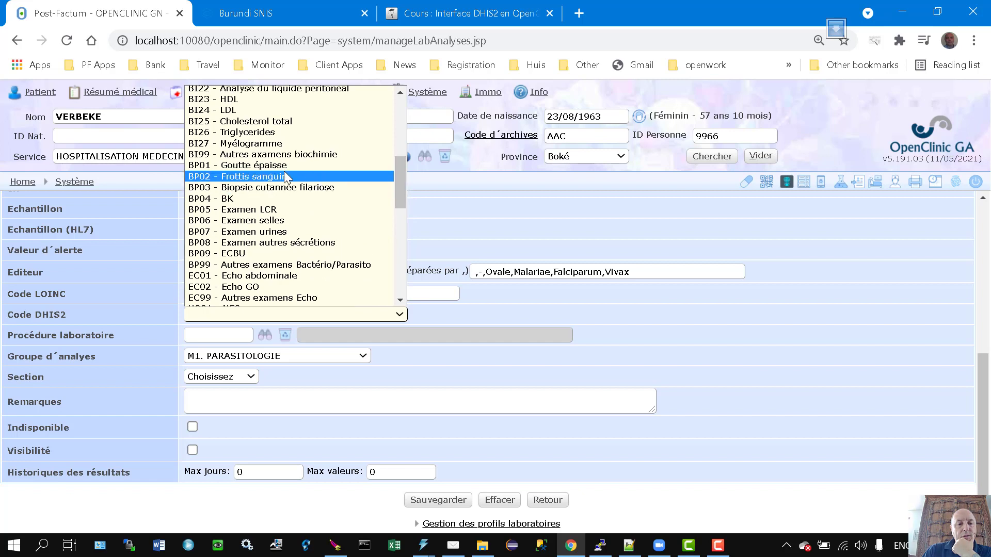
{"action": "left_click", "coordinate": [272, 166]}
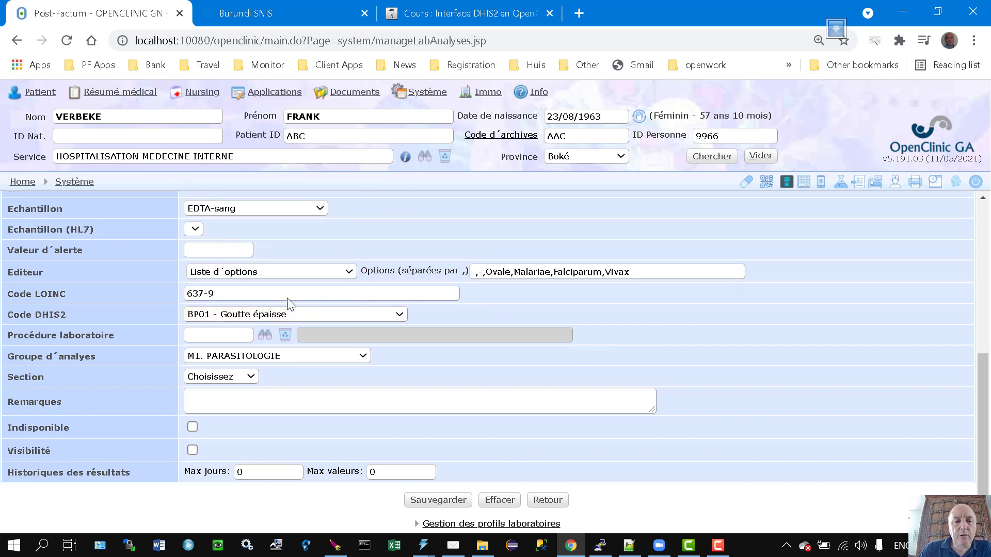
{"action": "scroll", "coordinate": [690, 438], "scroll_direction": "down", "scroll_amount": 1}
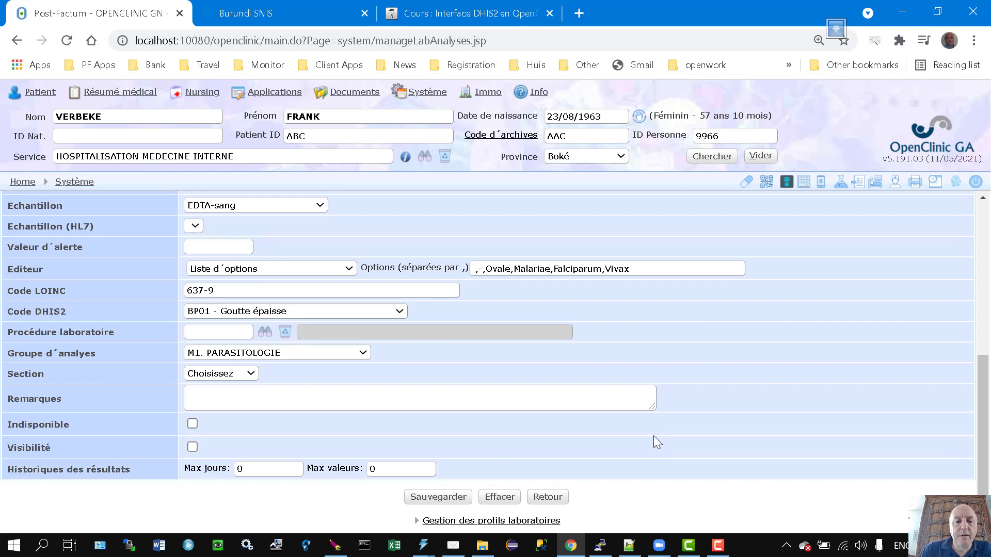
{"action": "left_click", "coordinate": [457, 495]}
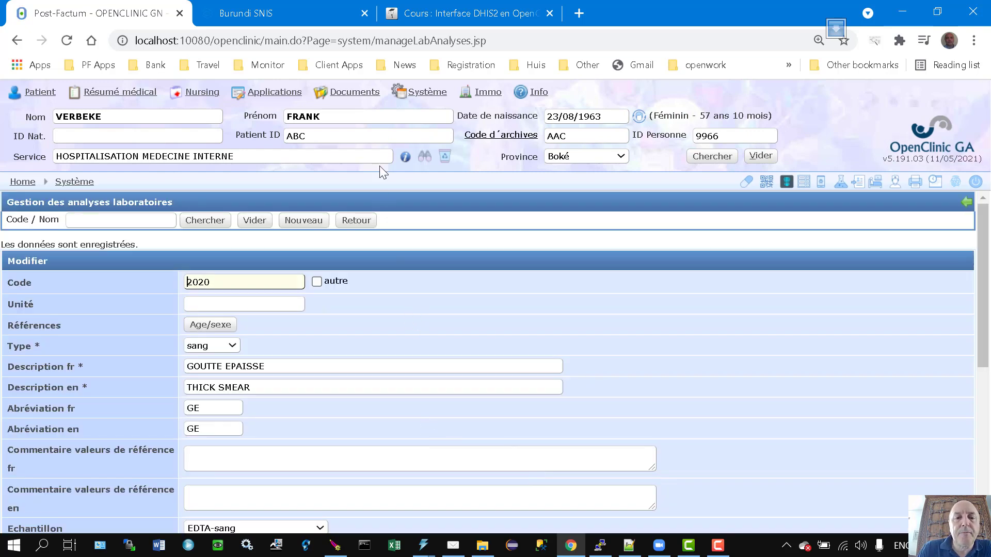
Open Rapport DHIS2 under Statistiques and generate the report for period 202106.
{"action": "left_click", "coordinate": [278, 93]}
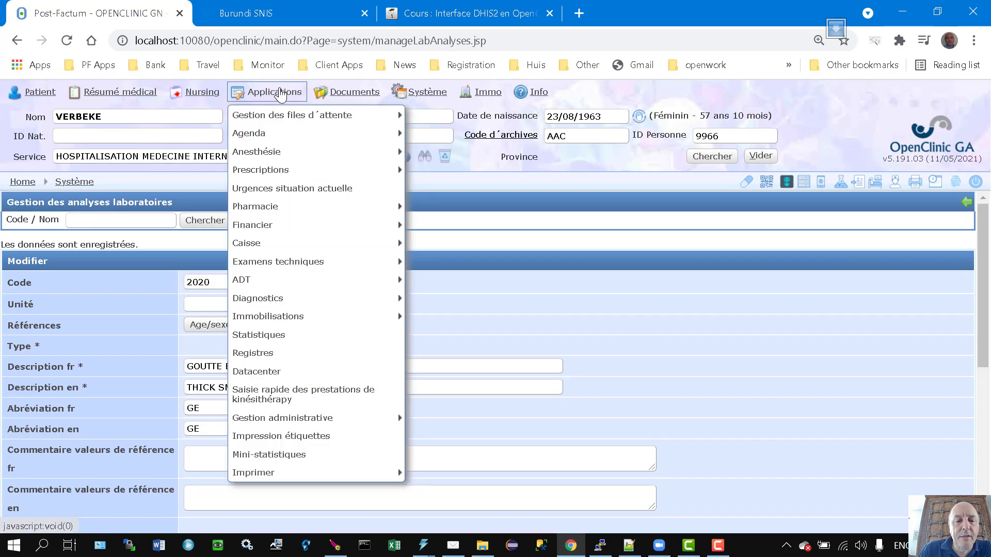
{"action": "left_click", "coordinate": [288, 336]}
{"action": "scroll", "coordinate": [320, 310], "scroll_direction": "down", "scroll_amount": 5}
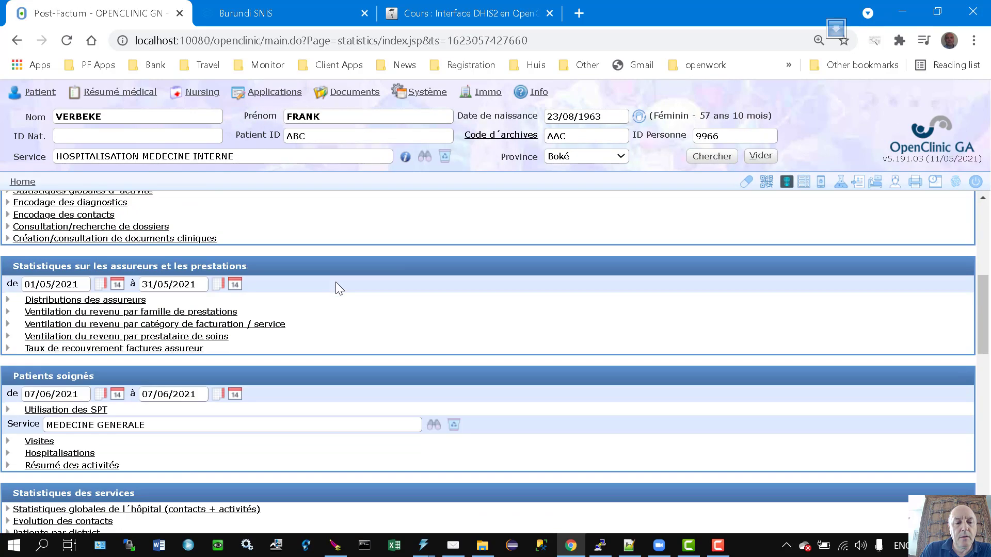
{"action": "scroll", "coordinate": [336, 287], "scroll_direction": "down", "scroll_amount": 10}
{"action": "scroll", "coordinate": [279, 330], "scroll_direction": "down", "scroll_amount": 1}
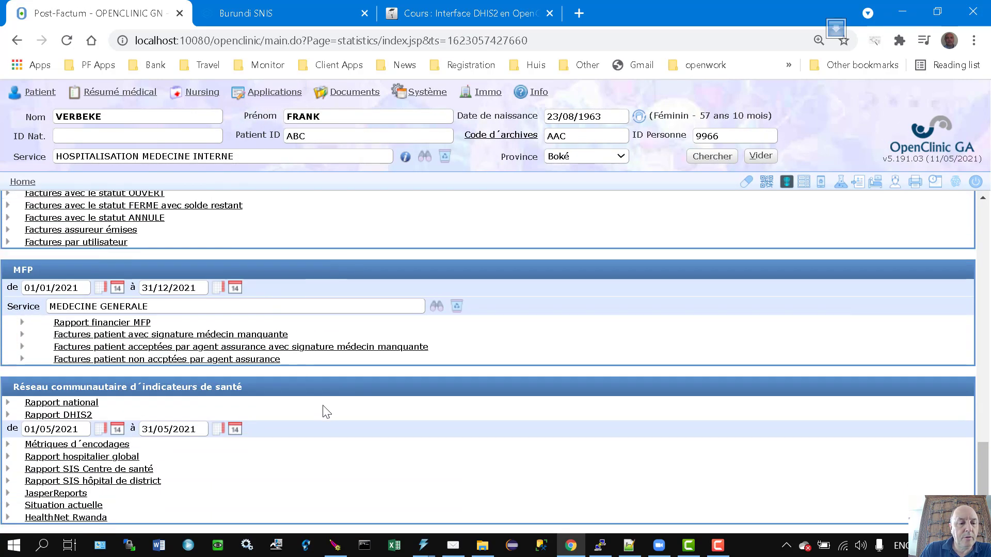
{"action": "left_click", "coordinate": [76, 417]}
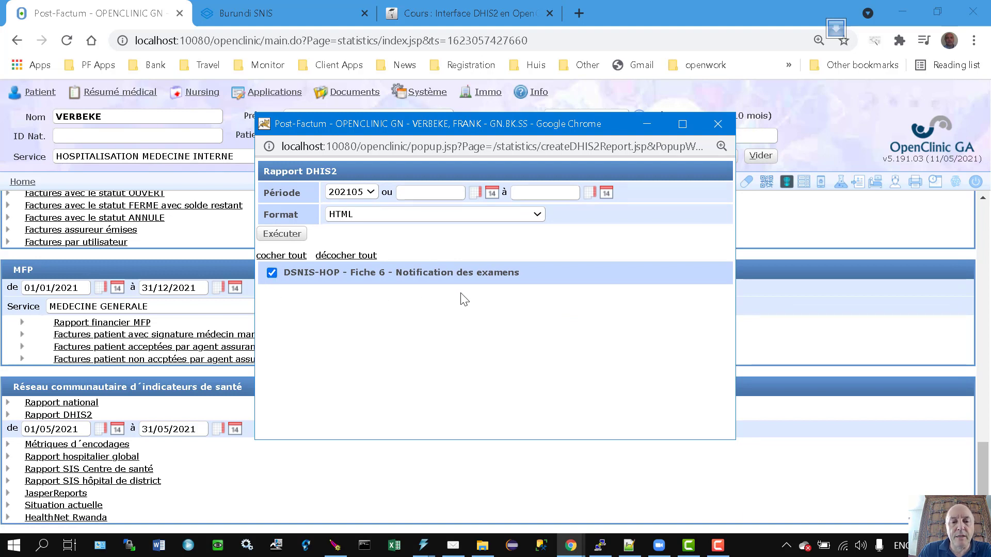
{"action": "left_click", "coordinate": [366, 192]}
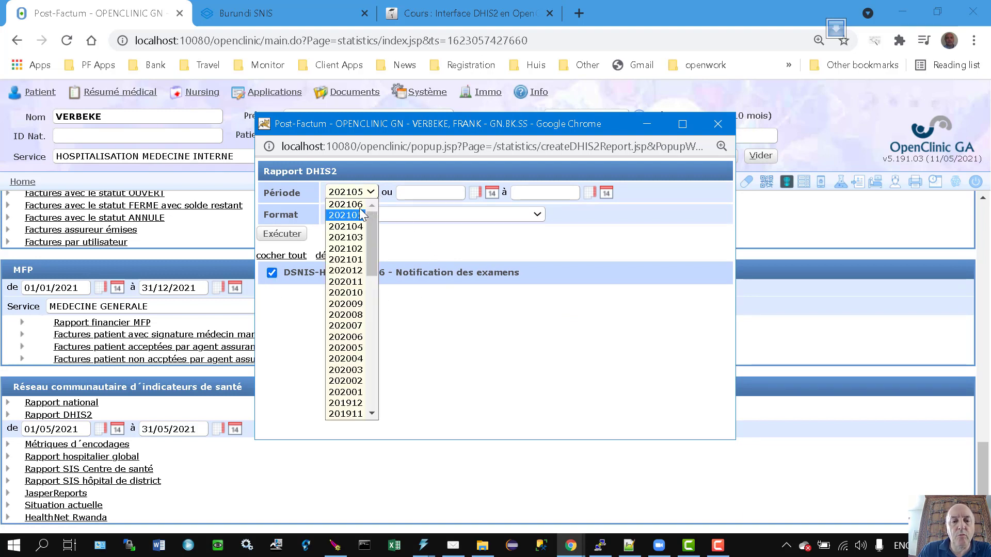
{"action": "left_click", "coordinate": [360, 207]}
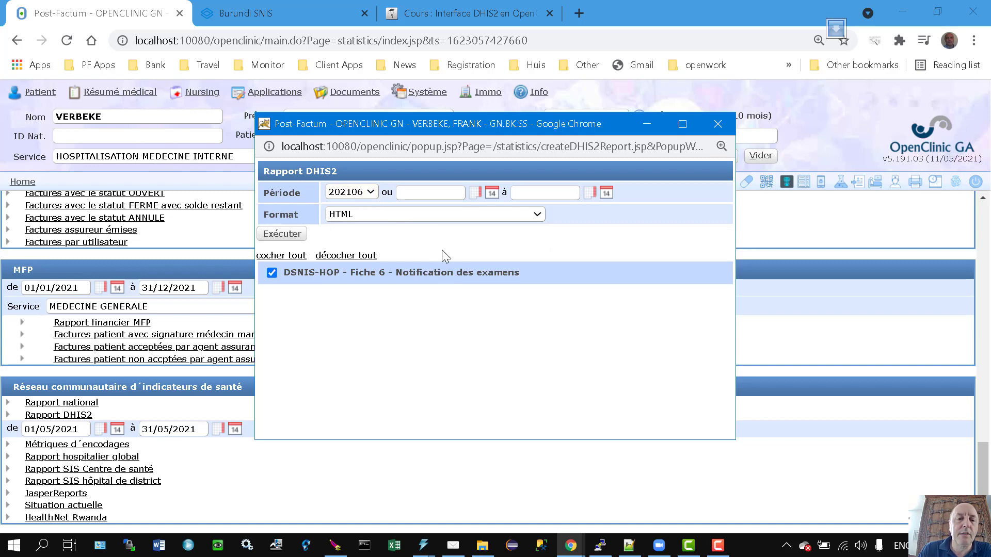
{"action": "left_click", "coordinate": [272, 235]}
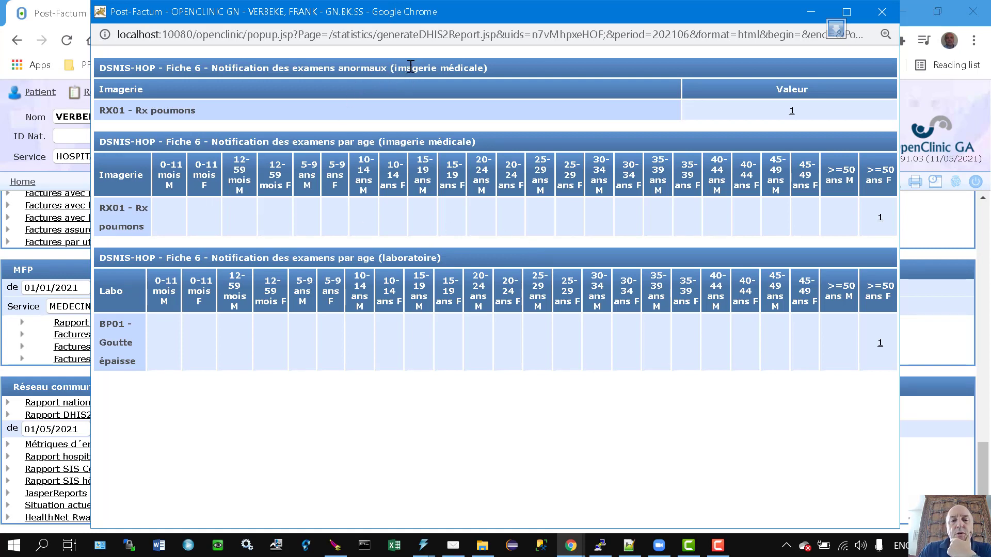
Review the report's imaging and laboratory by-age section titles, then close the report window.
{"action": "left_click_drag", "start_coordinate": [410, 66], "coordinate": [516, 69]}
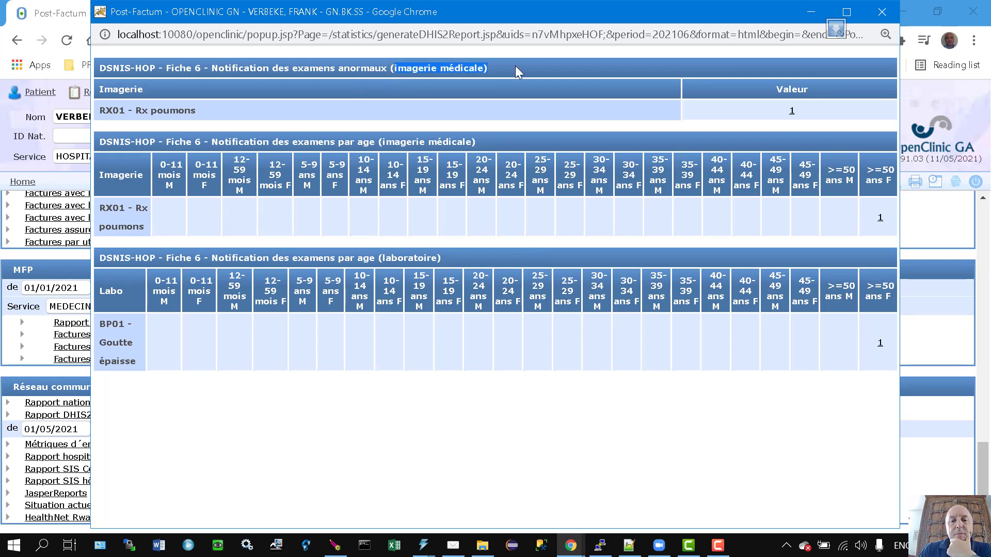
{"action": "left_click", "coordinate": [218, 146]}
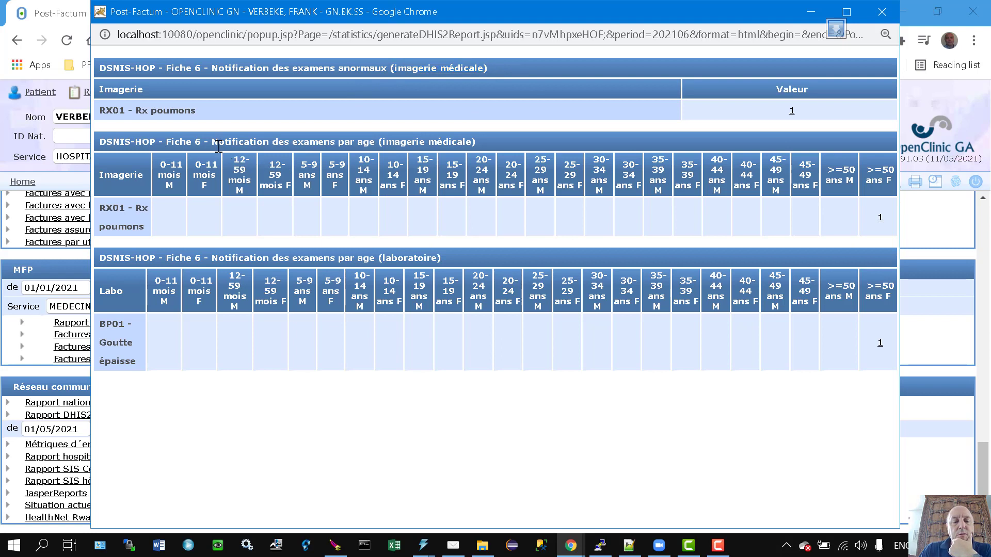
{"action": "left_click_drag", "start_coordinate": [218, 147], "coordinate": [511, 150]}
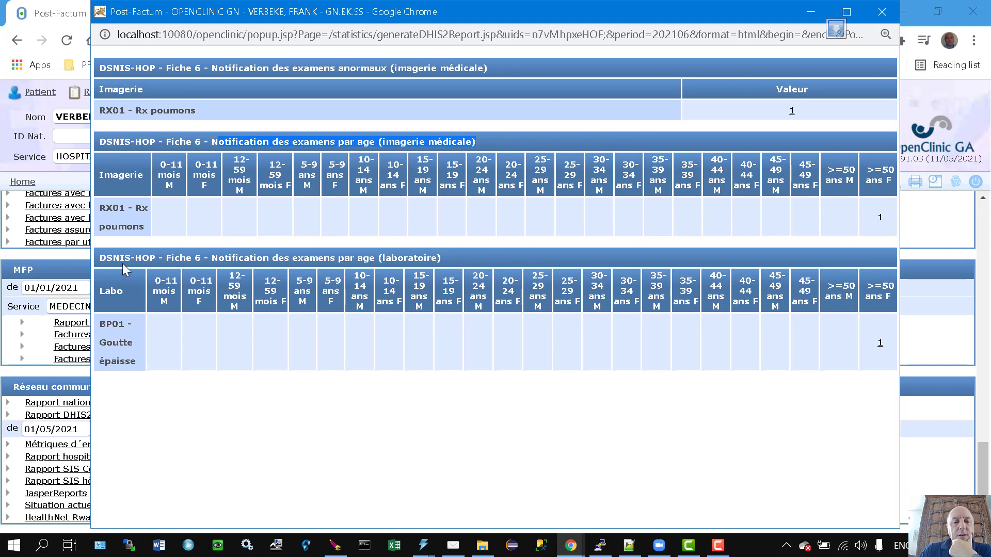
{"action": "left_click_drag", "start_coordinate": [123, 263], "coordinate": [271, 257]}
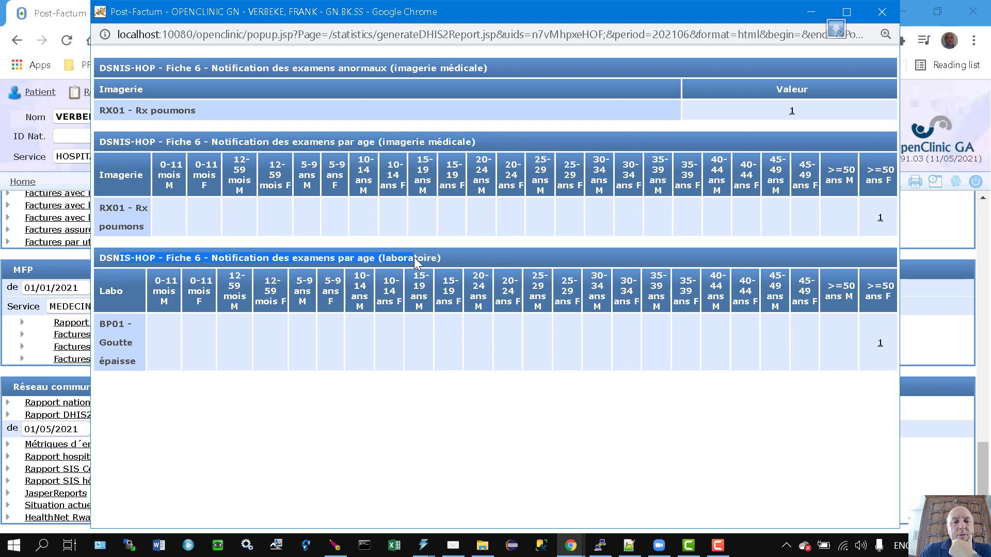
{"action": "left_click_drag", "start_coordinate": [414, 259], "coordinate": [458, 254]}
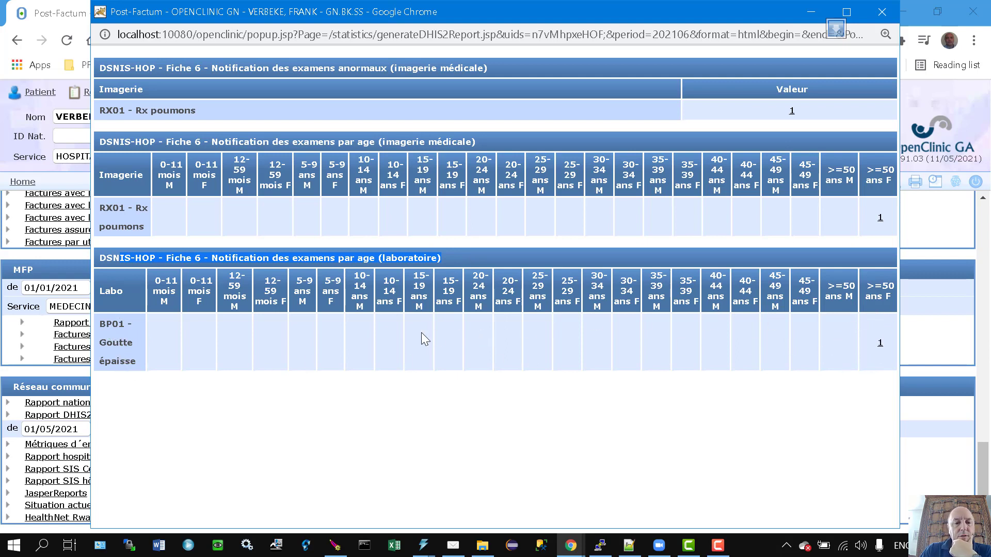
{"action": "left_click", "coordinate": [388, 311]}
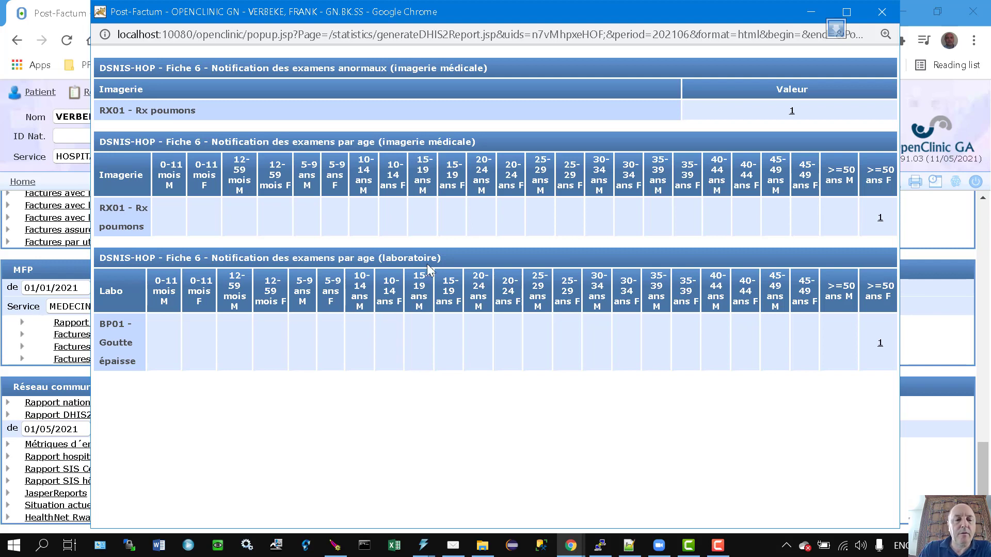
{"action": "left_click", "coordinate": [883, 14]}
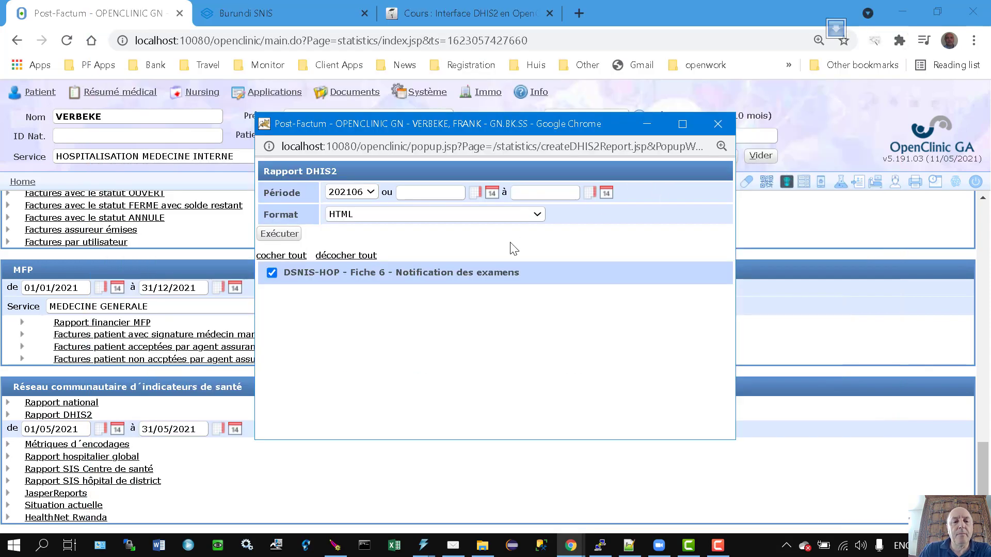
Close the DHIS2 report form and open the 5150 ACIDE URIQUE analysis from lab analyses management.
{"action": "left_click", "coordinate": [718, 124]}
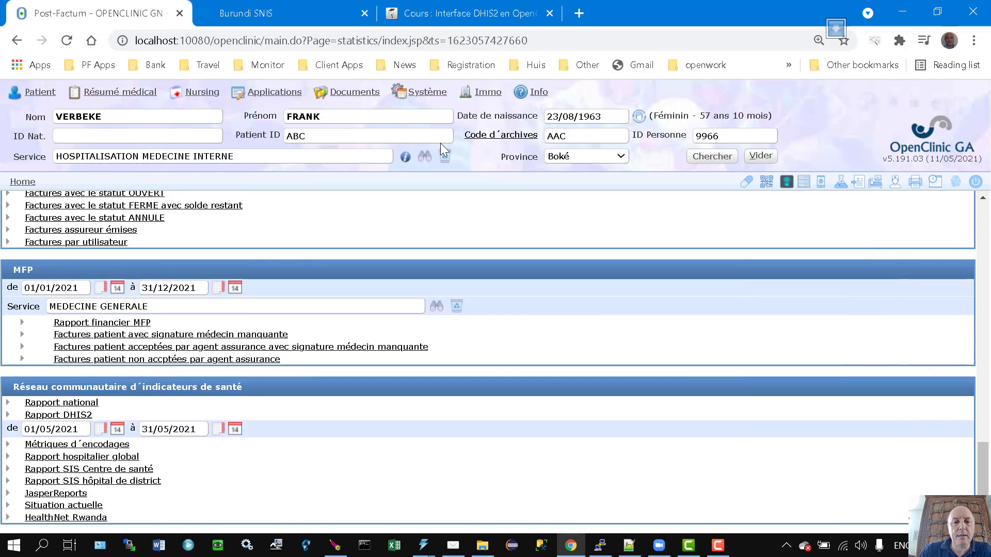
{"action": "left_click", "coordinate": [421, 95]}
{"action": "left_click", "coordinate": [430, 189]}
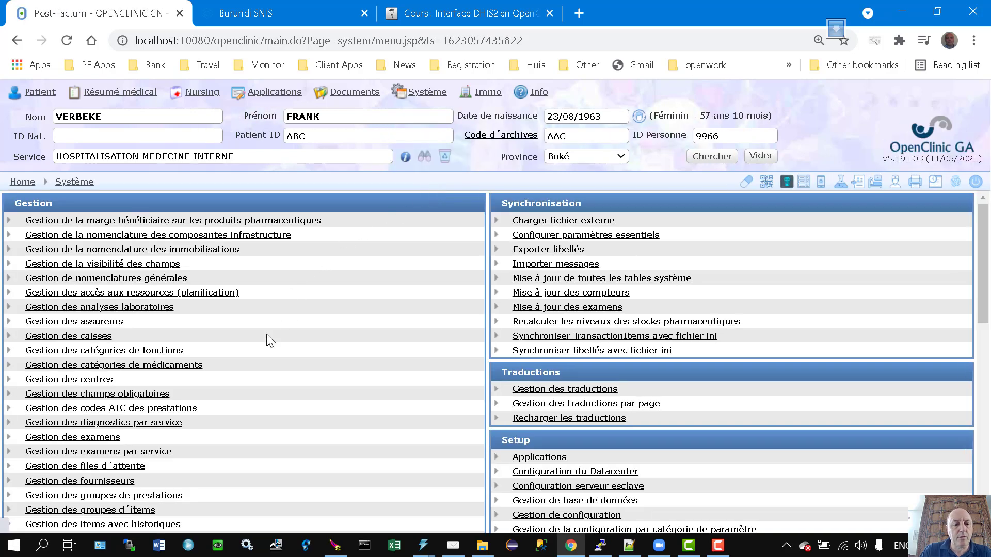
{"action": "left_click", "coordinate": [141, 308]}
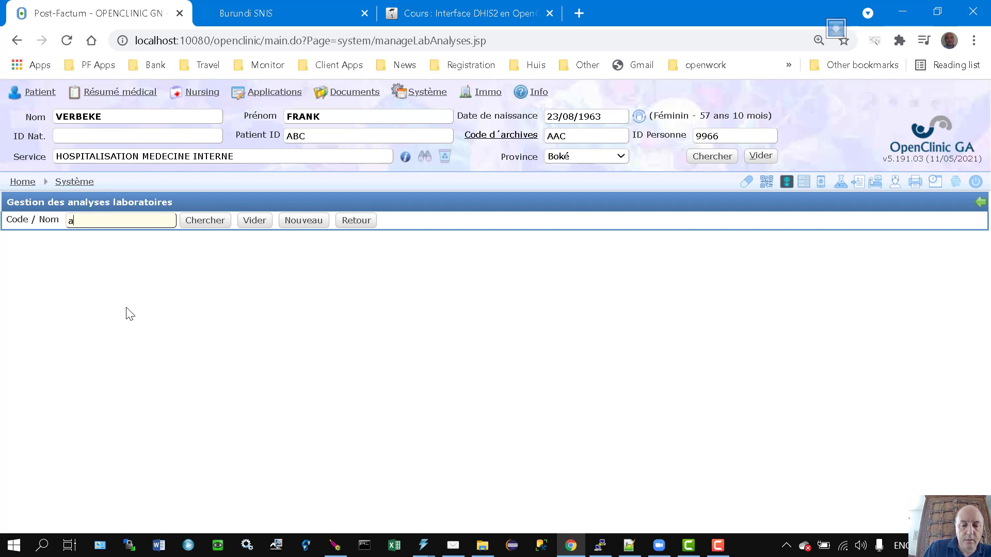
{"action": "type", "text": "ur"}
{"action": "key", "text": "Return"}
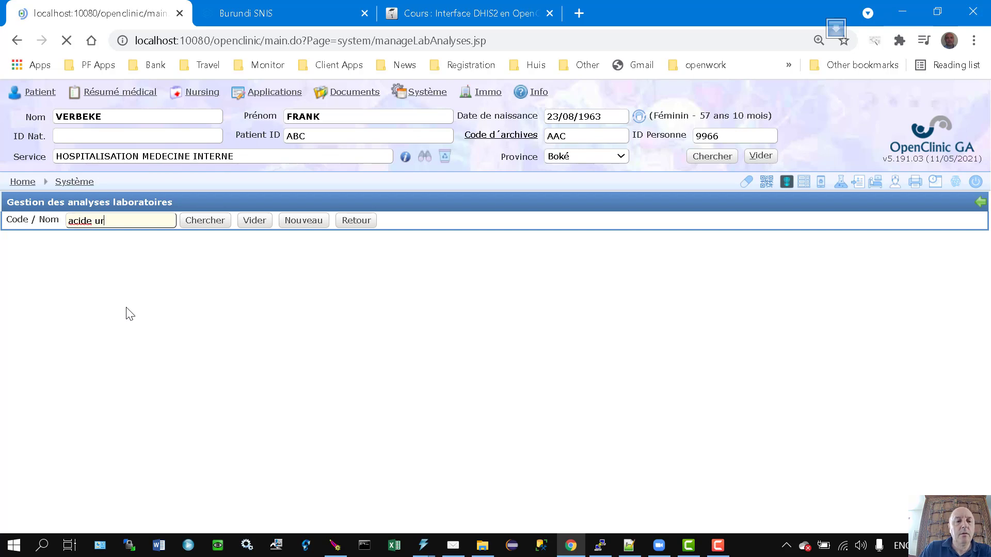
{"action": "left_click", "coordinate": [274, 271]}
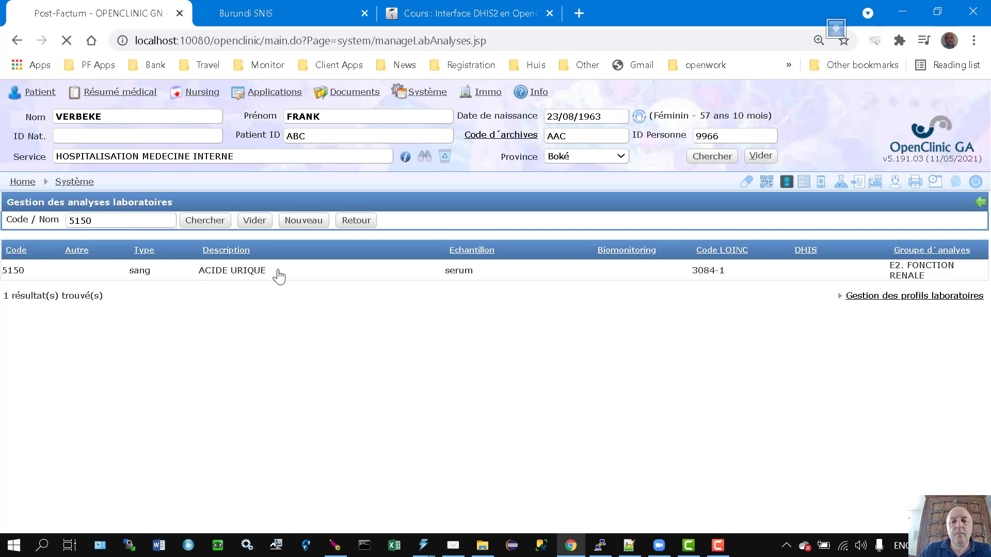
Set its Code DHIS2 to BI01 - Acide urique and save the analysis.
{"action": "scroll", "coordinate": [374, 356], "scroll_direction": "down", "scroll_amount": 5}
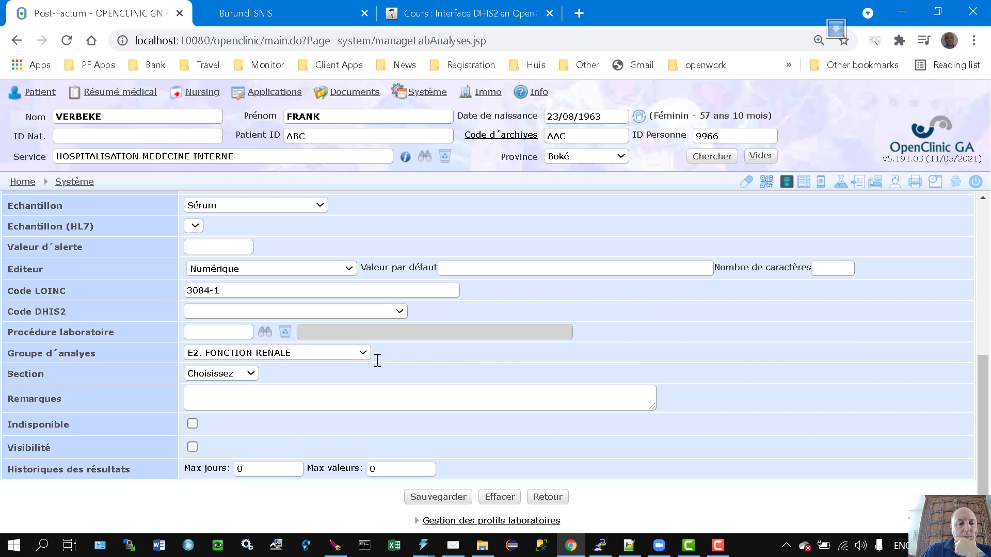
{"action": "left_click", "coordinate": [307, 312]}
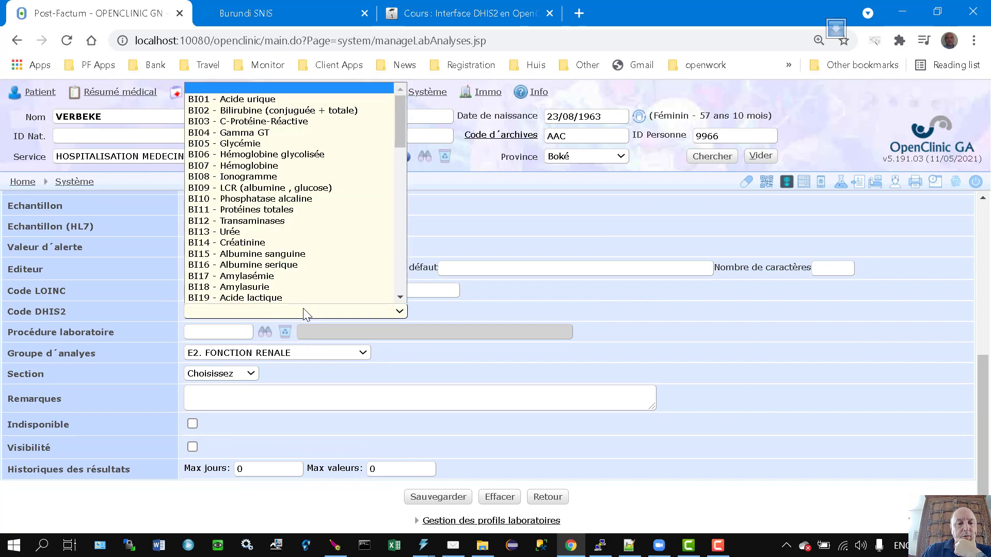
{"action": "left_click", "coordinate": [238, 99]}
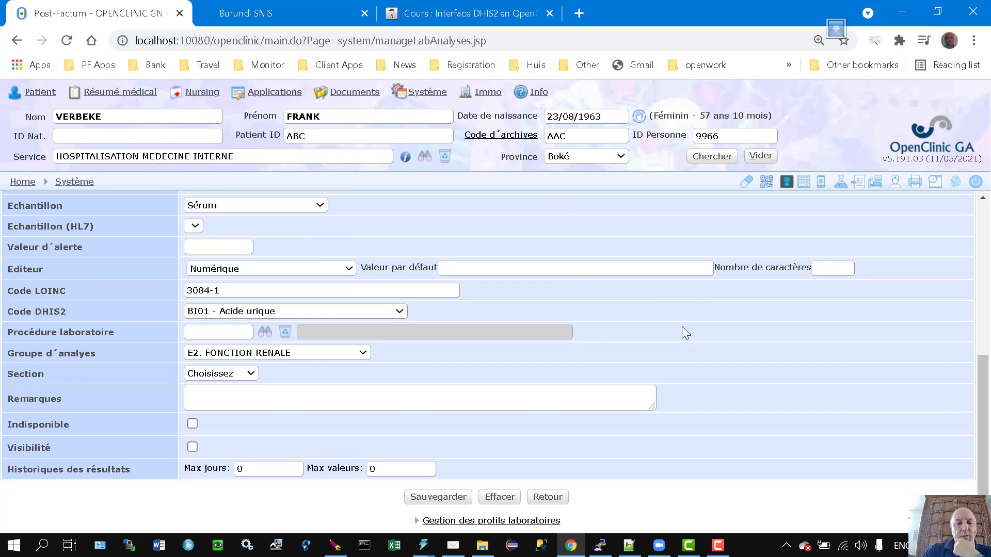
{"action": "left_click", "coordinate": [440, 498]}
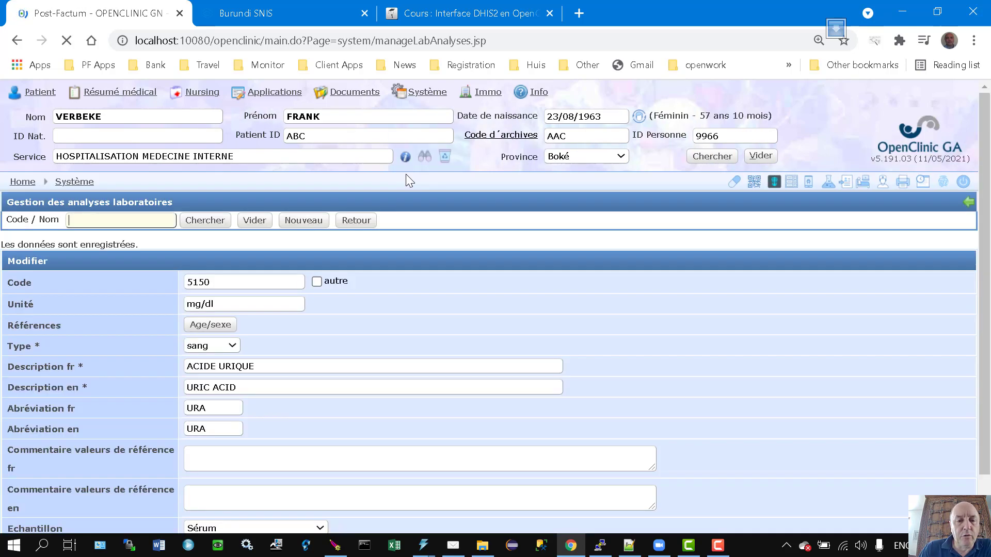
{"action": "left_click", "coordinate": [277, 94]}
Regenerate the DHIS2 report with DSNIS-HOP Fiche 6 included for period 202106.
{"action": "mouse_move", "coordinate": [299, 153]}
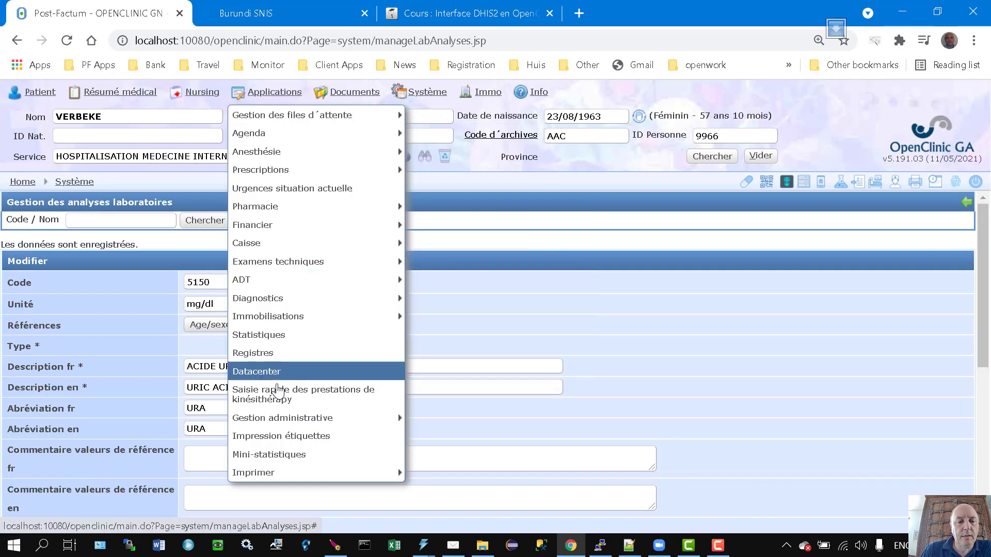
{"action": "left_click", "coordinate": [274, 336]}
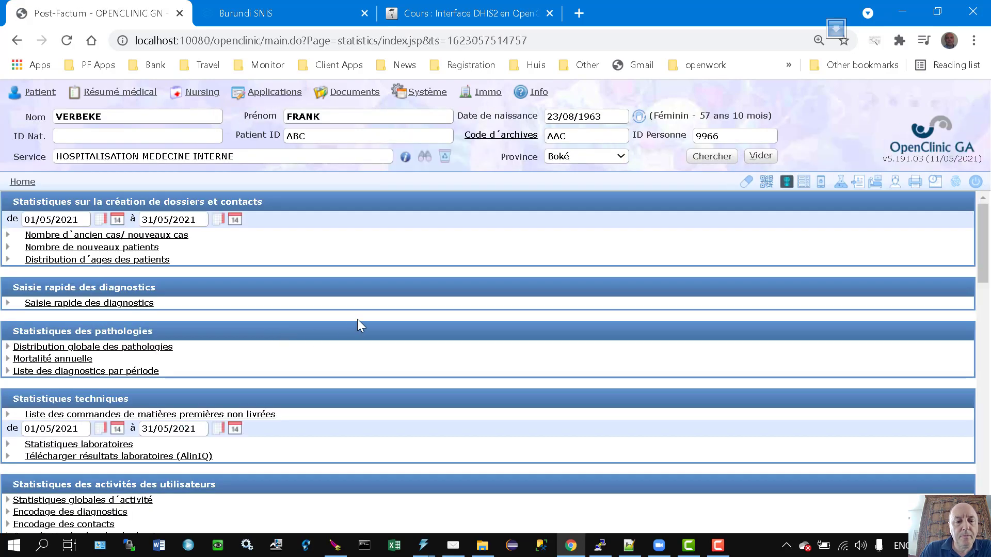
{"action": "scroll", "coordinate": [357, 319], "scroll_direction": "down", "scroll_amount": 10}
{"action": "left_click", "coordinate": [73, 414]}
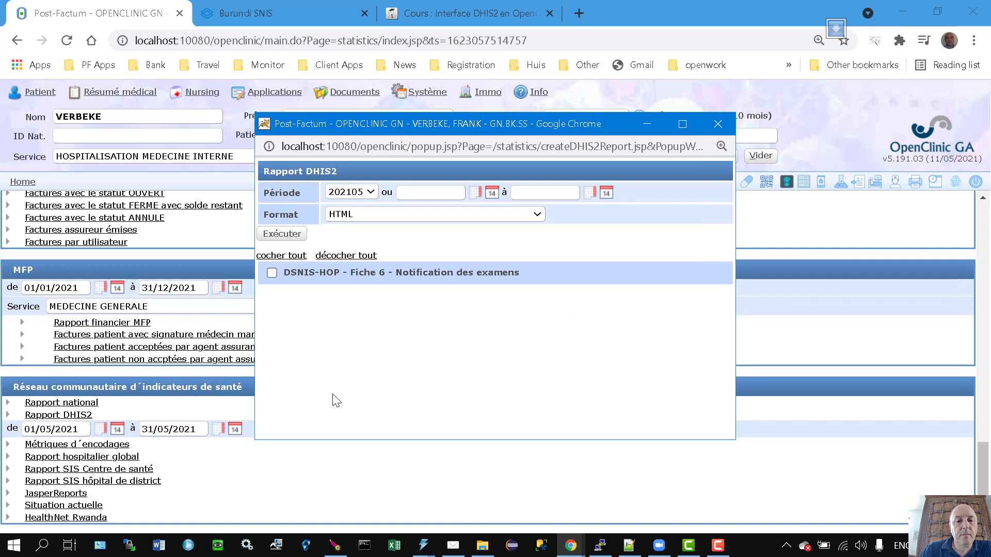
{"action": "left_click", "coordinate": [272, 273]}
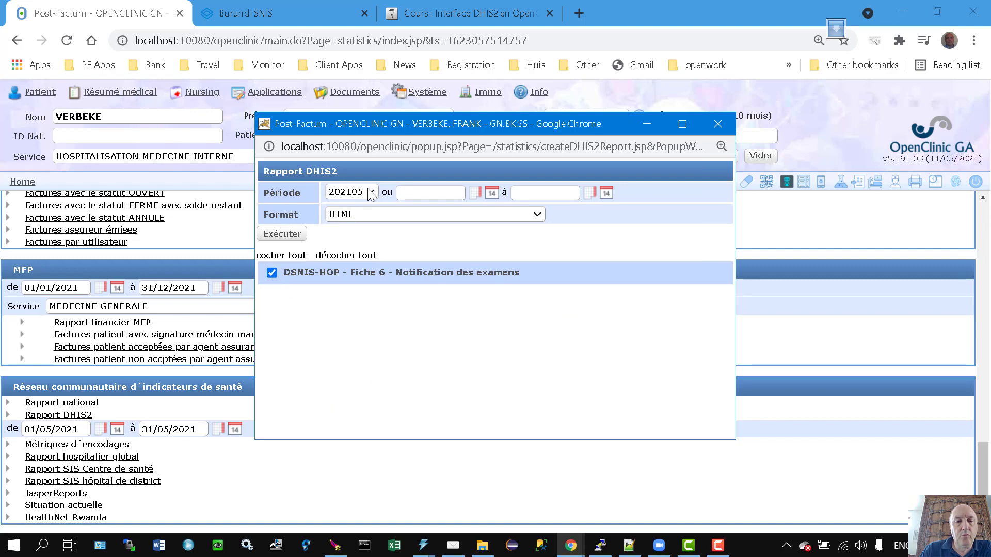
{"action": "left_click", "coordinate": [366, 193]}
{"action": "left_click", "coordinate": [356, 209]}
{"action": "left_click", "coordinate": [281, 234]}
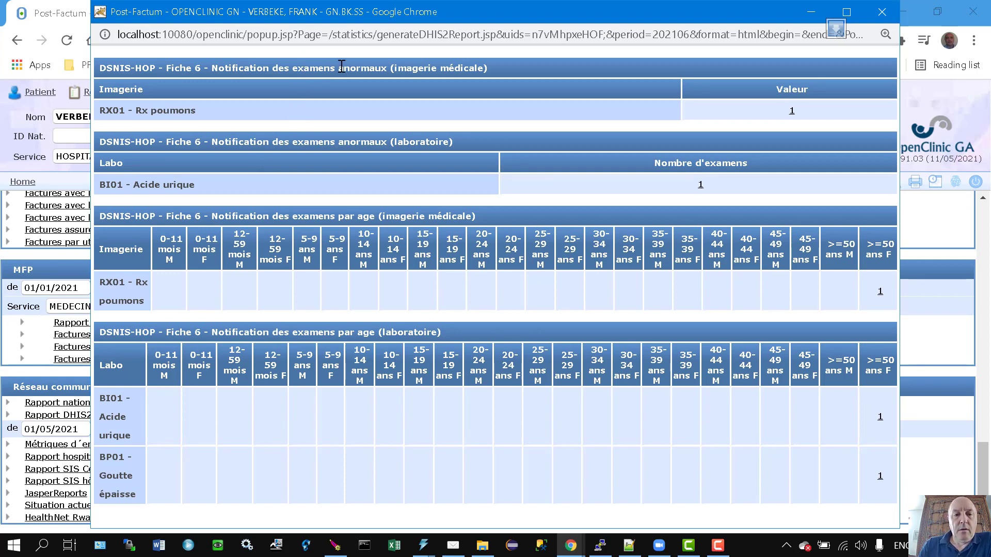
Review the imaging and lab abnormal-results and by-age section titles, then close the report.
{"action": "left_click_drag", "start_coordinate": [308, 72], "coordinate": [426, 69]}
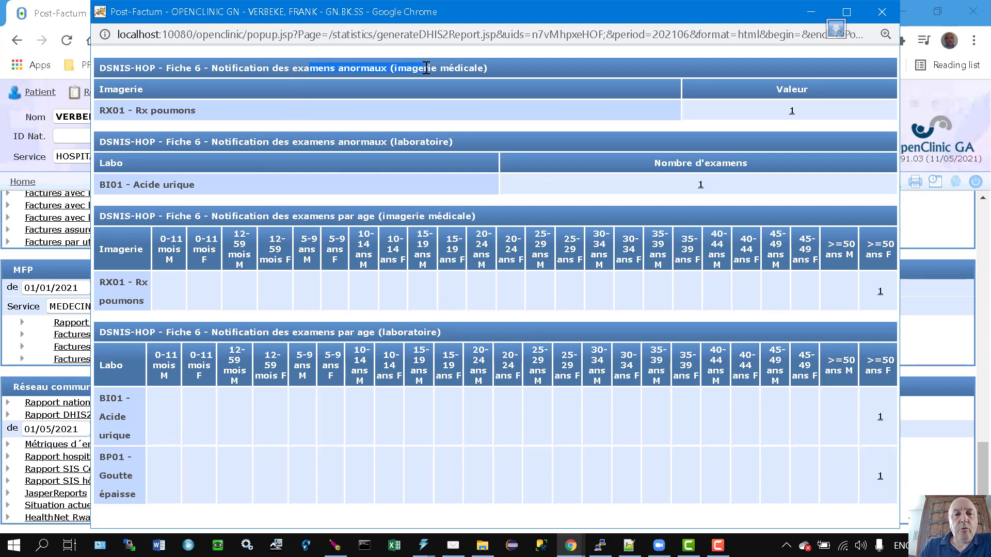
{"action": "left_click", "coordinate": [537, 76]}
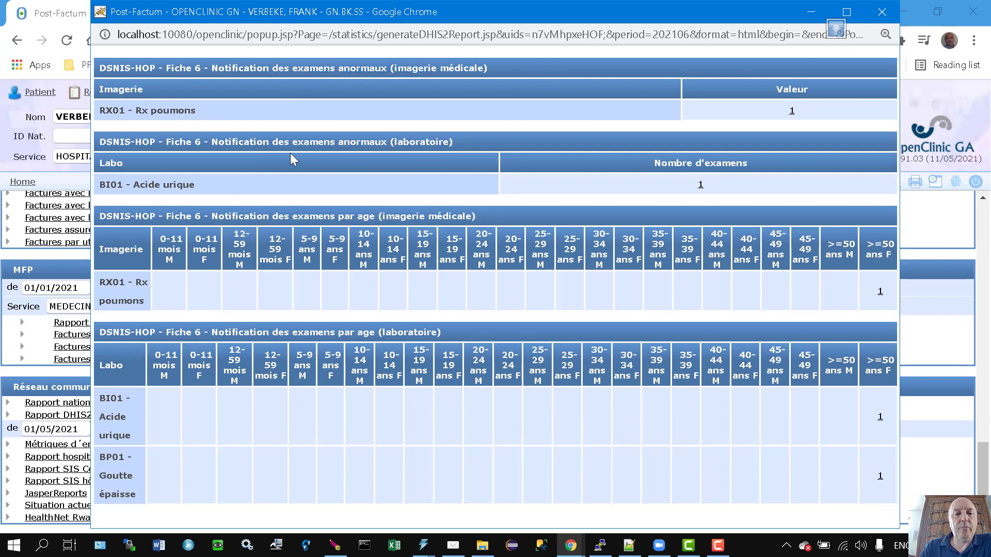
{"action": "left_click_drag", "start_coordinate": [308, 142], "coordinate": [467, 144]}
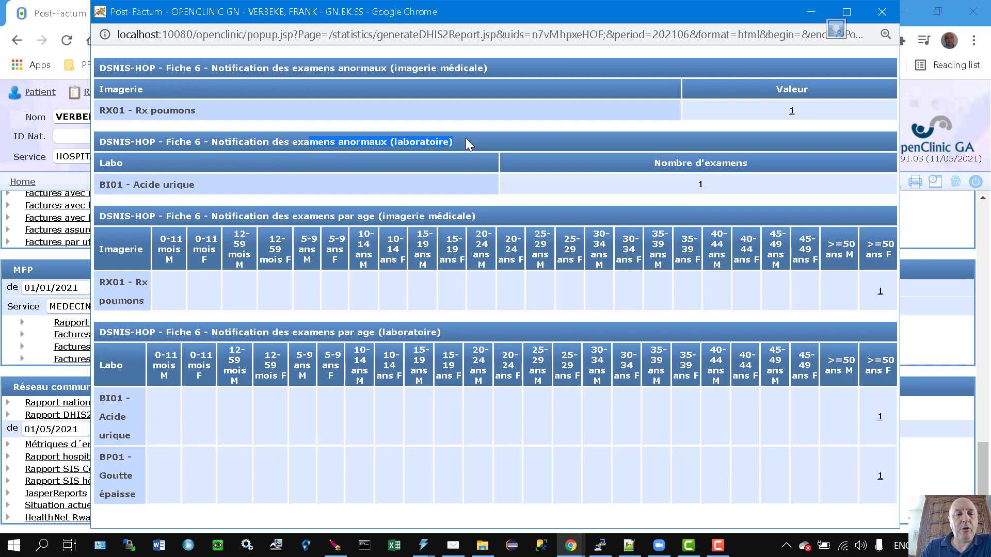
{"action": "left_click", "coordinate": [355, 155]}
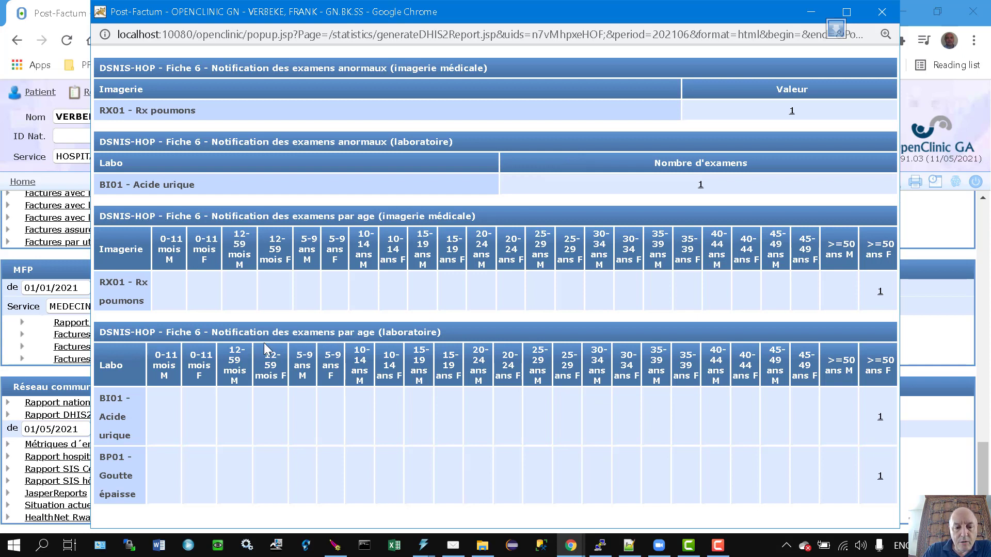
{"action": "left_click_drag", "start_coordinate": [241, 332], "coordinate": [416, 395]}
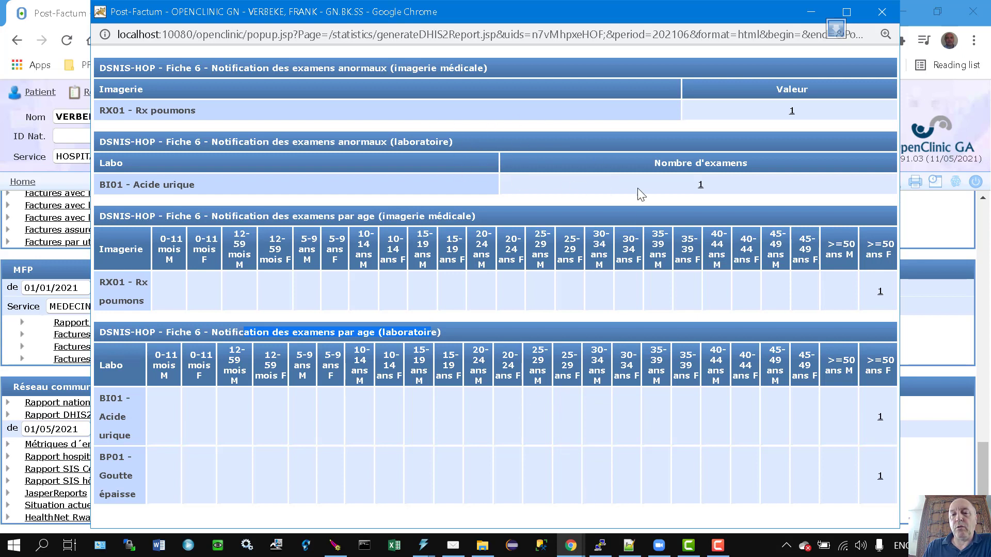
{"action": "left_click", "coordinate": [555, 182]}
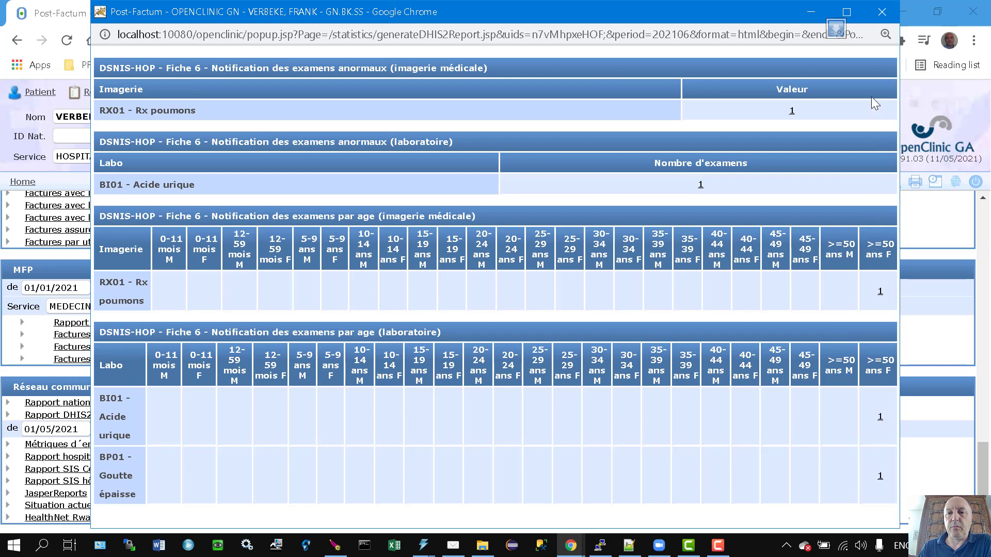
{"action": "left_click", "coordinate": [881, 12]}
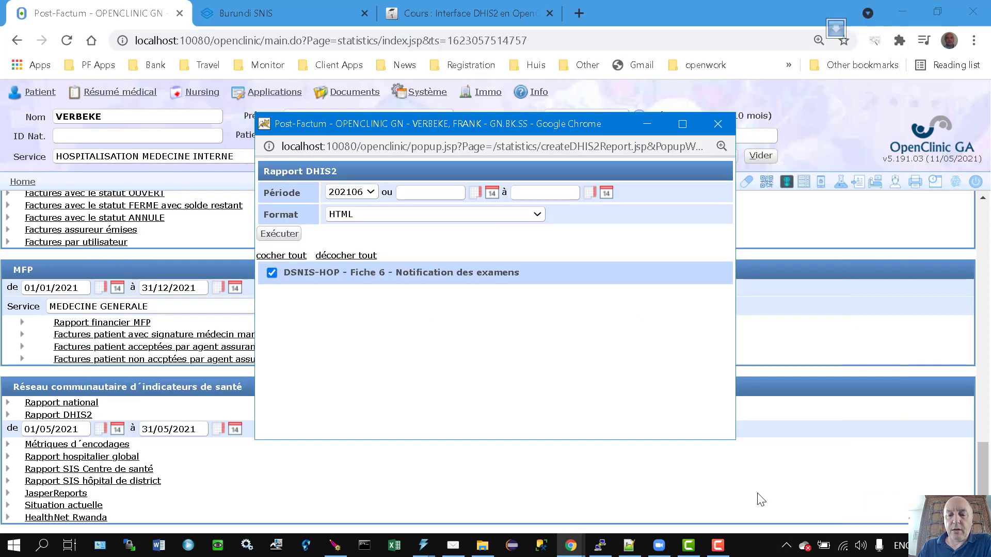
Glance at test.xml's Fiche 6 lab dataset in Notepad++, then bring back OpenClinic GA in Chrome.
{"action": "left_click", "coordinate": [628, 546]}
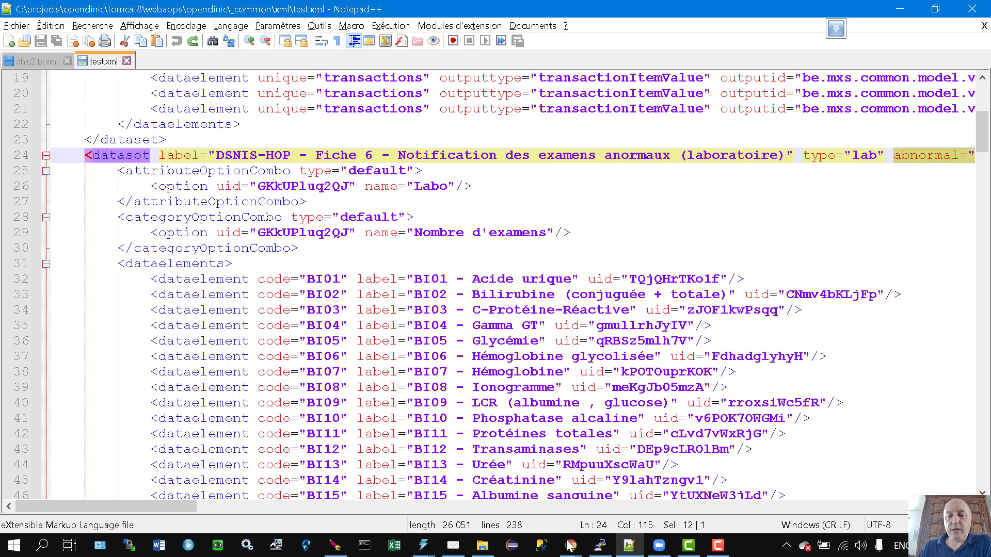
{"action": "mouse_move", "coordinate": [571, 550]}
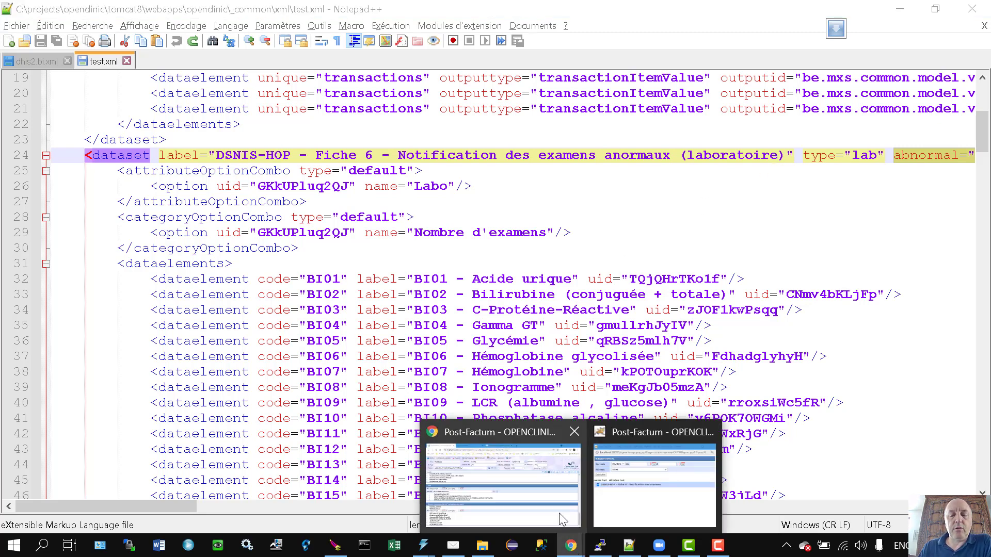
{"action": "left_click", "coordinate": [550, 485]}
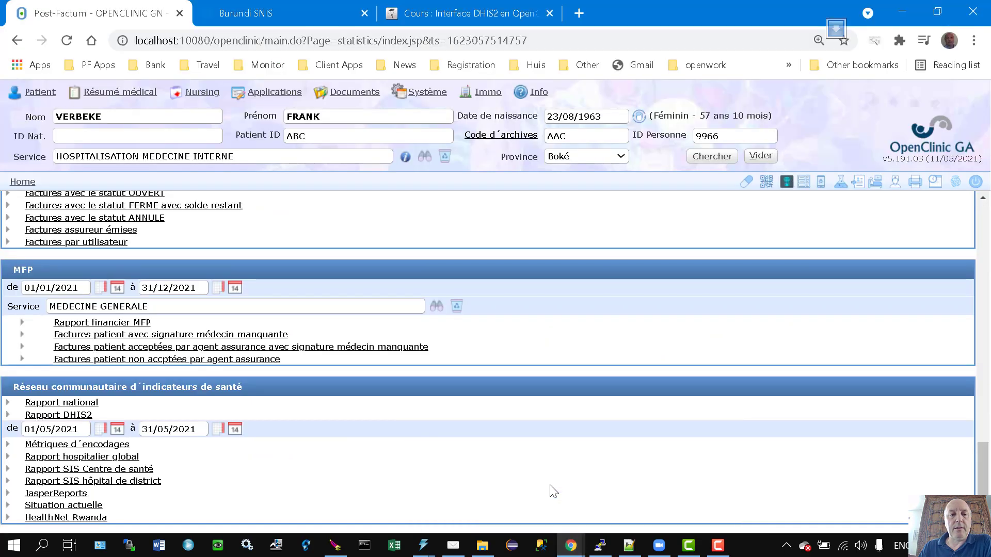
On the Burundi SNIS page, inspect the Plasmodium row from falciparum to vivax without changes.
{"action": "left_click", "coordinate": [281, 14]}
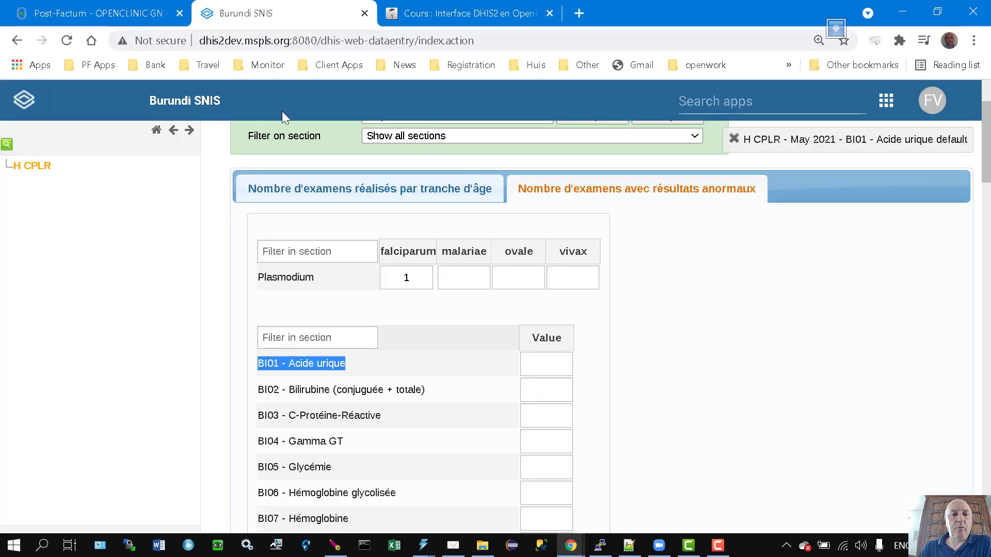
{"action": "scroll", "coordinate": [349, 268], "scroll_direction": "up", "scroll_amount": 2}
{"action": "scroll", "coordinate": [345, 247], "scroll_direction": "down", "scroll_amount": 3}
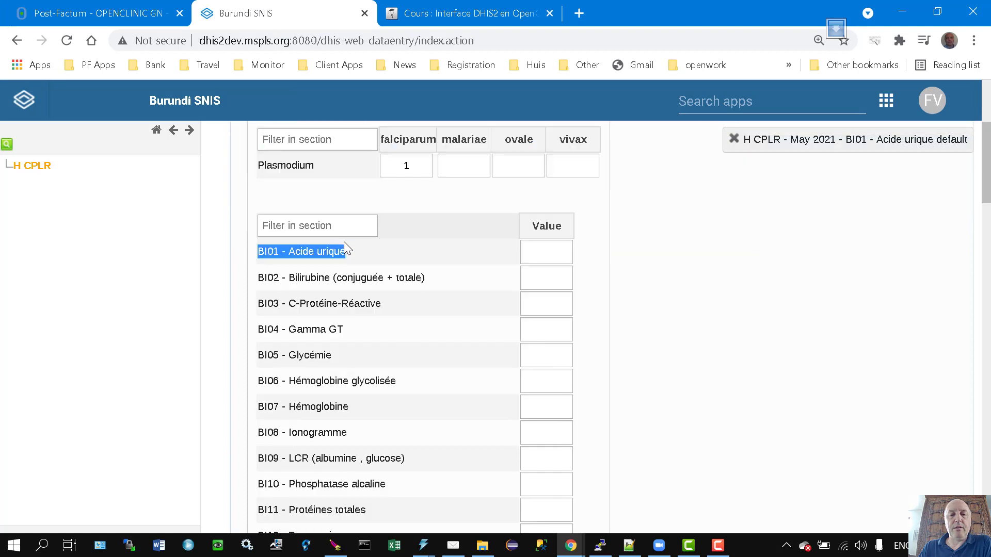
{"action": "scroll", "coordinate": [344, 241], "scroll_direction": "up", "scroll_amount": 1}
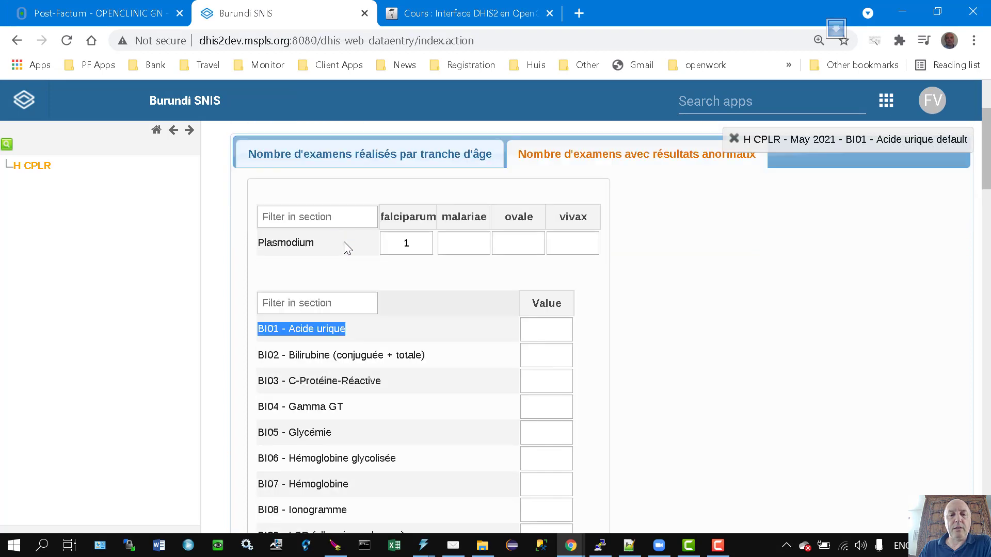
{"action": "left_click", "coordinate": [265, 216]}
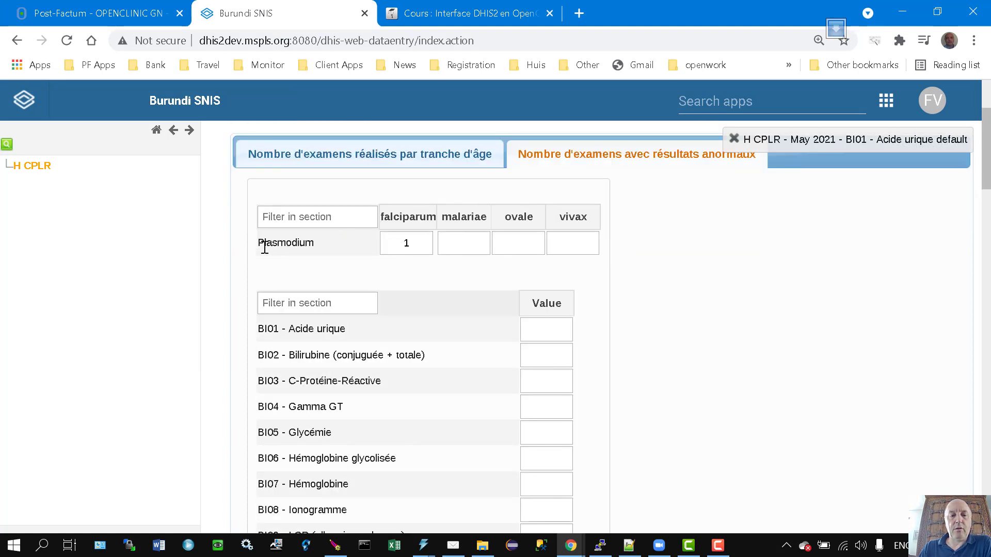
{"action": "left_click_drag", "start_coordinate": [264, 244], "coordinate": [480, 238]}
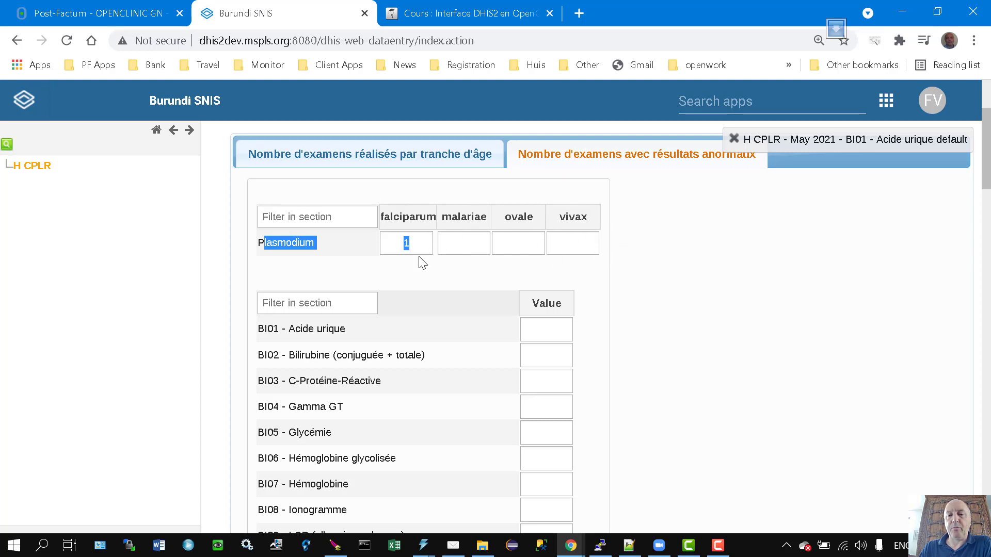
{"action": "key", "text": "Tab"}
{"action": "key", "text": "Tab"}
{"action": "key", "text": "Tab"}
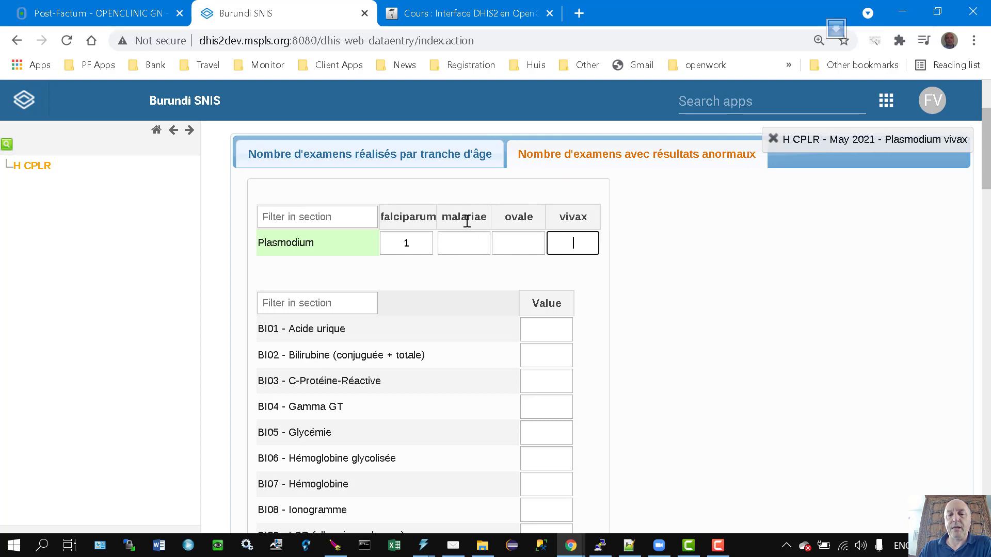
{"action": "left_click", "coordinate": [520, 219]}
{"action": "left_click", "coordinate": [579, 241]}
{"action": "left_click", "coordinate": [628, 155]}
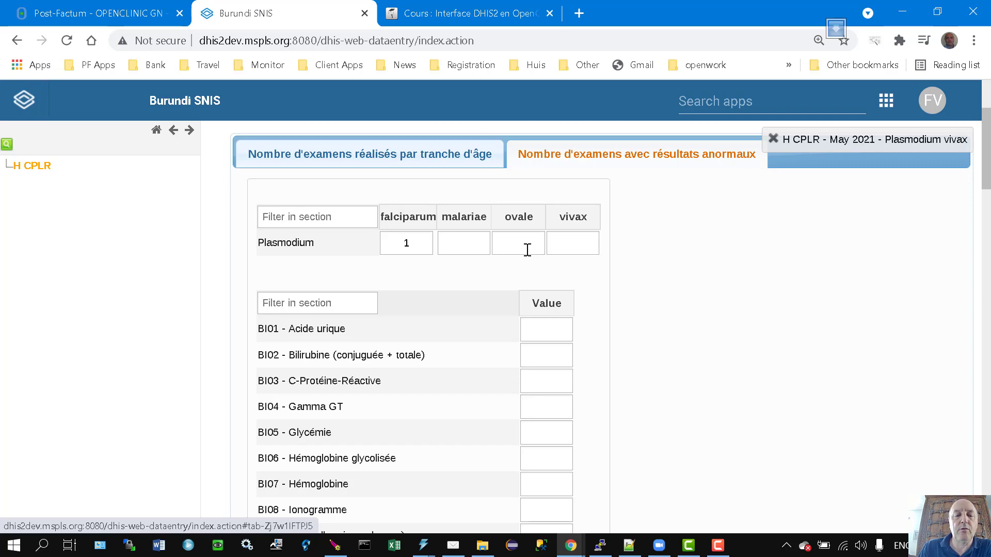
Check the Plasmodium malariae, ovale and vivax cells, leaving them unchanged.
{"action": "scroll", "coordinate": [486, 315], "scroll_direction": "down", "scroll_amount": 6}
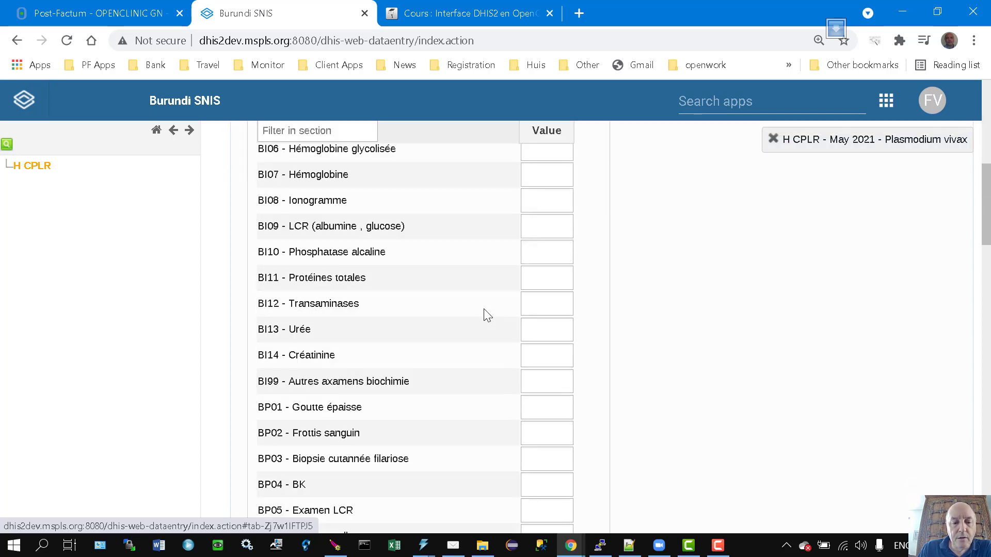
{"action": "scroll", "coordinate": [485, 307], "scroll_direction": "up", "scroll_amount": 7}
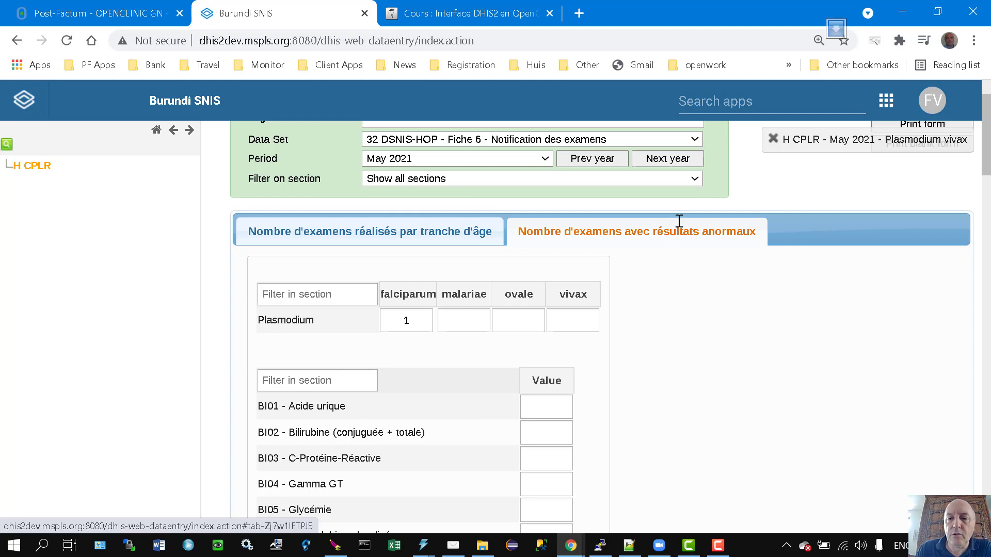
{"action": "scroll", "coordinate": [672, 222], "scroll_direction": "down", "scroll_amount": 1}
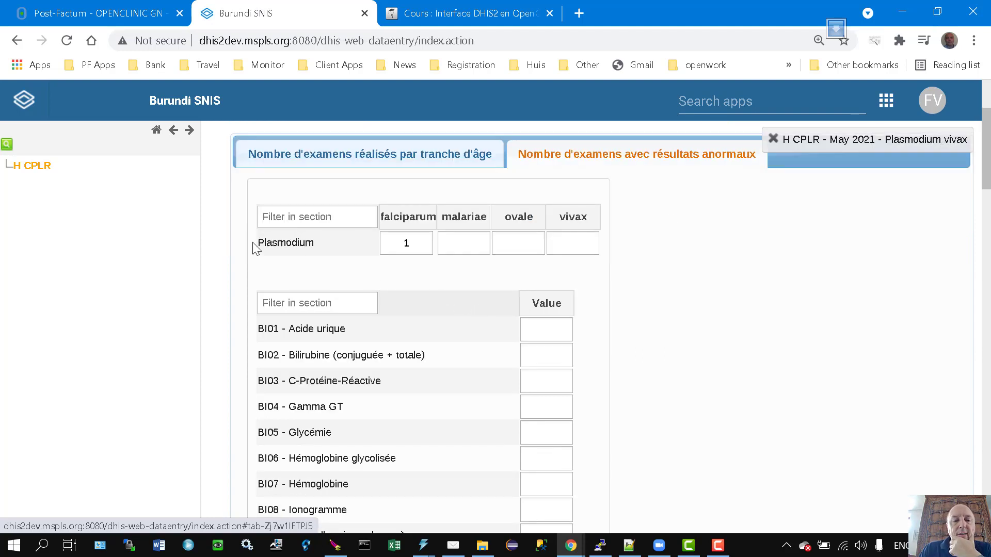
{"action": "left_click", "coordinate": [475, 244]}
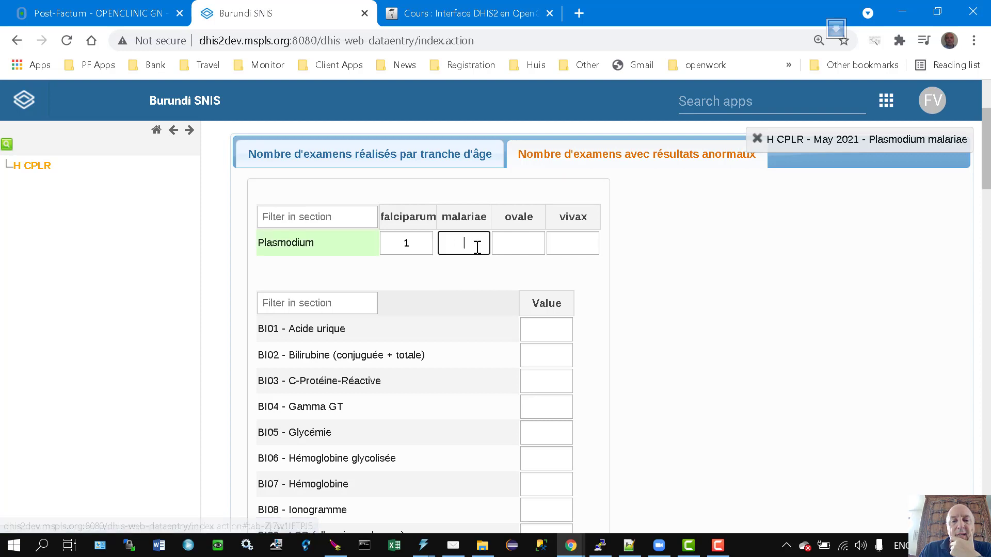
{"action": "left_click", "coordinate": [518, 243]}
{"action": "left_click", "coordinate": [575, 244]}
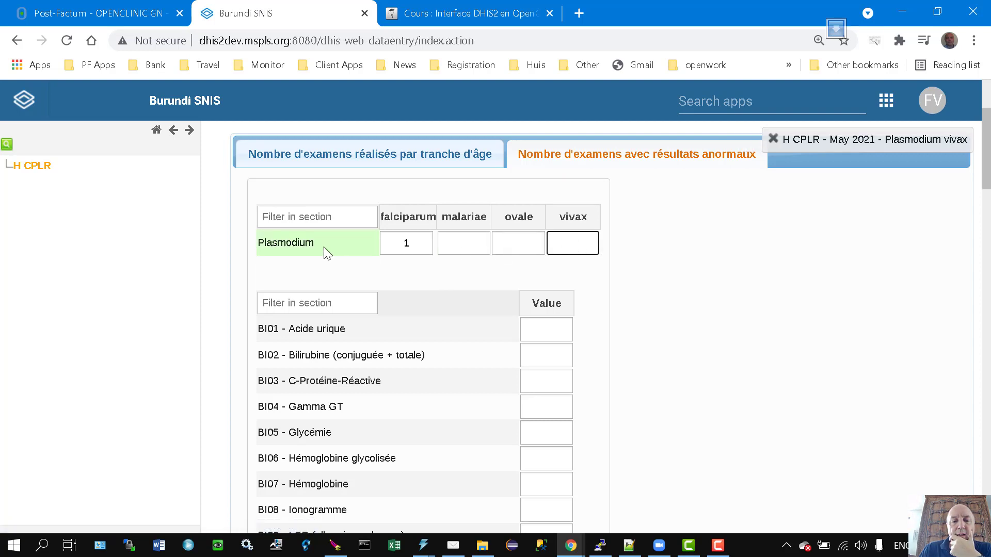
{"action": "scroll", "coordinate": [349, 368], "scroll_direction": "down", "scroll_amount": 5}
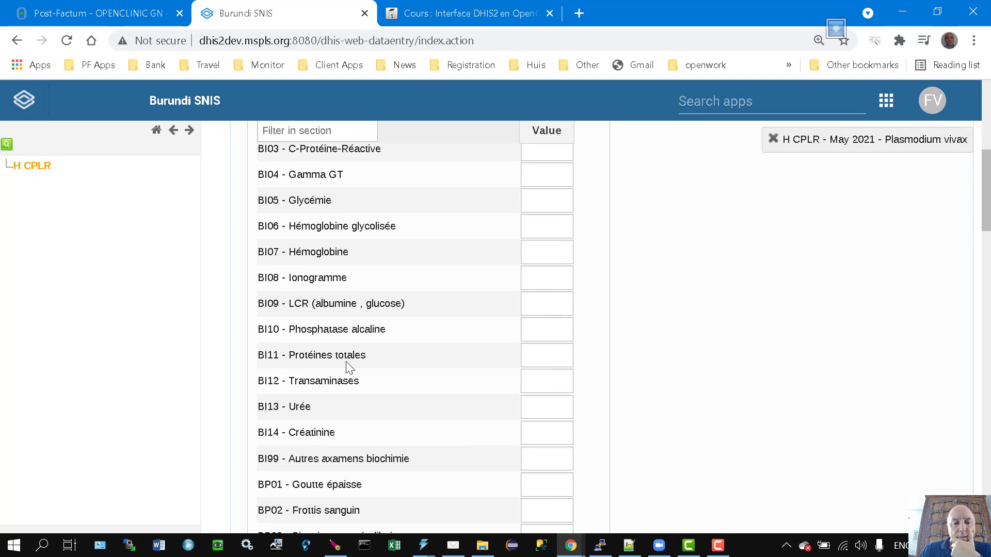
{"action": "scroll", "coordinate": [349, 367], "scroll_direction": "down", "scroll_amount": 2}
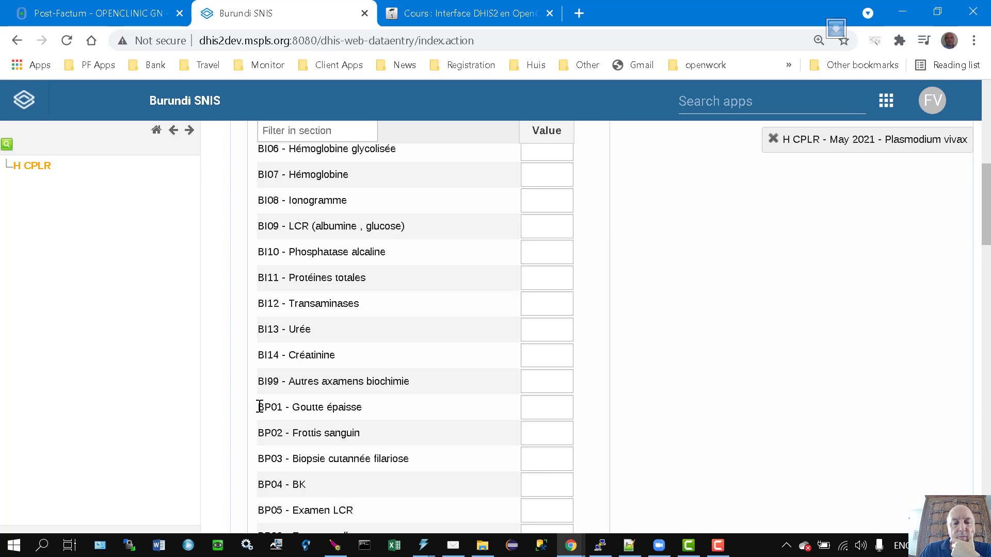
Review the BP01 - Goutte épaisse label and full Plasmodium species matrix, then return to test.xml.
{"action": "left_click_drag", "start_coordinate": [258, 407], "coordinate": [380, 404]}
{"action": "left_click", "coordinate": [384, 404]}
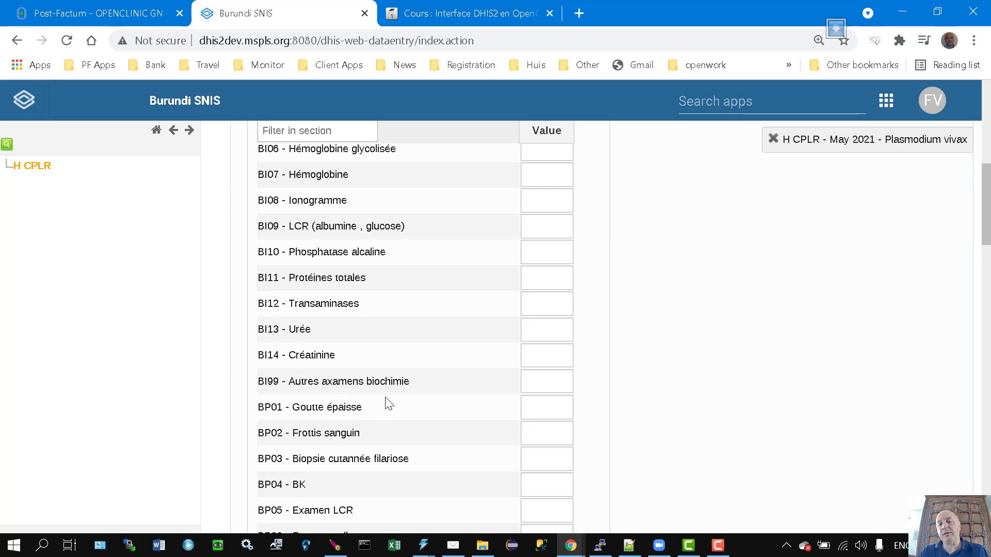
{"action": "scroll", "coordinate": [701, 382], "scroll_direction": "up", "scroll_amount": 5}
{"action": "scroll", "coordinate": [703, 382], "scroll_direction": "up", "scroll_amount": 2}
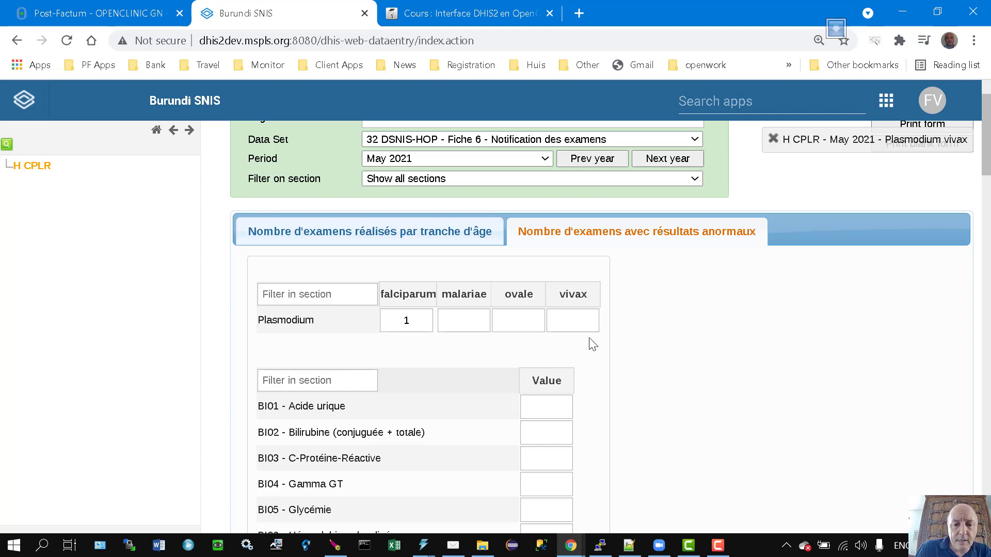
{"action": "left_click_drag", "start_coordinate": [453, 327], "coordinate": [294, 305]}
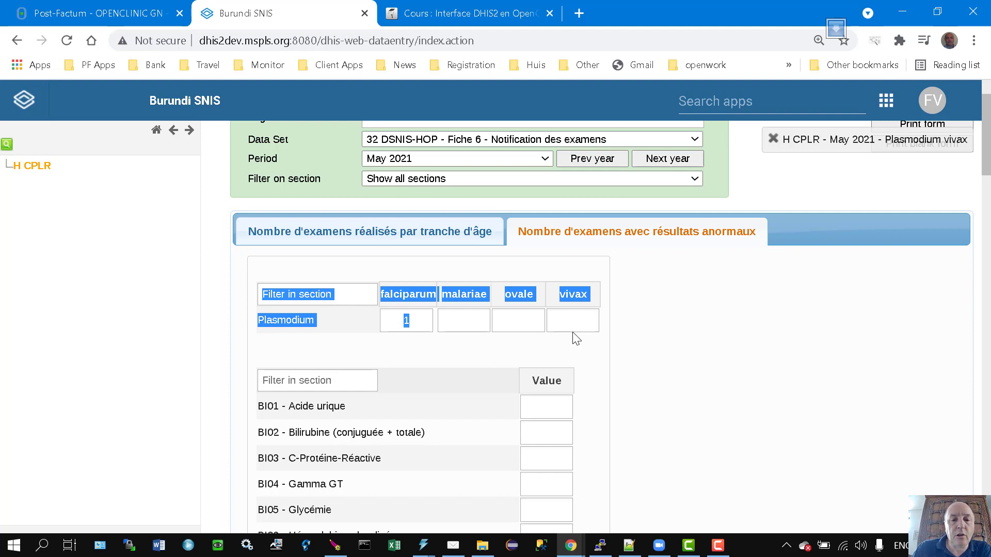
{"action": "left_click", "coordinate": [417, 324]}
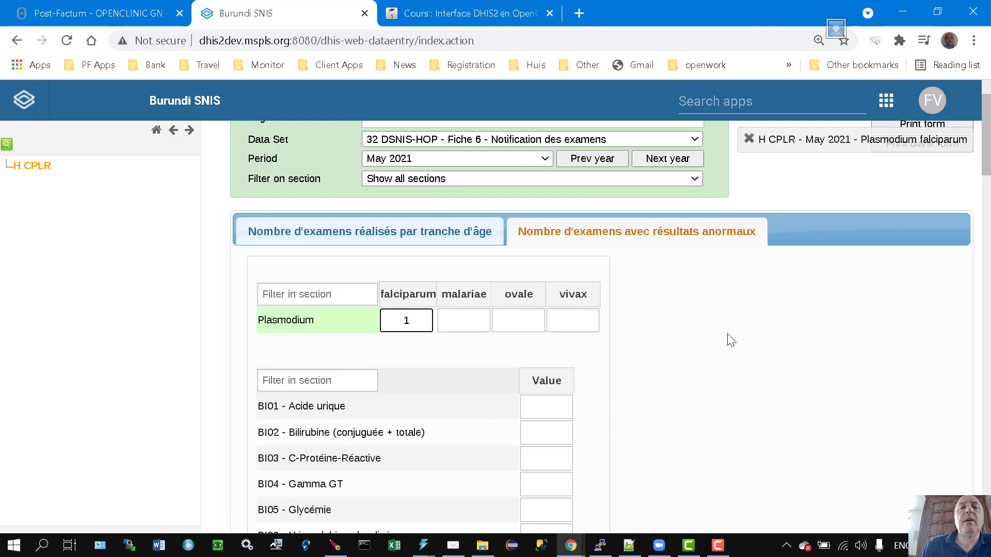
{"action": "left_click", "coordinate": [629, 546]}
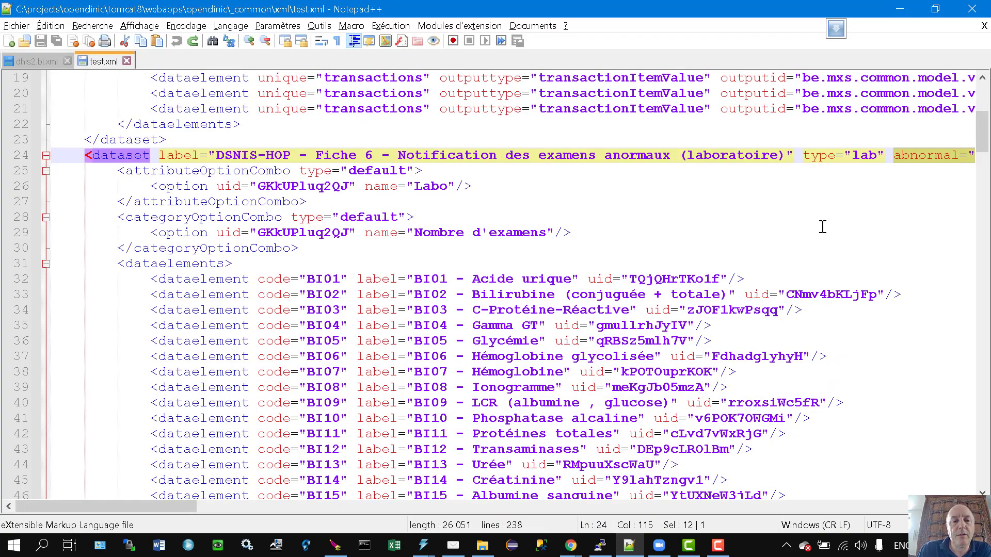
Duplicate the lab dataset opening line and add a </dataset> closing tag beneath the copy.
{"action": "left_click", "coordinate": [522, 156]}
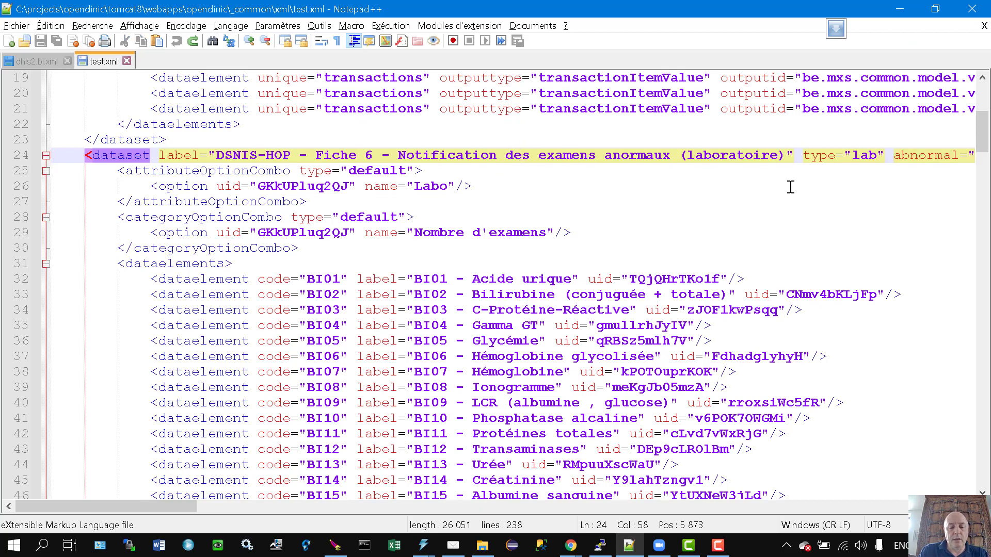
{"action": "key", "text": "Home"}
{"action": "key", "text": "shift+Down"}
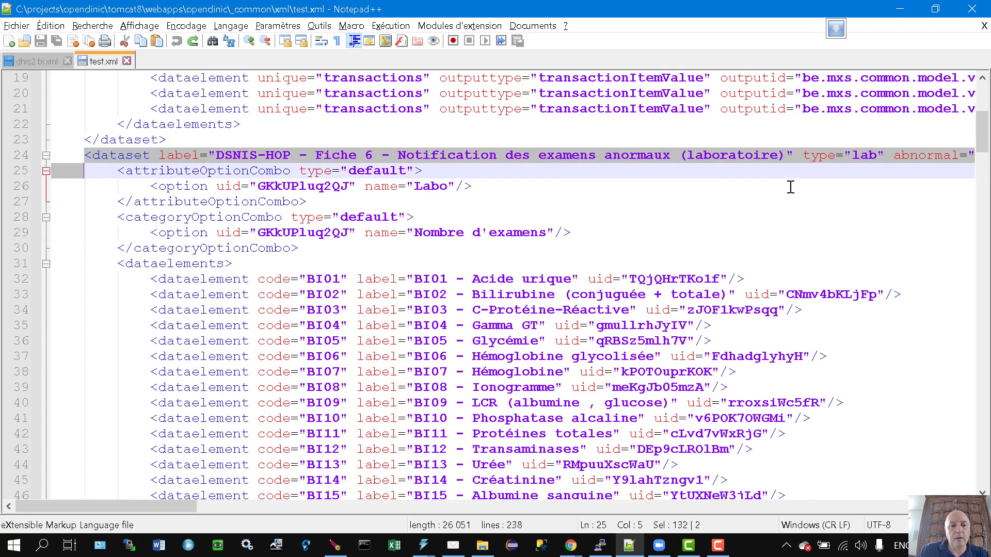
{"action": "key", "text": "shift+Up"}
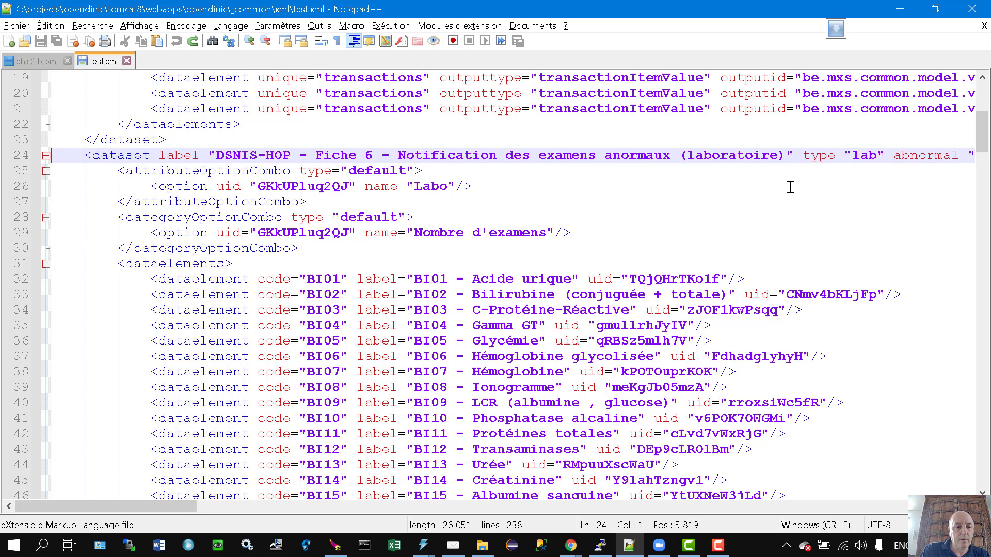
{"action": "key", "text": "shift+Down"}
{"action": "key", "text": "ctrl+c"}
{"action": "key", "text": "shift+Up"}
{"action": "key", "text": "ctrl+v"}
{"action": "key", "text": "Return"}
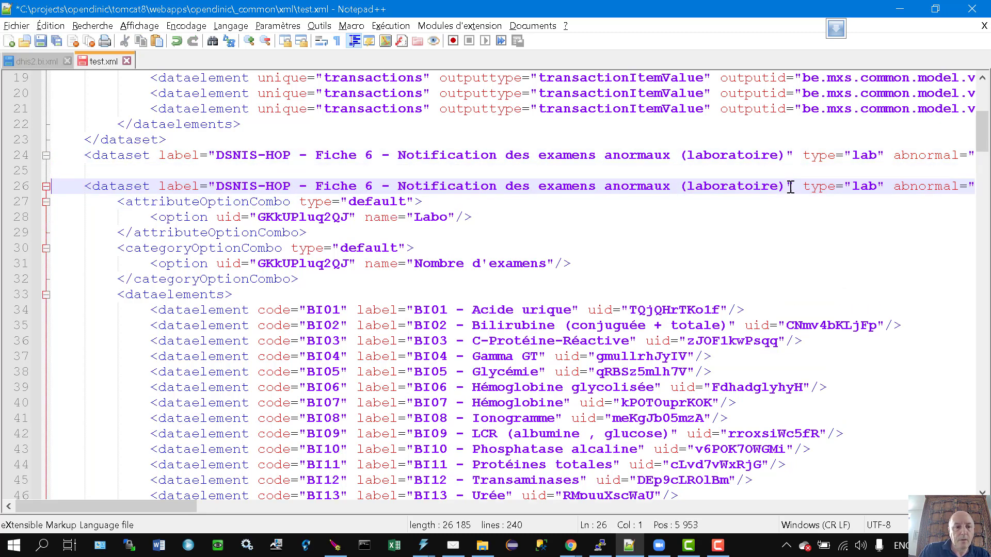
{"action": "key", "text": "Up"}
{"action": "type", "text": "<"}
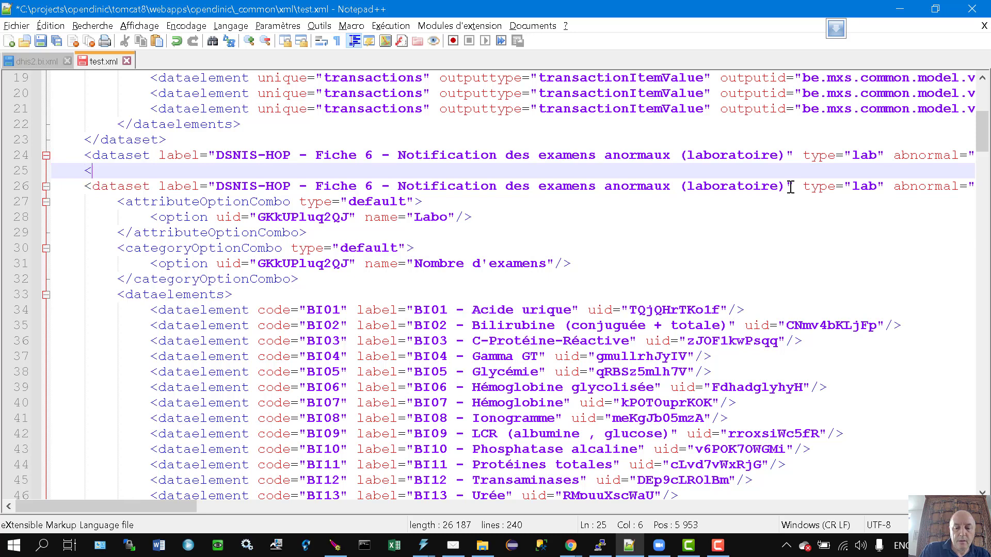
{"action": "type", "text": "/"}
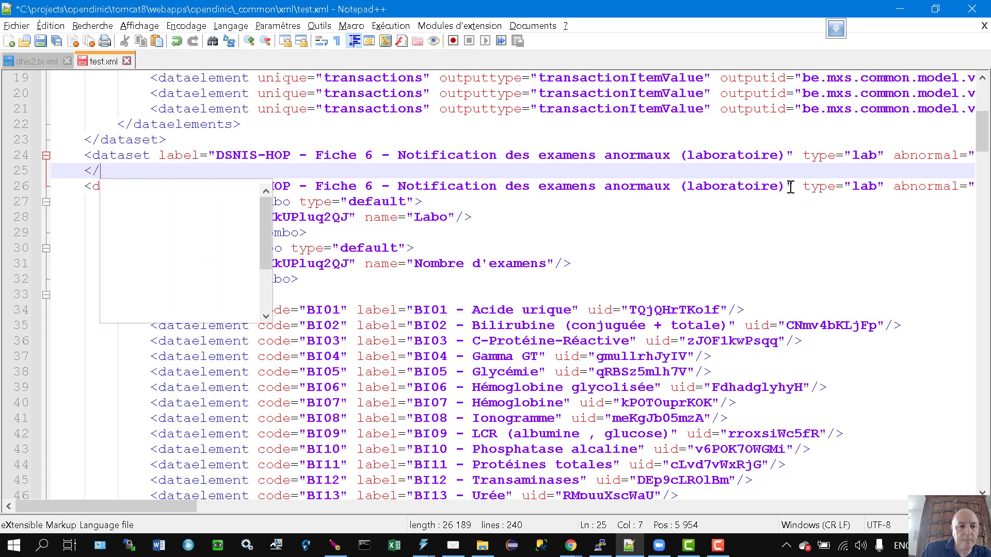
{"action": "type", "text": "dataset"}
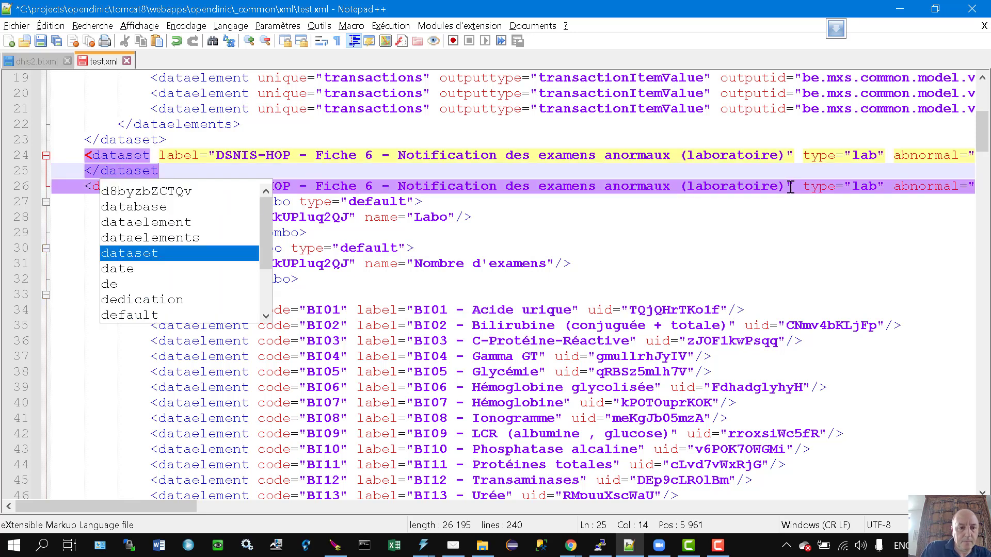
{"action": "type", "text": ">"}
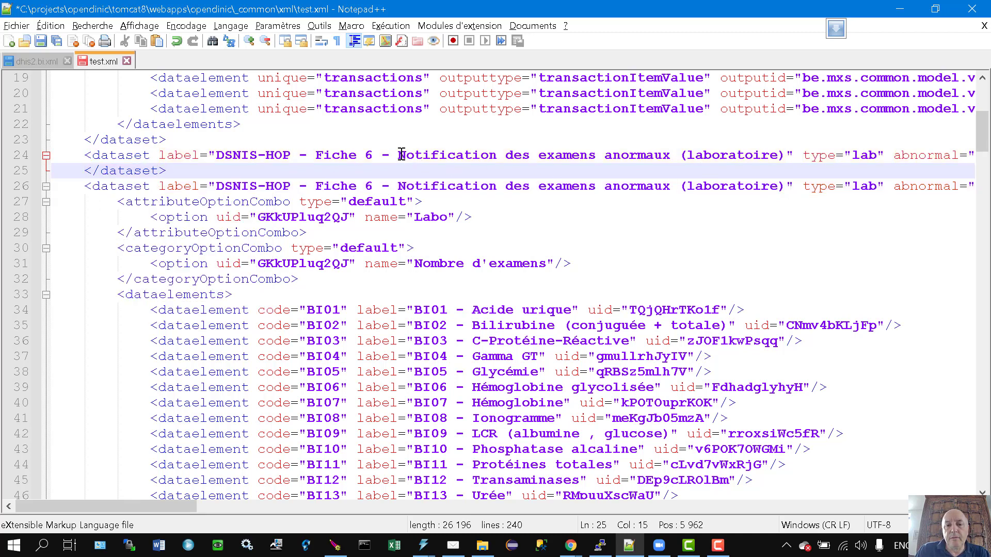
Replace the copied label 'Notification des examens anormaux (laboratoire)' with Plasmodium wording.
{"action": "left_click_drag", "start_coordinate": [545, 154], "coordinate": [784, 155]}
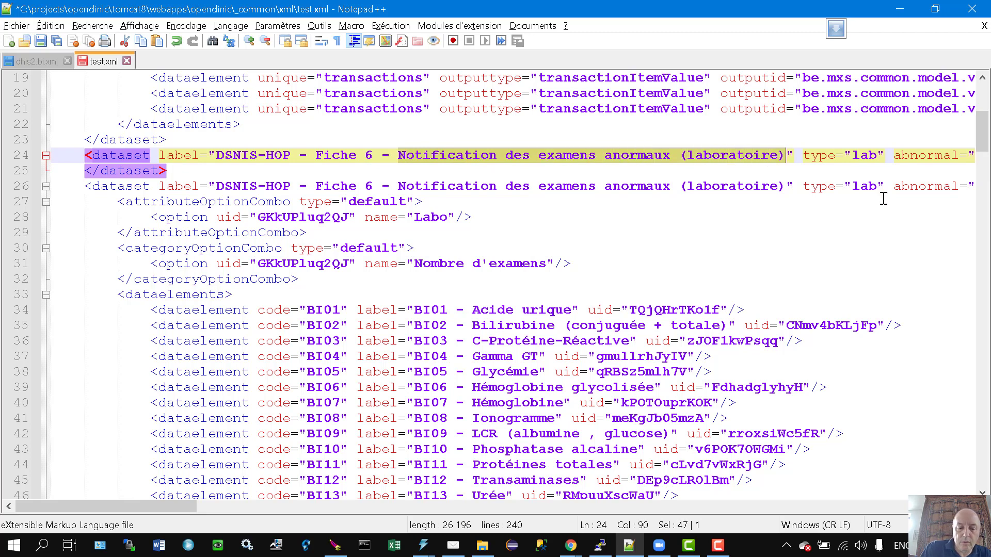
{"action": "type", "text": "Plasm"}
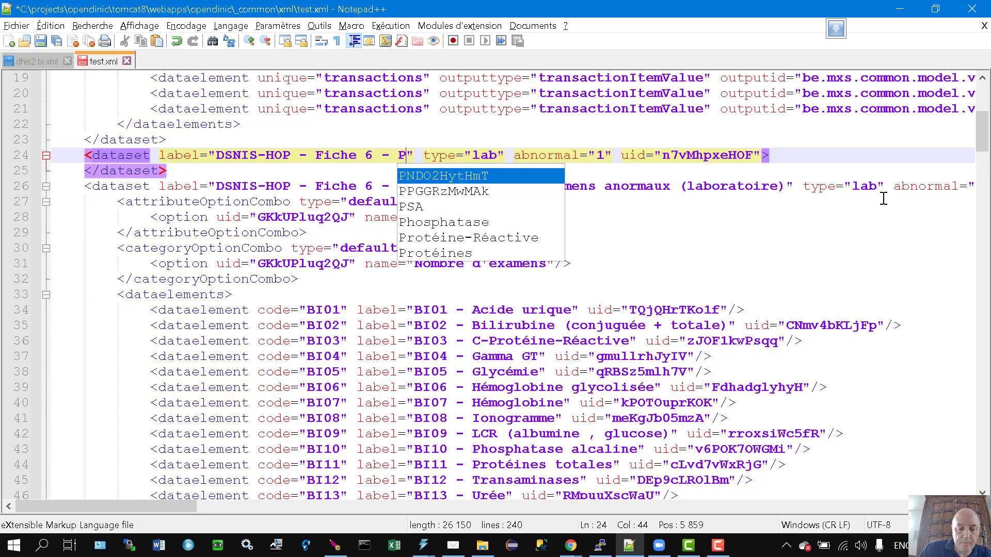
{"action": "type", "text": "odium"}
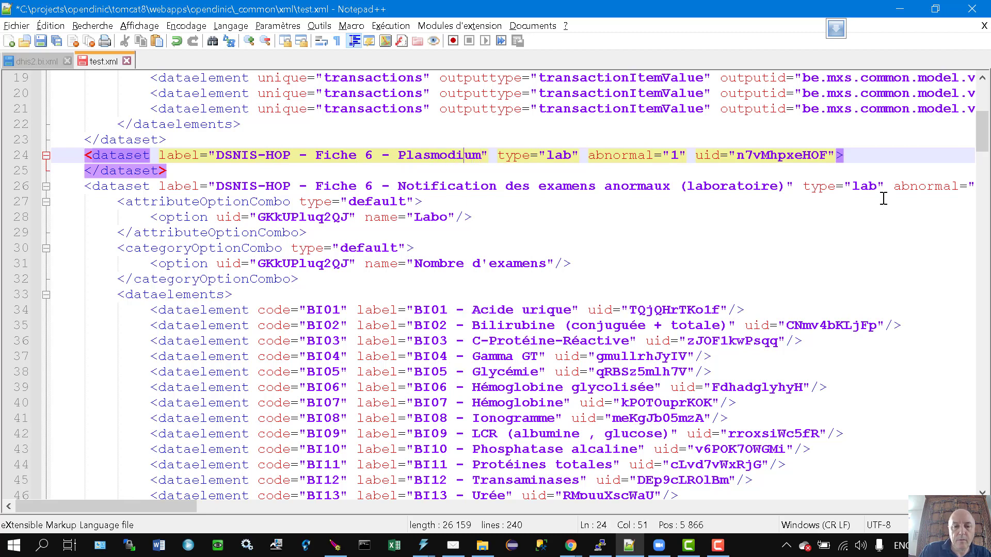
{"action": "key", "text": "Left"}
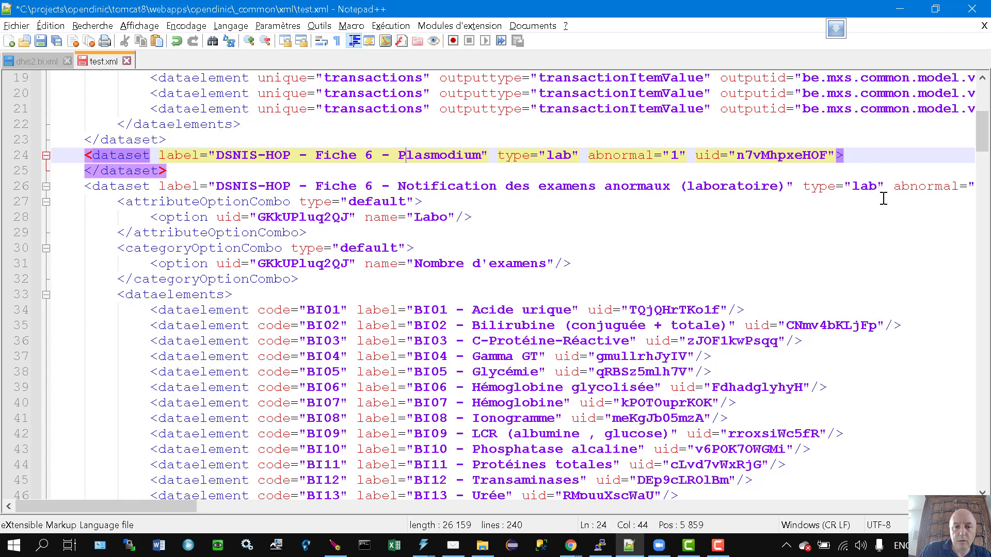
{"action": "key", "text": "BackSpace"}
{"action": "type", "text": "Types de"}
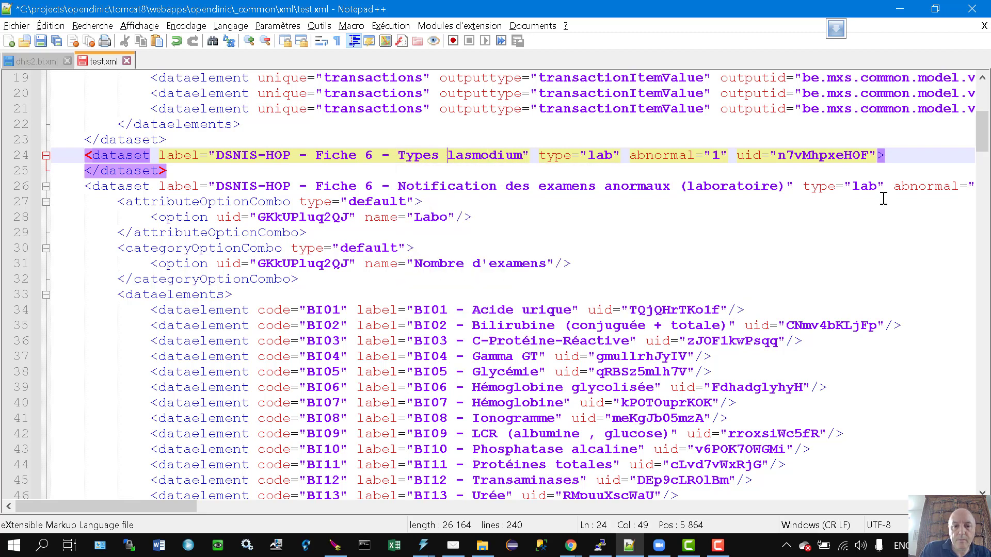
{"action": "type", "text": " p"}
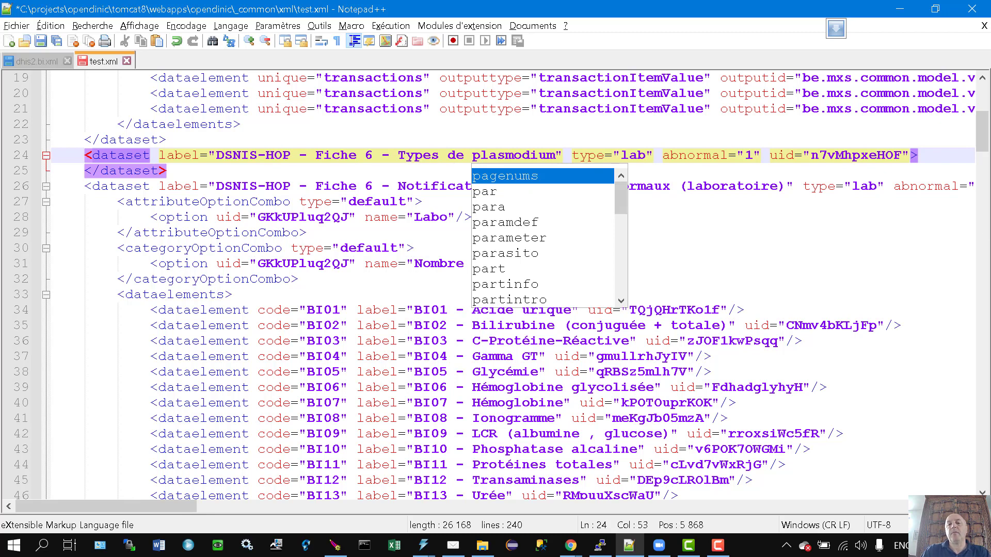
{"action": "left_click", "coordinate": [762, 226]}
Check the DHIS2 form's Plasmodium wording and finalize the label as 'DSNIS-HOP - Fiche 6 - Plasmodium'.
{"action": "key", "text": "alt+Tab"}
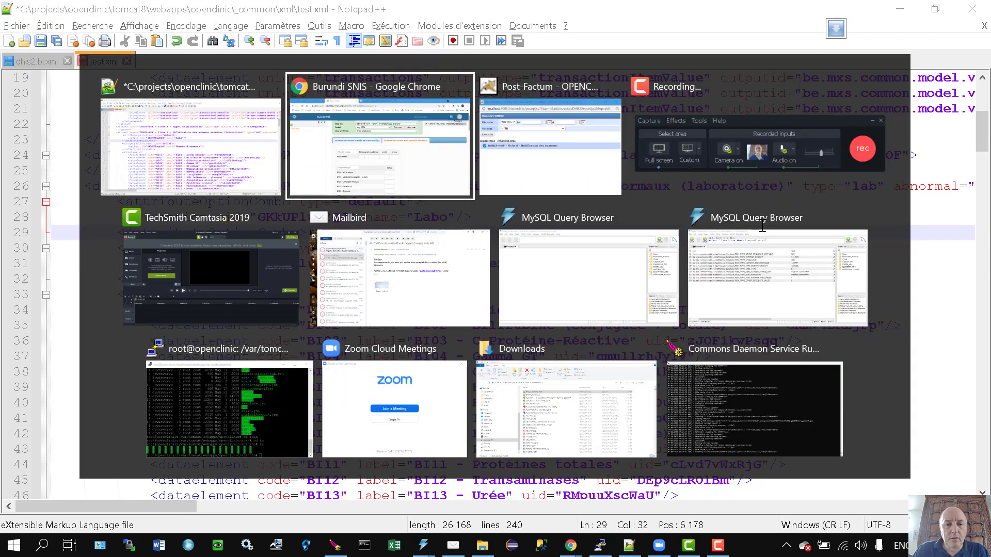
{"action": "left_click", "coordinate": [275, 319]}
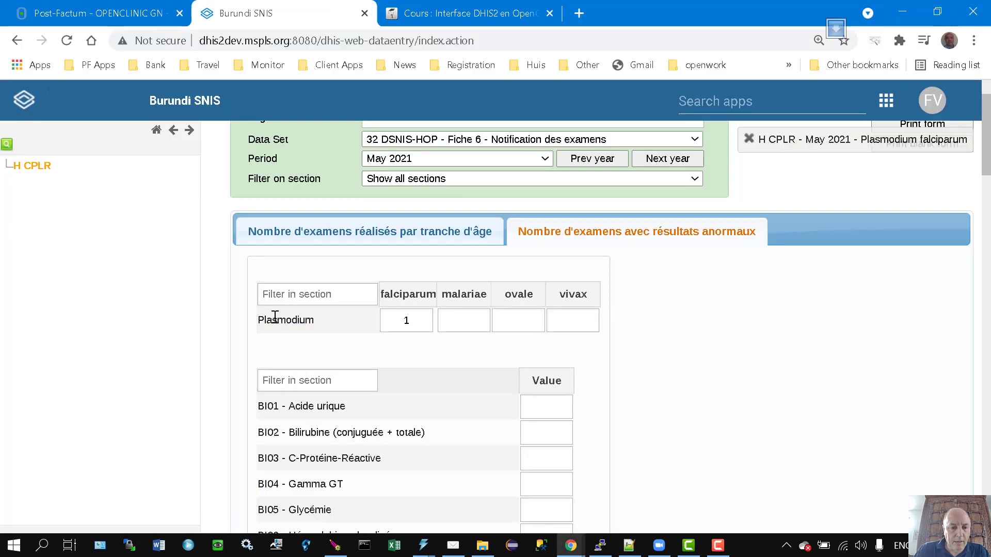
{"action": "double_click", "coordinate": [270, 319]}
{"action": "key", "text": "alt+Tab"}
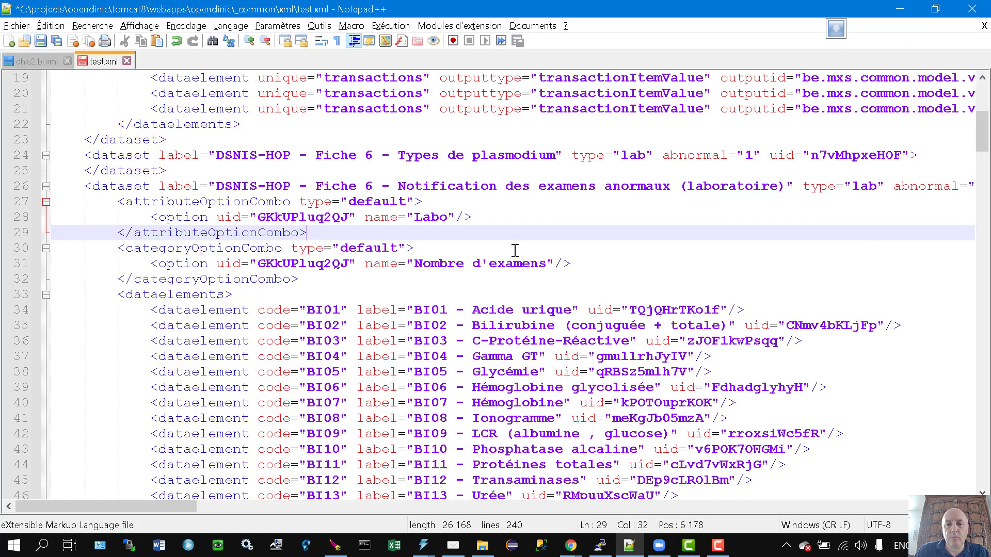
{"action": "left_click_drag", "start_coordinate": [397, 155], "coordinate": [480, 155]}
{"action": "type", "text": "P"}
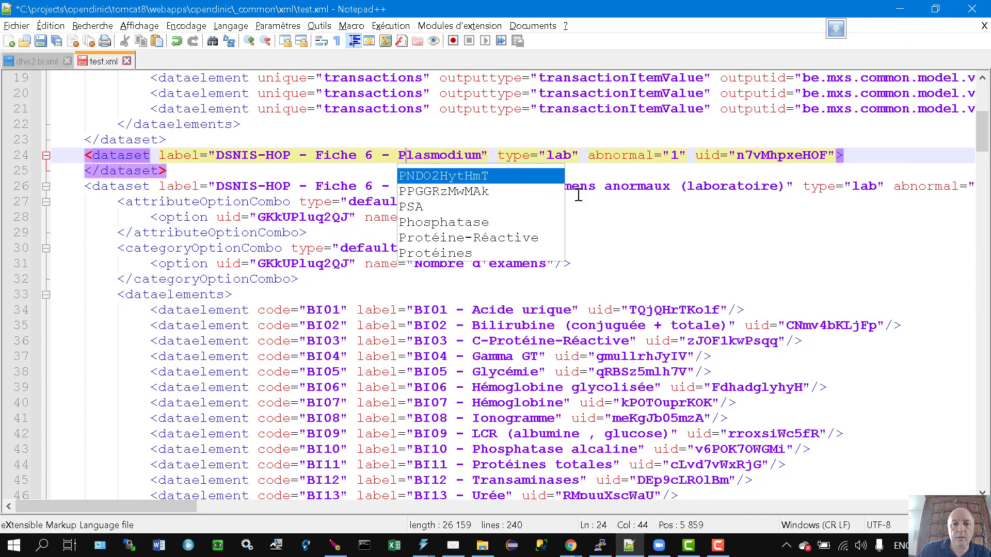
{"action": "left_click", "coordinate": [655, 187]}
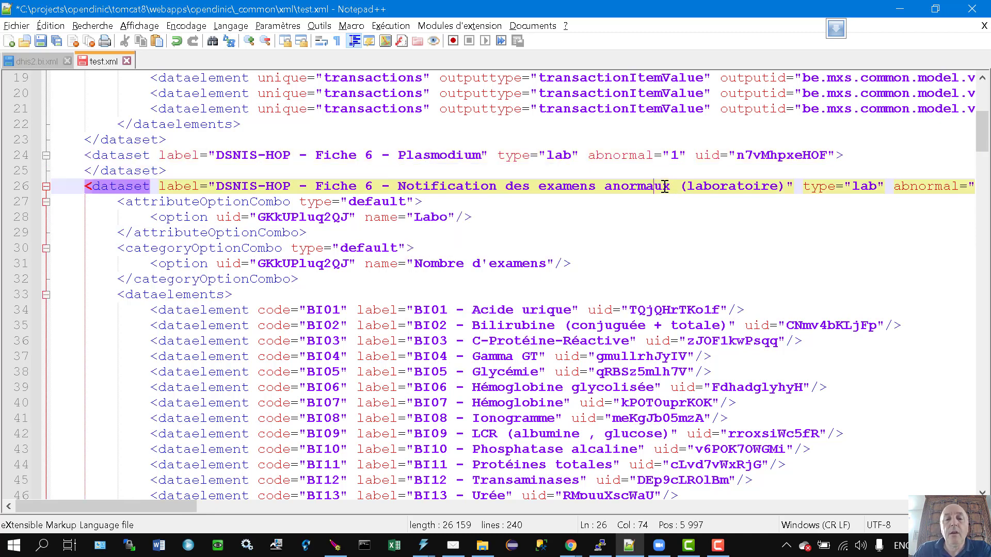
Remove the abnormal attribute from the Plasmodium dataset line.
{"action": "left_click", "coordinate": [562, 156]}
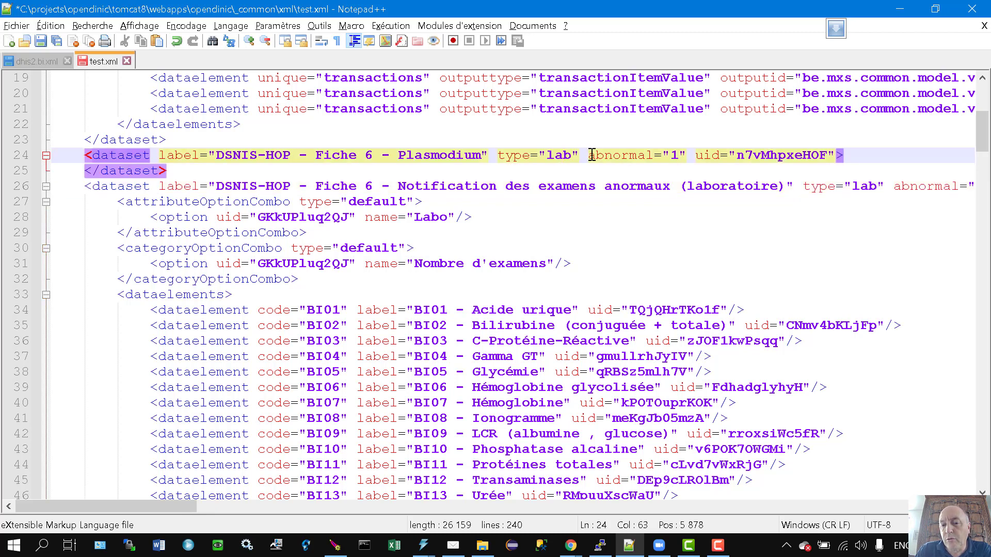
{"action": "left_click_drag", "start_coordinate": [589, 155], "coordinate": [685, 156]}
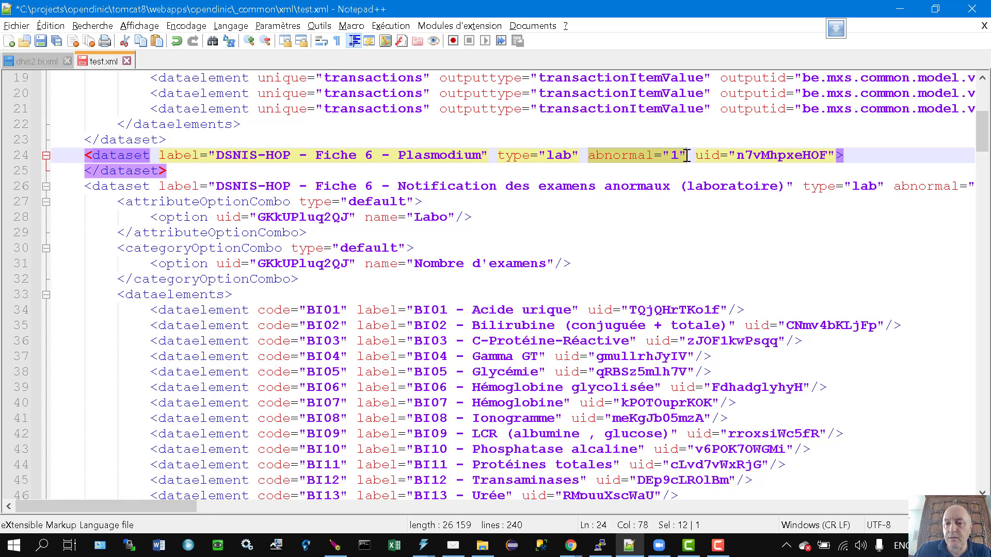
{"action": "key", "text": "Delete"}
{"action": "key", "text": "Delete"}
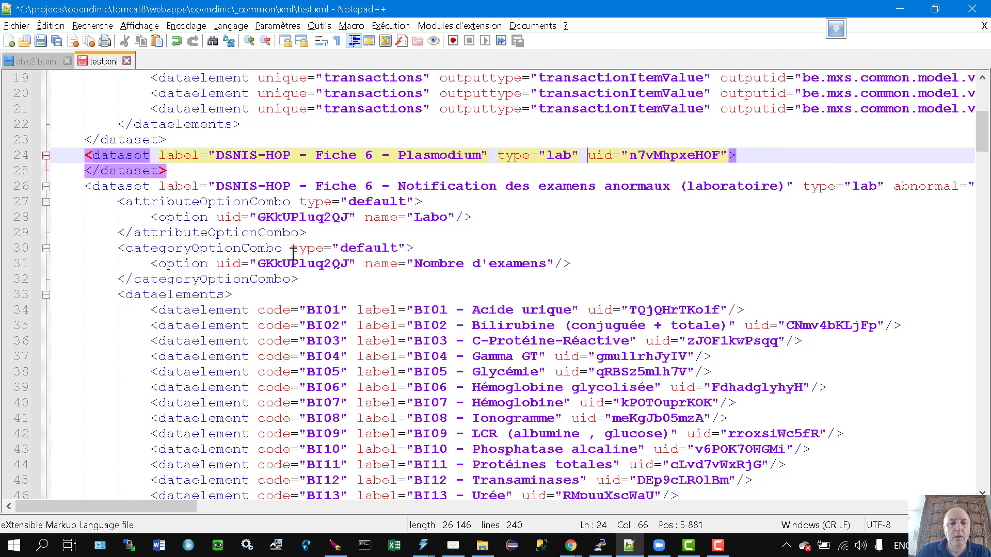
Copy the lab dataset's Labo attributeOptionCombo block into the Plasmodium dataset.
{"action": "left_click", "coordinate": [368, 198]}
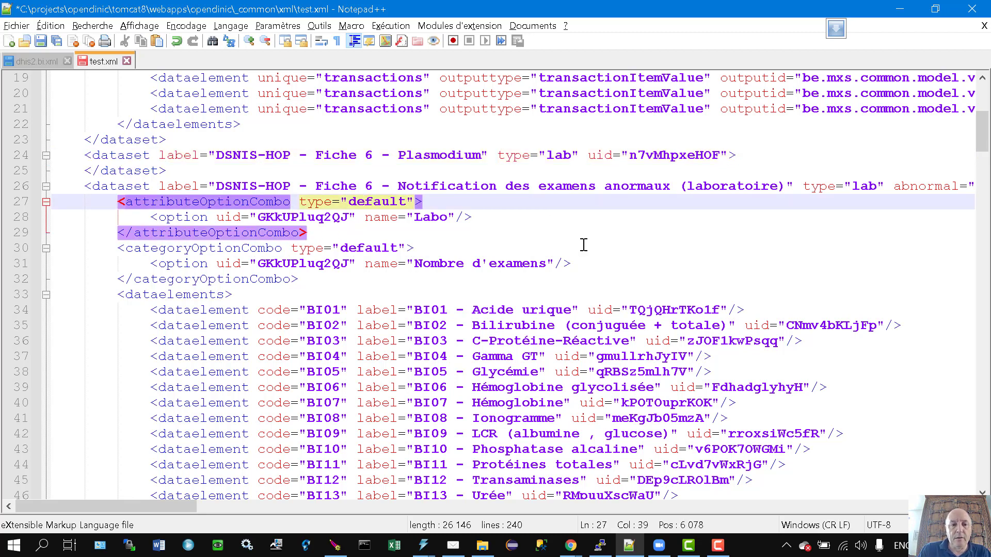
{"action": "key", "text": "Home"}
{"action": "key", "text": "Home"}
{"action": "key", "text": "shift+Down"}
{"action": "key", "text": "shift+Down"}
{"action": "key", "text": "shift+Down"}
{"action": "key", "text": "ctrl+c"}
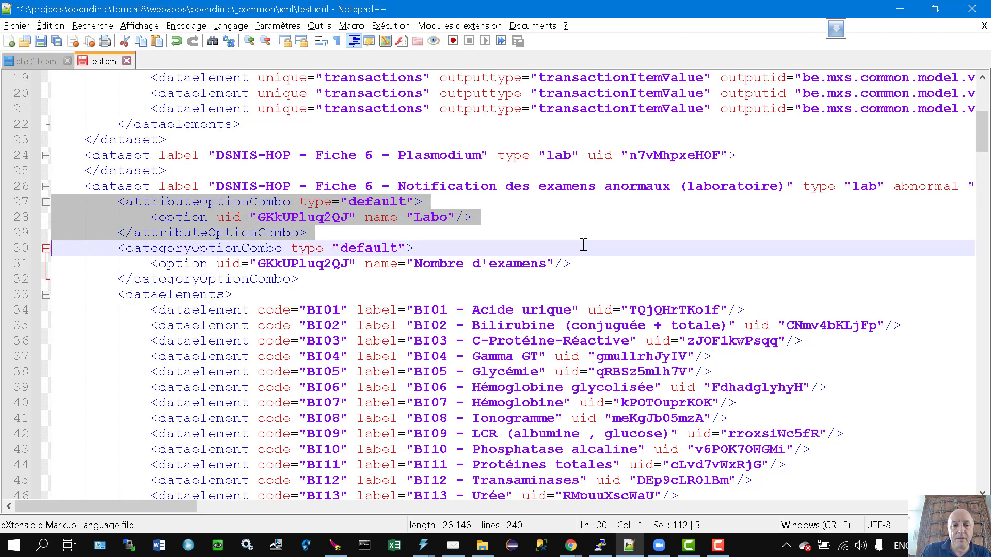
{"action": "key", "text": "Up"}
{"action": "key", "text": "Up"}
{"action": "key", "text": "Up"}
{"action": "key", "text": "Up"}
{"action": "key", "text": "Up"}
{"action": "key", "text": "ctrl+v"}
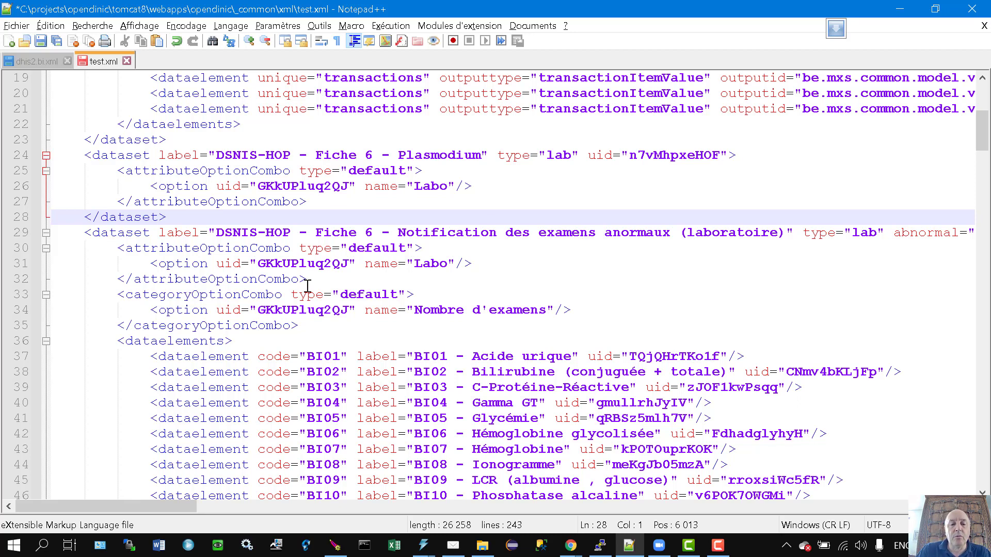
Copy the lab dataset's Nombre d'examens categoryOptionCombo block into the Plasmodium dataset.
{"action": "left_click", "coordinate": [437, 294]}
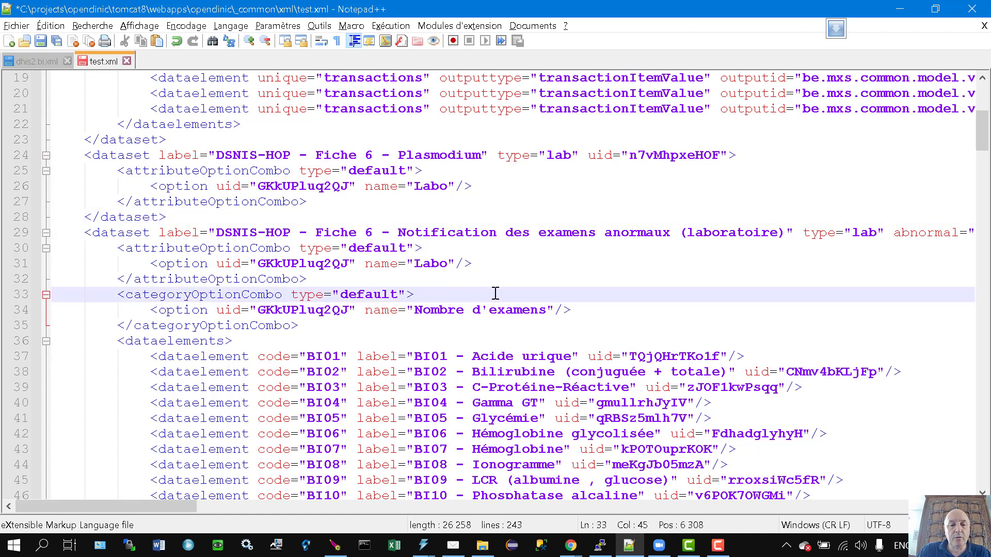
{"action": "key", "text": "Home"}
{"action": "key", "text": "Home"}
{"action": "key", "text": "shift+Down"}
{"action": "key", "text": "shift+Down"}
{"action": "key", "text": "shift+Down"}
{"action": "key", "text": "ctrl+c"}
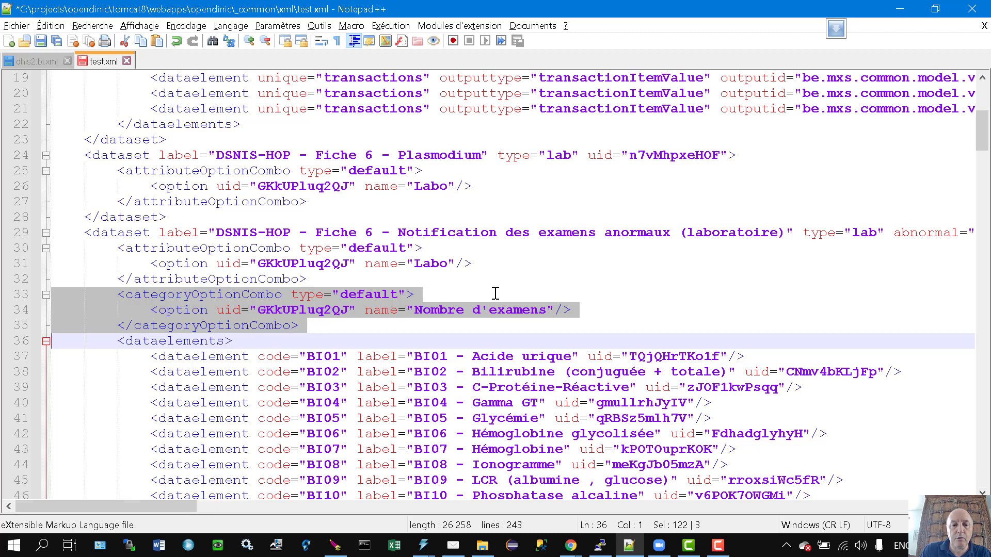
{"action": "key", "text": "Up"}
{"action": "key", "text": "Up"}
{"action": "key", "text": "Up"}
{"action": "key", "text": "Up"}
{"action": "key", "text": "Up"}
{"action": "key", "text": "Up"}
{"action": "key", "text": "Up"}
{"action": "key", "text": "Up"}
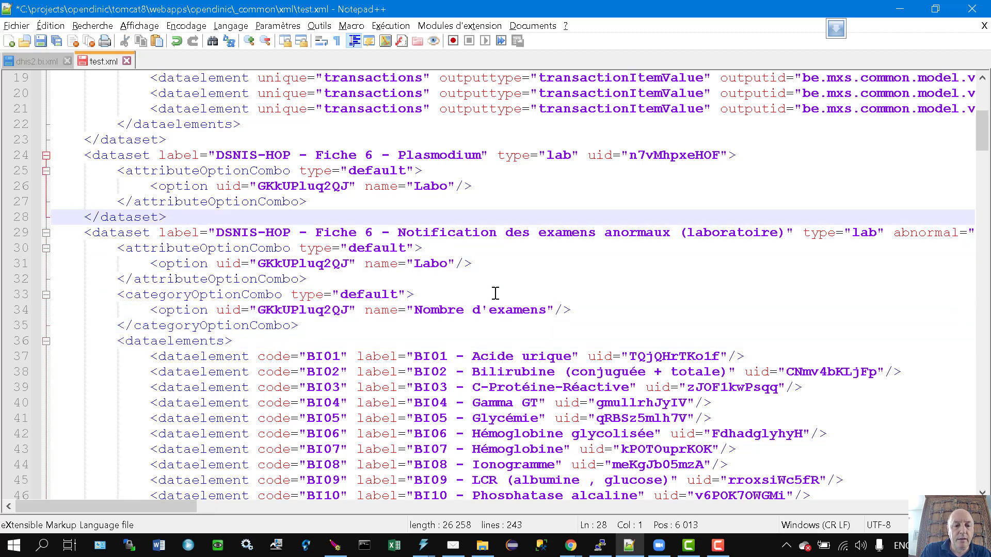
{"action": "key", "text": "ctrl+v"}
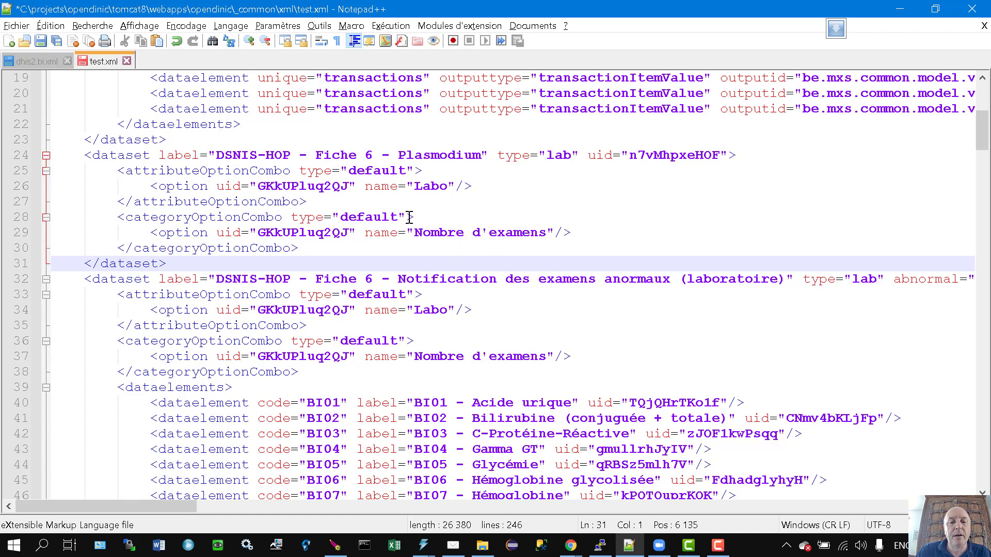
Change the Plasmodium categoryOptionCombo type from 'default' to 'invalue' and verify it.
{"action": "double_click", "coordinate": [369, 217]}
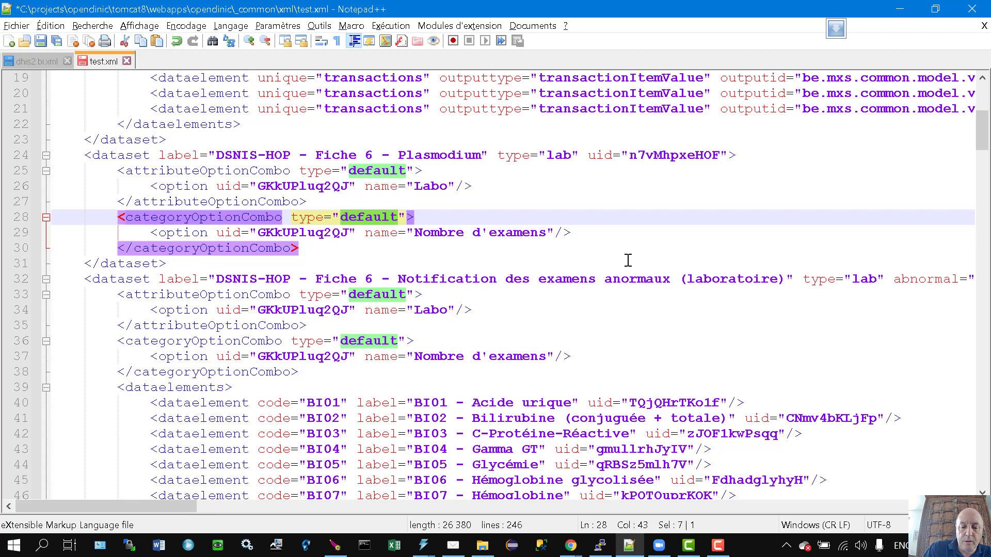
{"action": "type", "text": "invalue"}
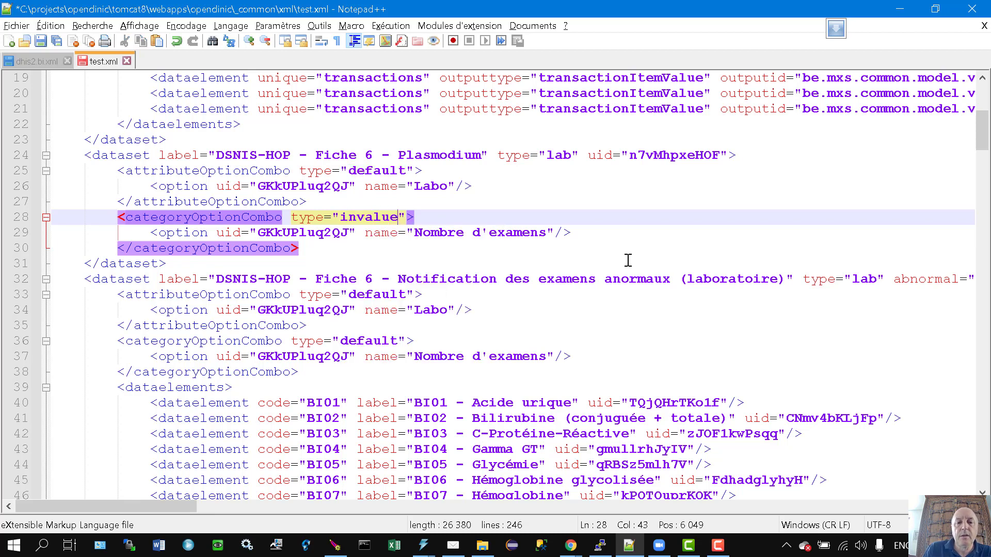
{"action": "left_click", "coordinate": [500, 202]}
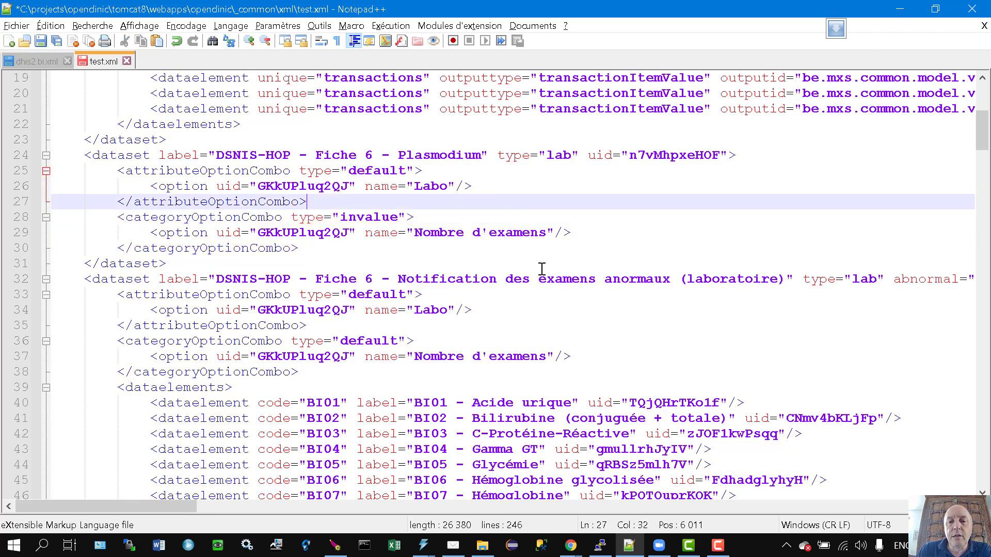
{"action": "left_click", "coordinate": [374, 216]}
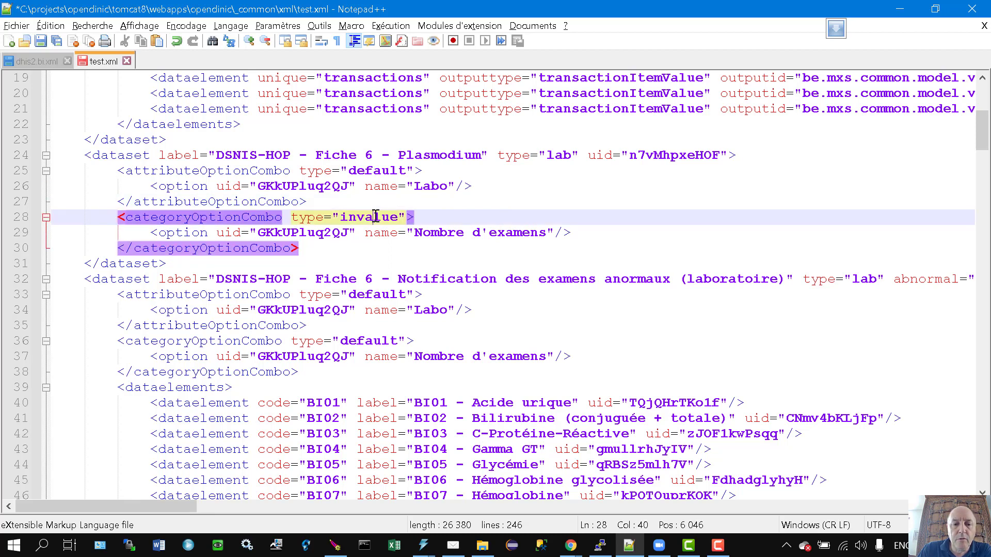
{"action": "double_click", "coordinate": [353, 215]}
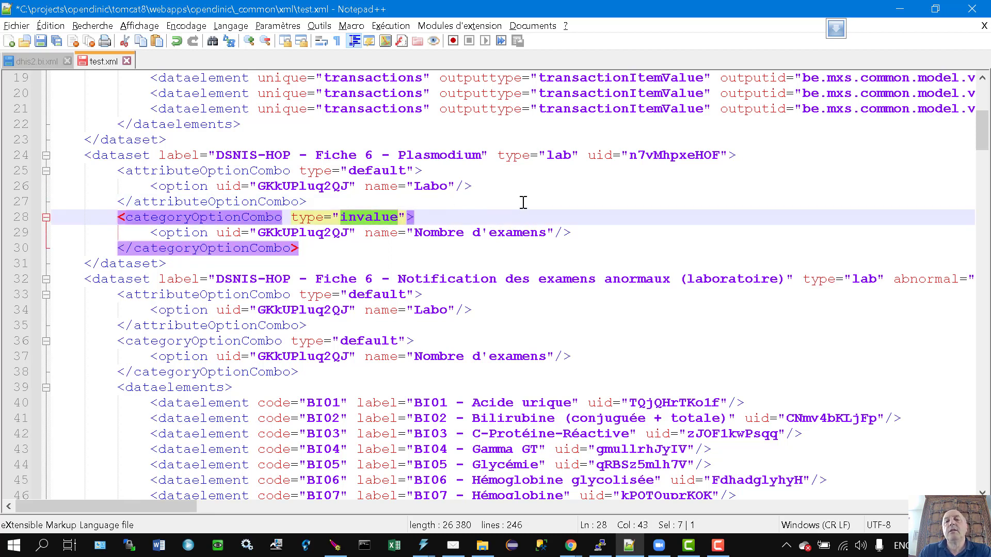
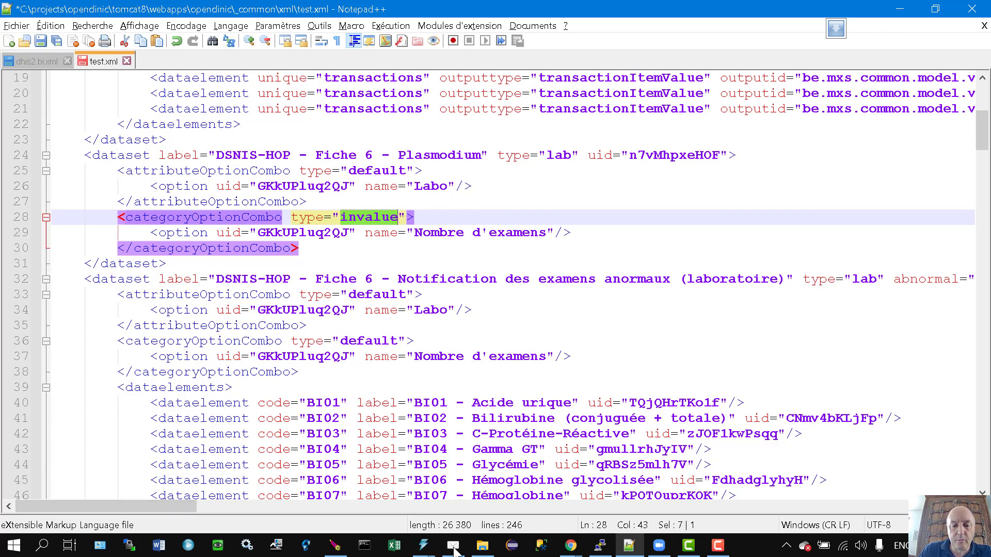
Bring the Burundi SNIS browser window to the front from the Chrome taskbar.
{"action": "left_click", "coordinate": [571, 545]}
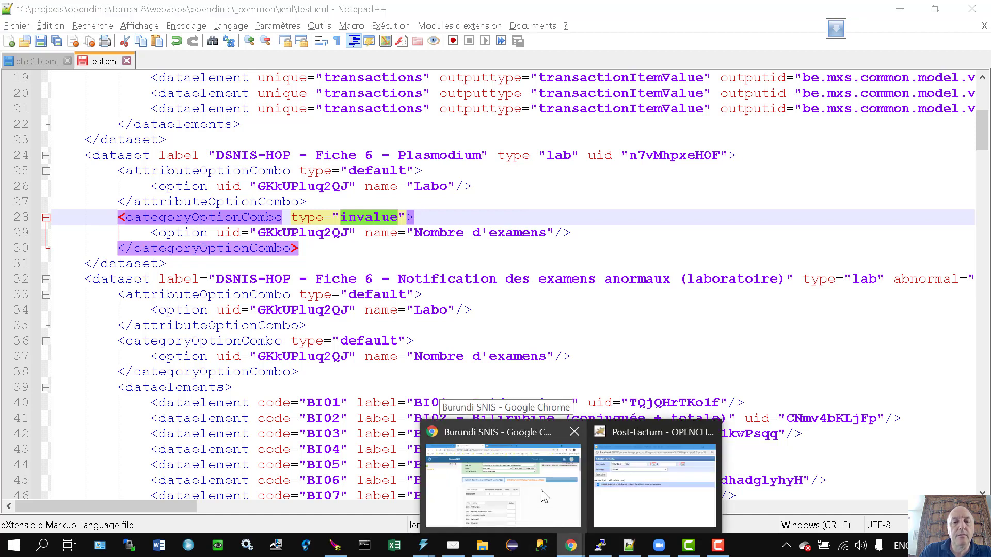
{"action": "left_click", "coordinate": [544, 497]}
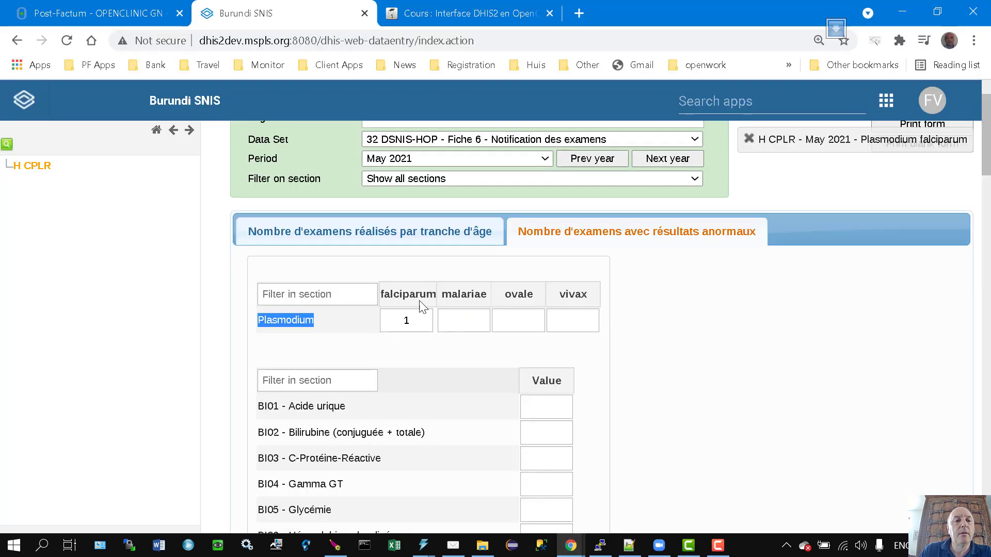
Open the DHIS2 explorer under Système > Gestion and search dataSets for 6.
{"action": "left_click", "coordinate": [109, 13]}
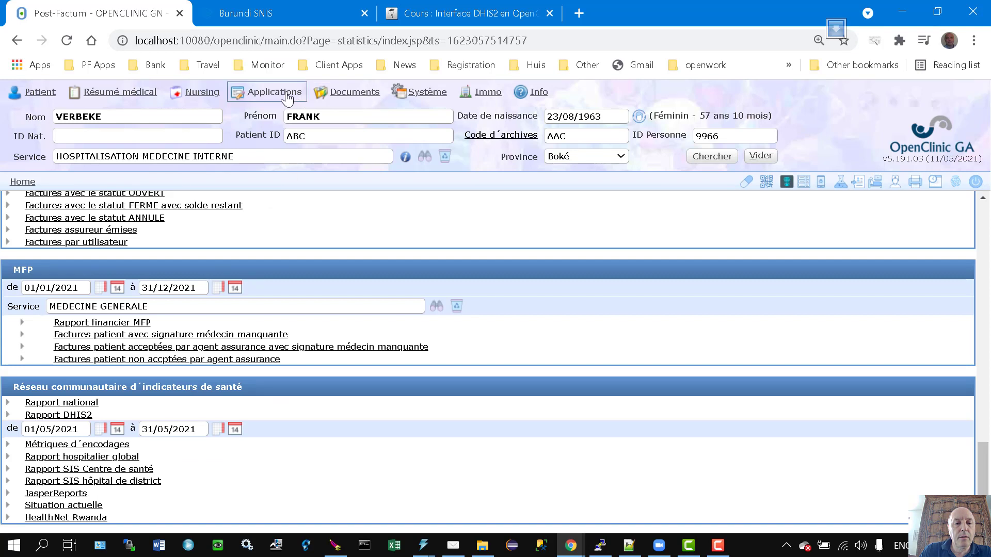
{"action": "mouse_move", "coordinate": [440, 95]}
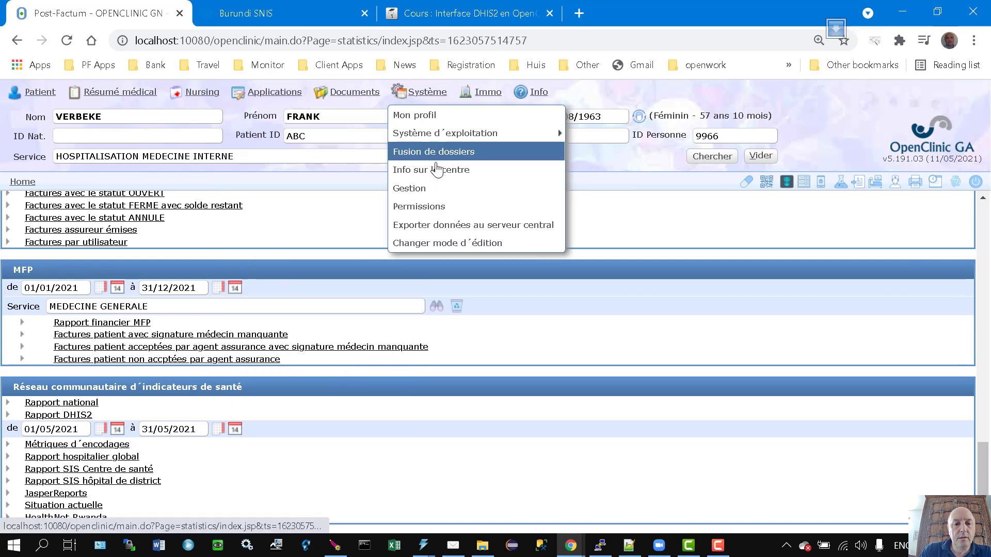
{"action": "left_click", "coordinate": [423, 199]}
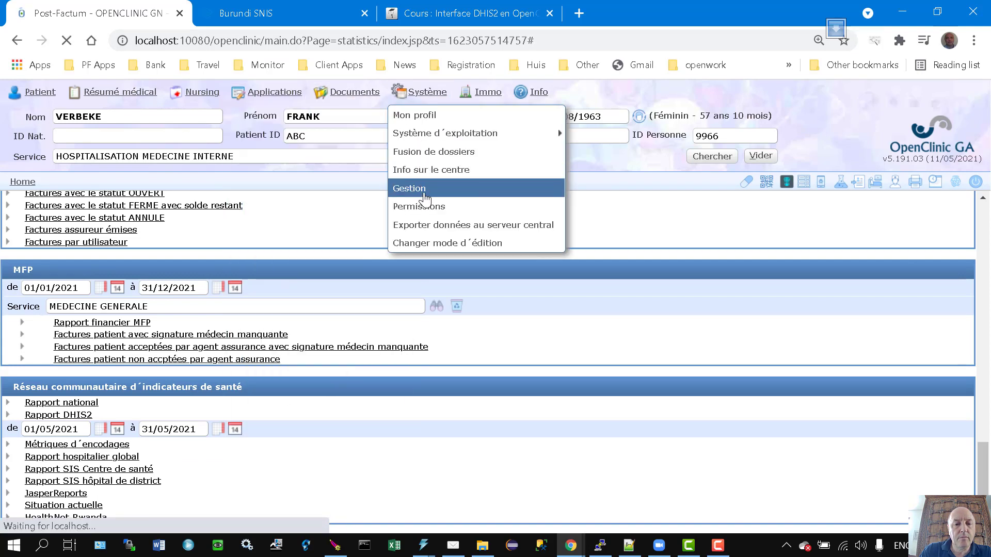
{"action": "scroll", "coordinate": [316, 281], "scroll_direction": "down", "scroll_amount": 10}
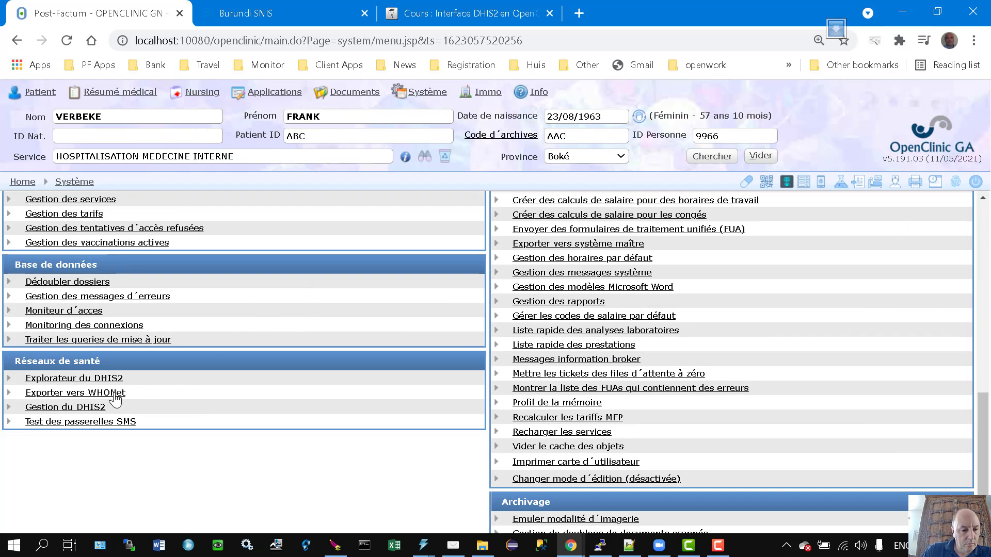
{"action": "left_click", "coordinate": [170, 378]}
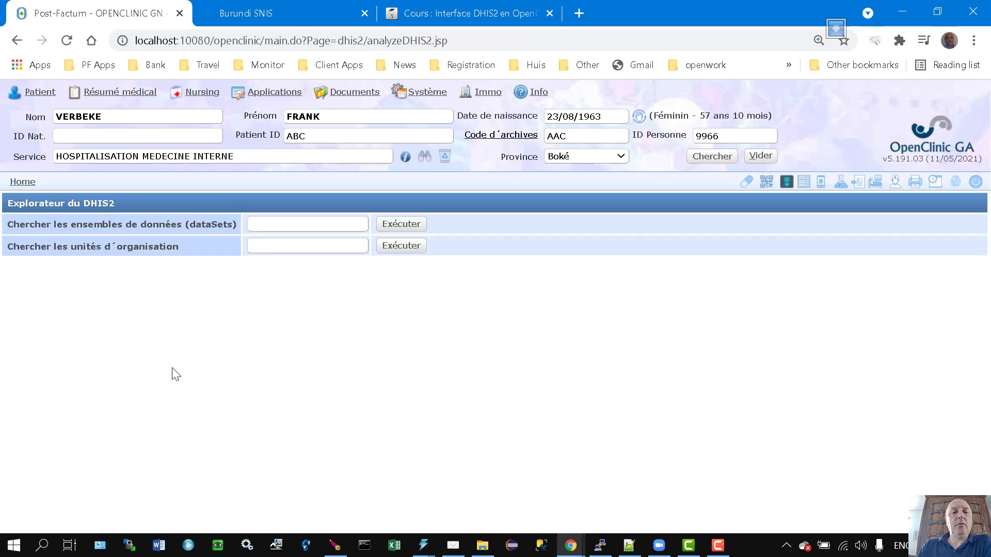
{"action": "left_click", "coordinate": [323, 225]}
{"action": "type", "text": "6"}
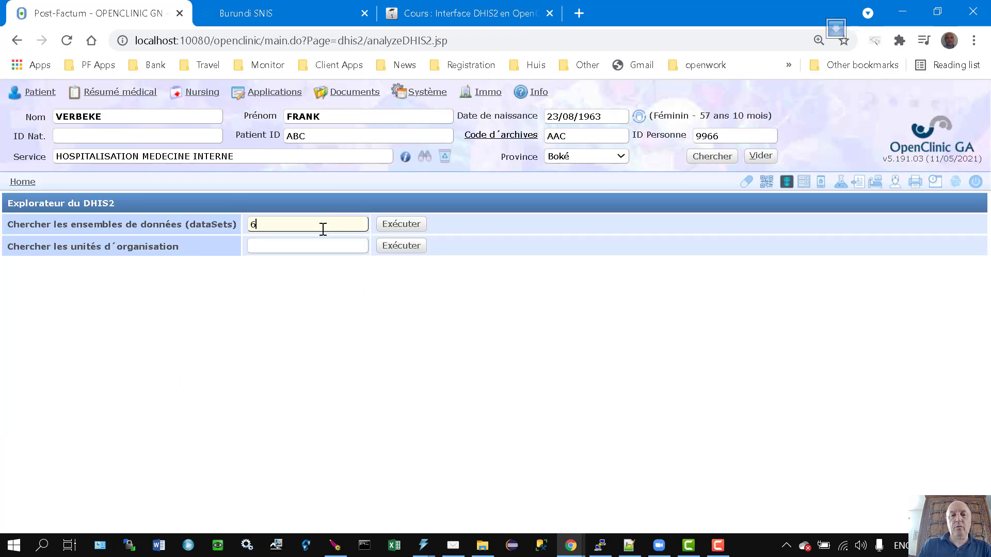
{"action": "left_click", "coordinate": [415, 224]}
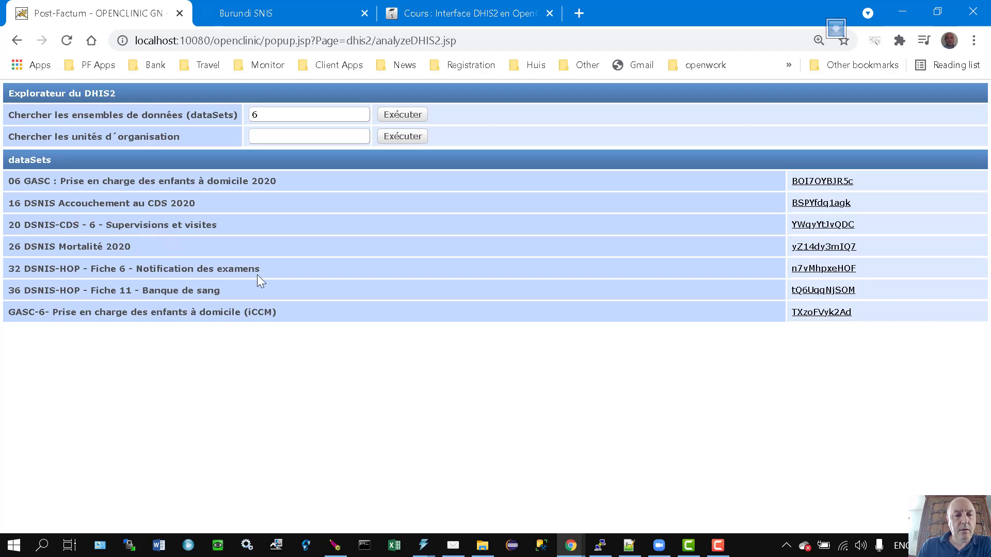
Open dataset n7vMhpxeHOF and locate its Espece plasmodiale element by searching 'plasmo'.
{"action": "left_click", "coordinate": [808, 269]}
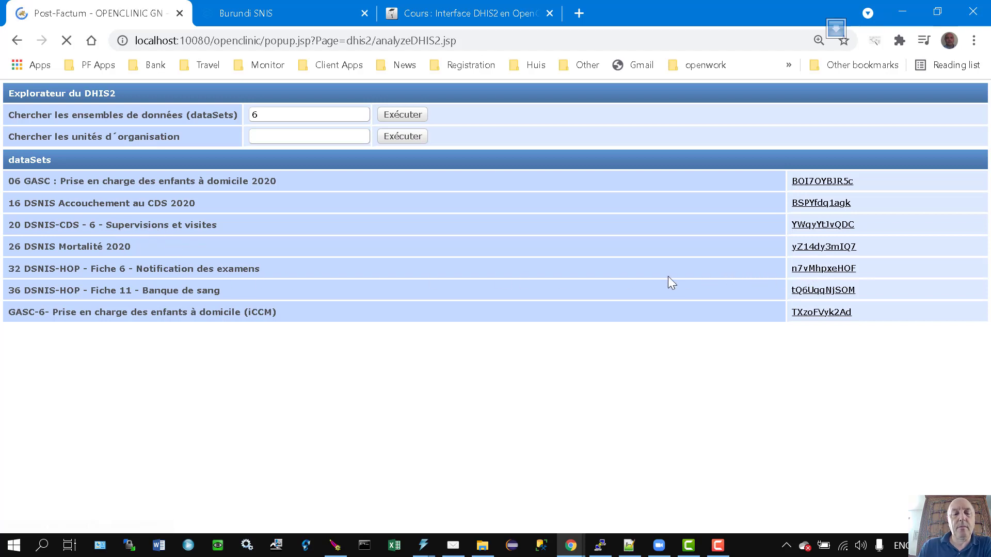
{"action": "key", "text": "ctrl+f"}
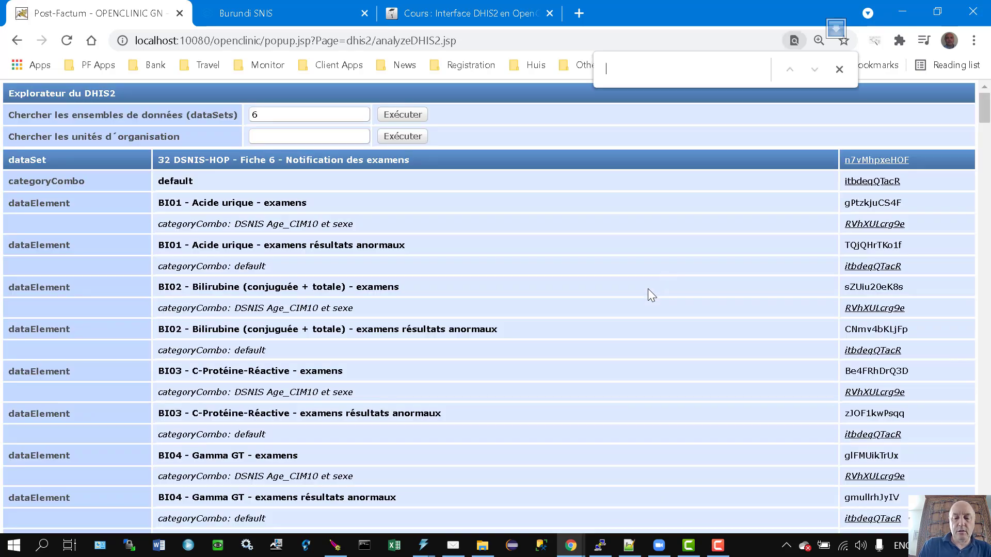
{"action": "type", "text": "plasmo"}
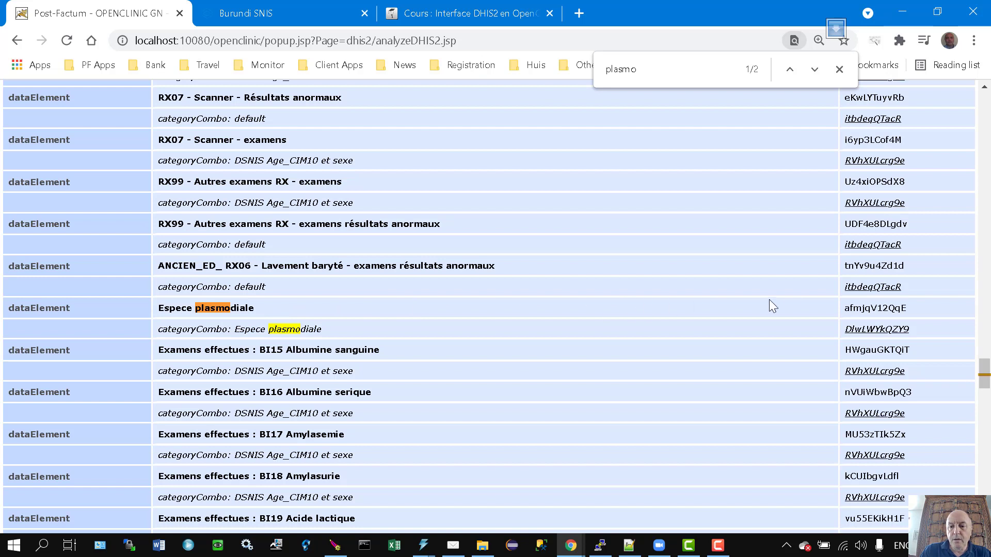
{"action": "double_click", "coordinate": [858, 308]}
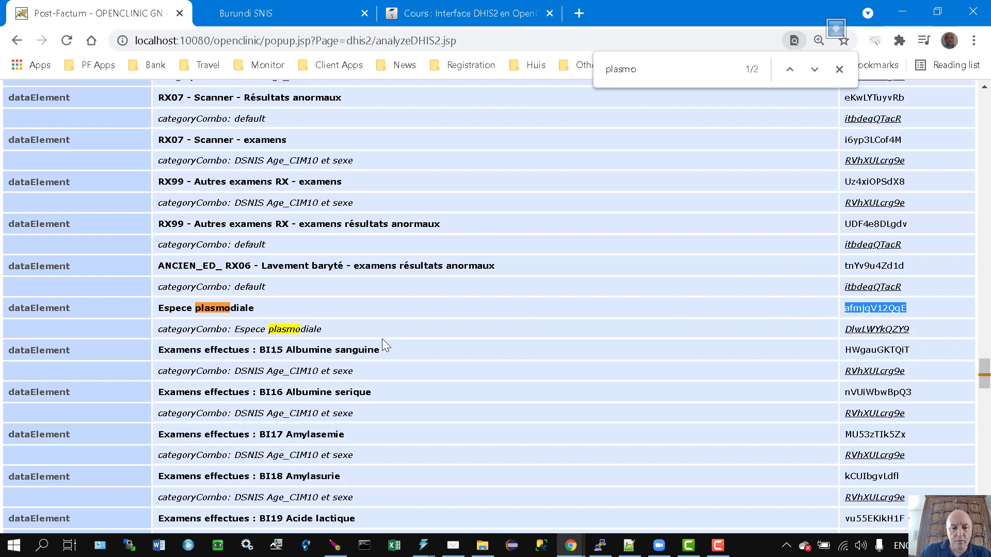
{"action": "left_click_drag", "start_coordinate": [196, 328], "coordinate": [363, 329]}
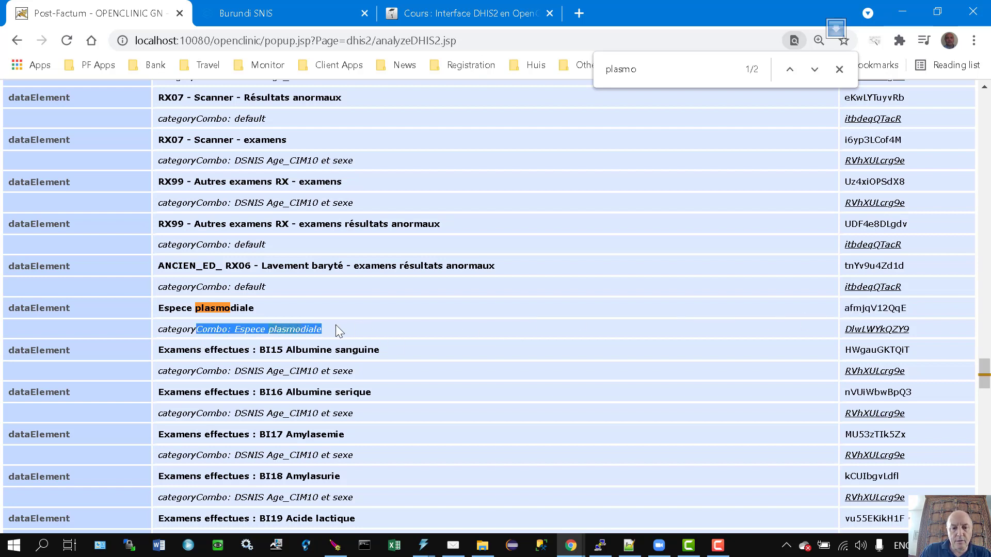
{"action": "left_click", "coordinate": [334, 326]}
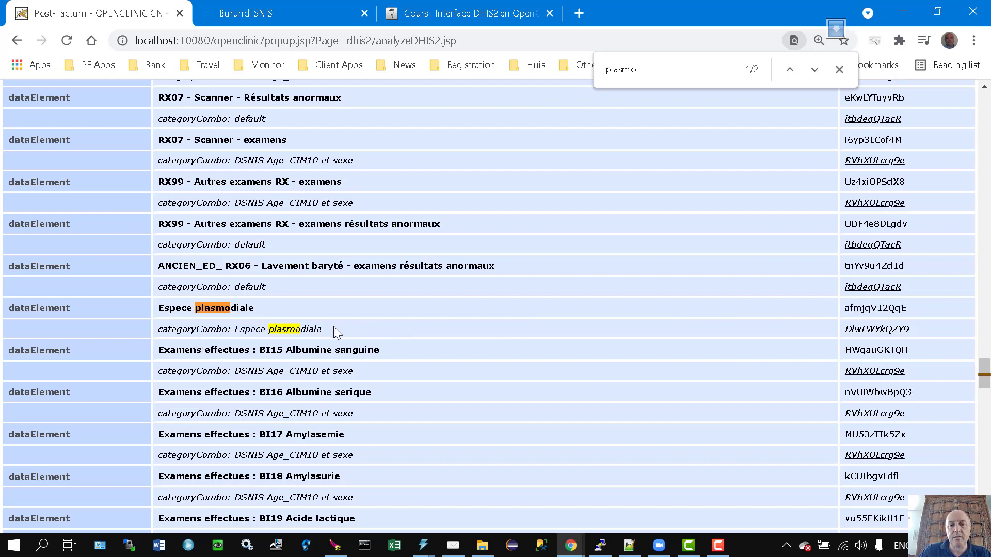
Open the Espece plasmodiale category combo options and copy the falciparum option ID.
{"action": "left_click", "coordinate": [285, 12]}
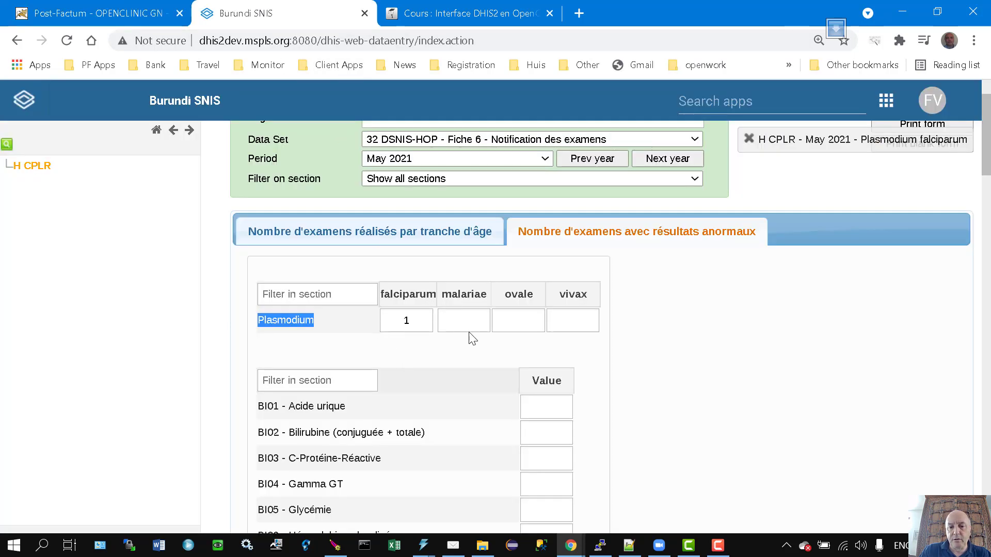
{"action": "left_click", "coordinate": [84, 13]}
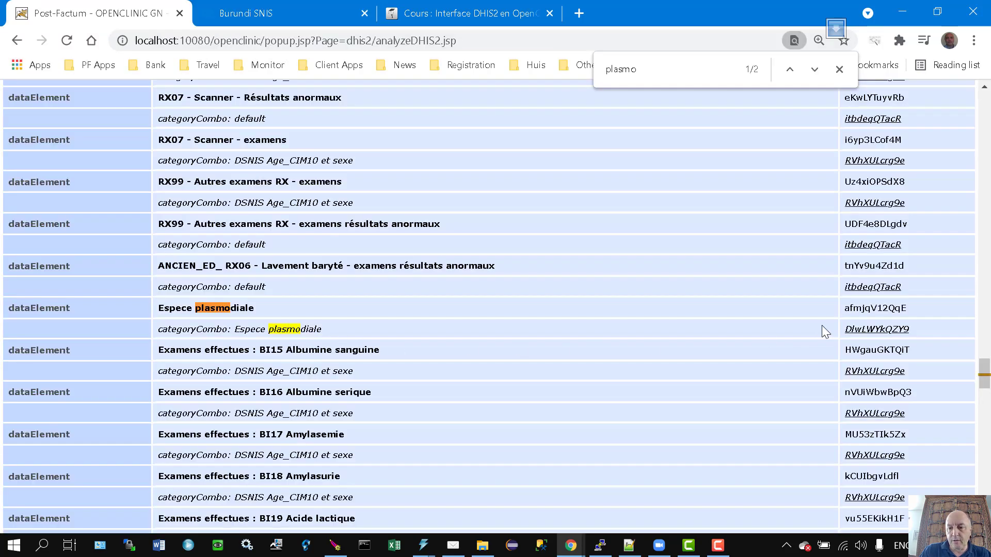
{"action": "left_click", "coordinate": [866, 334]}
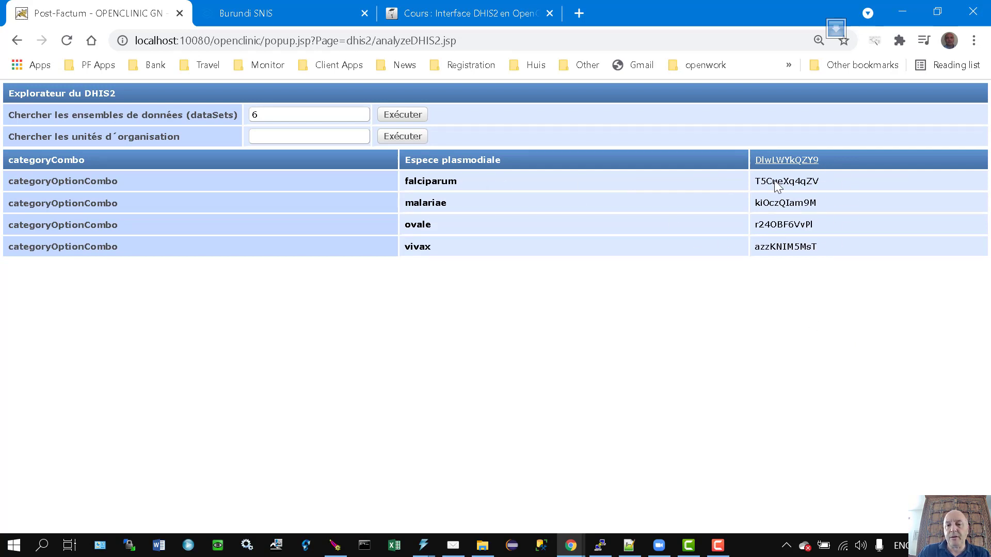
{"action": "double_click", "coordinate": [807, 183]}
{"action": "key", "text": "ctrl+c"}
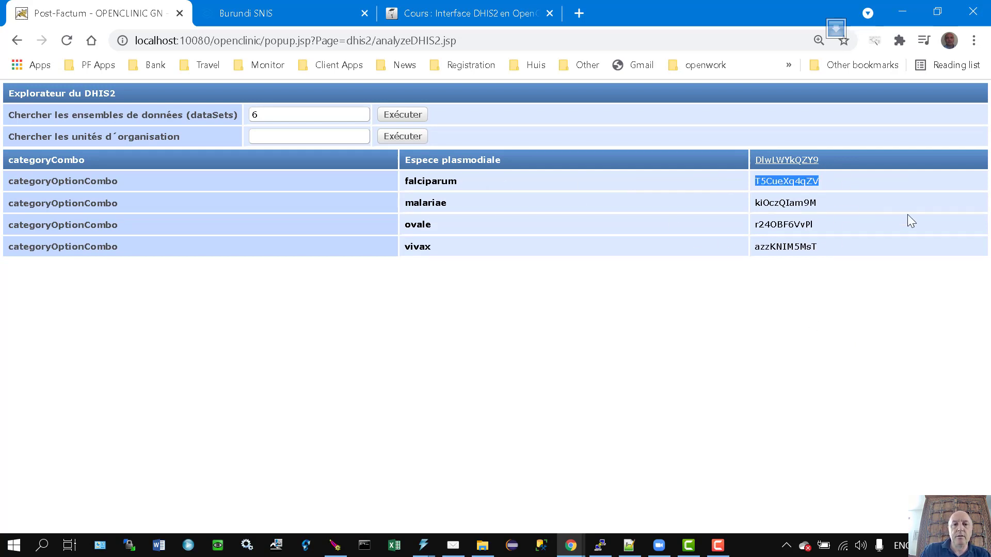
{"action": "left_click", "coordinate": [638, 546]}
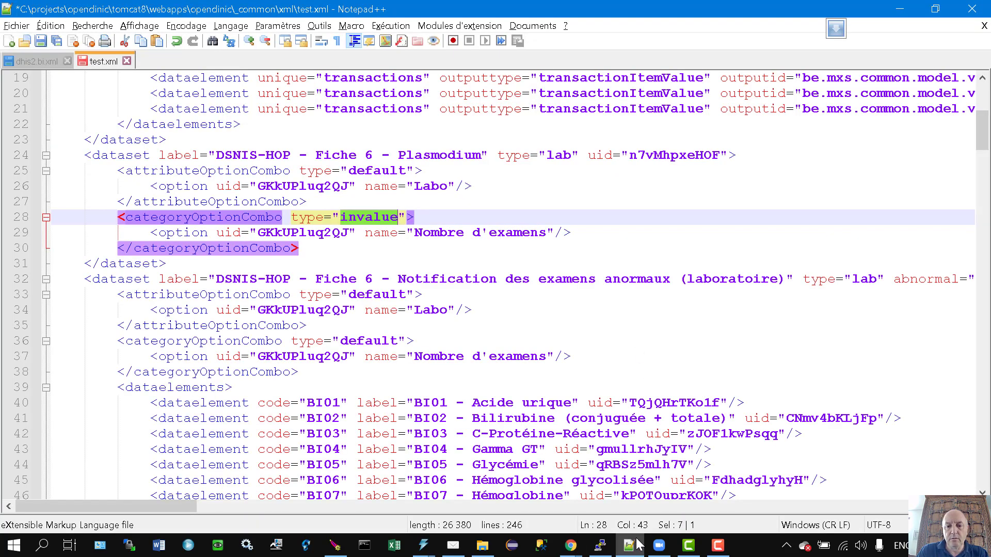
Set line 29's uid to T5CueXq4qZV with value and name Falciparum.
{"action": "double_click", "coordinate": [299, 229]}
{"action": "key", "text": "ctrl+v"}
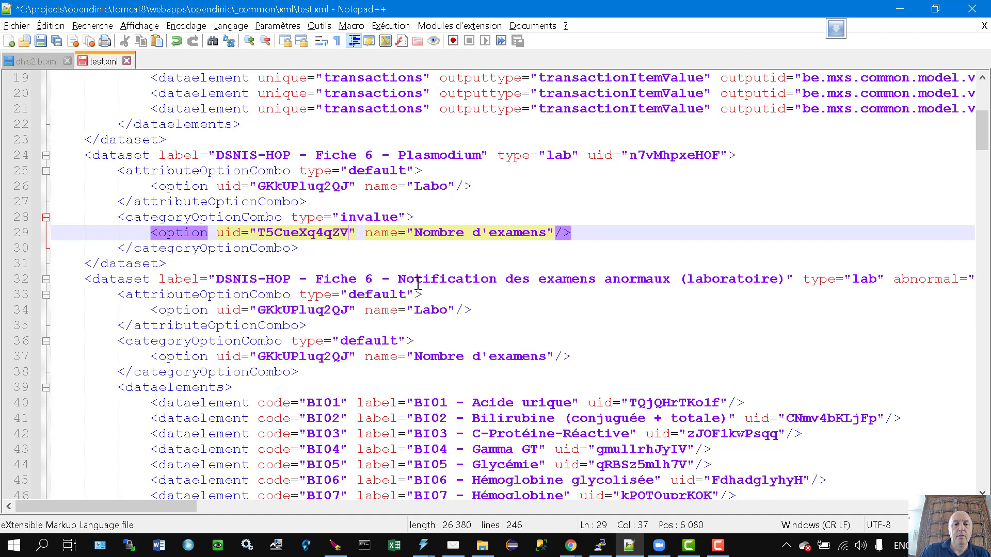
{"action": "left_click_drag", "start_coordinate": [417, 236], "coordinate": [546, 237]}
{"action": "type", "text": "Falciparu"}
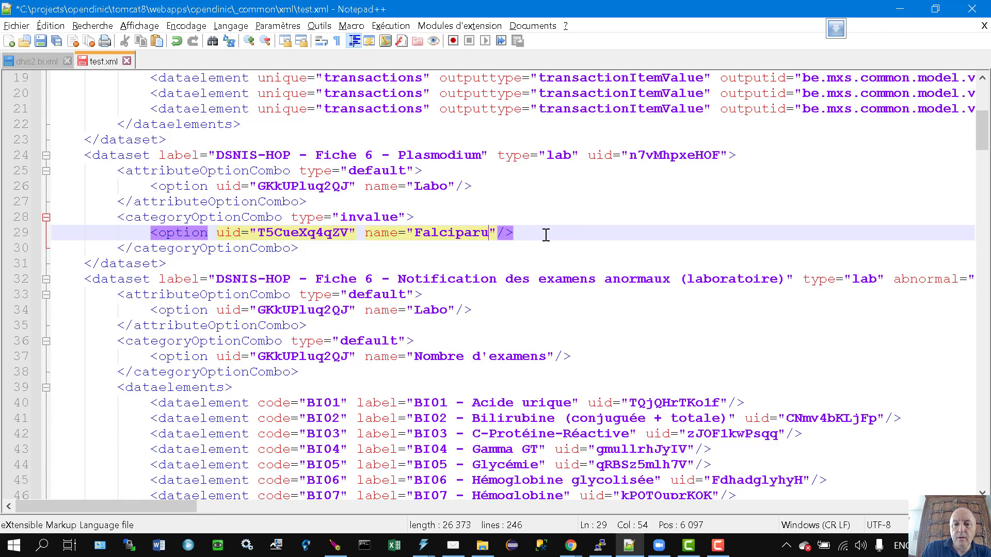
{"action": "type", "text": "m"}
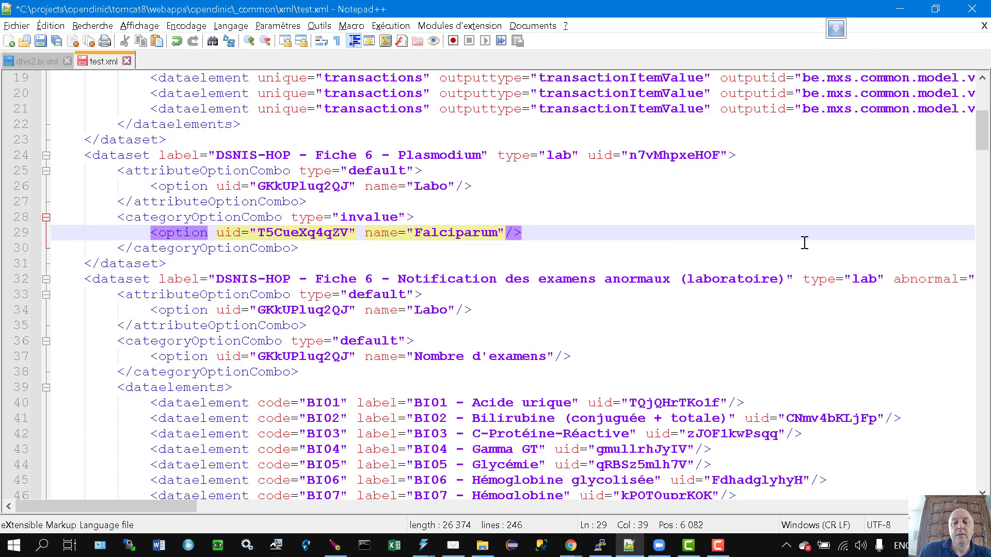
{"action": "type", "text": "value"}
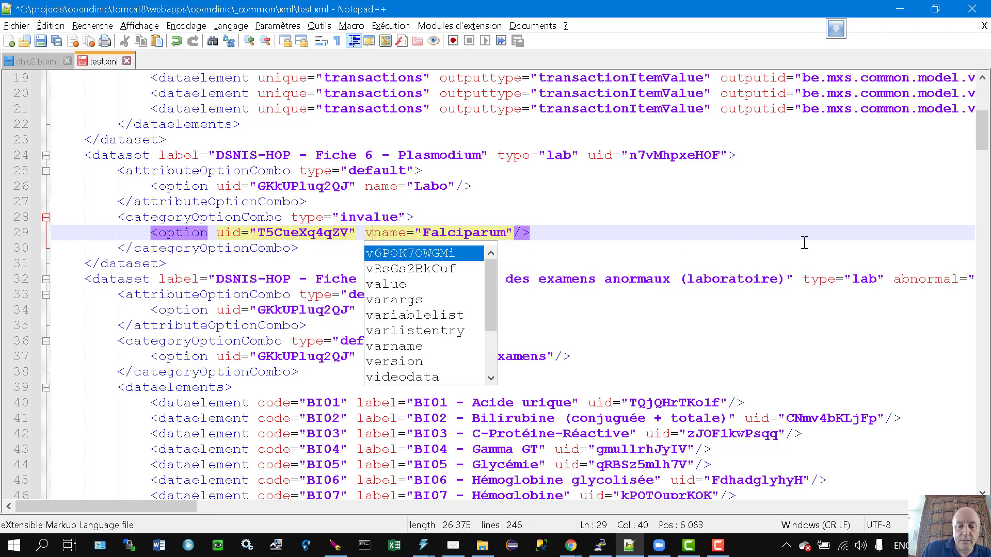
{"action": "type", "text": "=\"Fal\" name=\""}
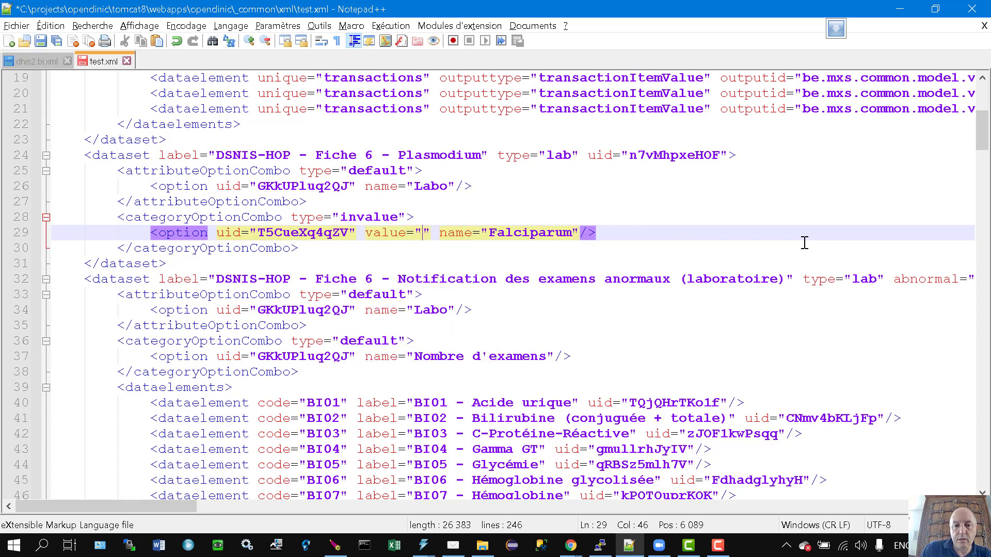
{"action": "type", "text": "Fal"}
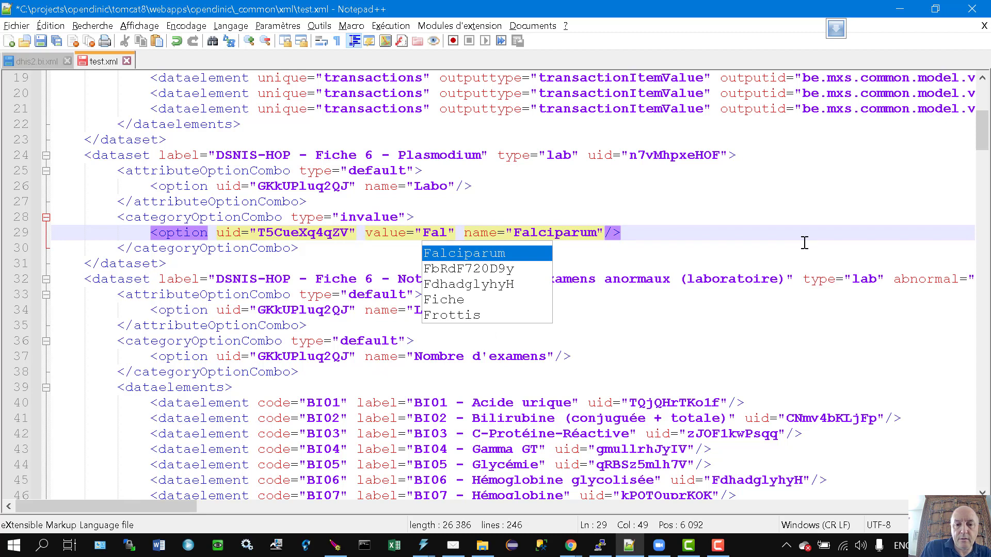
{"action": "key", "text": "Return"}
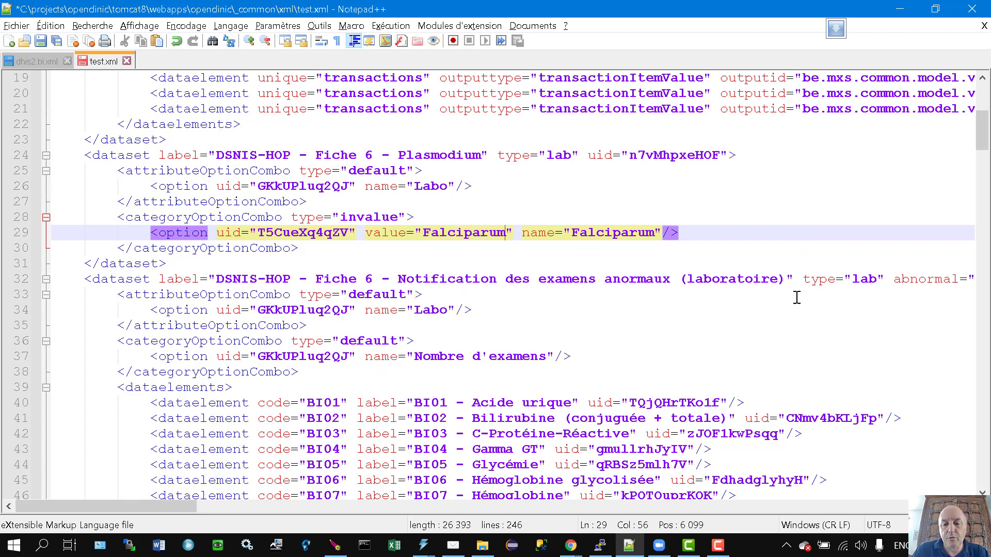
Duplicate the Falciparum option line three times.
{"action": "mouse_move", "coordinate": [574, 551]}
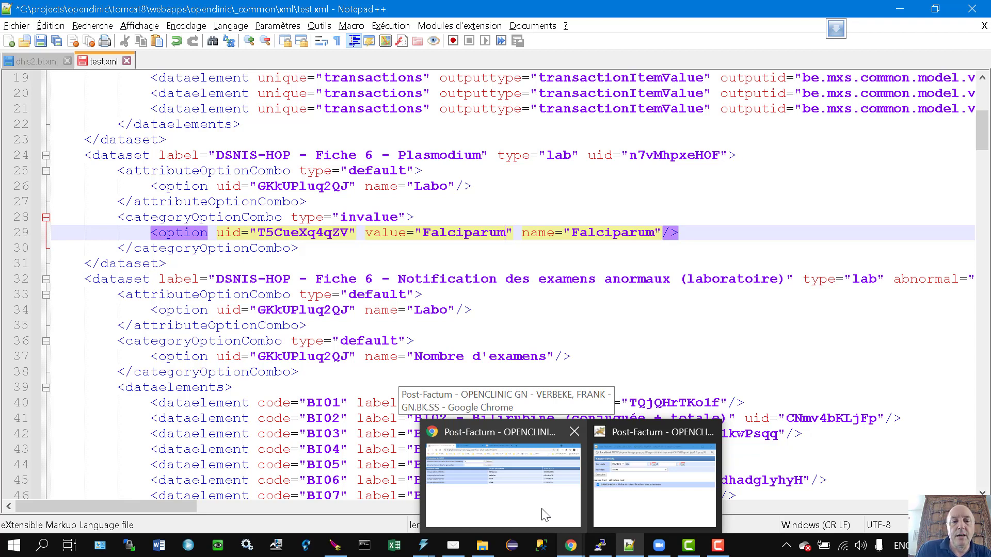
{"action": "left_click", "coordinate": [702, 234]}
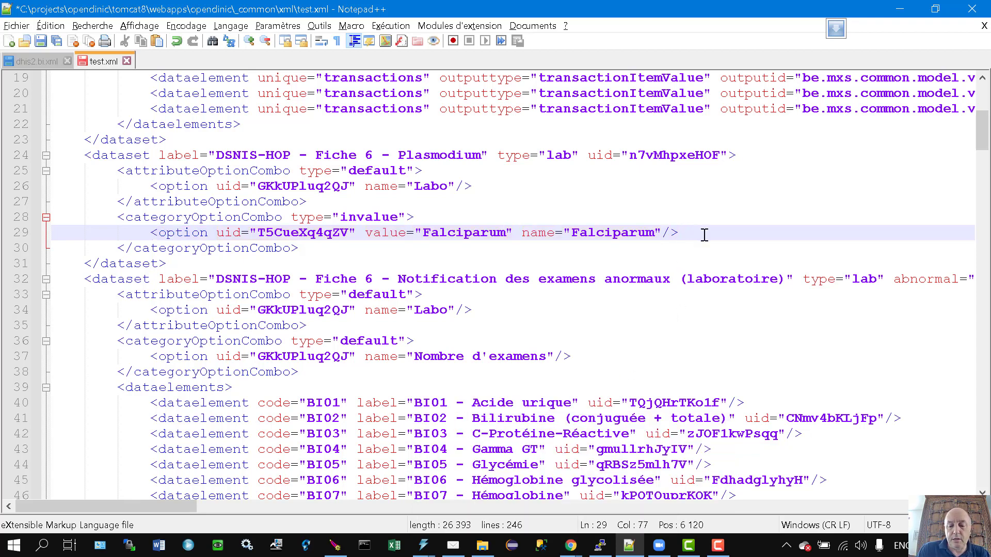
{"action": "triple_click", "coordinate": [704, 235]}
{"action": "key", "text": "ctrl+c"}
{"action": "key", "text": "ctrl+v"}
{"action": "key", "text": "ctrl+v"}
{"action": "key", "text": "ctrl+v"}
{"action": "key", "text": "ctrl+v"}
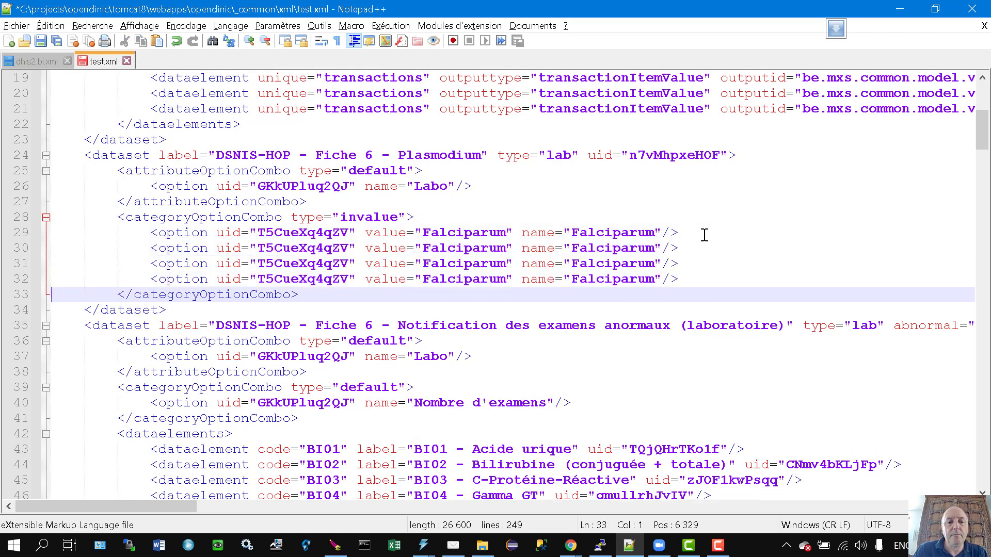
Give line 30 the malariae uid kiOczQIam9M with value and name Malariae.
{"action": "key", "text": "alt+Tab"}
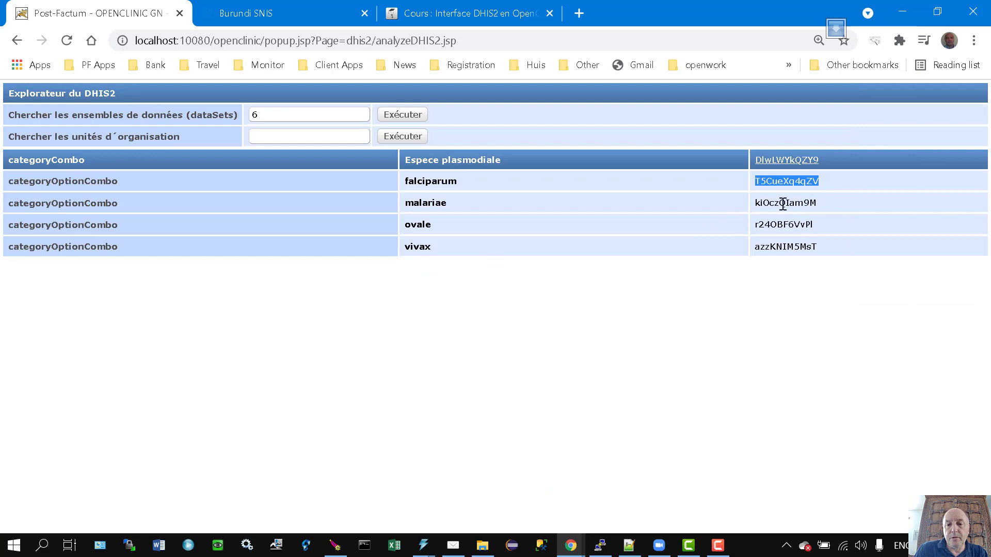
{"action": "left_click_drag", "start_coordinate": [783, 205], "coordinate": [785, 202]}
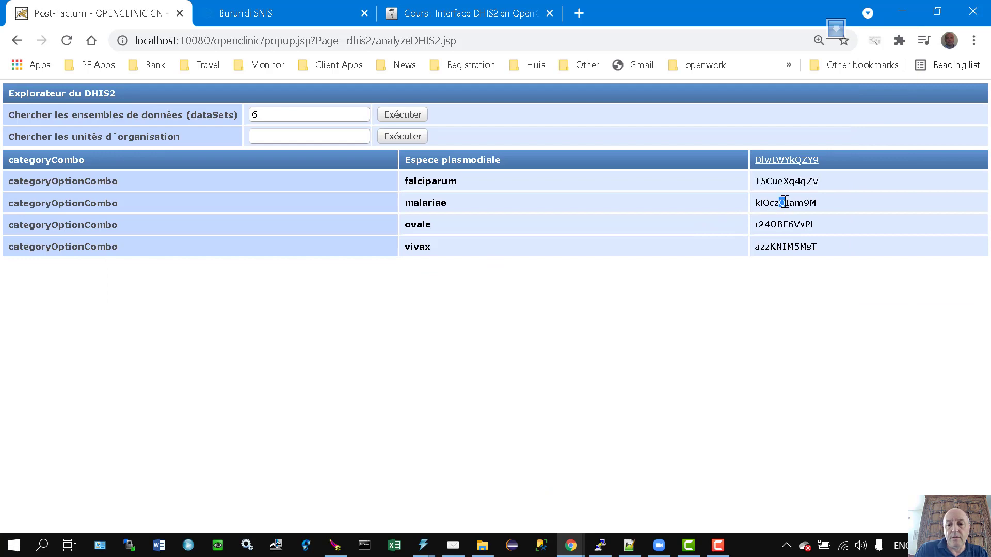
{"action": "double_click", "coordinate": [787, 203]}
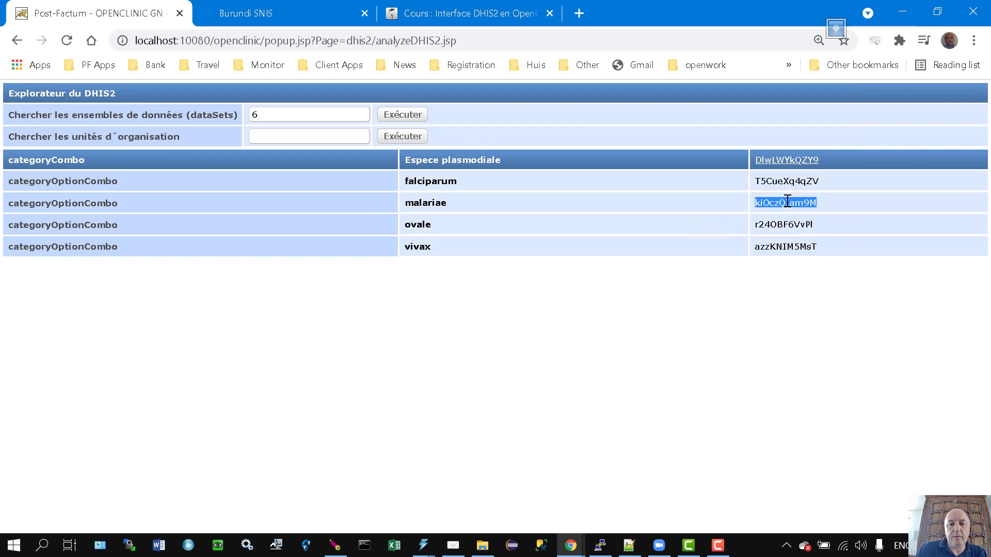
{"action": "key", "text": "alt+Tab"}
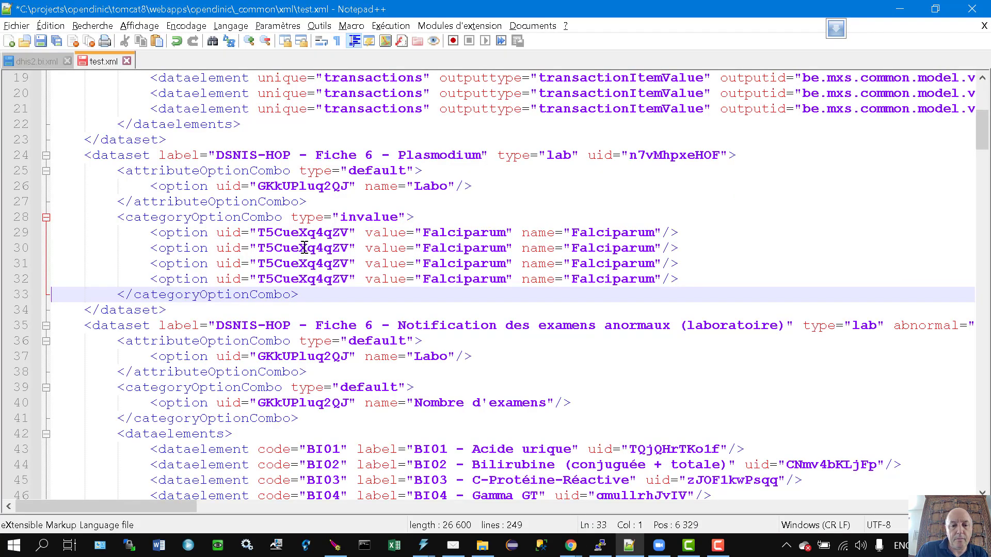
{"action": "double_click", "coordinate": [304, 247]}
{"action": "key", "text": "ctrl+v"}
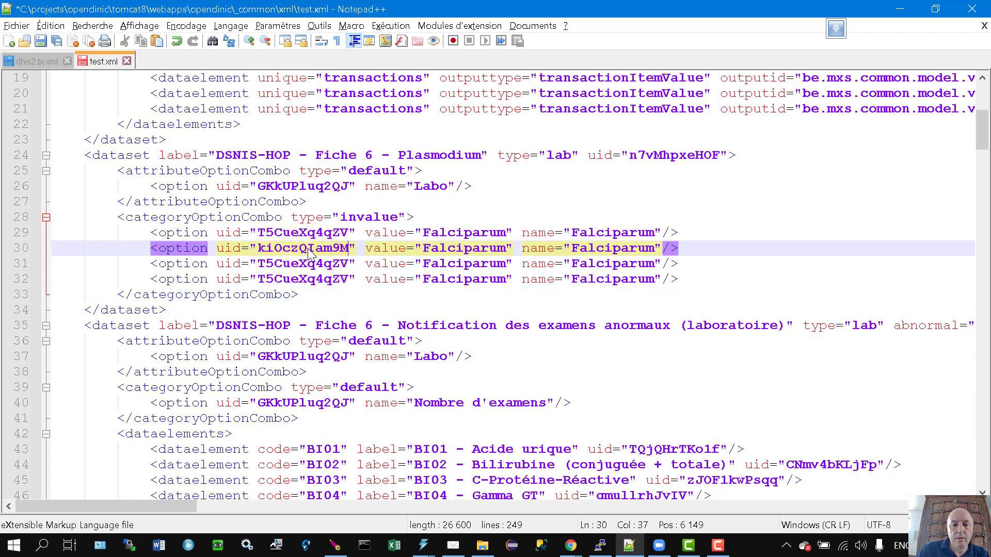
{"action": "double_click", "coordinate": [444, 247]}
{"action": "type", "text": "Ma"}
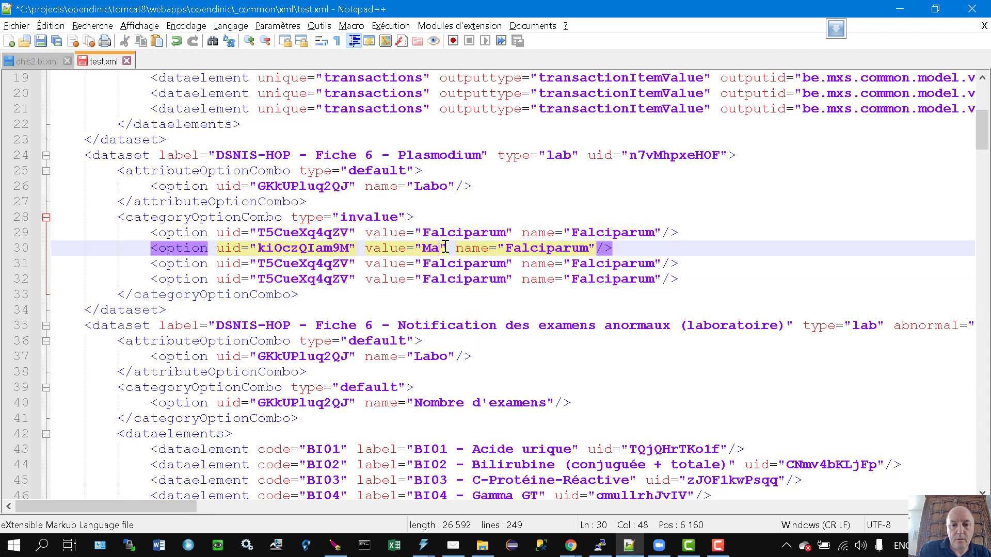
{"action": "type", "text": "lariae"}
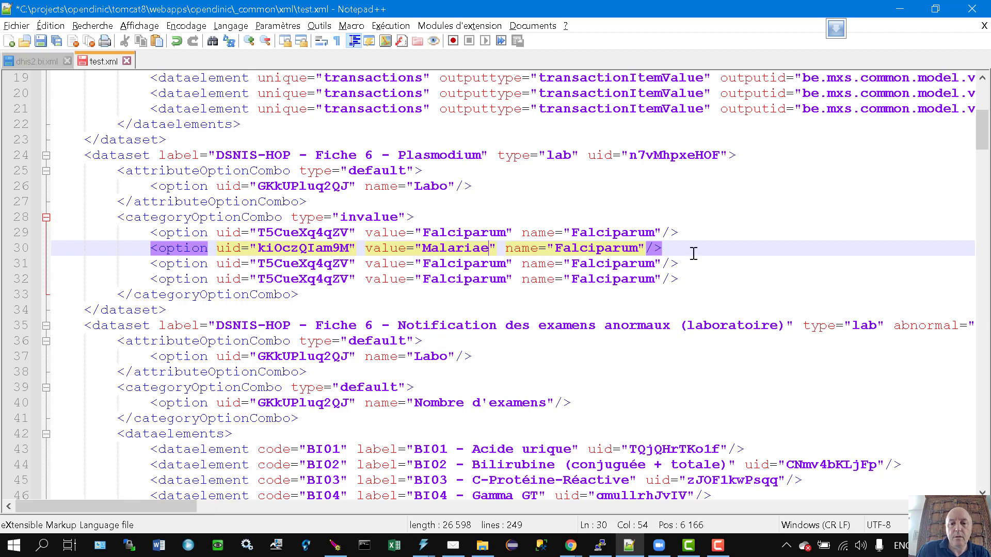
{"action": "double_click", "coordinate": [605, 249]}
{"action": "type", "text": "Malaria"}
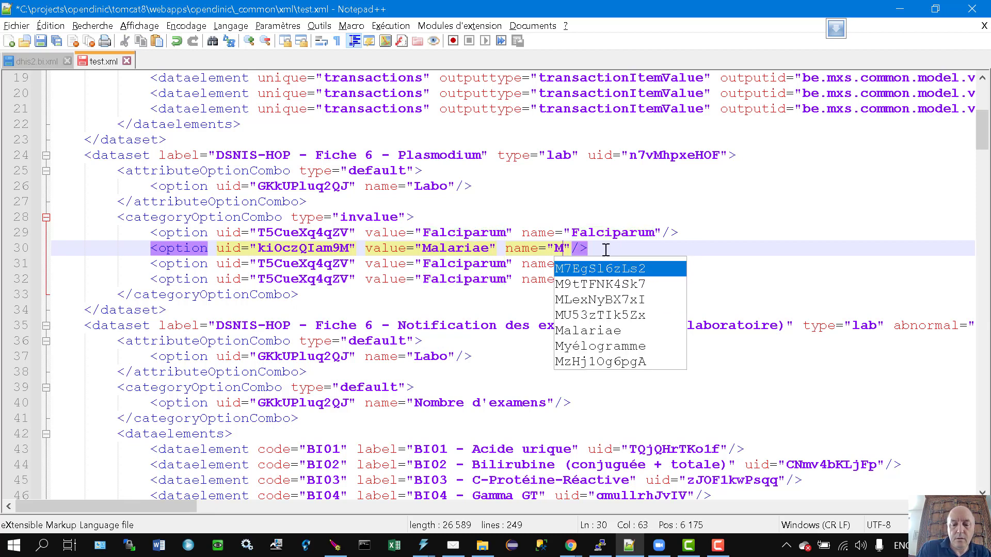
{"action": "type", "text": "e"}
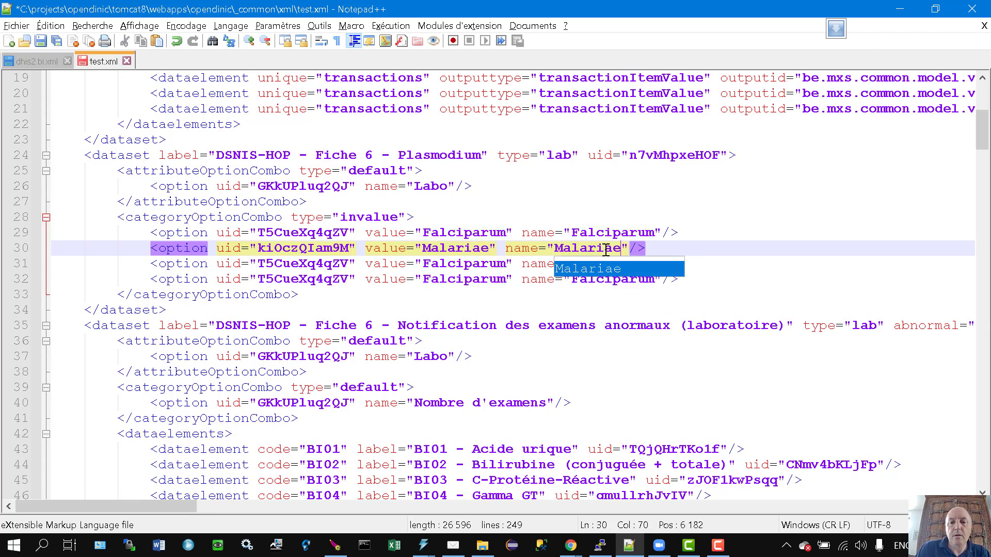
{"action": "left_click", "coordinate": [435, 248]}
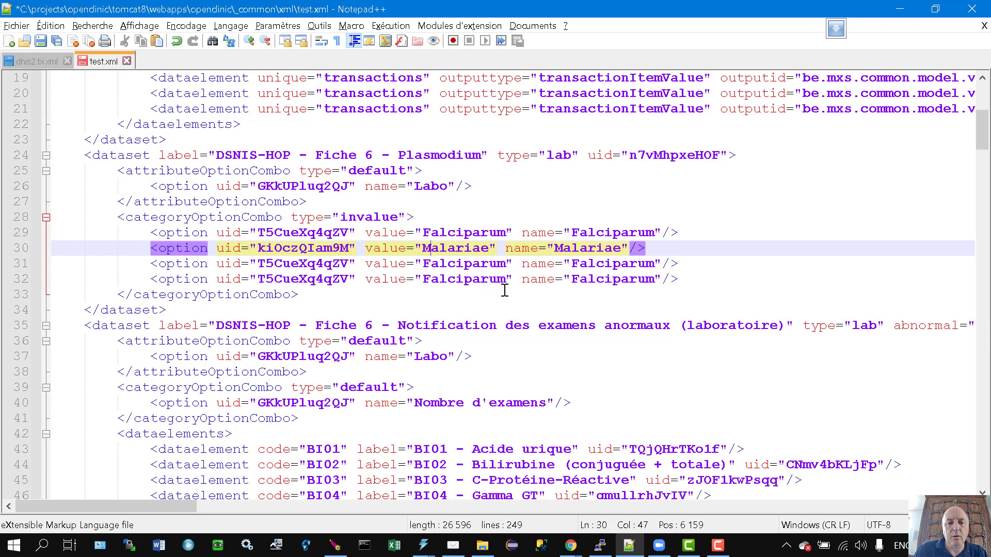
{"action": "key", "text": "alt+Tab"}
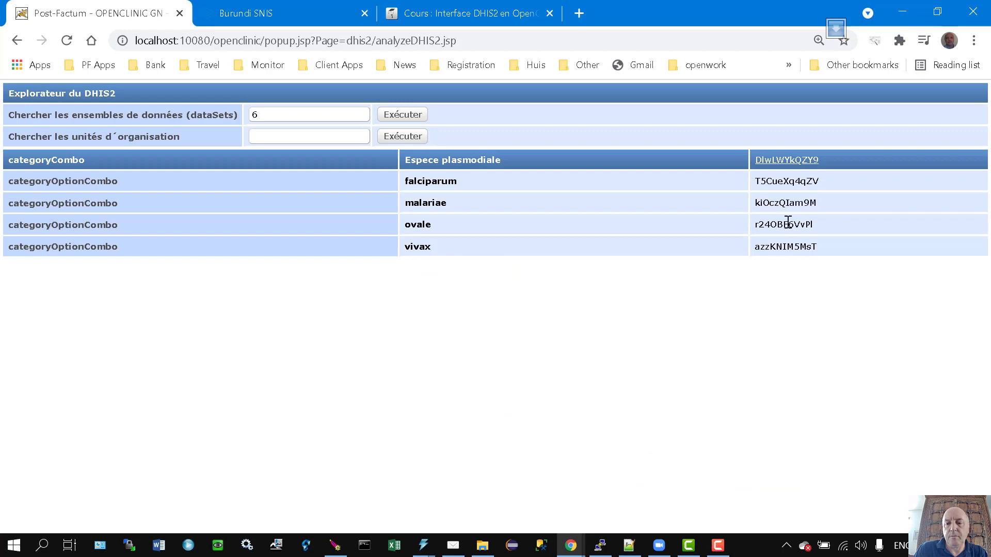
Set line 31 to the ovale uid r24OBF6VvPl with value and name Ovale.
{"action": "double_click", "coordinate": [787, 223]}
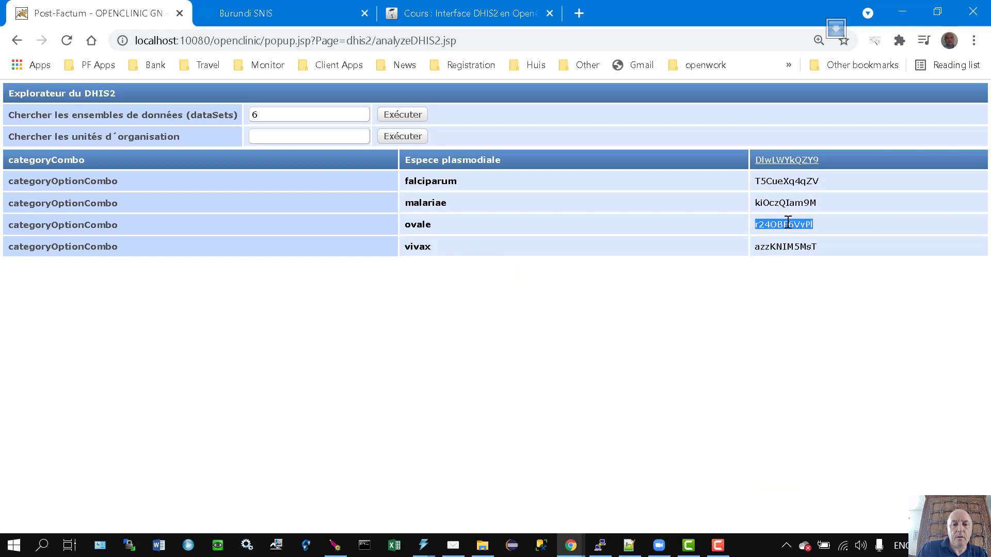
{"action": "key", "text": "alt+Tab"}
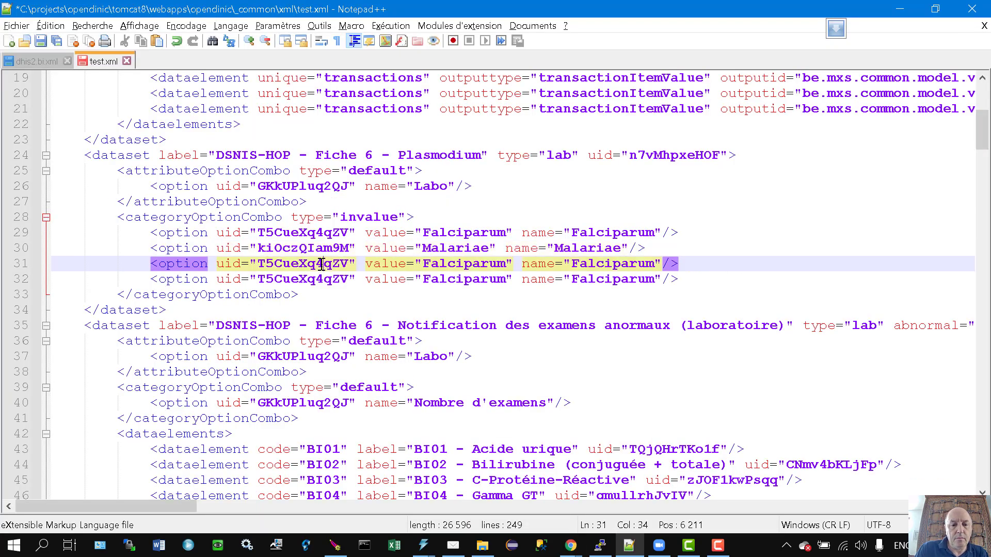
{"action": "double_click", "coordinate": [325, 263]}
{"action": "key", "text": "ctrl+v"}
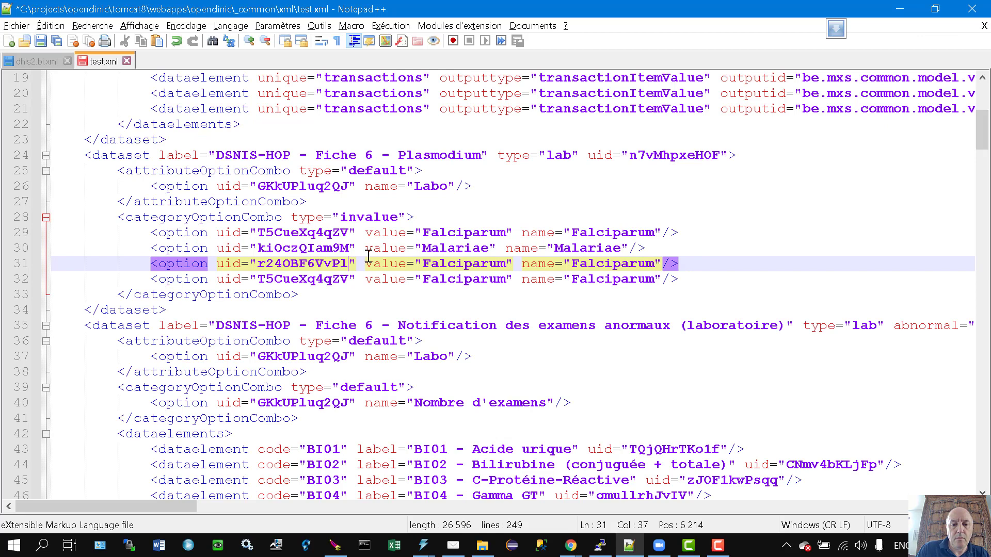
{"action": "double_click", "coordinate": [456, 264]}
{"action": "type", "text": "Ovale"}
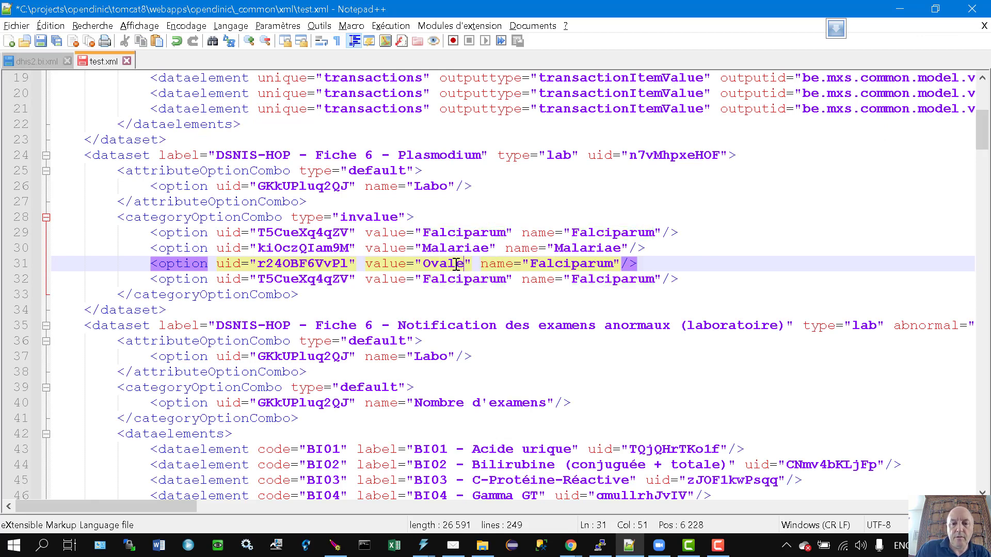
{"action": "double_click", "coordinate": [575, 263]}
{"action": "type", "text": "Ovale"}
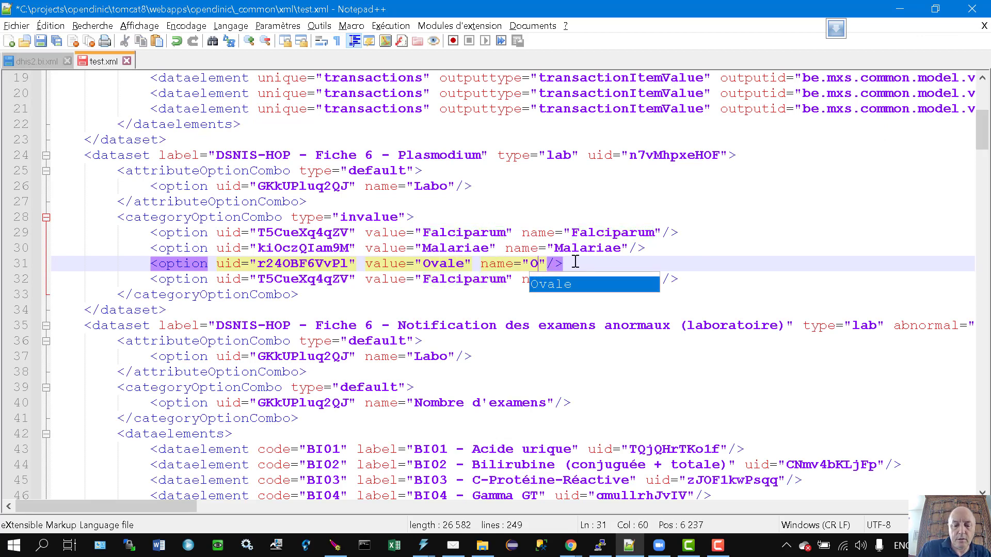
Set line 32 to the vivax uid azzKNIM5MsT with value Vivax and name Vivqx.
{"action": "key", "text": "alt+Tab"}
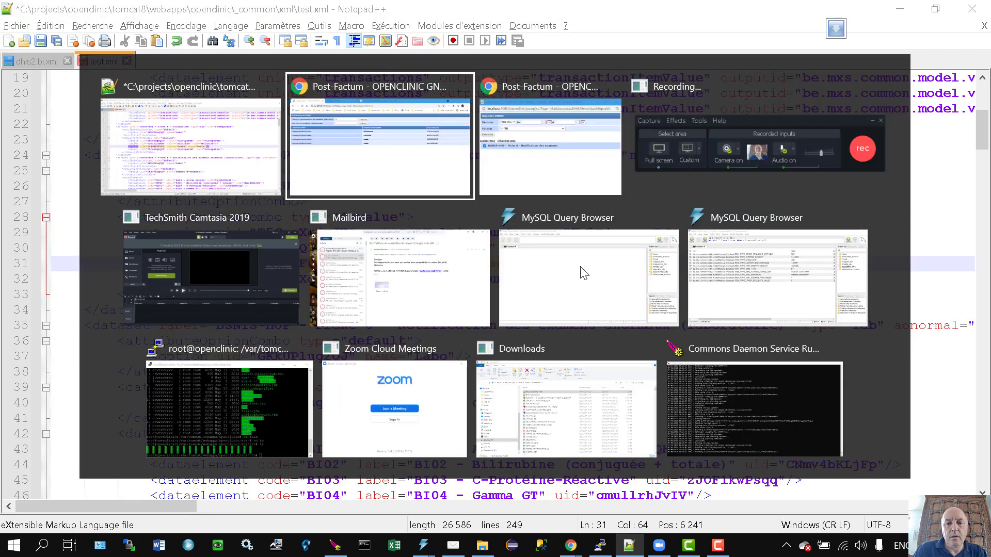
{"action": "double_click", "coordinate": [786, 246]}
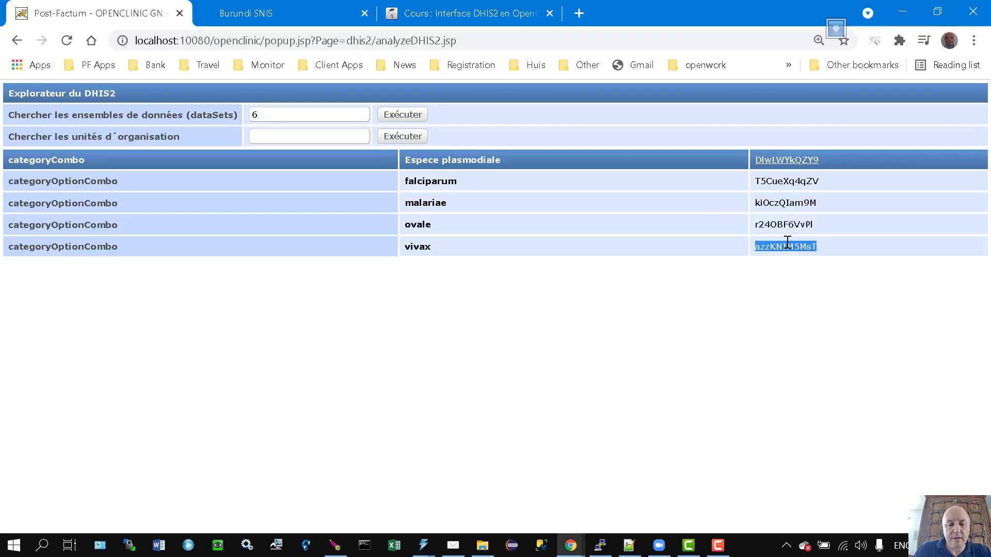
{"action": "key", "text": "alt+Tab"}
{"action": "double_click", "coordinate": [301, 279]}
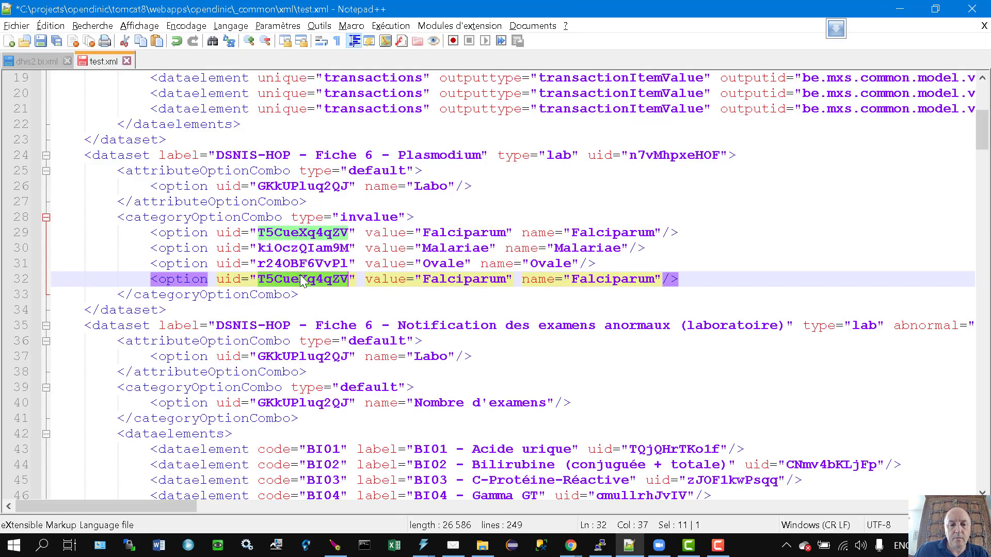
{"action": "key", "text": "ctrl+v"}
{"action": "double_click", "coordinate": [464, 279]}
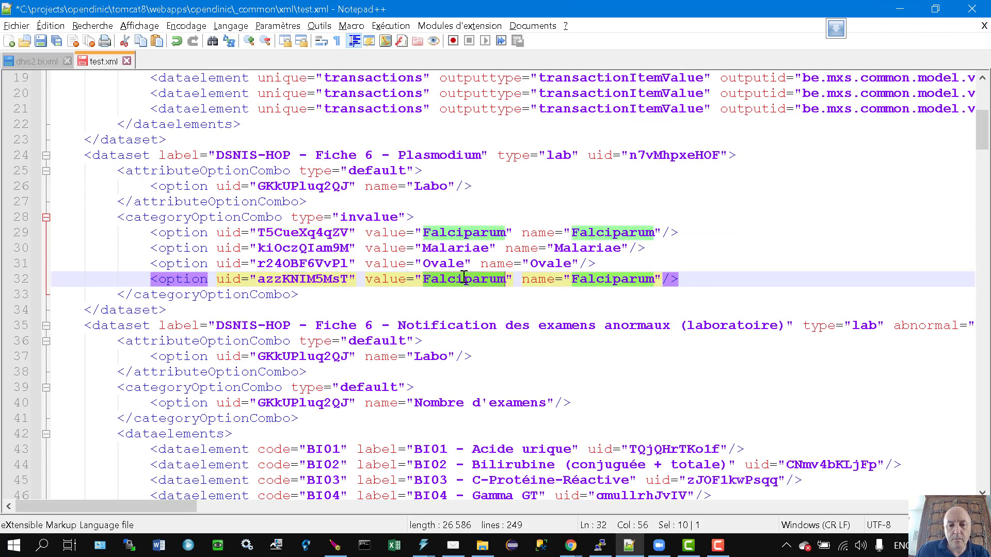
{"action": "type", "text": "Vivax"}
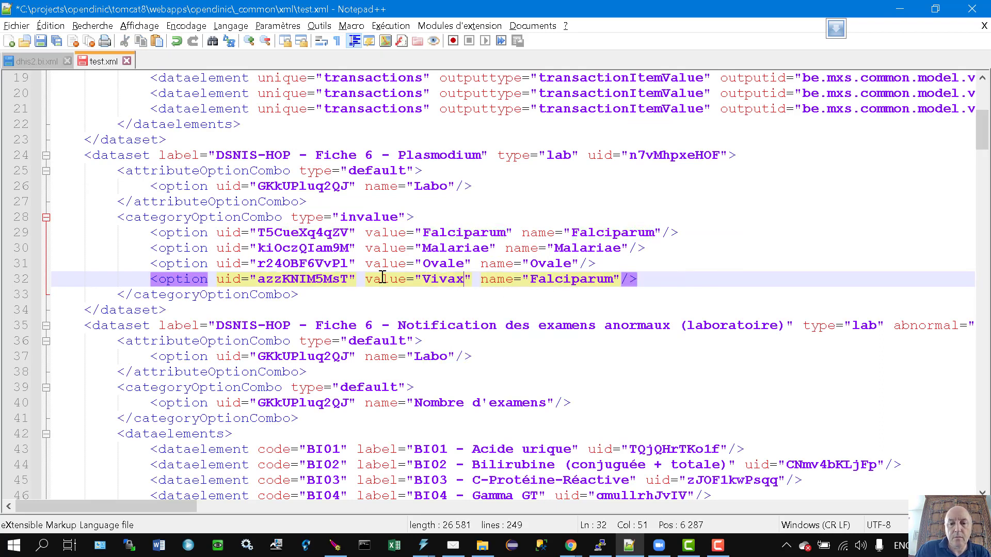
{"action": "double_click", "coordinate": [570, 281]}
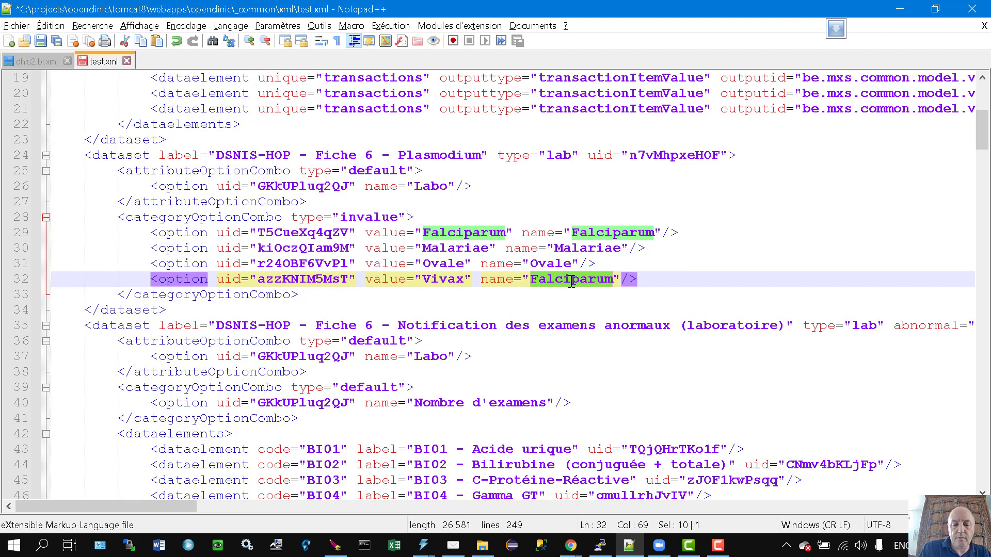
{"action": "type", "text": "Vivqx"}
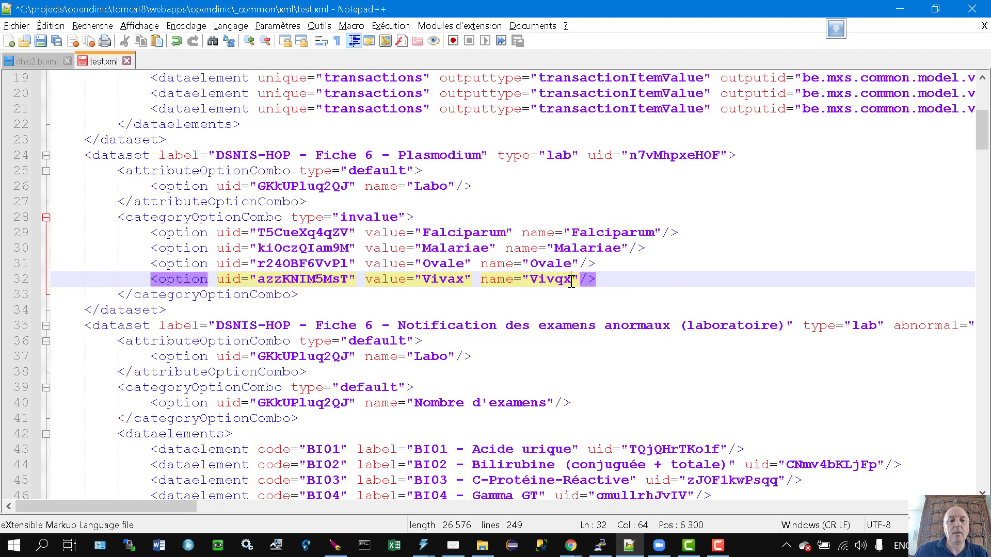
{"action": "left_click", "coordinate": [421, 302]}
Copy the next dataset's dataelements line and BI01 element into the Plasmodium dataset.
{"action": "scroll", "coordinate": [427, 302], "scroll_direction": "down", "scroll_amount": 1}
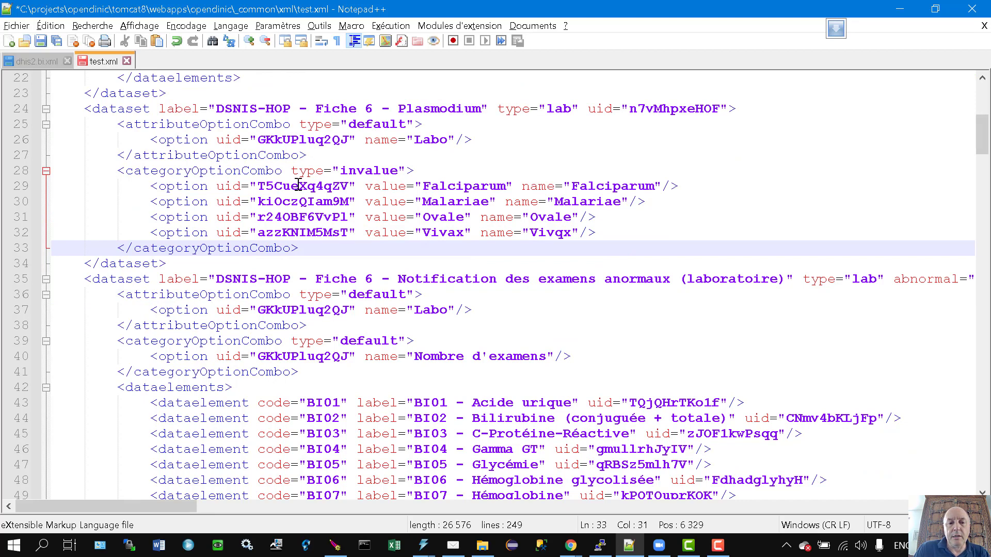
{"action": "scroll", "coordinate": [299, 184], "scroll_direction": "down", "scroll_amount": 1}
{"action": "left_click", "coordinate": [255, 339]}
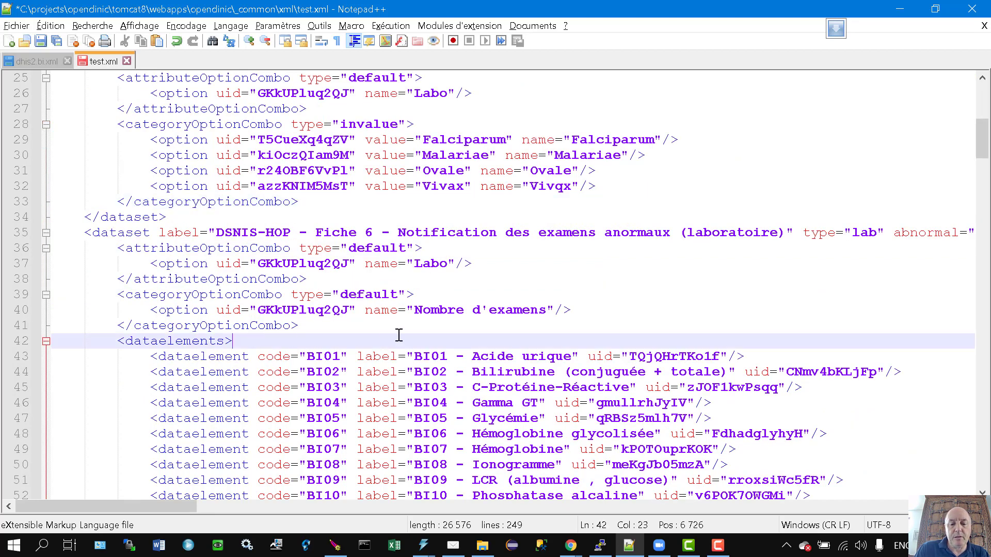
{"action": "key", "text": "Home"}
{"action": "key", "text": "Home"}
{"action": "key", "text": "shift+Down"}
{"action": "key", "text": "shift+Down"}
{"action": "key", "text": "ctrl+c"}
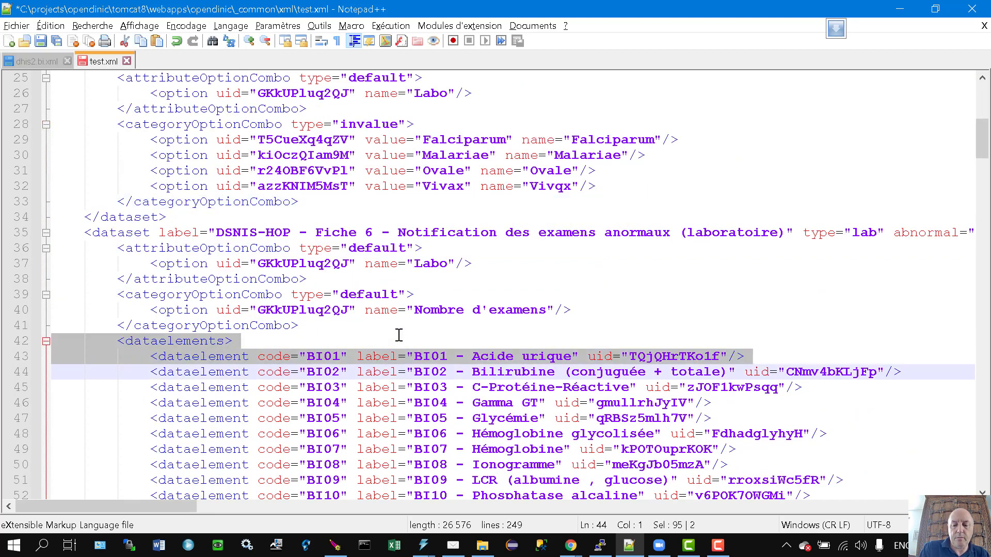
{"action": "key", "text": "Up"}
{"action": "key", "text": "Up"}
{"action": "key", "text": "Up"}
{"action": "key", "text": "Up"}
{"action": "key", "text": "Up"}
{"action": "key", "text": "Up"}
{"action": "key", "text": "Up"}
{"action": "key", "text": "Up"}
{"action": "key", "text": "Up"}
{"action": "key", "text": "Up"}
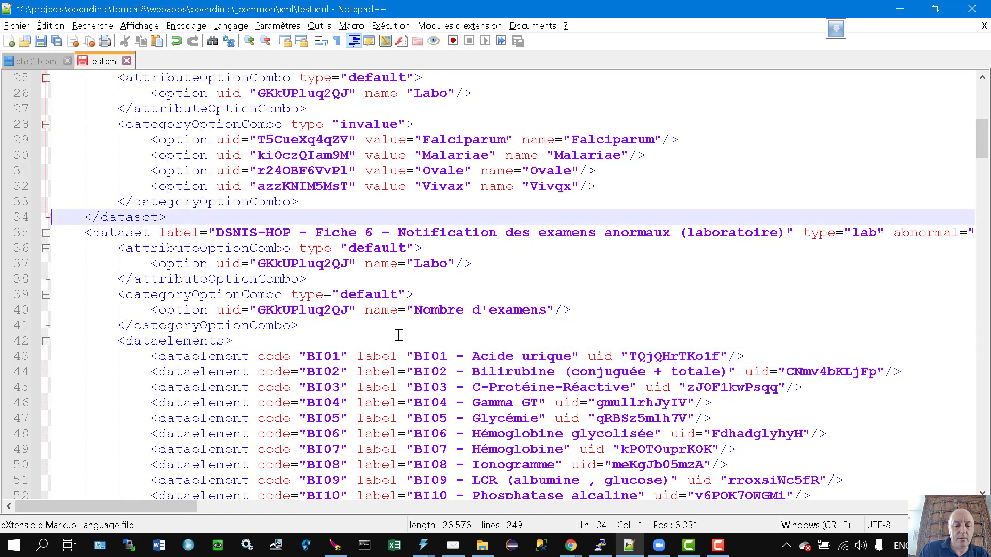
{"action": "key", "text": "ctrl+v"}
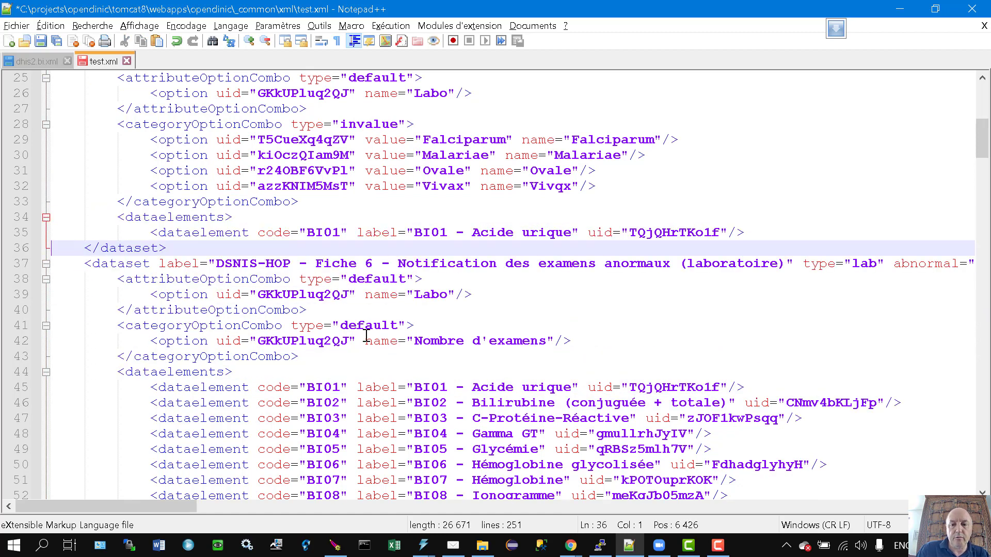
Add a blank line 36 after the BI01 Acide urique element.
{"action": "left_click", "coordinate": [756, 237]}
{"action": "key", "text": "Return"}
{"action": "key", "text": "BackSpace"}
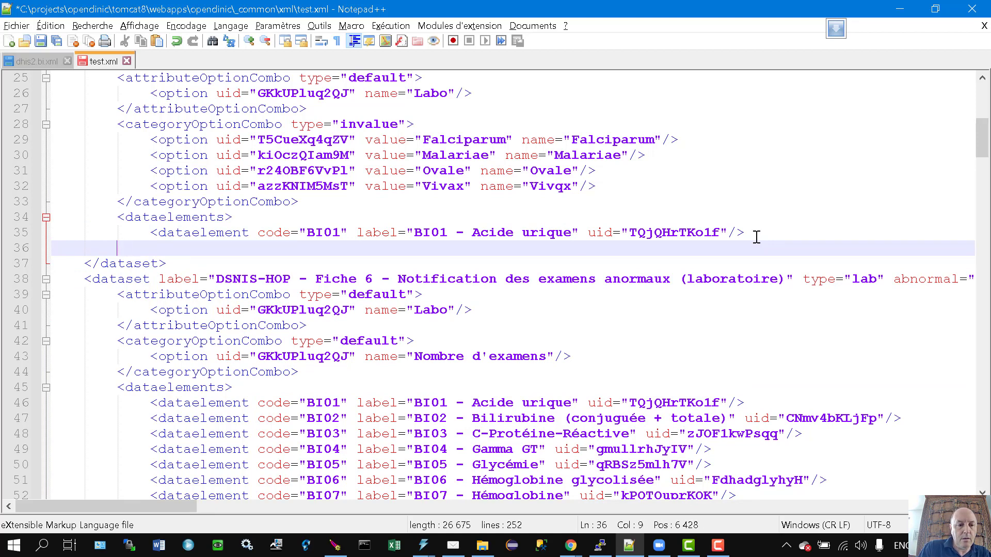
{"action": "type", "text": "\\"}
{"action": "key", "text": "BackSpace"}
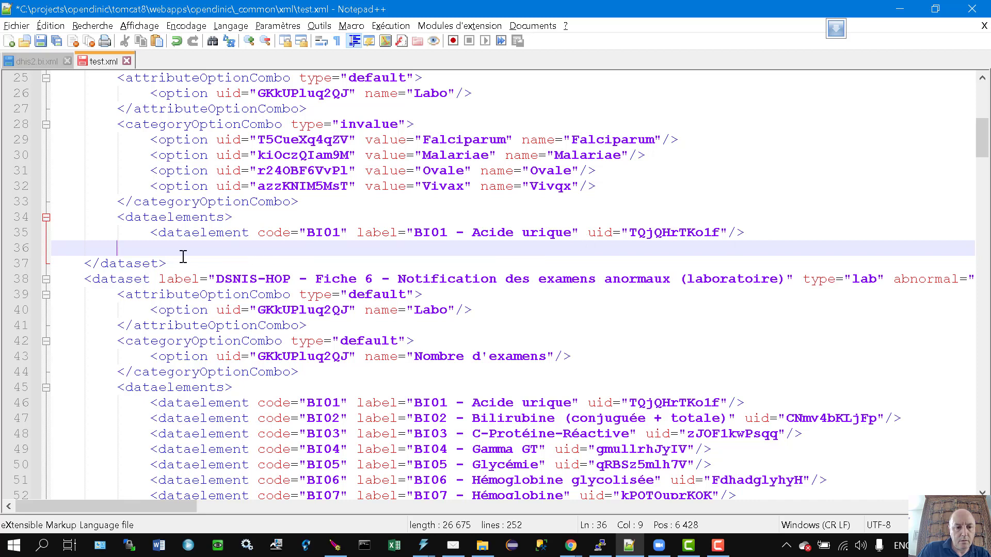
{"action": "type", "text": "\\"}
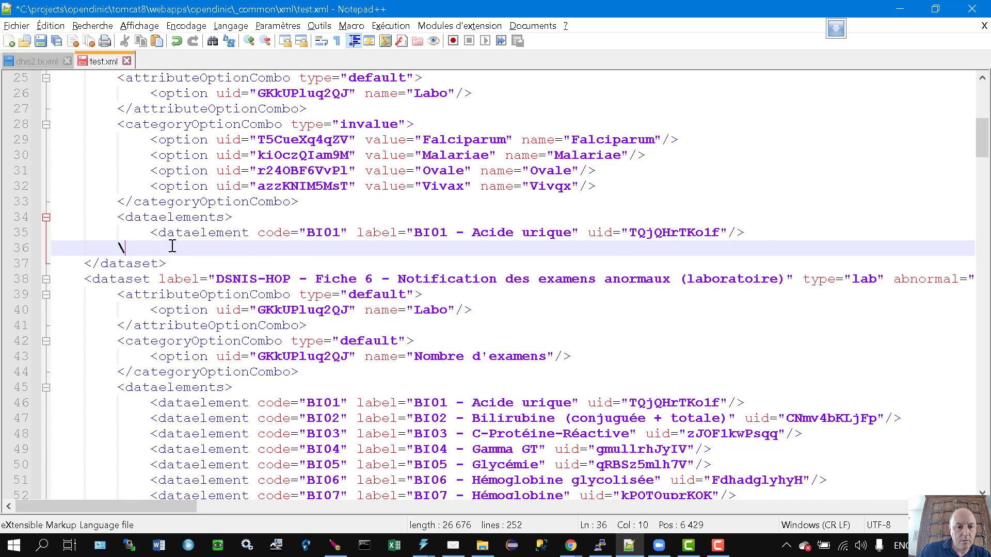
{"action": "key", "text": "BackSpace"}
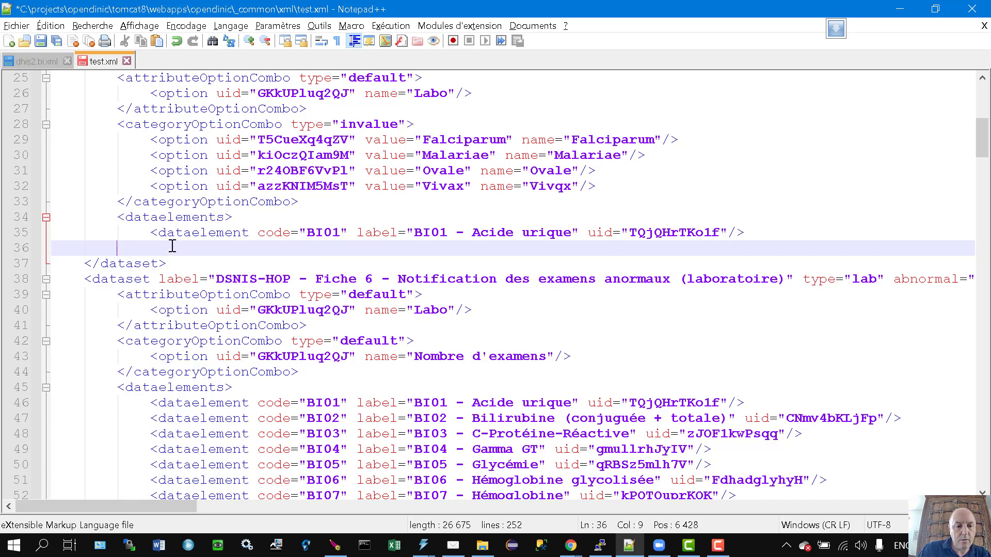
{"action": "type", "text": "\\"}
{"action": "key", "text": "BackSpace"}
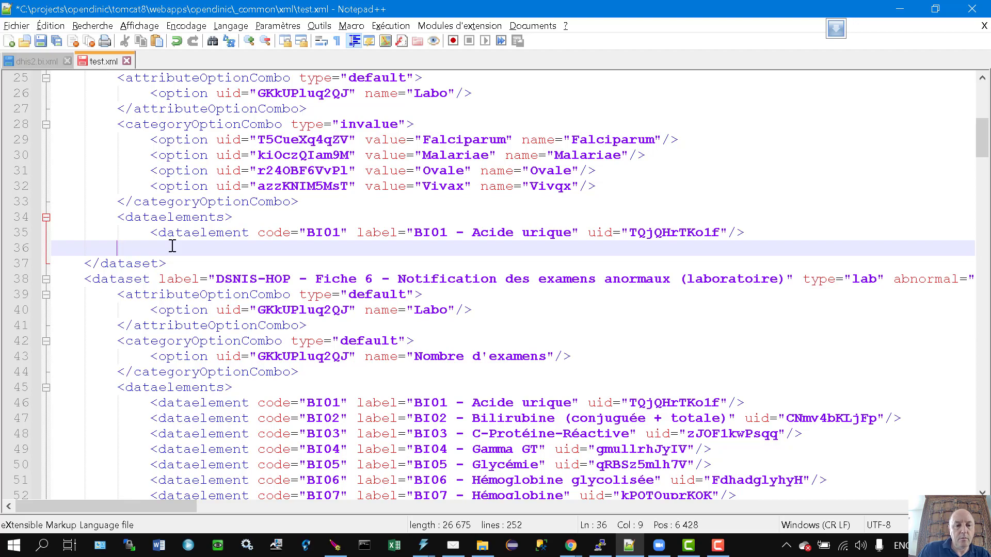
Copy the closing </dataelements> tag from line 110 onto line 36.
{"action": "scroll", "coordinate": [139, 385], "scroll_direction": "down", "scroll_amount": 20}
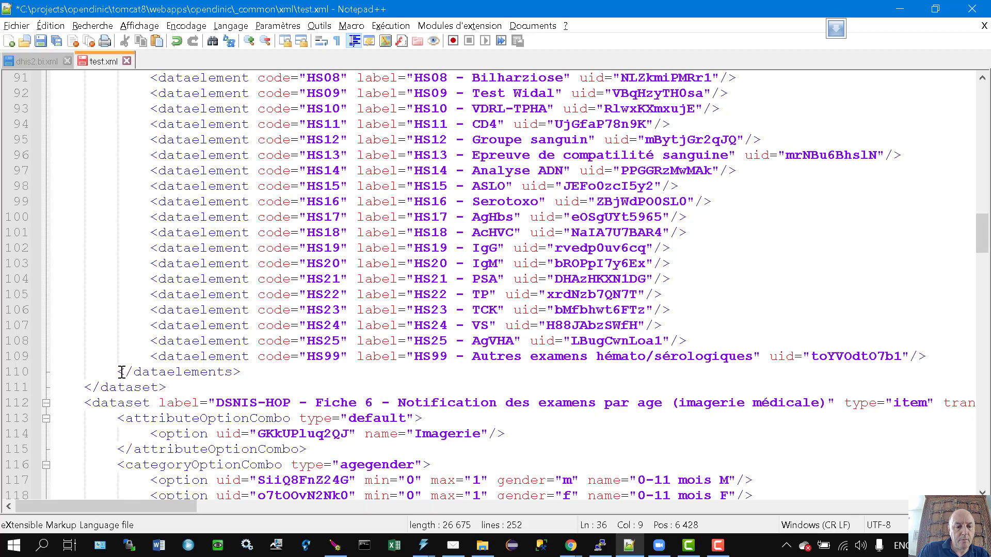
{"action": "left_click_drag", "start_coordinate": [118, 372], "coordinate": [241, 372]}
{"action": "key", "text": "ctrl+c"}
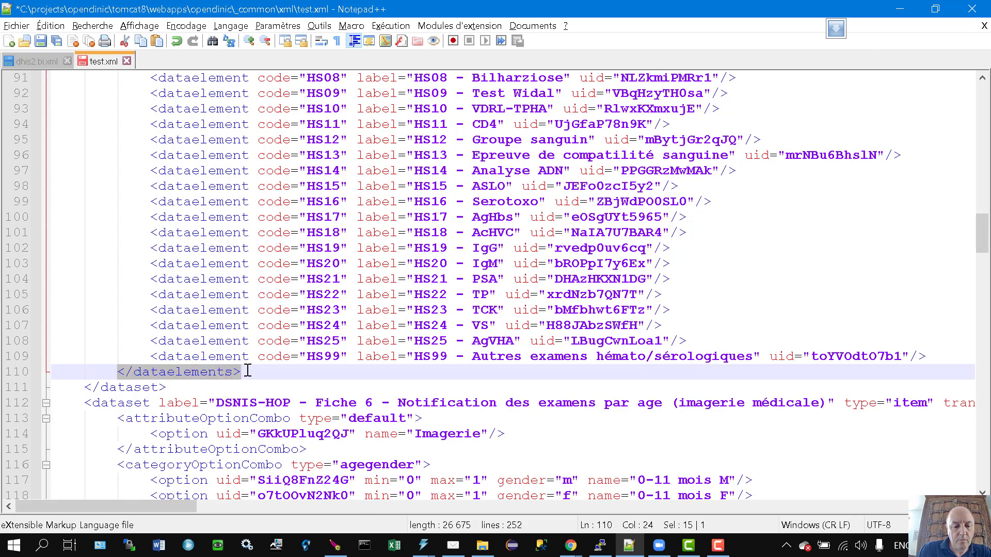
{"action": "scroll", "coordinate": [258, 363], "scroll_direction": "up", "scroll_amount": 20}
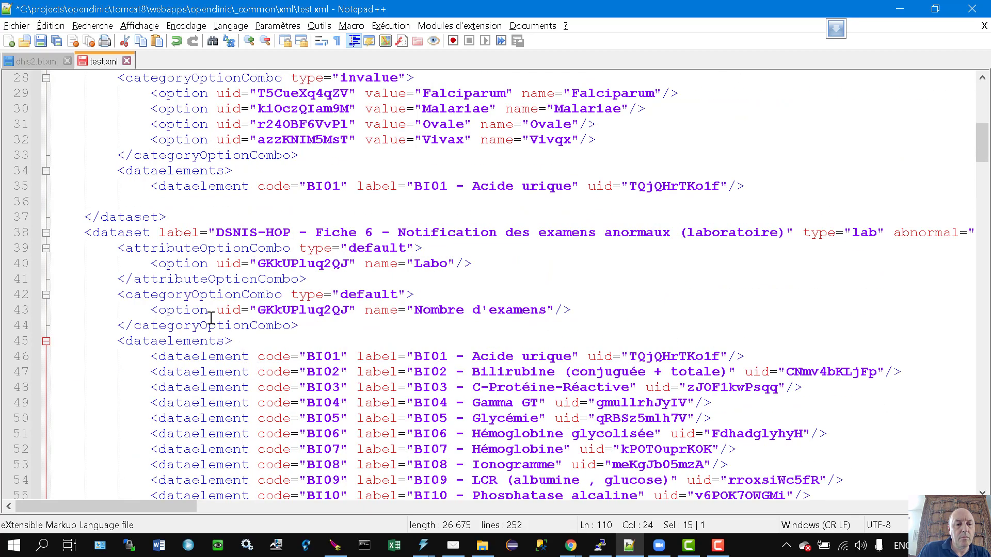
{"action": "left_click", "coordinate": [166, 199]}
{"action": "key", "text": "ctrl+v"}
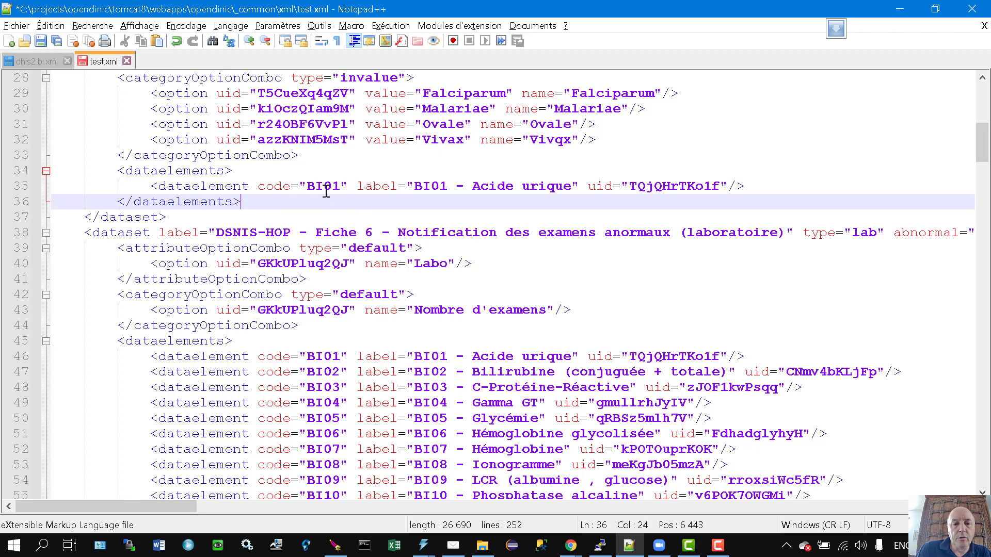
{"action": "scroll", "coordinate": [391, 386], "scroll_direction": "down", "scroll_amount": 5}
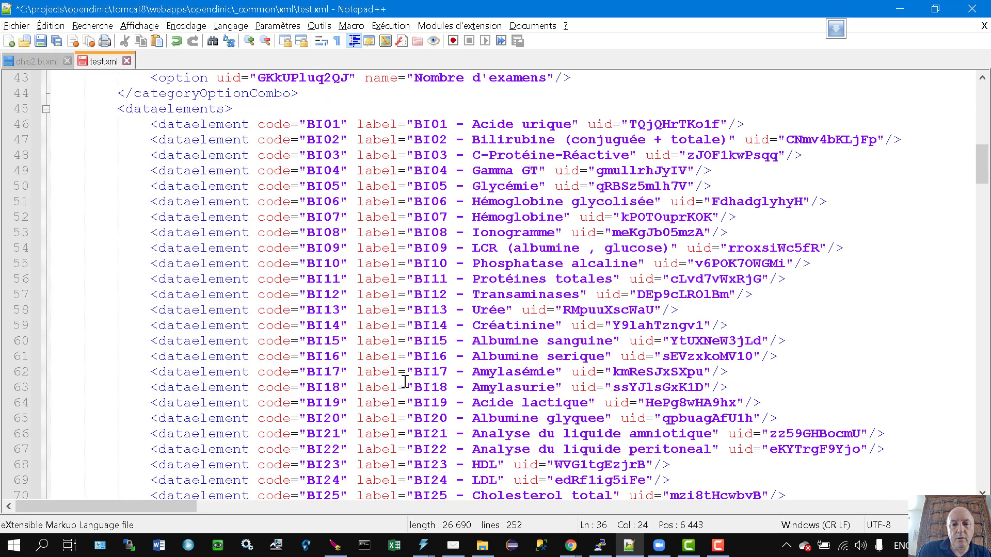
{"action": "scroll", "coordinate": [440, 410], "scroll_direction": "down", "scroll_amount": 5}
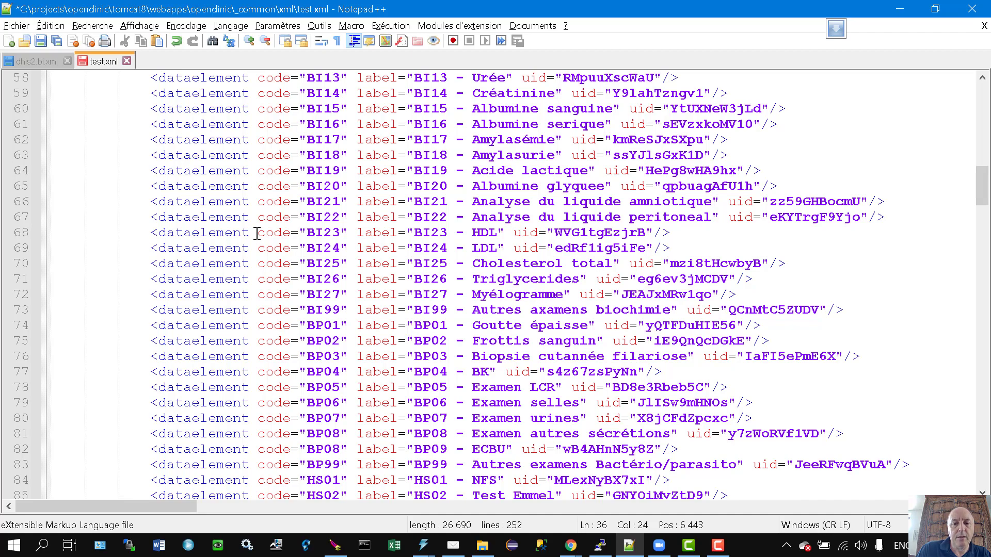
{"action": "scroll", "coordinate": [407, 329], "scroll_direction": "up", "scroll_amount": 10}
{"action": "scroll", "coordinate": [382, 175], "scroll_direction": "down", "scroll_amount": 1}
{"action": "scroll", "coordinate": [383, 175], "scroll_direction": "up", "scroll_amount": 1}
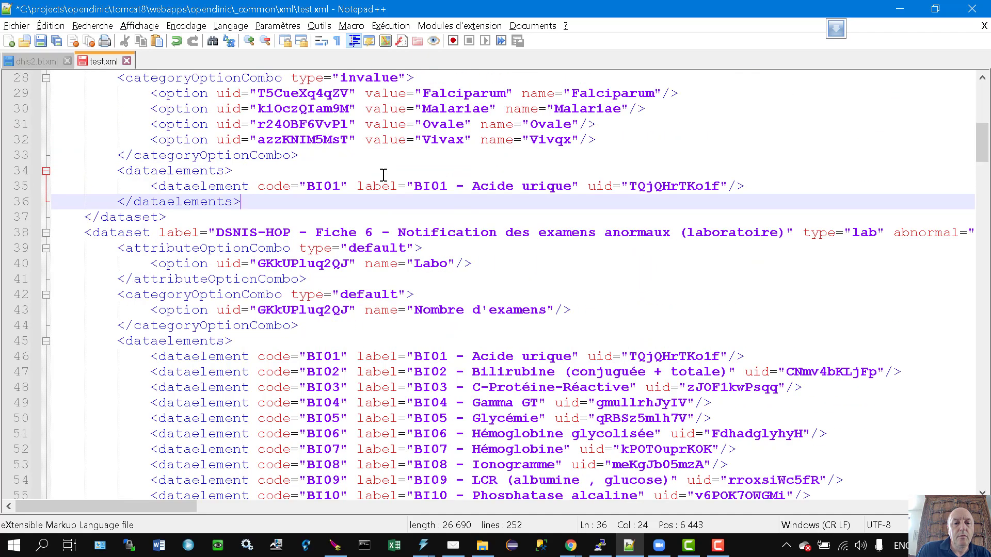
Change the element code from BI01 to BP01.
{"action": "left_click", "coordinate": [333, 190]}
{"action": "key", "text": "BackSpace"}
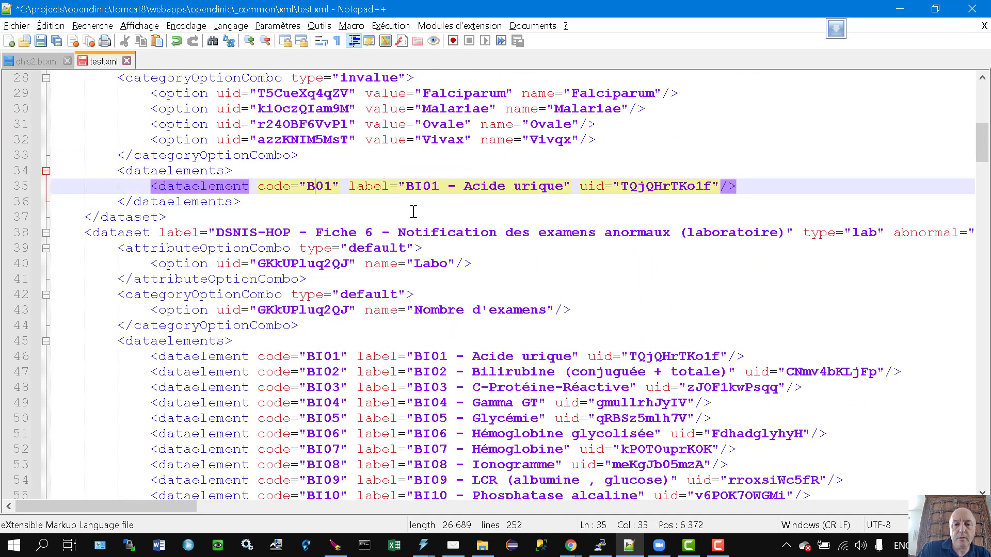
{"action": "type", "text": "P"}
{"action": "left_click", "coordinate": [536, 208]}
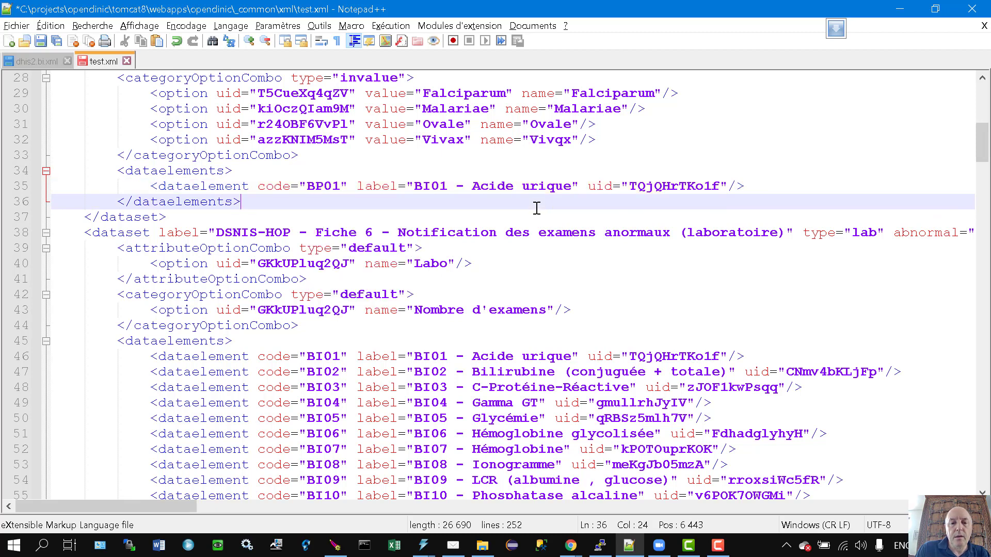
Relabel the element 'Plasmodium', switching the keyboard layout to Belgian (Period) to fix typing.
{"action": "left_click", "coordinate": [424, 186]}
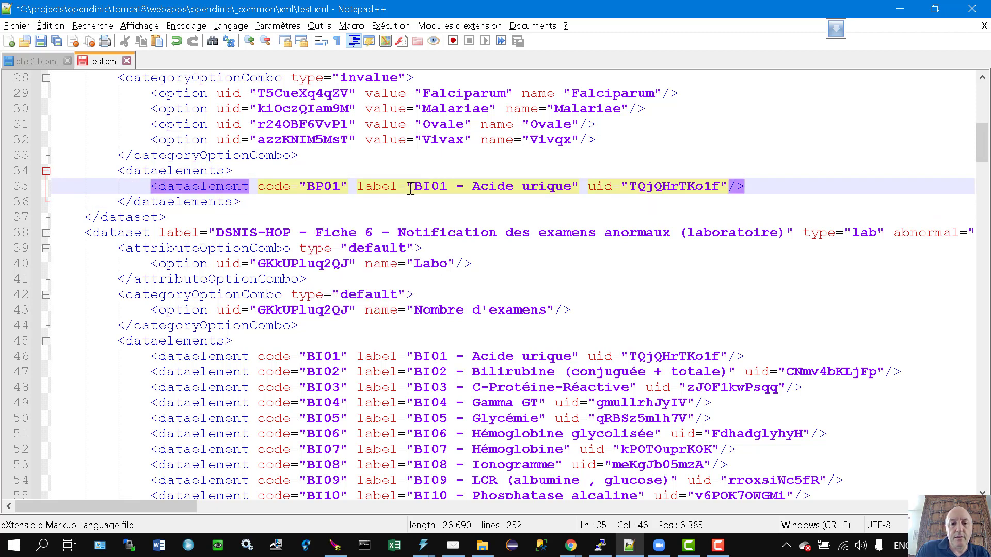
{"action": "left_click_drag", "start_coordinate": [418, 187], "coordinate": [576, 187]}
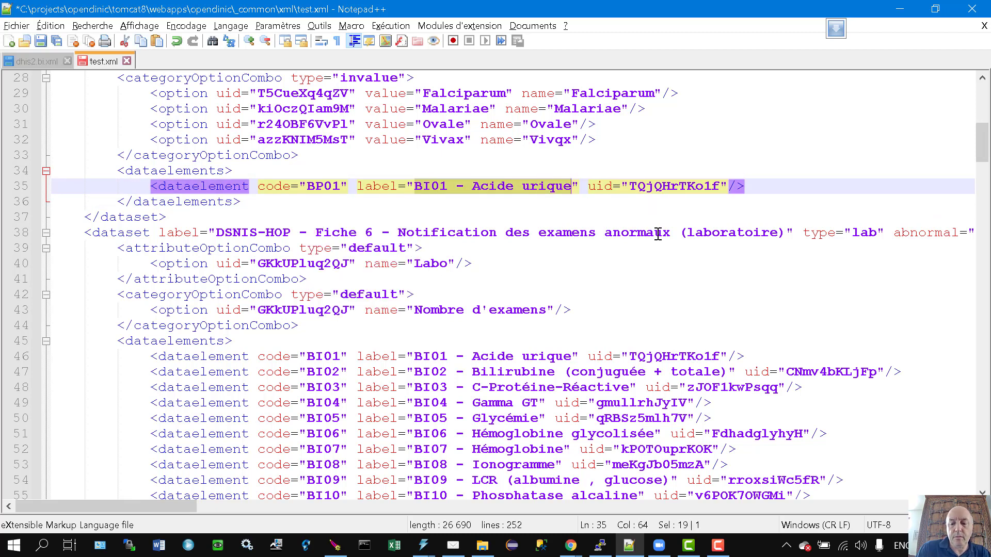
{"action": "type", "text": "Plqs;odiu;"}
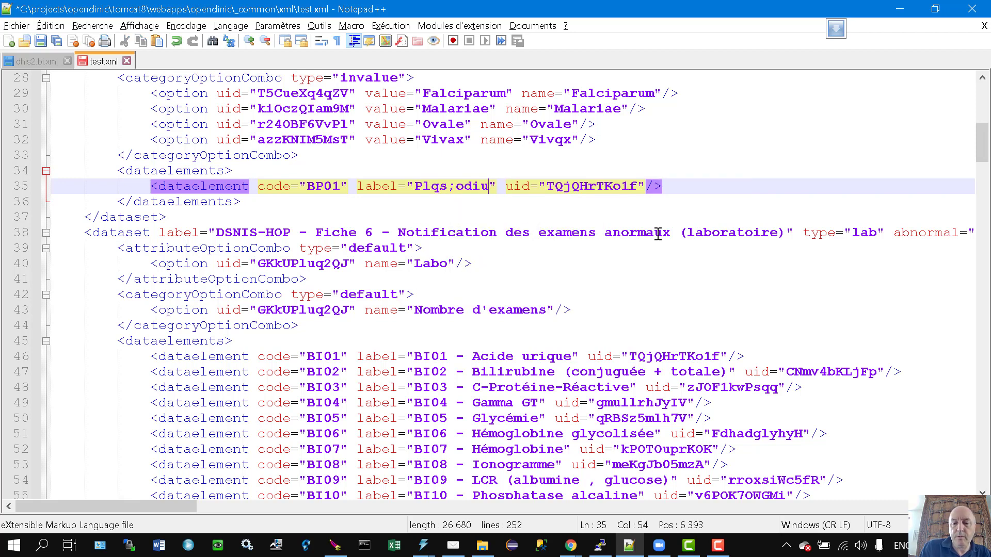
{"action": "scroll", "coordinate": [735, 227], "scroll_direction": "up", "scroll_amount": 2}
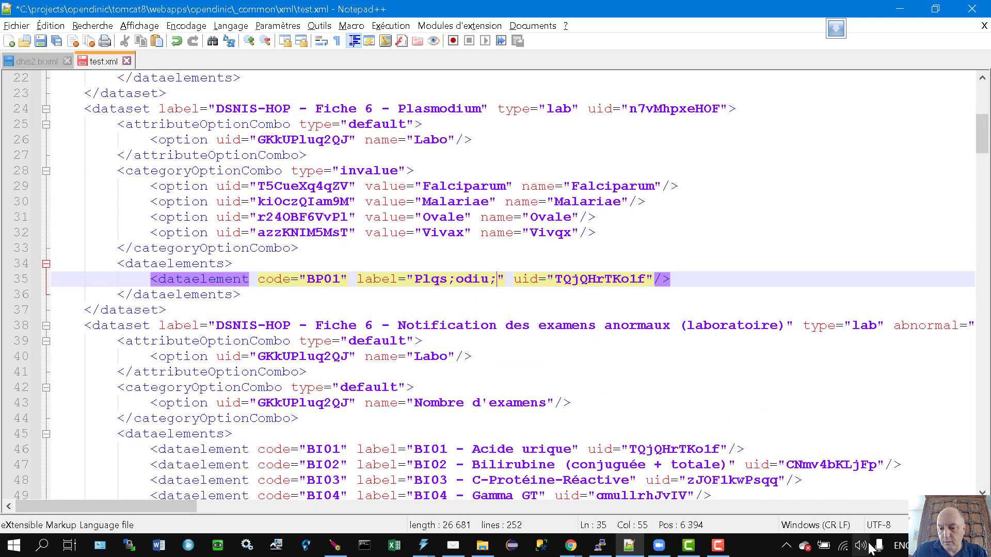
{"action": "left_click", "coordinate": [898, 545]}
{"action": "left_click", "coordinate": [871, 414]}
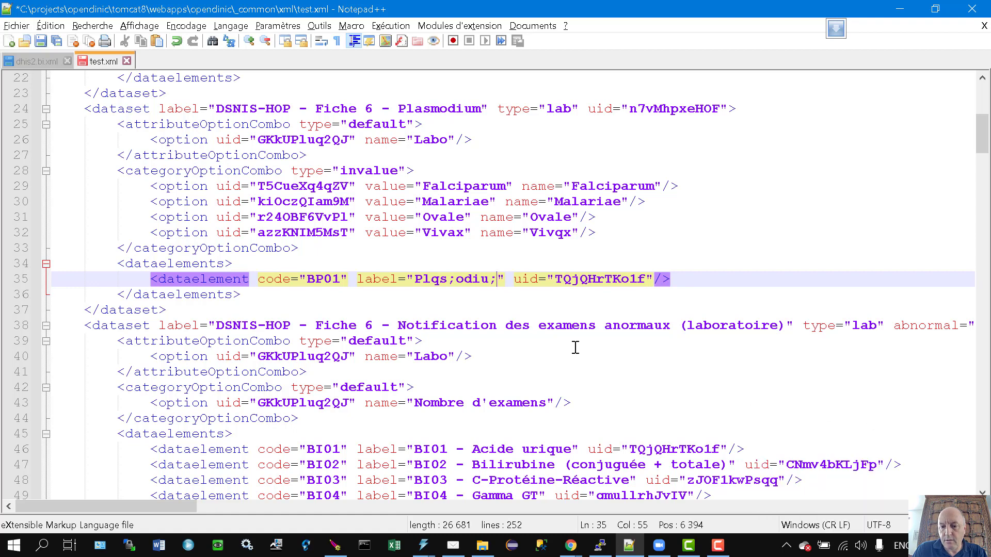
{"action": "left_click_drag", "start_coordinate": [425, 279], "coordinate": [499, 275]}
{"action": "type", "text": "lasmodium"}
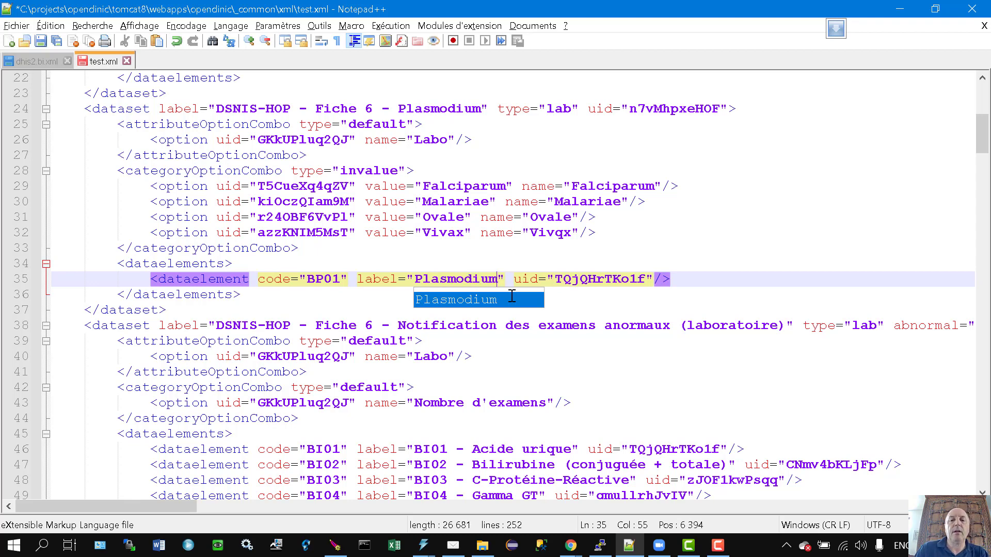
{"action": "double_click", "coordinate": [598, 279]}
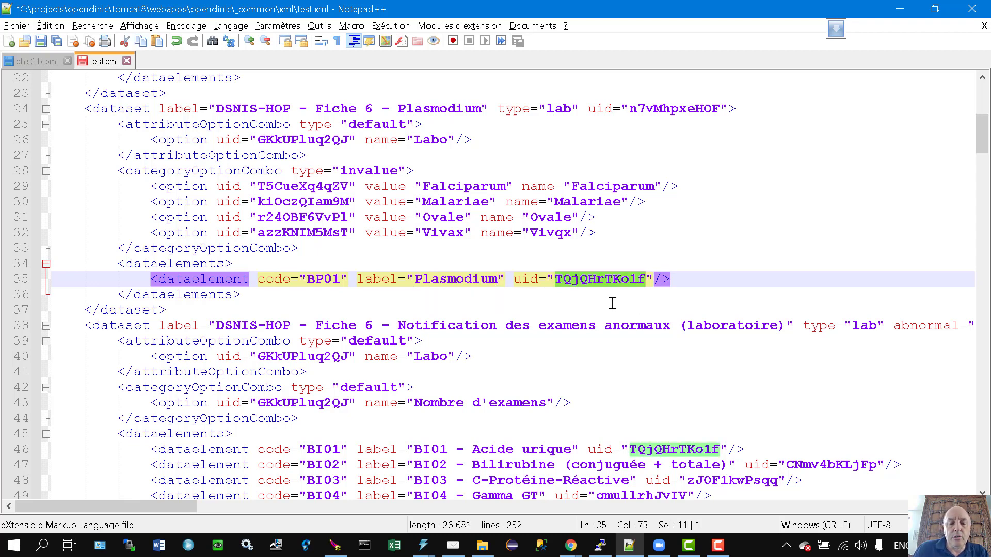
{"action": "key", "text": "alt+Tab"}
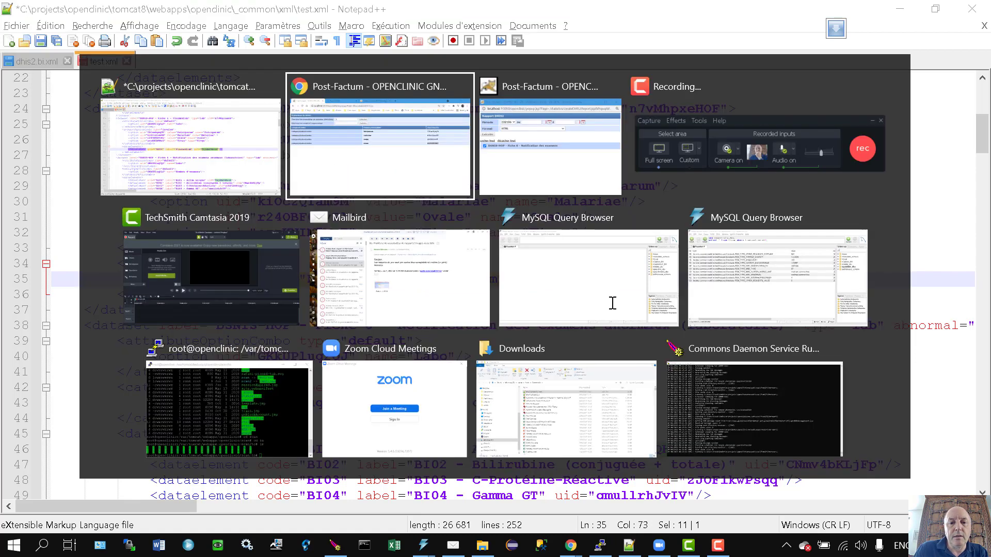
Replace the BP01 element's uid with the Espece plasmodiale ID afmjqV12QqE.
{"action": "left_click", "coordinate": [26, 48]}
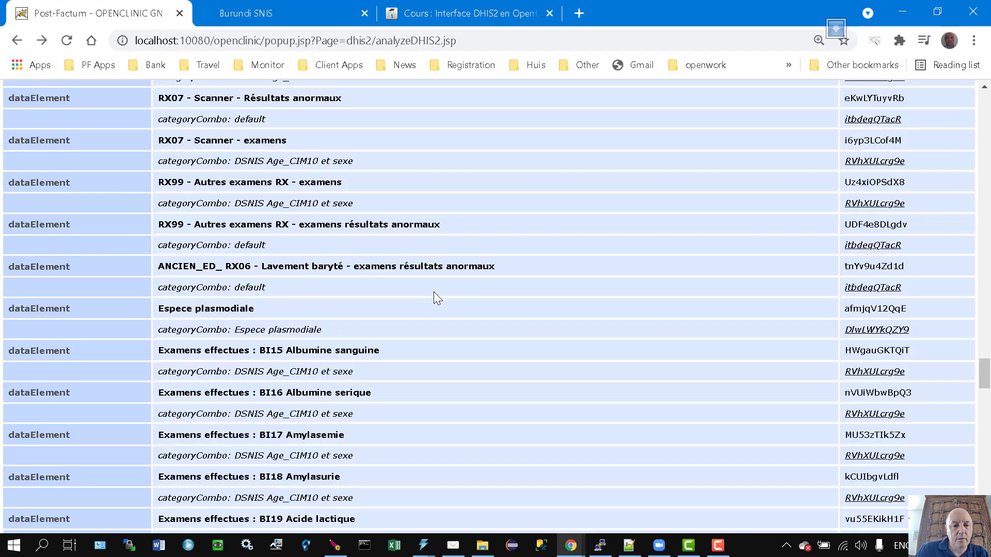
{"action": "double_click", "coordinate": [879, 309]}
{"action": "key", "text": "ctrl+c"}
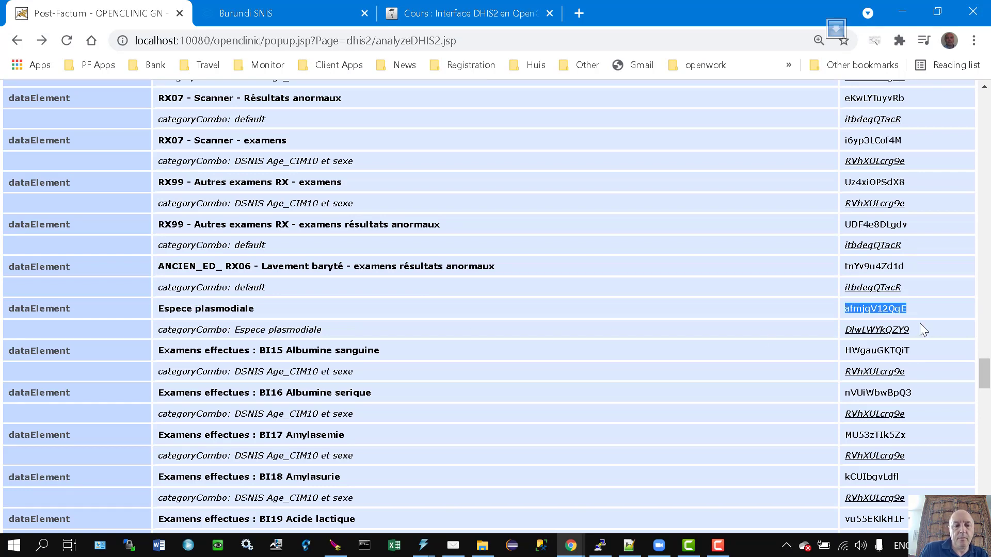
{"action": "key", "text": "alt+Tab"}
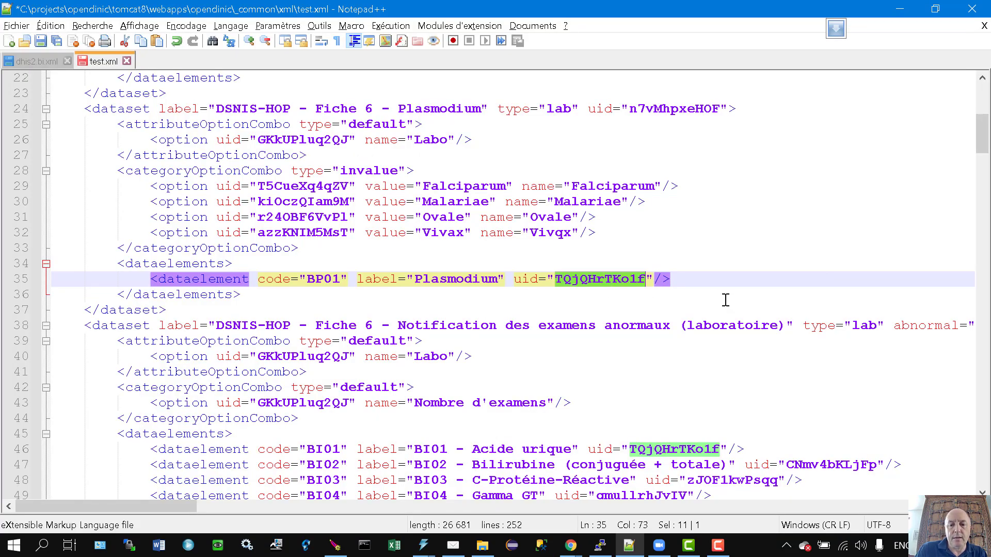
{"action": "key", "text": "ctrl+v"}
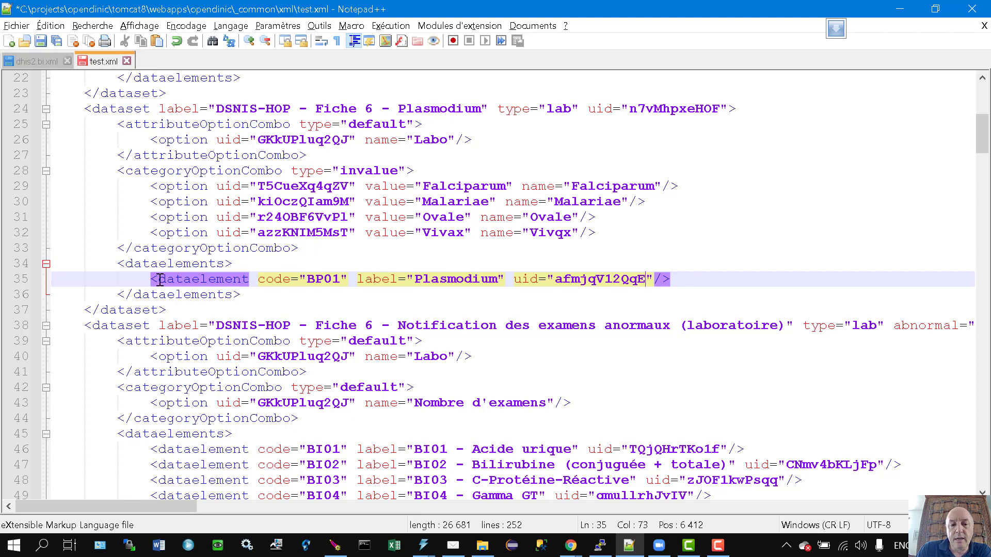
Review the dataelement entries and the Falciparum and Malariae option uids, then save test.xml.
{"action": "double_click", "coordinate": [181, 280]}
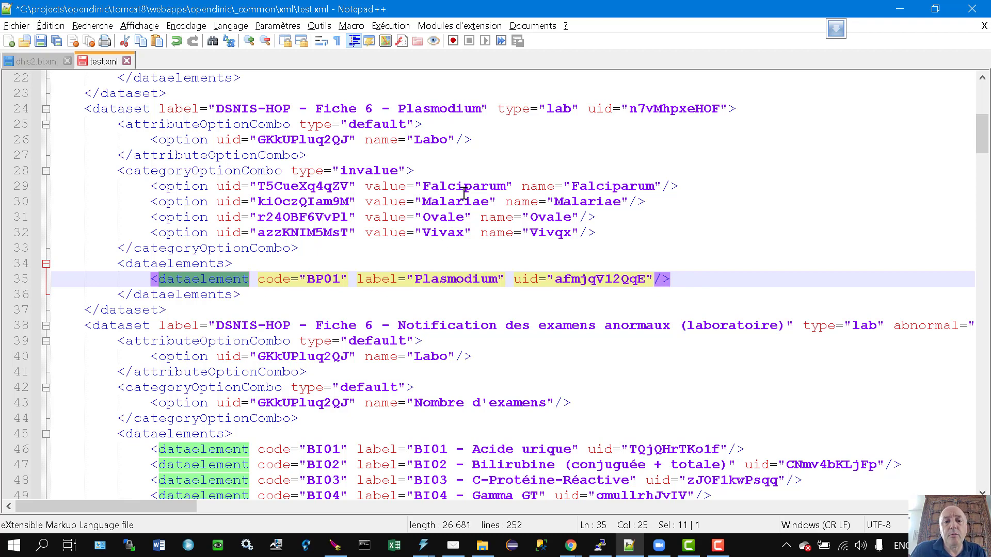
{"action": "double_click", "coordinate": [444, 184]}
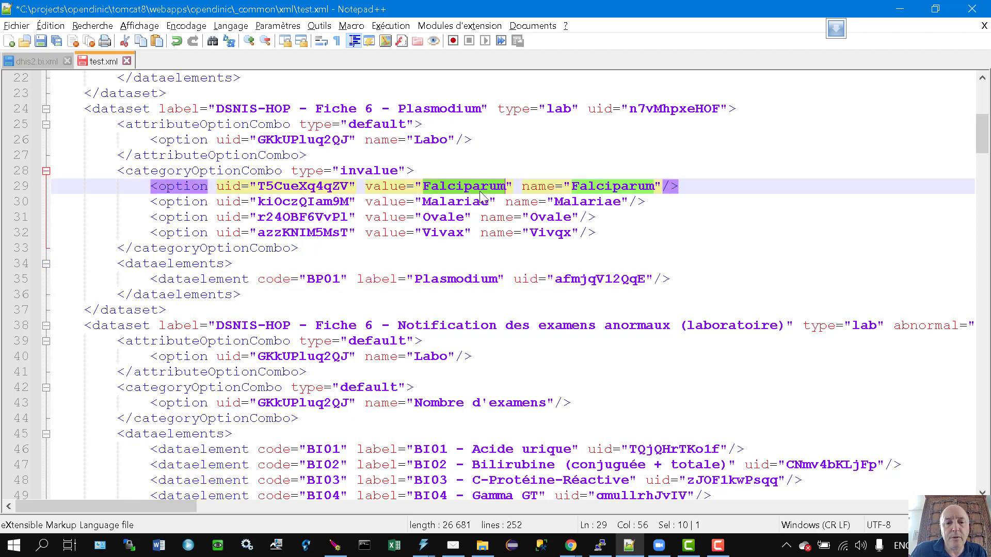
{"action": "double_click", "coordinate": [276, 186]}
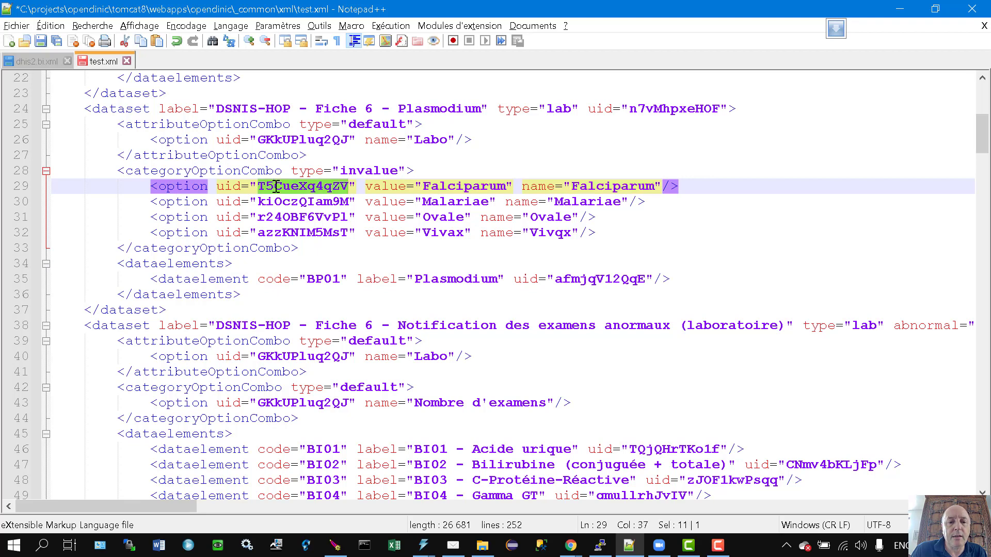
{"action": "double_click", "coordinate": [461, 202]}
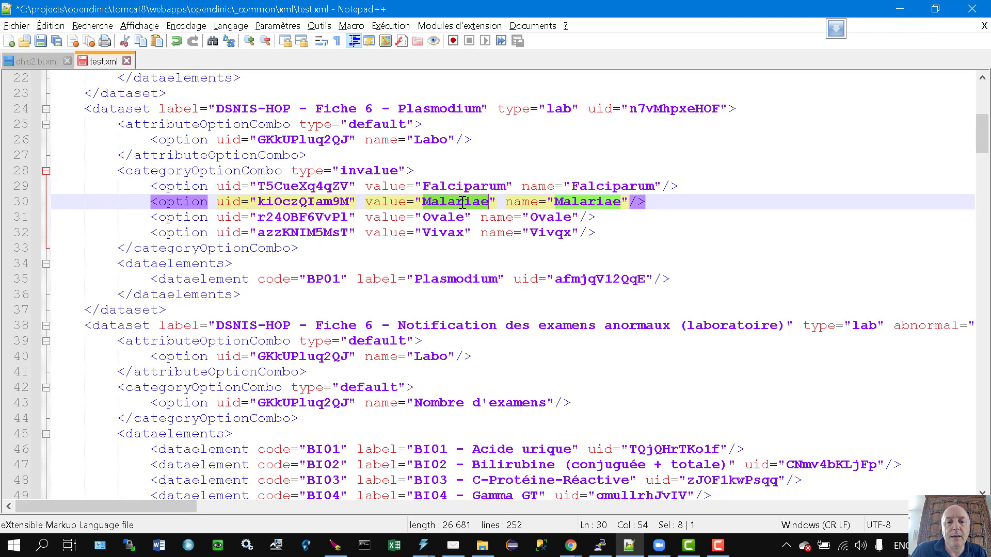
{"action": "double_click", "coordinate": [298, 202]}
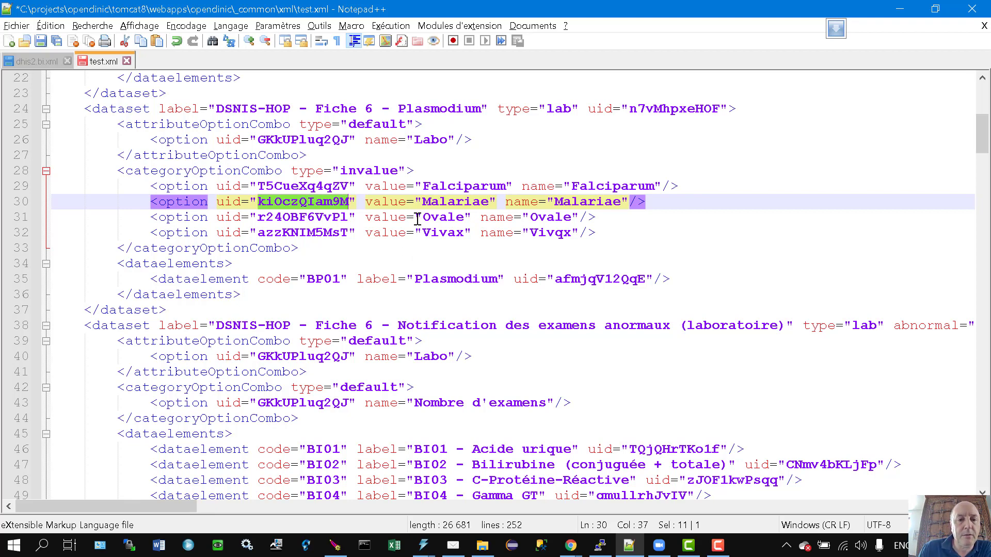
{"action": "left_click", "coordinate": [56, 41]}
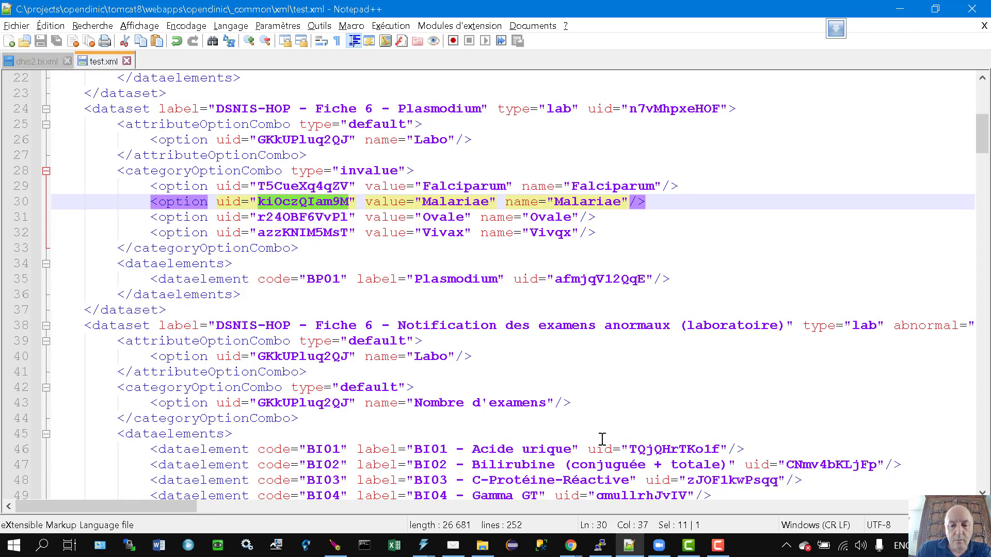
{"action": "left_click", "coordinate": [570, 545]}
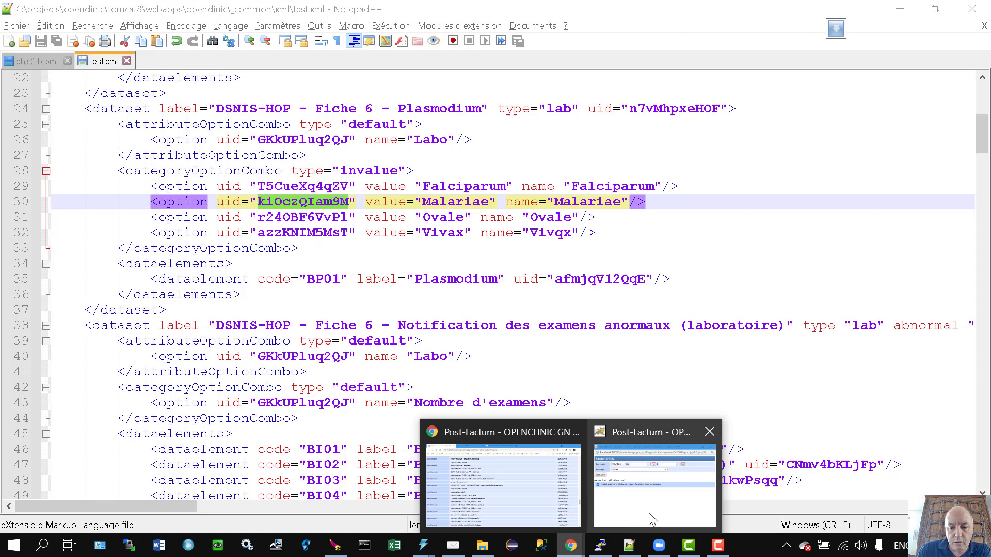
Return to the OpenClinic login page in Chrome and log back in with the account credentials.
{"action": "left_click", "coordinate": [545, 508]}
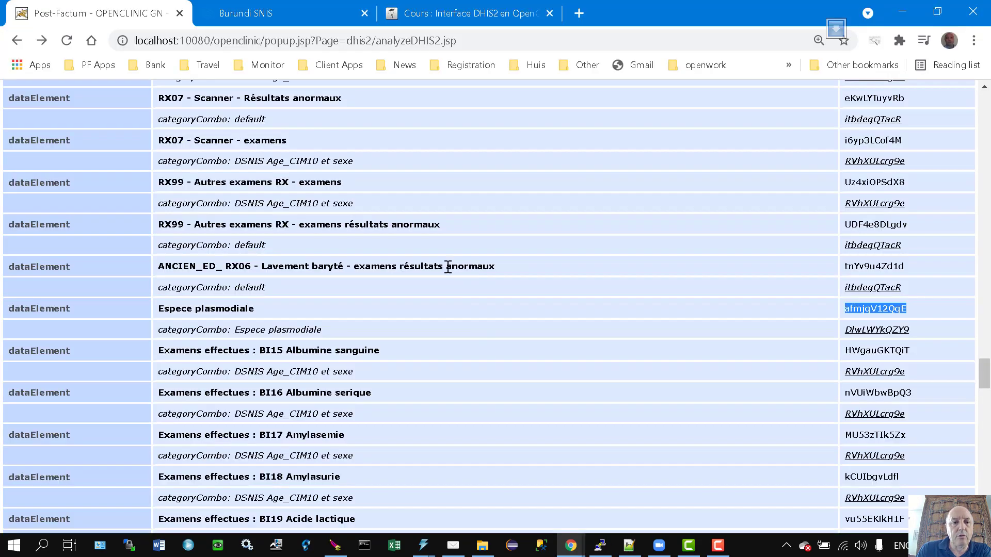
{"action": "left_click", "coordinate": [16, 40]}
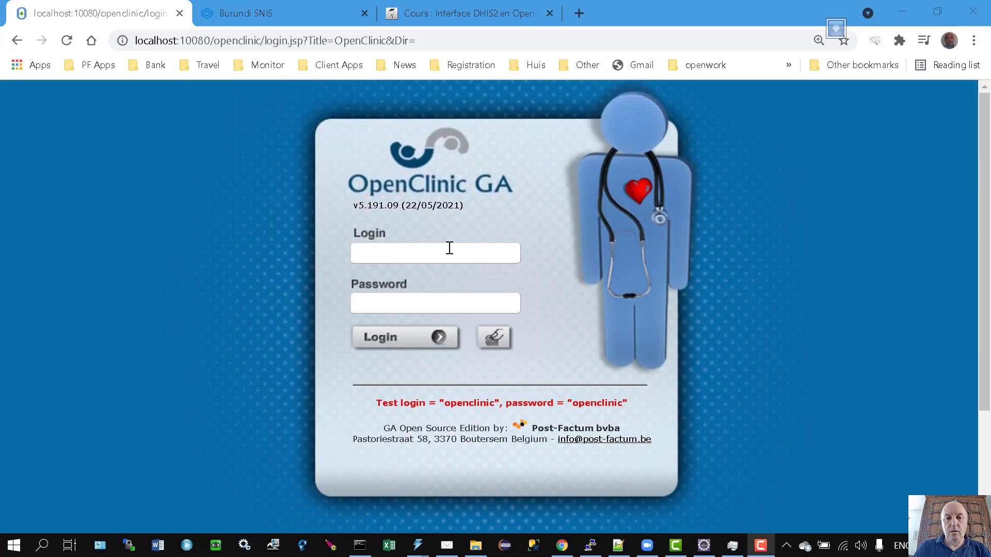
{"action": "left_click", "coordinate": [450, 249]}
{"action": "type", "text": "opencl"}
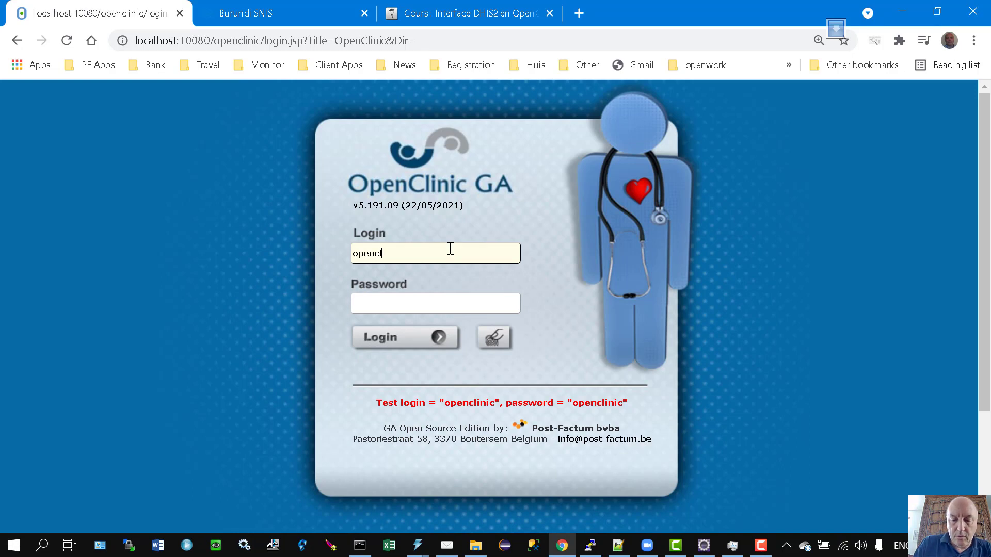
{"action": "type", "text": "inic"}
{"action": "key", "text": "Tab"}
{"action": "type", "text": "openc"}
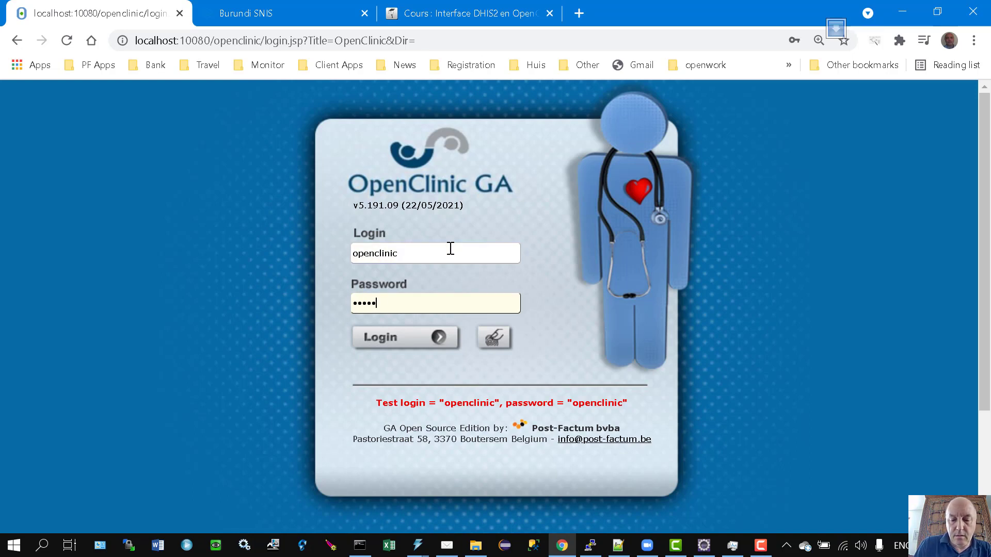
{"action": "type", "text": "linic"}
{"action": "key", "text": "Return"}
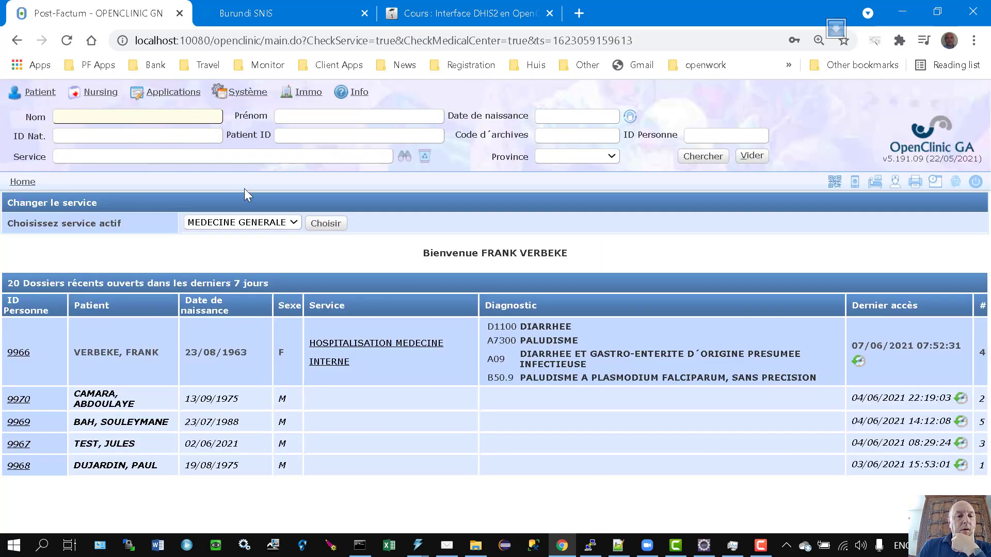
Open the Rapport DHIS2 window from Applications > Statistiques.
{"action": "left_click", "coordinate": [178, 92]}
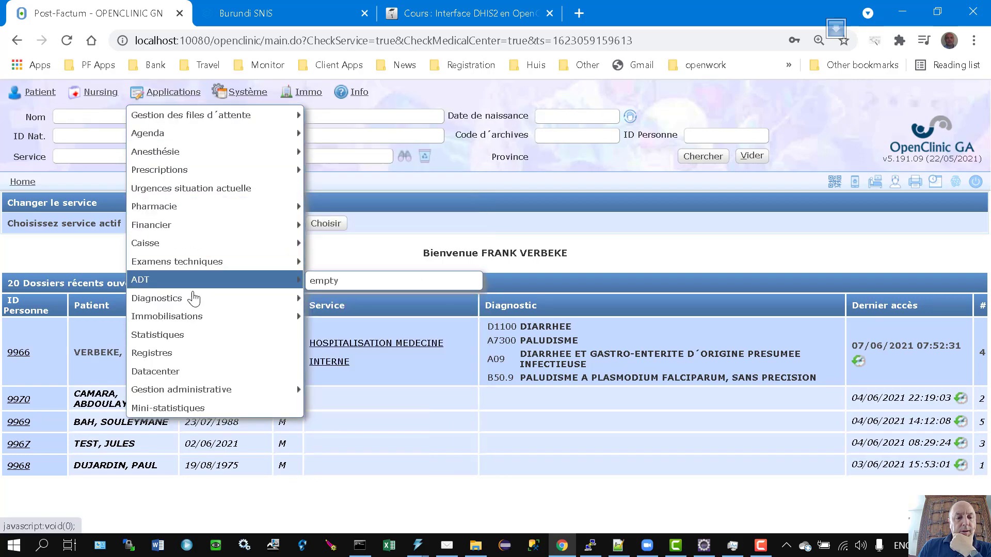
{"action": "left_click", "coordinate": [172, 335]}
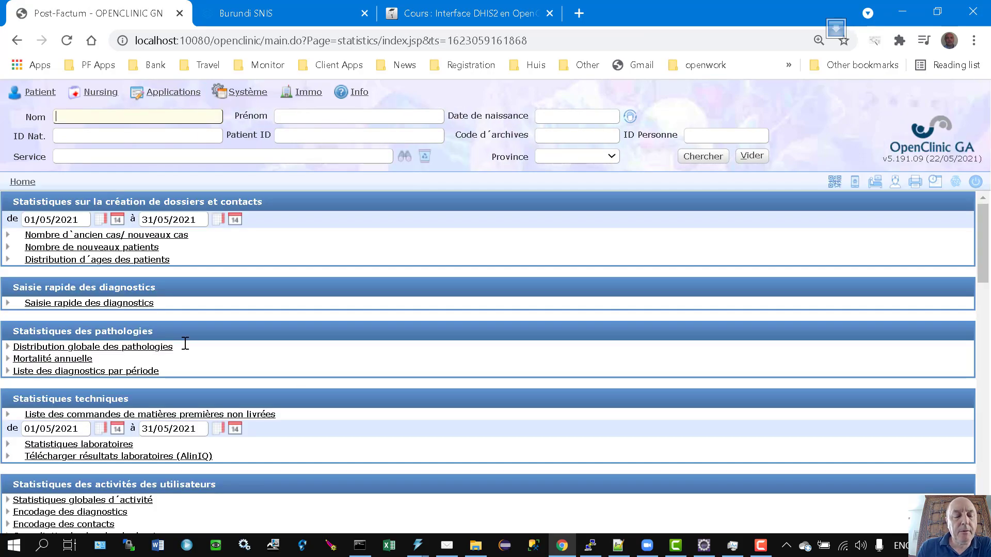
{"action": "scroll", "coordinate": [351, 353], "scroll_direction": "down", "scroll_amount": 15}
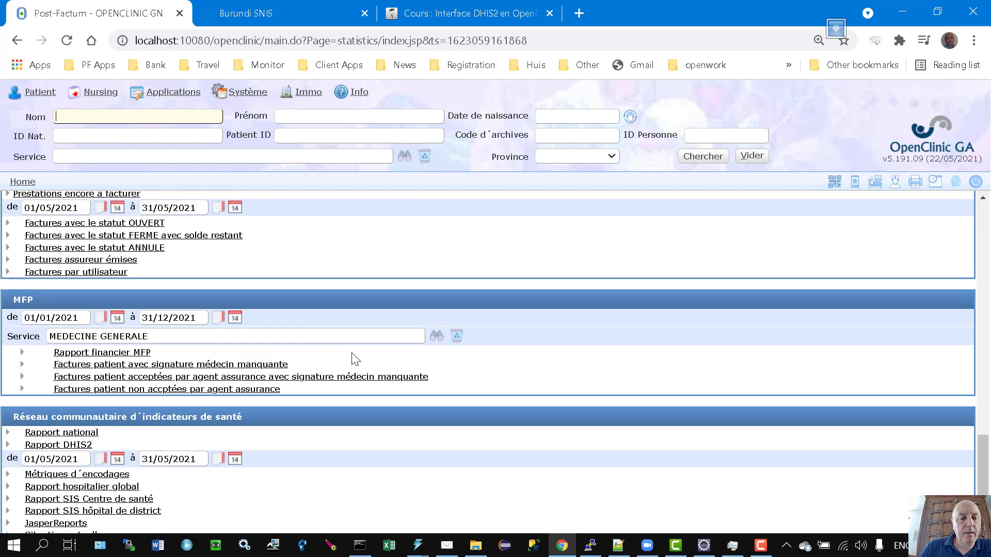
{"action": "scroll", "coordinate": [355, 359], "scroll_direction": "down", "scroll_amount": 1}
{"action": "left_click", "coordinate": [86, 417]}
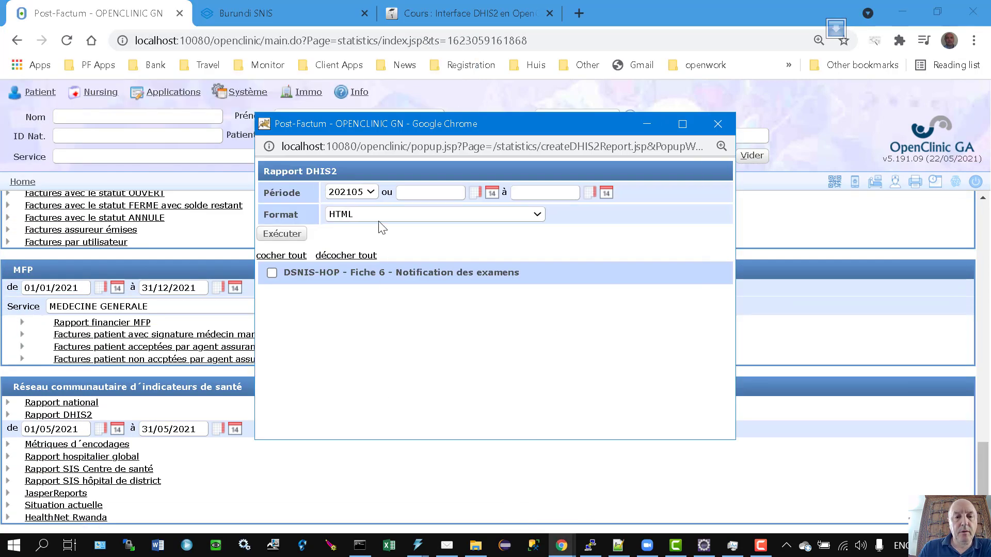
Generate the DHIS2 report for period 202106 with the DSNIS-HOP - Fiche 6 dataset ticked.
{"action": "left_click", "coordinate": [350, 192]}
{"action": "left_click", "coordinate": [343, 204]}
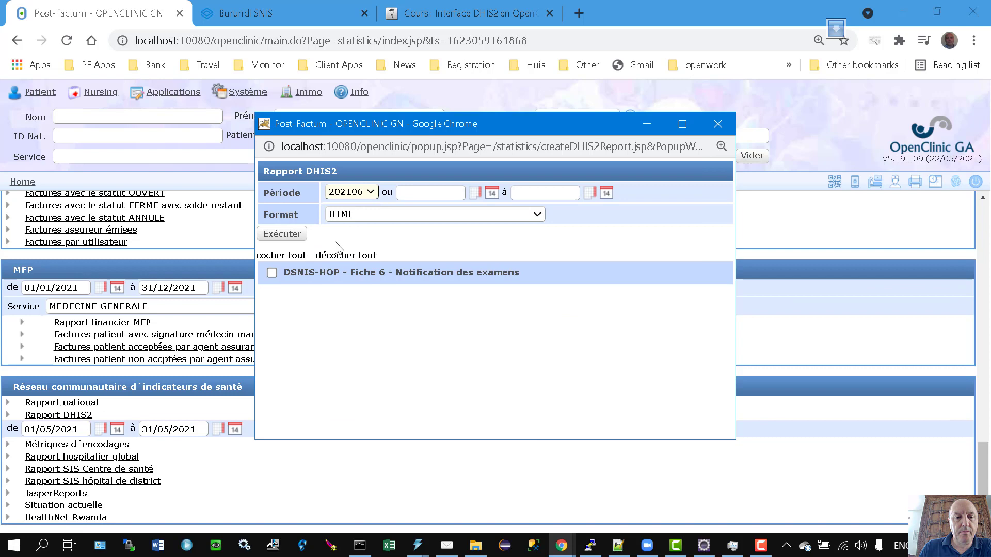
{"action": "left_click", "coordinate": [272, 273]}
{"action": "left_click", "coordinate": [282, 233]}
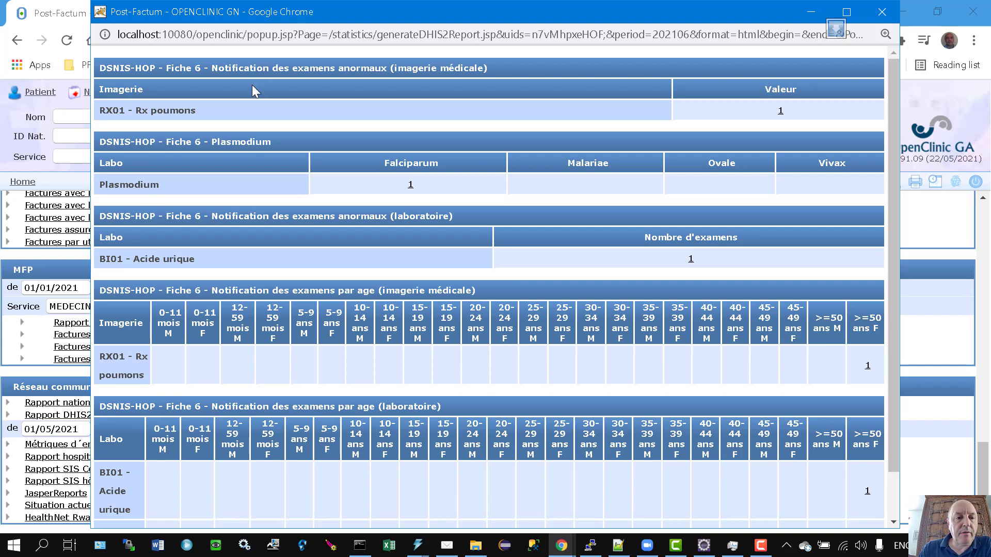
Review the Plasmodium table showing Falciparum at 1, then close both report windows.
{"action": "left_click_drag", "start_coordinate": [102, 142], "coordinate": [282, 146]}
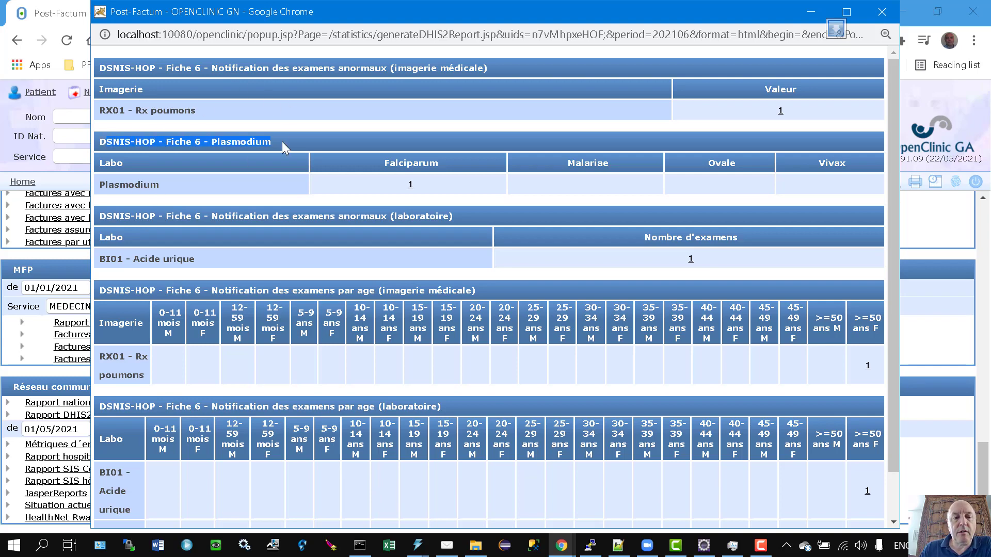
{"action": "left_click", "coordinate": [282, 141]}
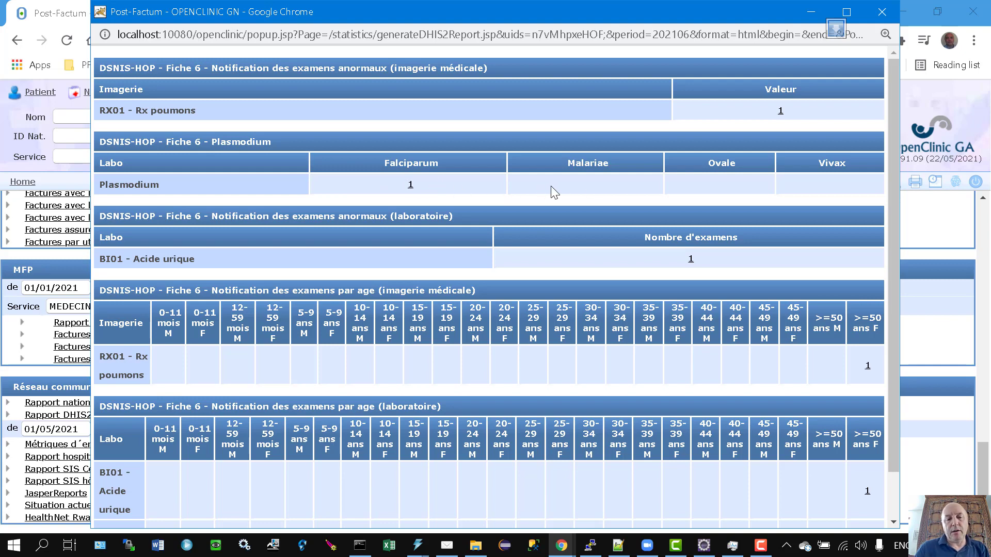
{"action": "scroll", "coordinate": [551, 187], "scroll_direction": "down", "scroll_amount": 1}
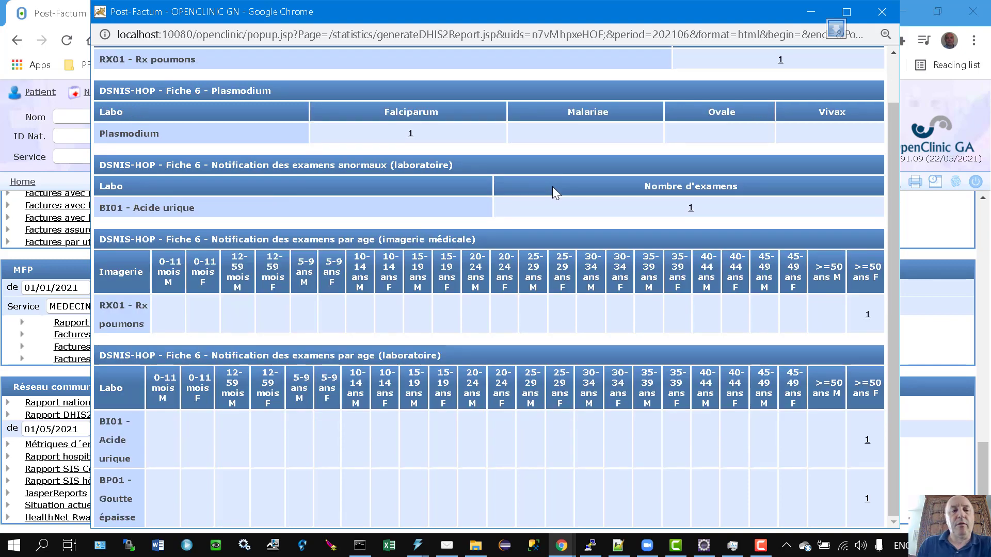
{"action": "scroll", "coordinate": [553, 192], "scroll_direction": "up", "scroll_amount": 1}
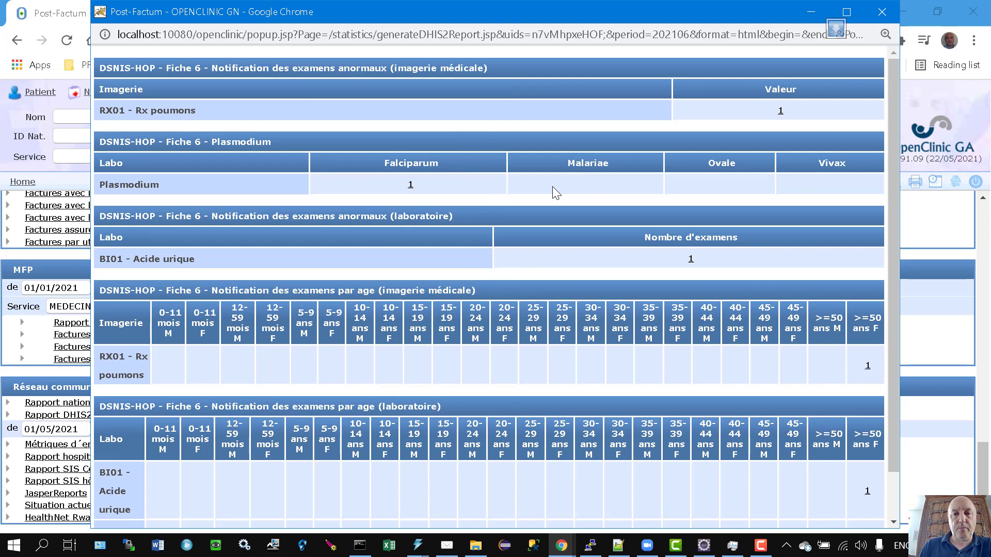
{"action": "left_click", "coordinate": [881, 15]}
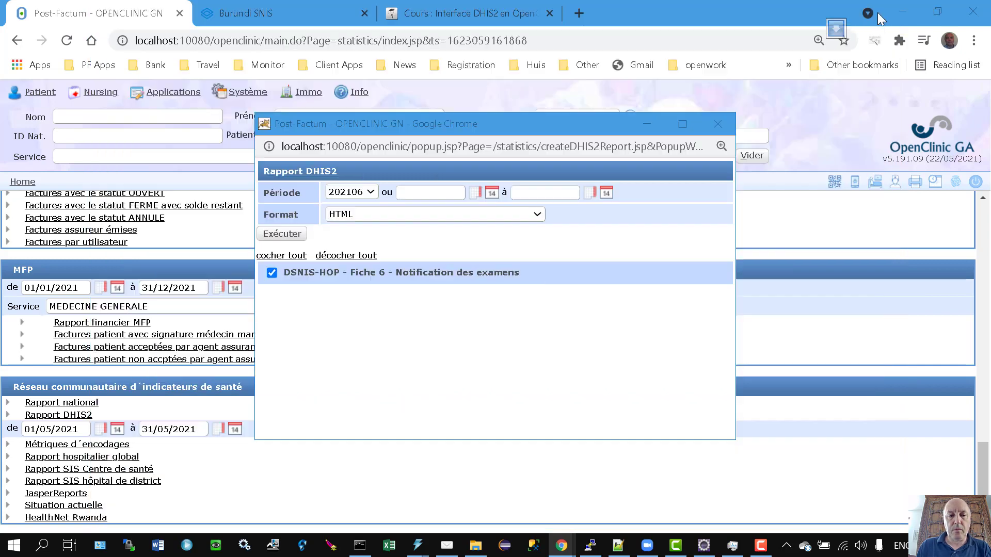
{"action": "left_click", "coordinate": [717, 124]}
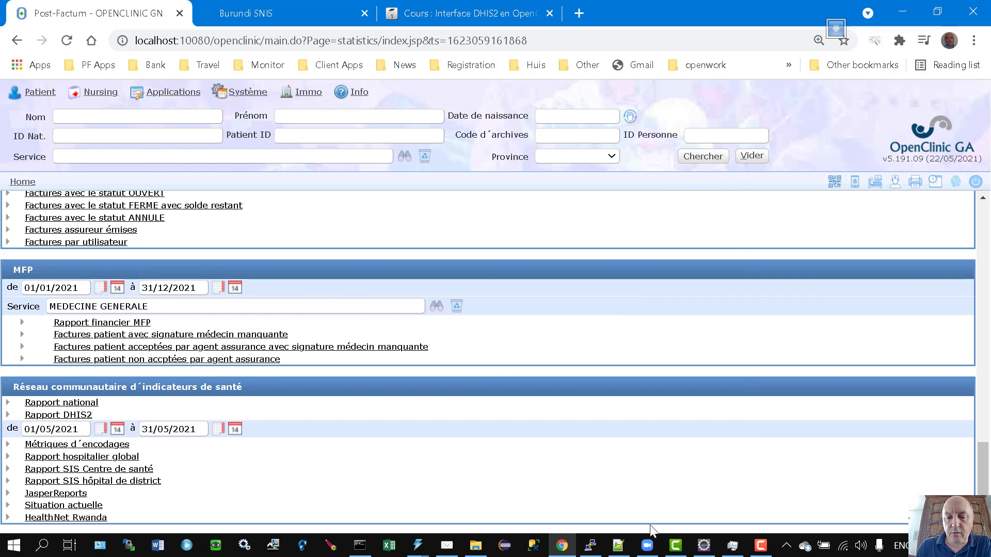
Bring test.xml back in Notepad++ and select 'invalue' on line 28 and 'Falciparum' on line 29.
{"action": "left_click", "coordinate": [618, 546]}
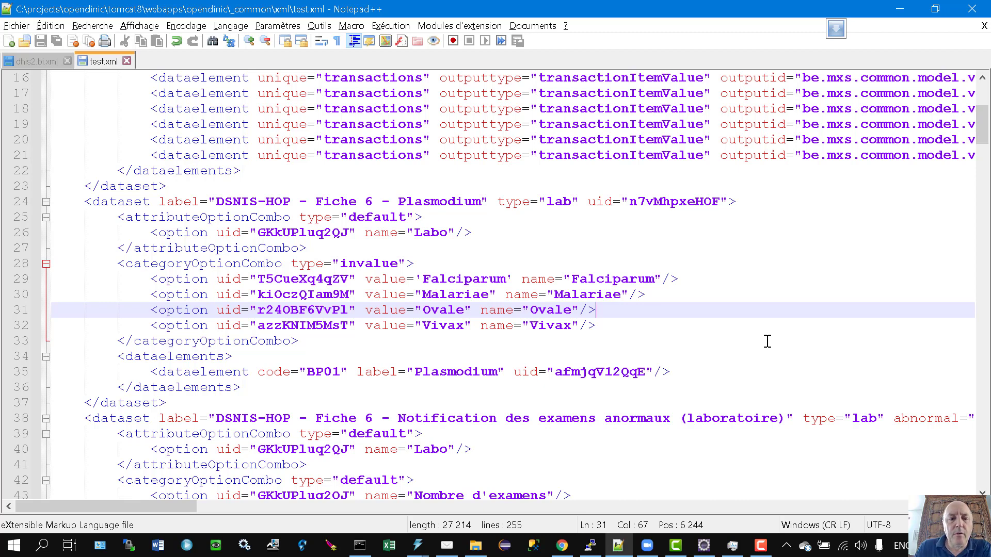
{"action": "double_click", "coordinate": [357, 264]}
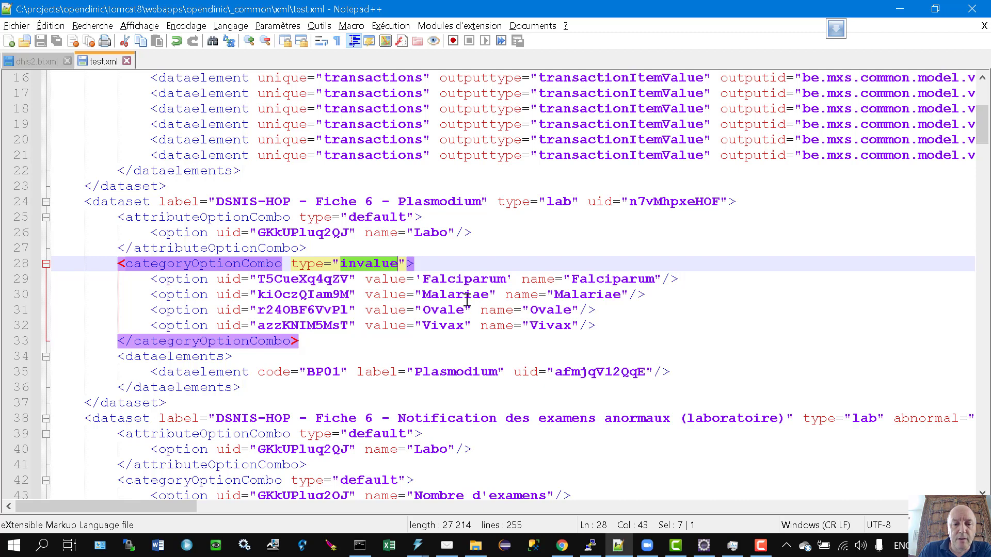
{"action": "double_click", "coordinate": [453, 279]}
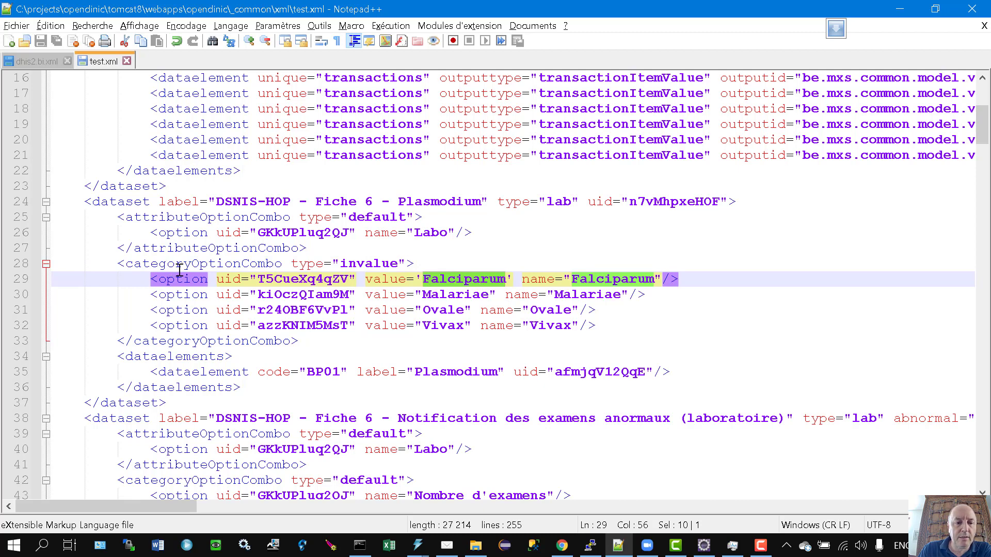
Append ',Malariae,Ovale,Vivax' to the Falciparum option's value on line 29.
{"action": "left_click", "coordinate": [507, 280]}
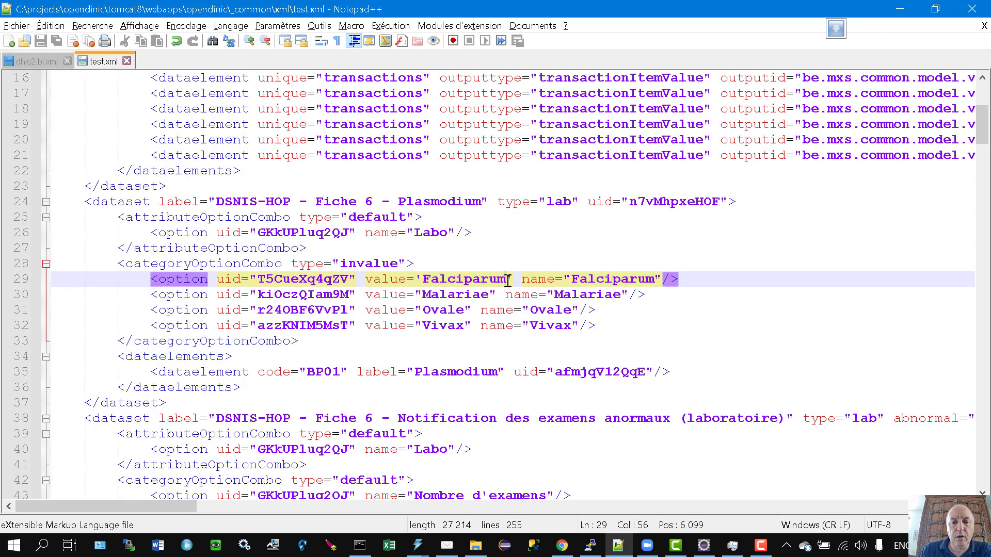
{"action": "type", "text": ","}
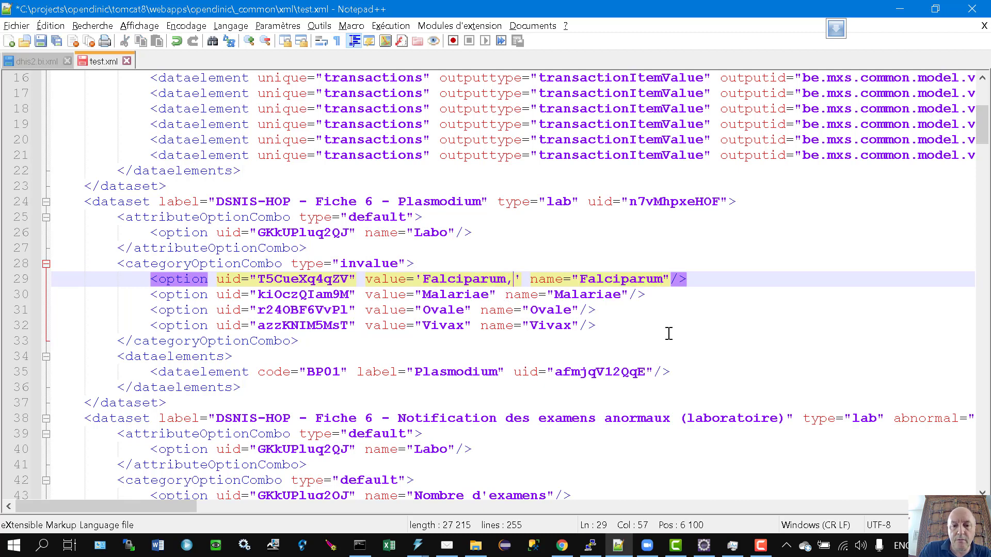
{"action": "type", "text": "Malariae"}
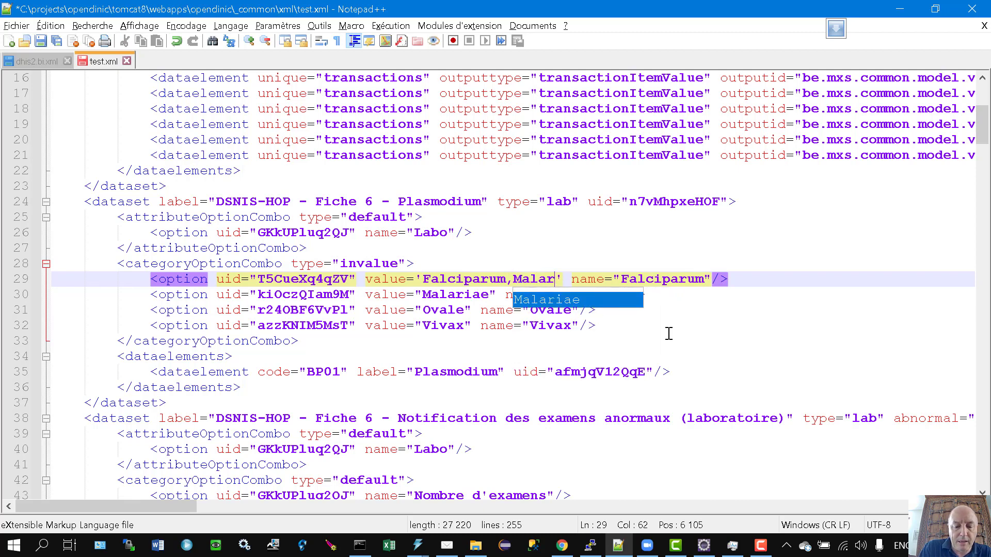
{"action": "type", "text": ","}
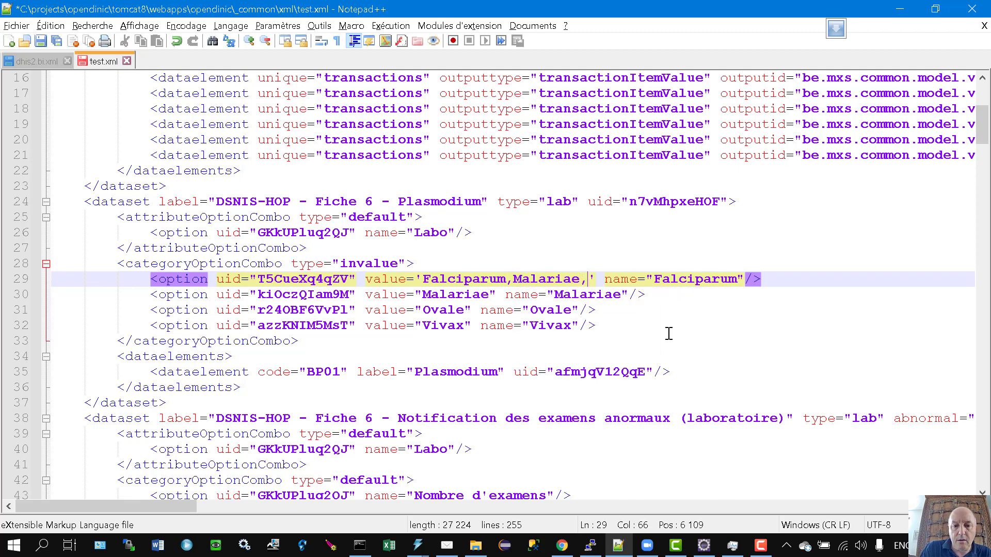
{"action": "type", "text": "Ovale"}
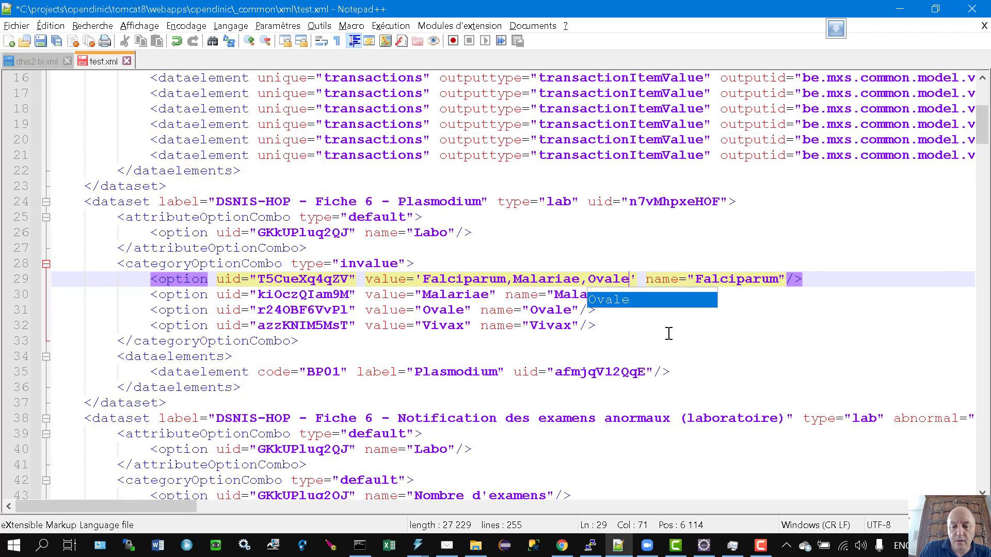
{"action": "type", "text": ",Vivax"}
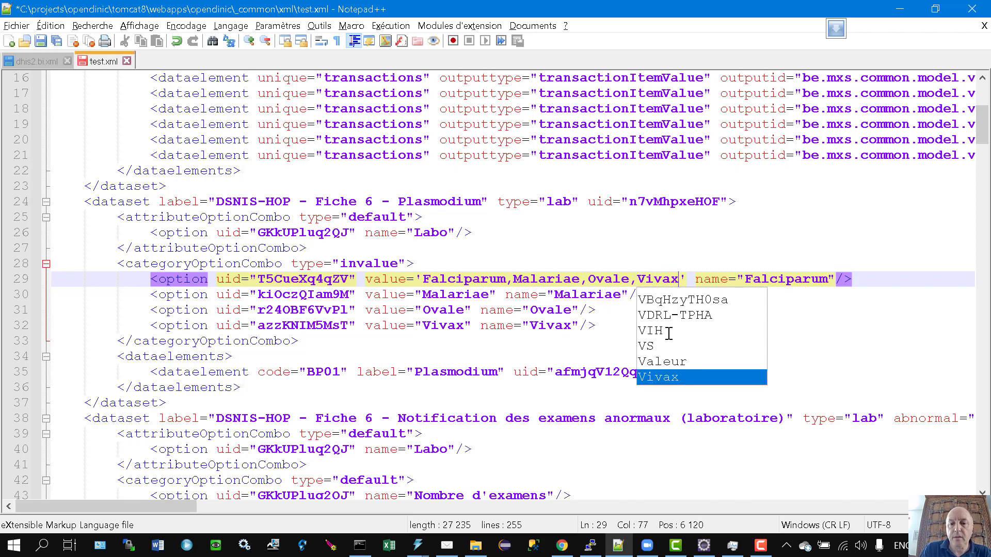
{"action": "left_click", "coordinate": [818, 322]}
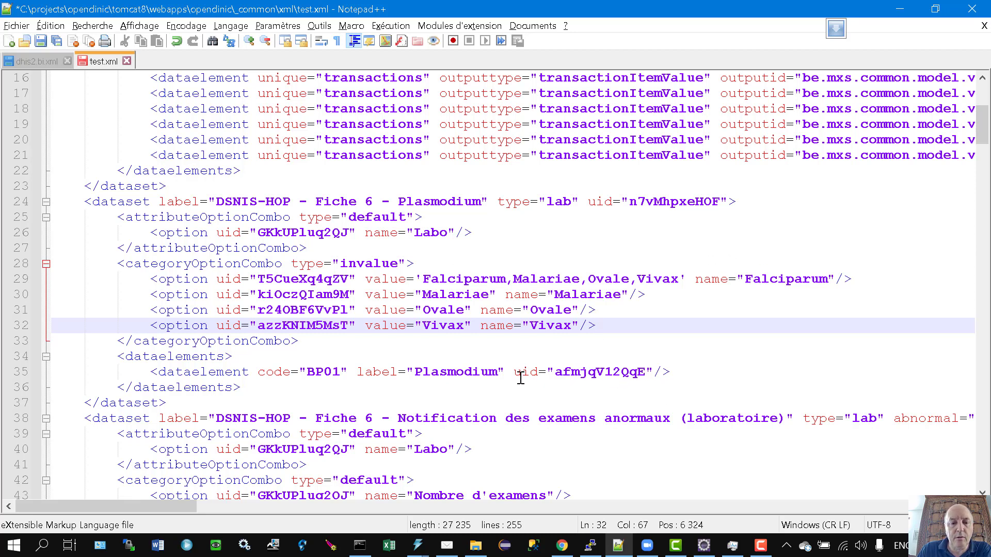
{"action": "left_click", "coordinate": [545, 279]}
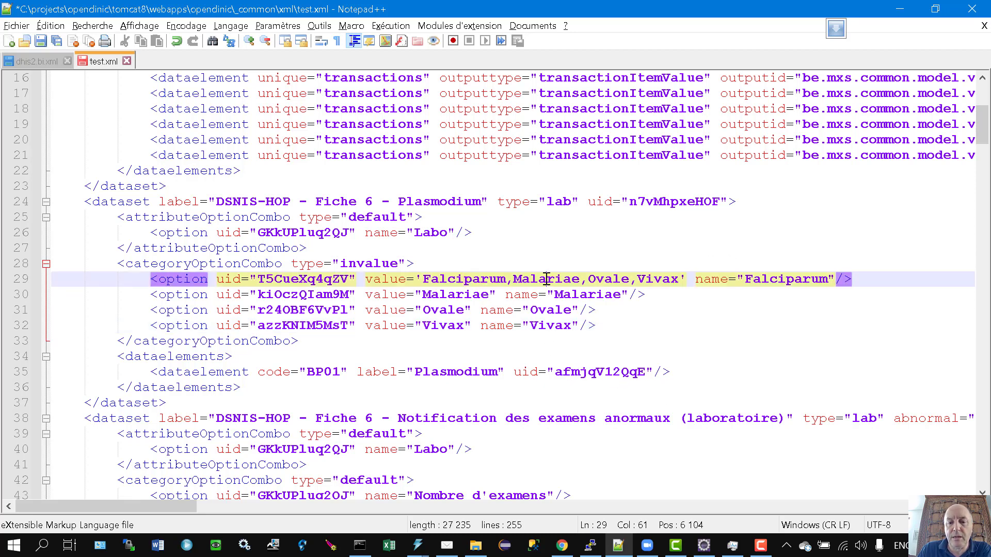
{"action": "left_click", "coordinate": [654, 279]}
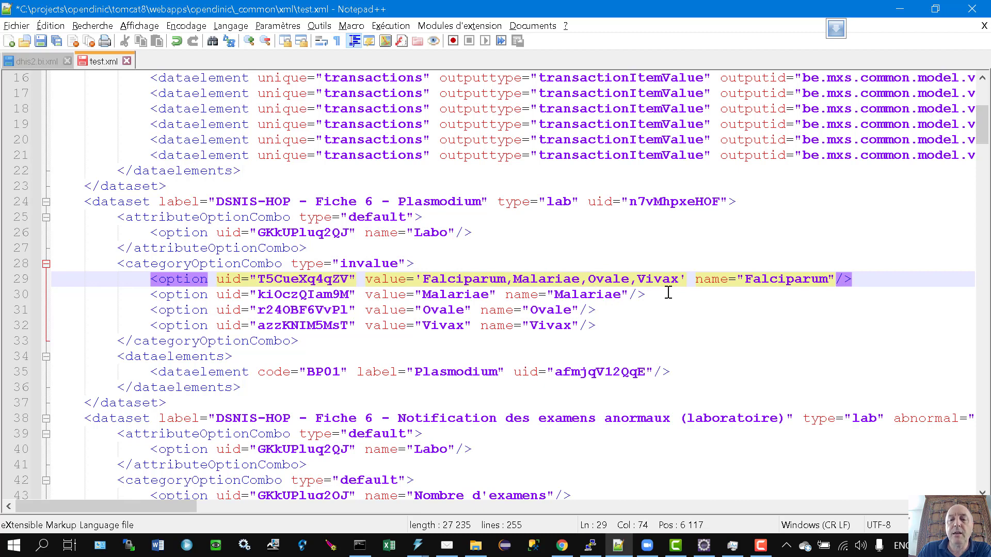
Remove ',Malariae,Ovale,Vivax' again so the value reads Falciparum alone.
{"action": "double_click", "coordinate": [292, 281]}
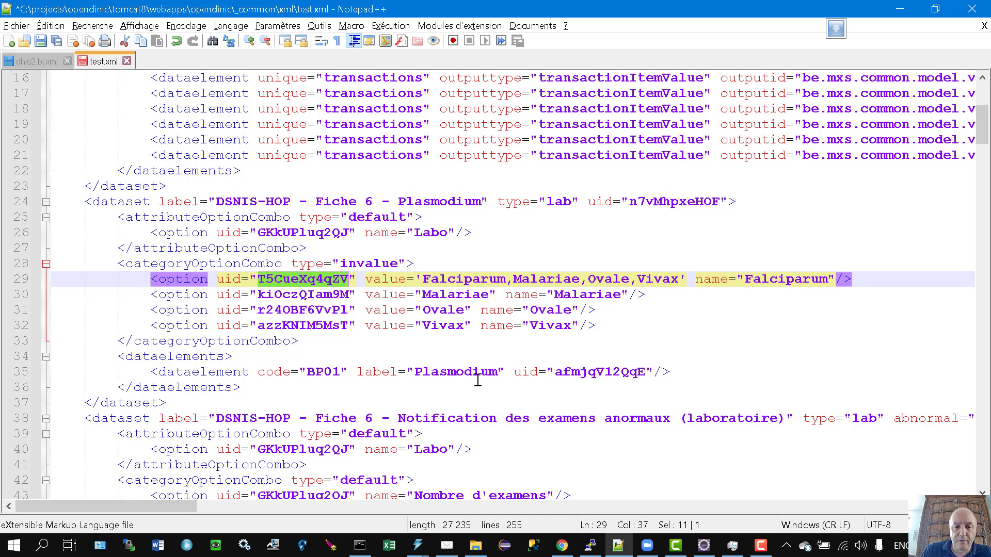
{"action": "left_click_drag", "start_coordinate": [506, 281], "coordinate": [680, 275]}
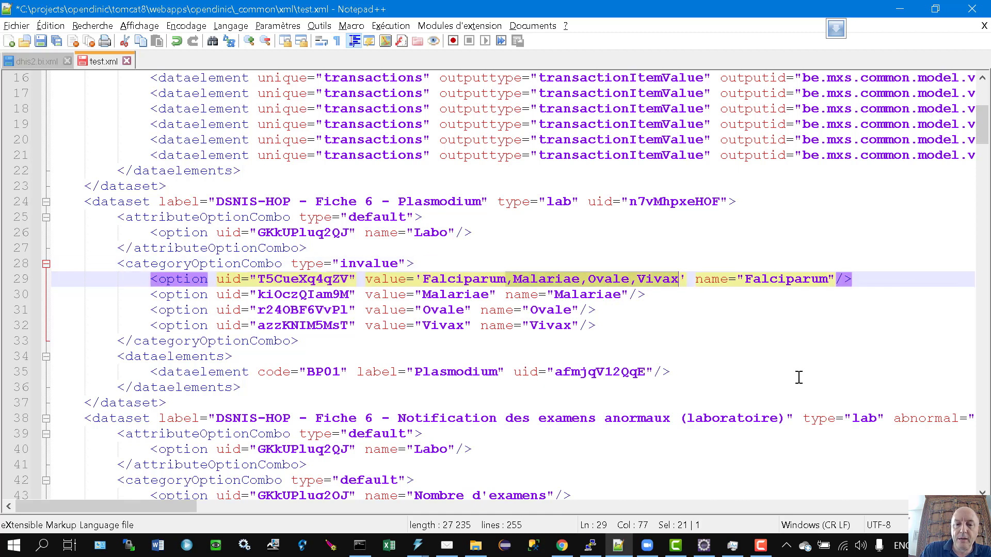
{"action": "key", "text": "Delete"}
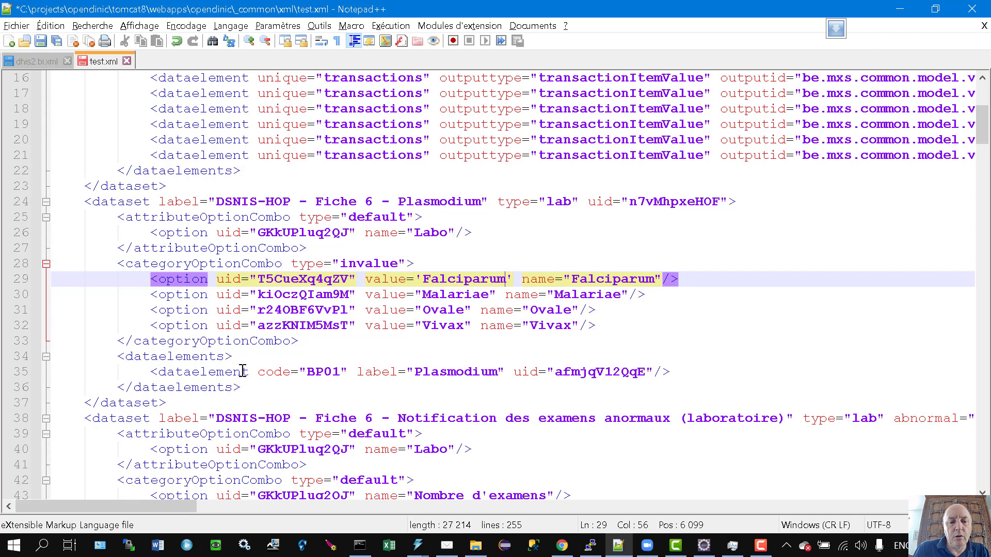
Select the BP01 Plasmodium element's code and uid, then the Goutte épaisse element's uid below.
{"action": "double_click", "coordinate": [324, 372]}
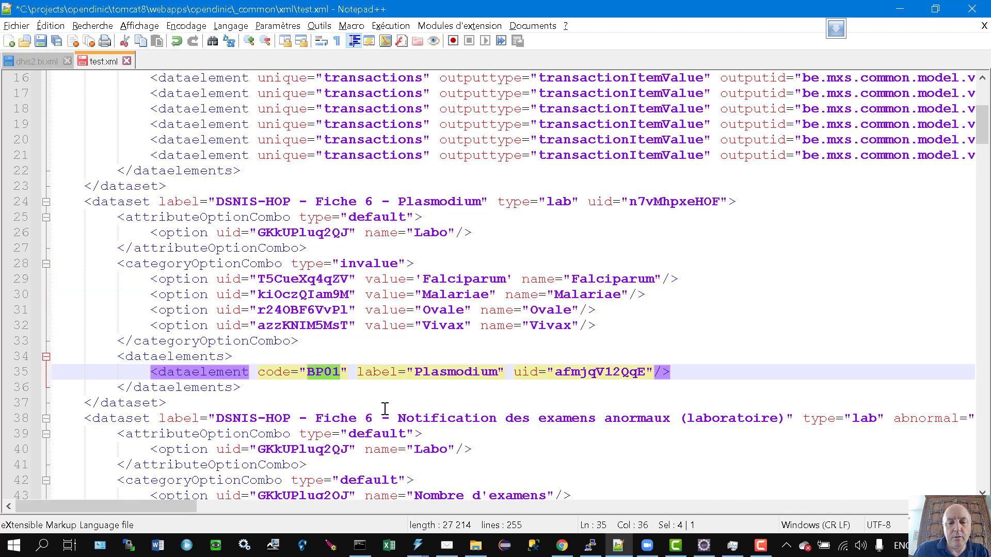
{"action": "double_click", "coordinate": [593, 372]}
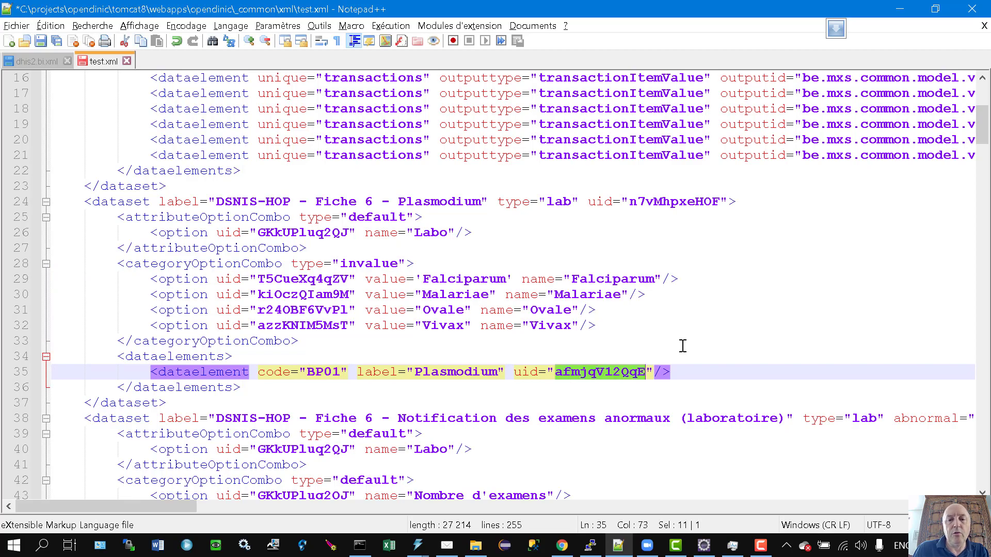
{"action": "scroll", "coordinate": [681, 336], "scroll_direction": "down", "scroll_amount": 14}
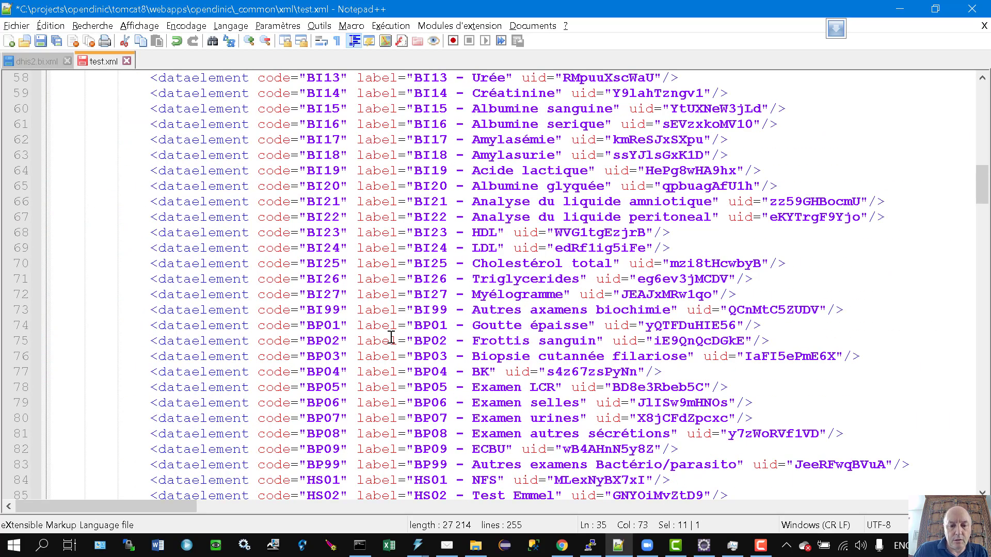
{"action": "double_click", "coordinate": [696, 320]}
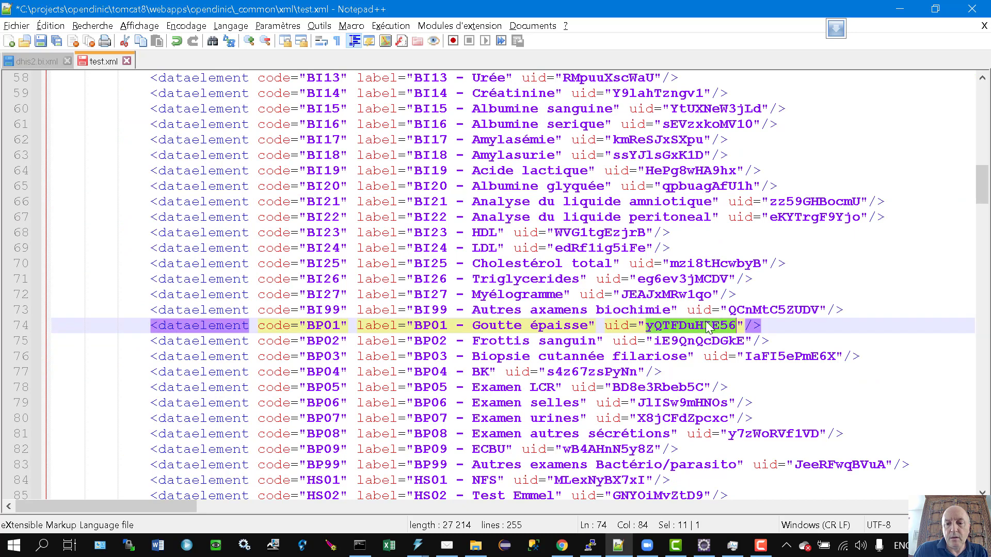
Select the whole BP01 - Goutte épaisse line and remove it from the abnormal lab exams dataset.
{"action": "left_click", "coordinate": [820, 326]}
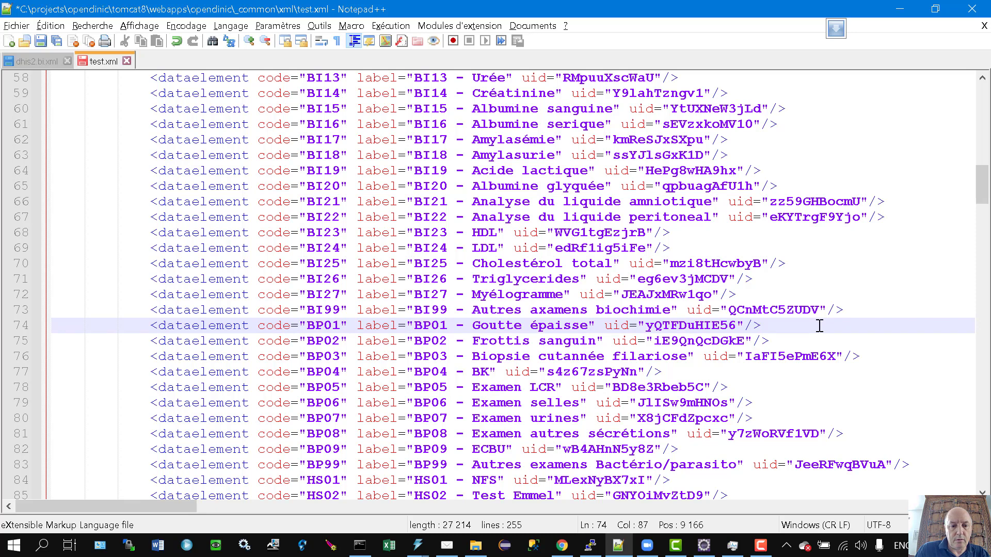
{"action": "key", "text": "Home"}
{"action": "key", "text": "shift+Down"}
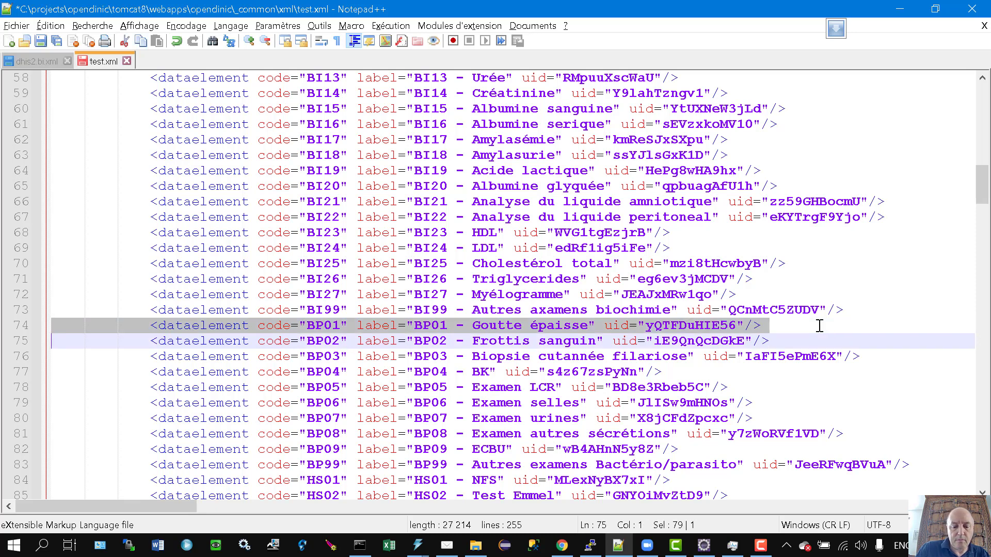
{"action": "key", "text": "shift+Down"}
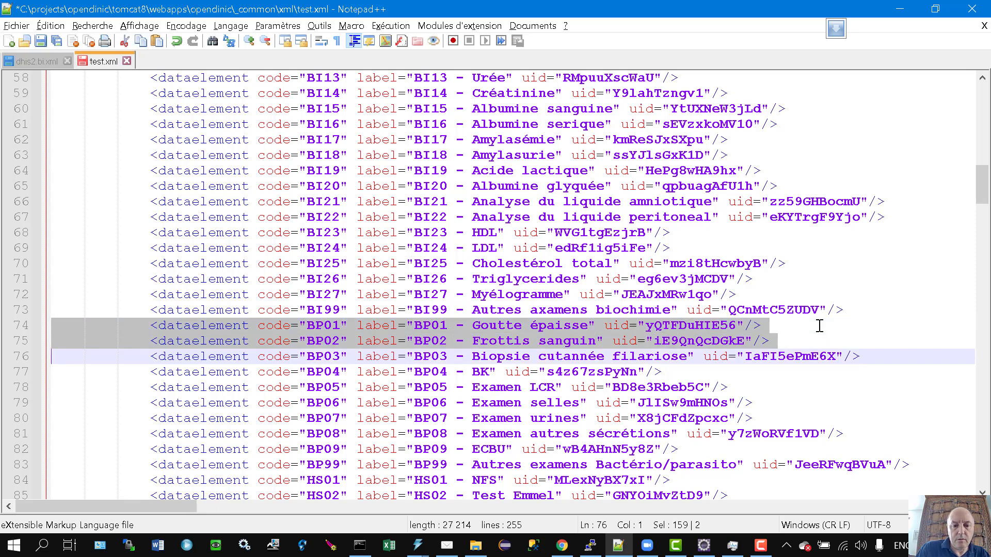
{"action": "key", "text": "Up"}
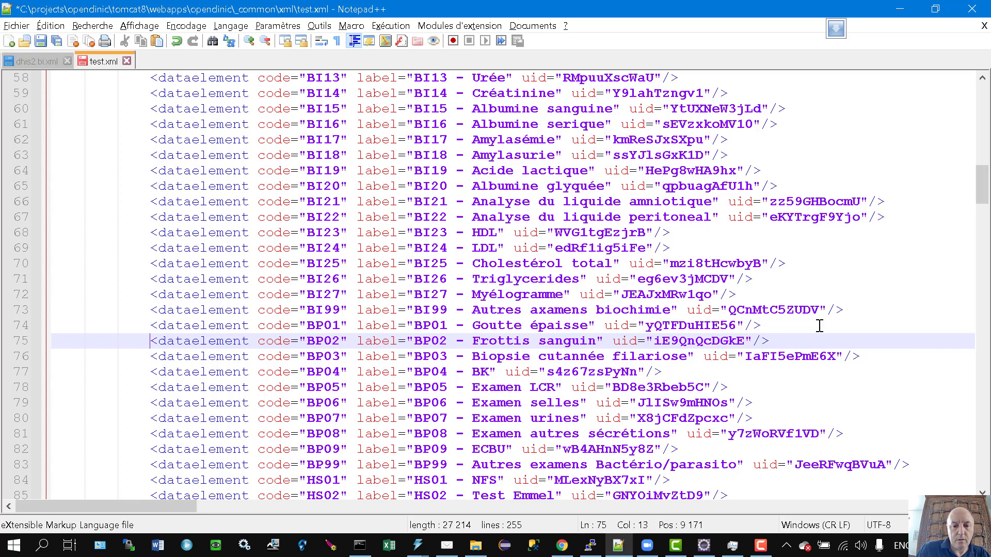
{"action": "left_click", "coordinate": [787, 320]}
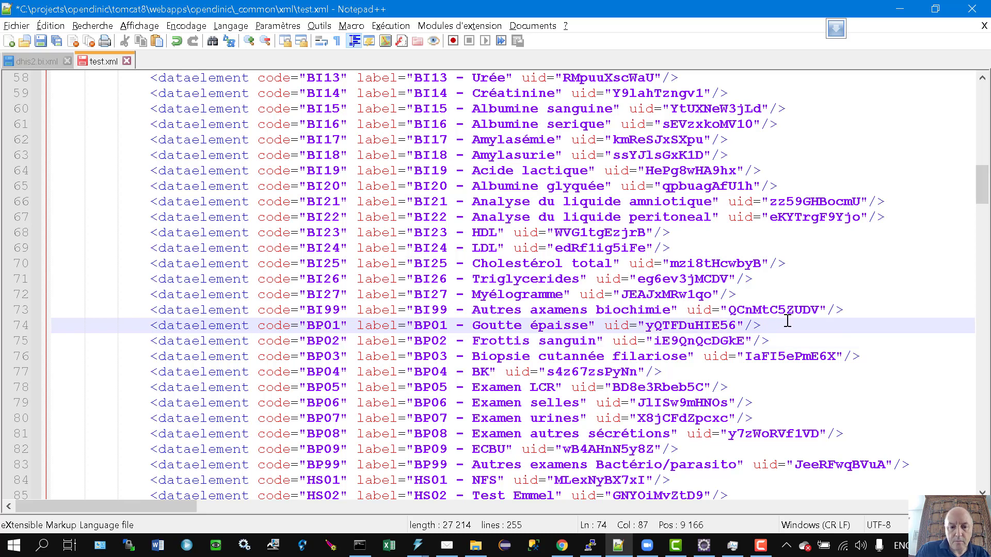
{"action": "key", "text": "Home"}
{"action": "key", "text": "shift+Down"}
{"action": "key", "text": "ctrl+c"}
{"action": "key", "text": "Delete"}
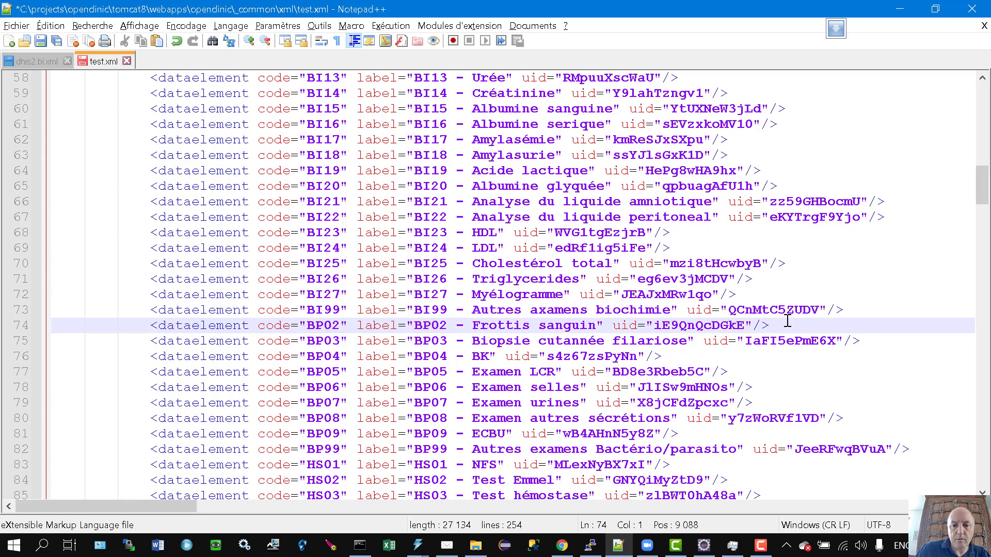
Paste the BP01 Goutte épaisse line before Plasmodium's closing </dataelements> and add ' anormale' to its label.
{"action": "scroll", "coordinate": [846, 305], "scroll_direction": "up", "scroll_amount": 4}
{"action": "scroll", "coordinate": [856, 305], "scroll_direction": "up", "scroll_amount": 4}
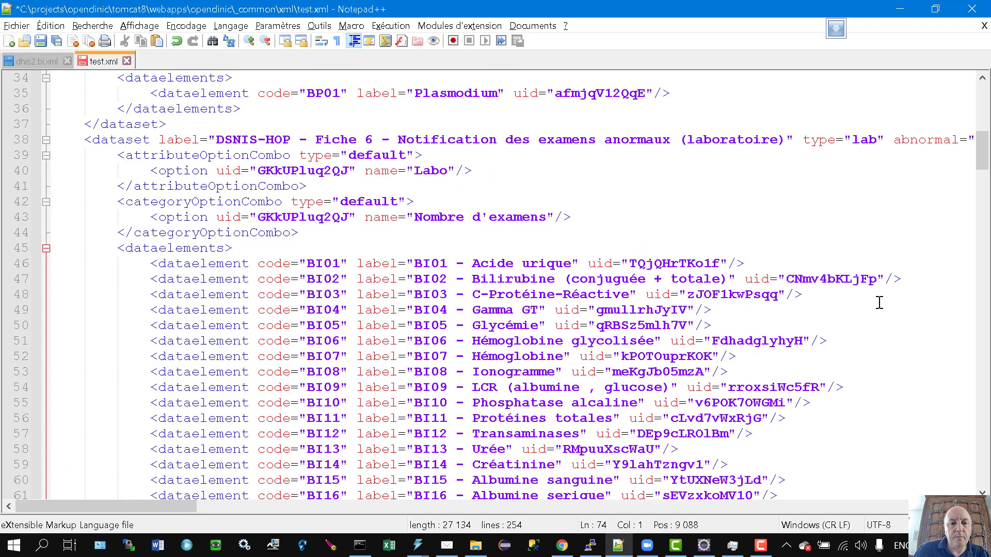
{"action": "scroll", "coordinate": [526, 194], "scroll_direction": "up", "scroll_amount": 4}
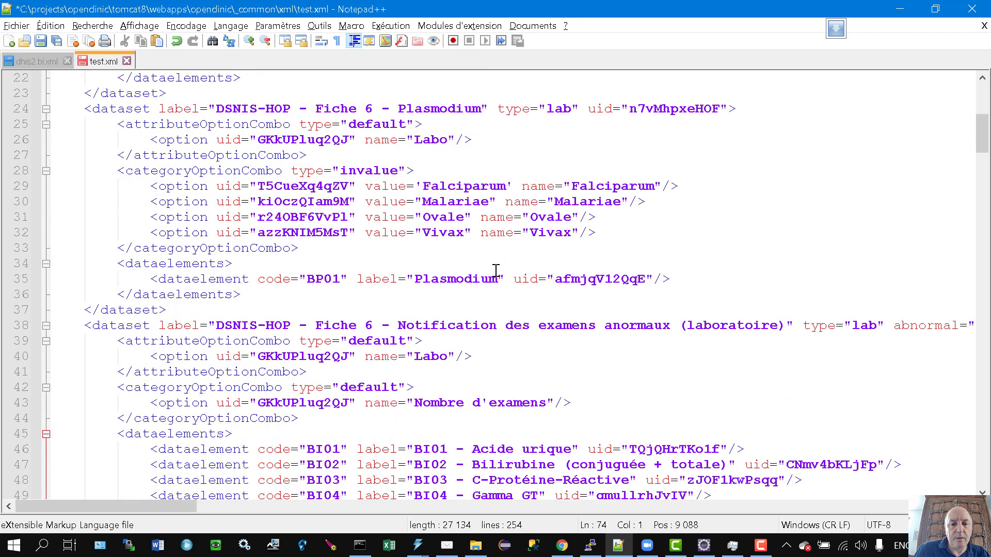
{"action": "left_click", "coordinate": [483, 292]}
{"action": "key", "text": "Home"}
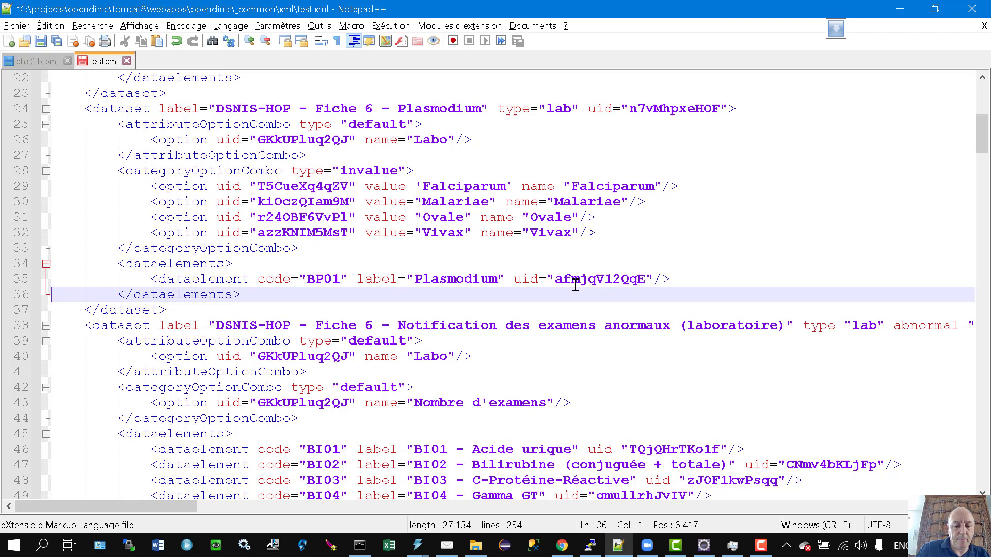
{"action": "key", "text": "ctrl+v"}
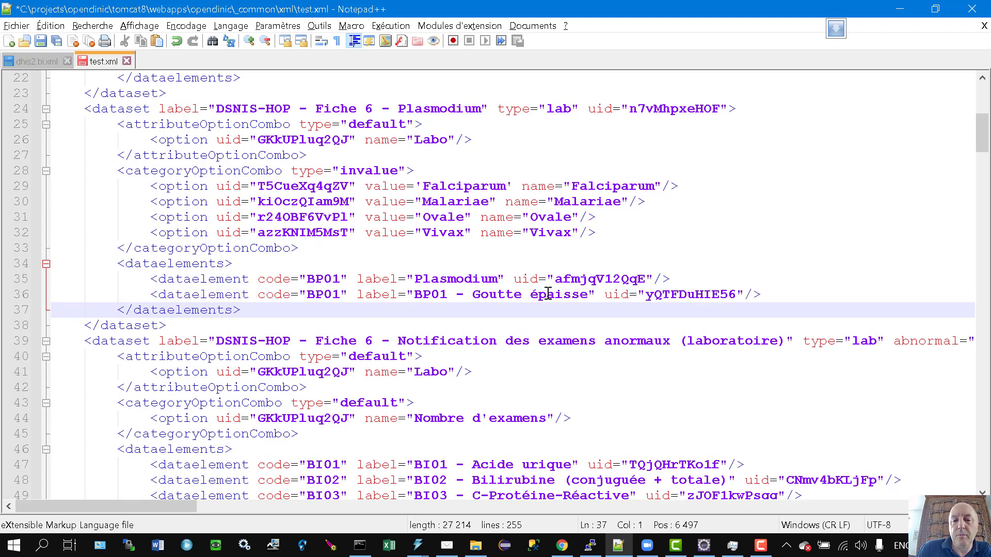
{"action": "left_click", "coordinate": [590, 294]}
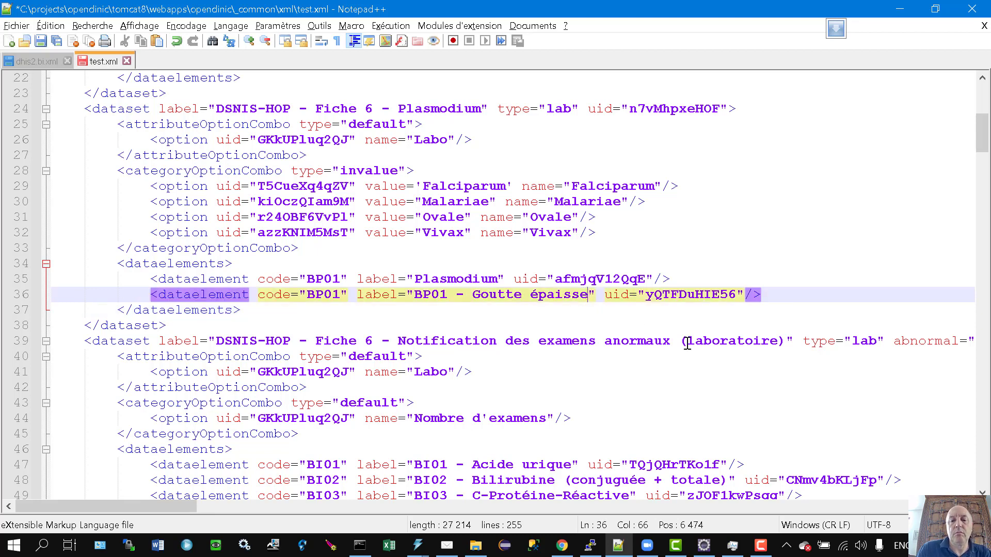
{"action": "type", "text": "an"}
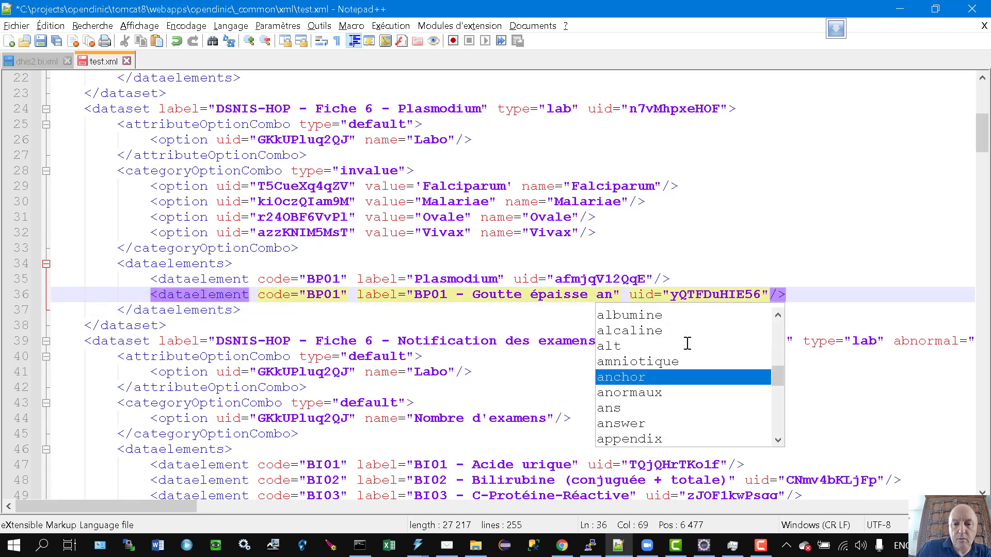
{"action": "type", "text": "ormale"}
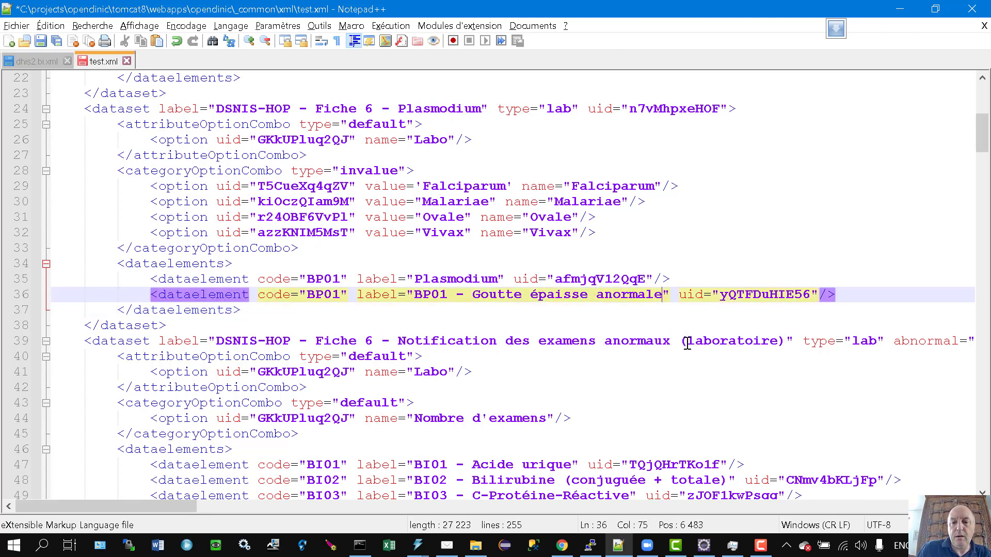
Check the pasted element's uid yQTFDuHIE56 and review the Falciparum, Malariae, Ovale and Vivax option lines.
{"action": "left_click", "coordinate": [752, 298]}
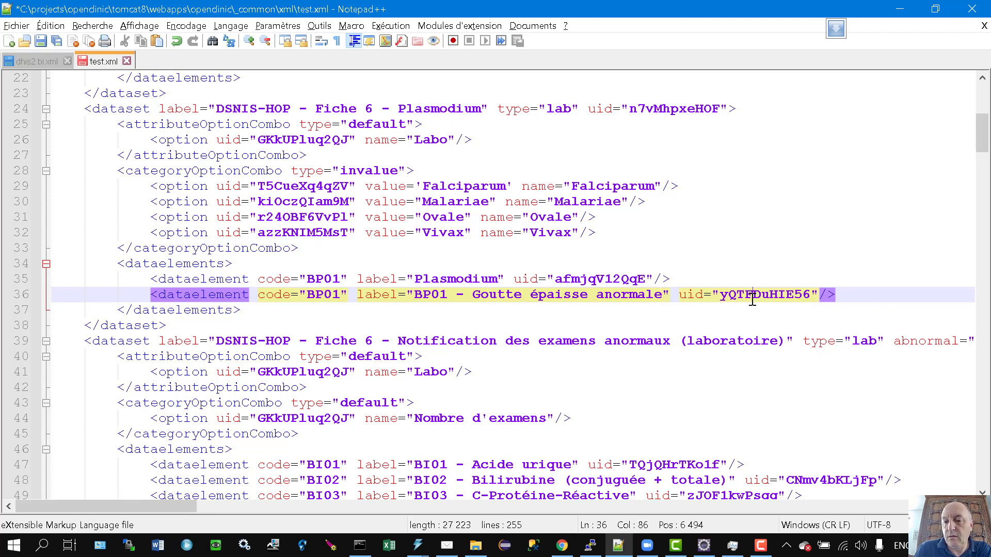
{"action": "double_click", "coordinate": [752, 297]}
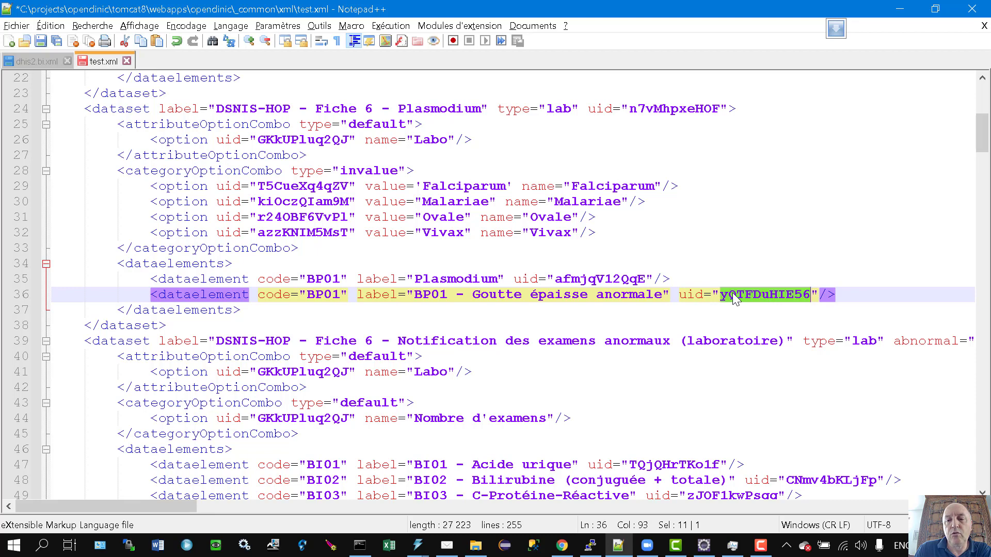
{"action": "left_click", "coordinate": [461, 187]}
{"action": "left_click", "coordinate": [470, 207]}
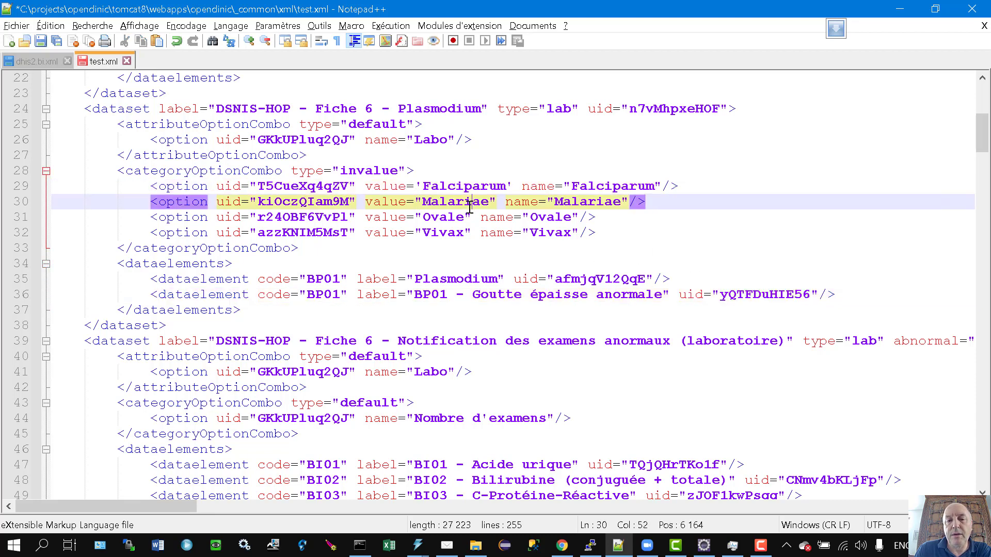
{"action": "left_click", "coordinate": [454, 218]}
{"action": "left_click", "coordinate": [454, 233]}
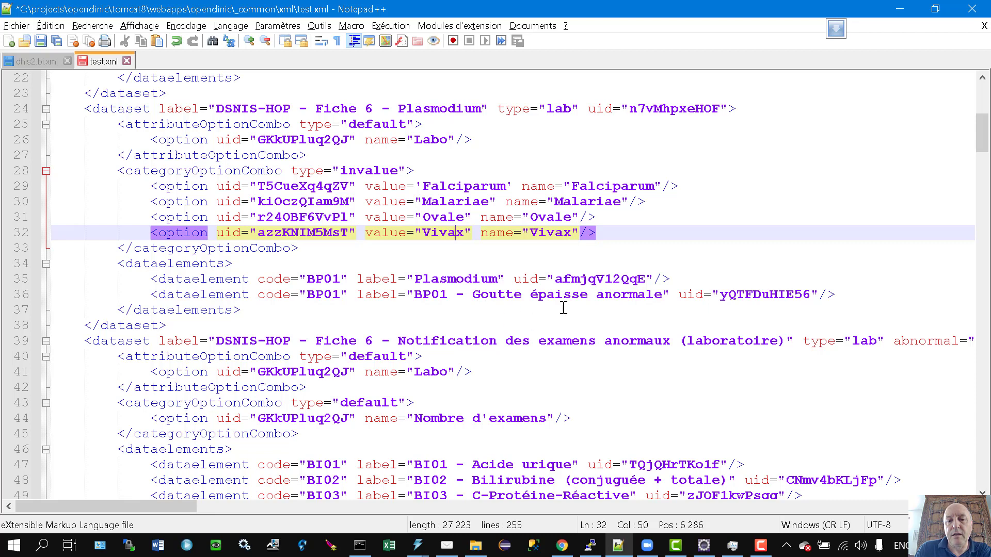
{"action": "left_click", "coordinate": [546, 295]}
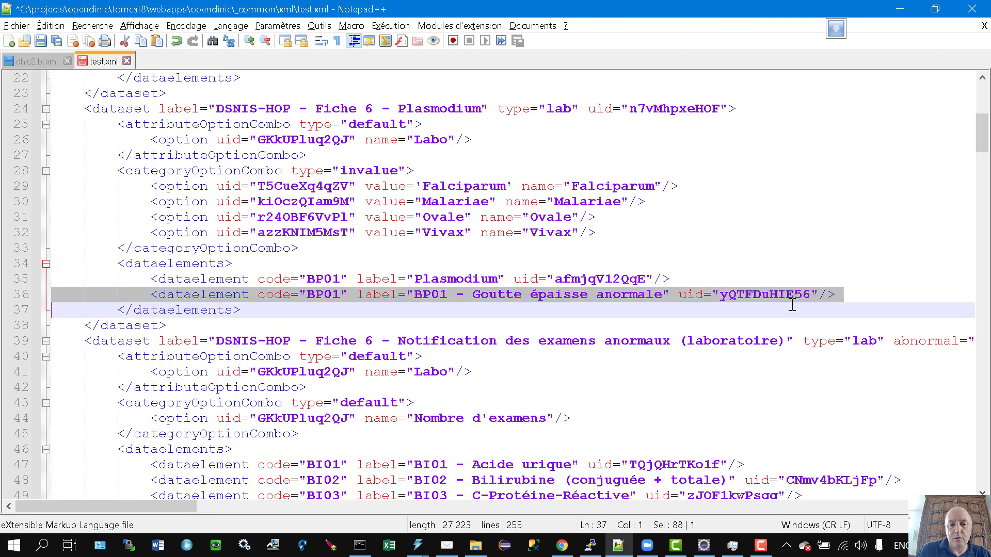
Delete the Goutte épaisse anormale line 36, leaving BP01 Plasmodium as the only data element.
{"action": "triple_click", "coordinate": [792, 301]}
{"action": "key", "text": "Delete"}
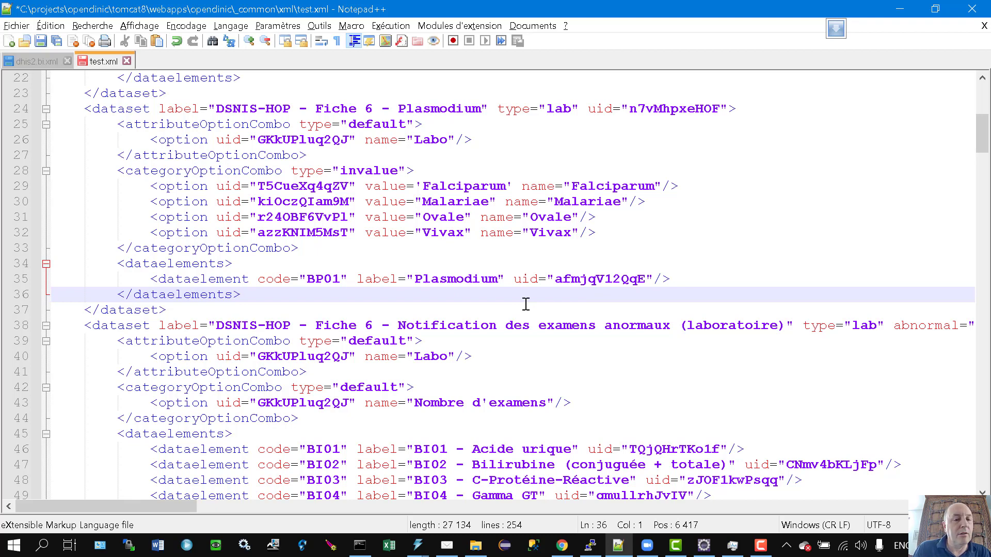
{"action": "left_click", "coordinate": [249, 309]}
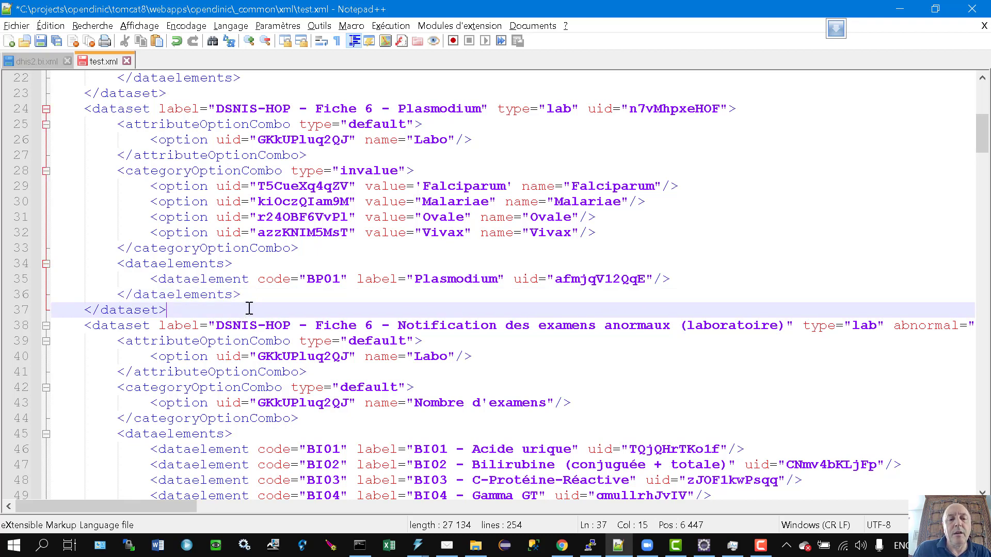